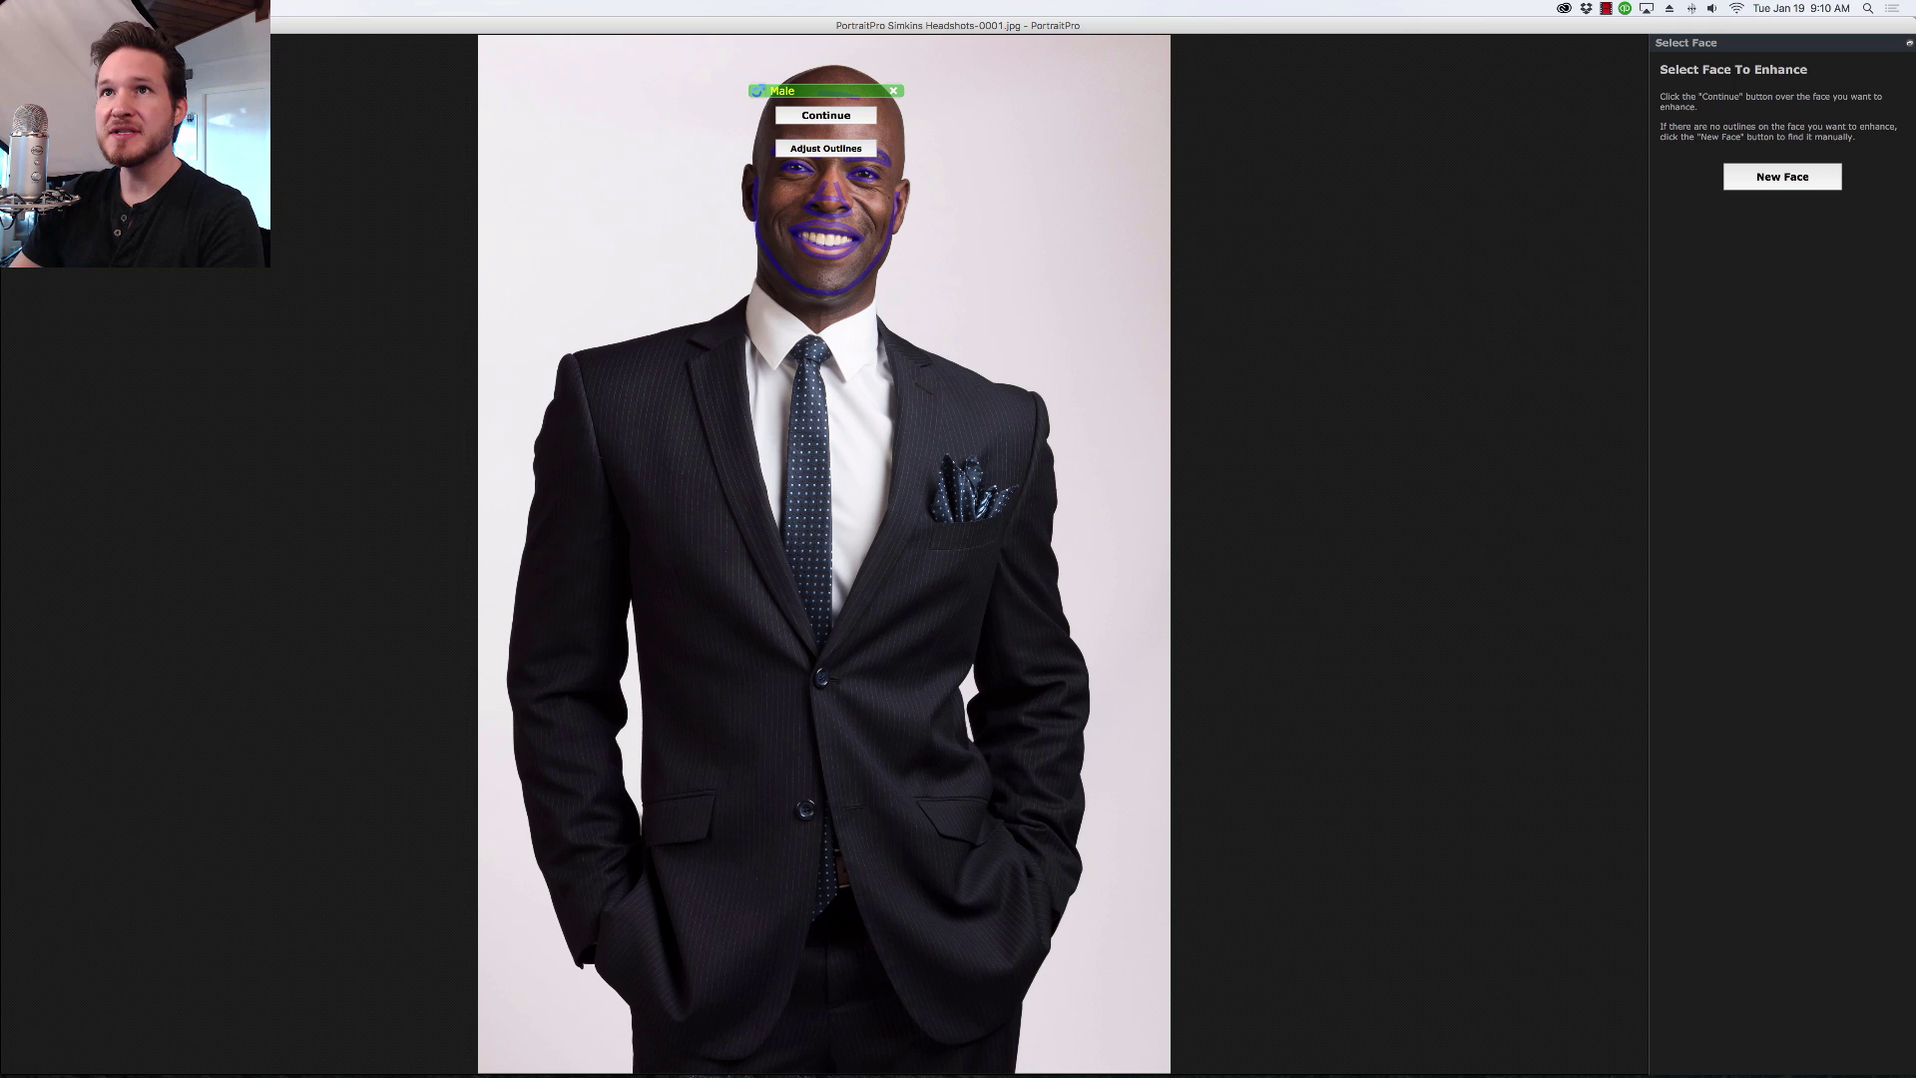
Step: Turn off automatic face finding in images in the general settings and confirm
key("super+comma")
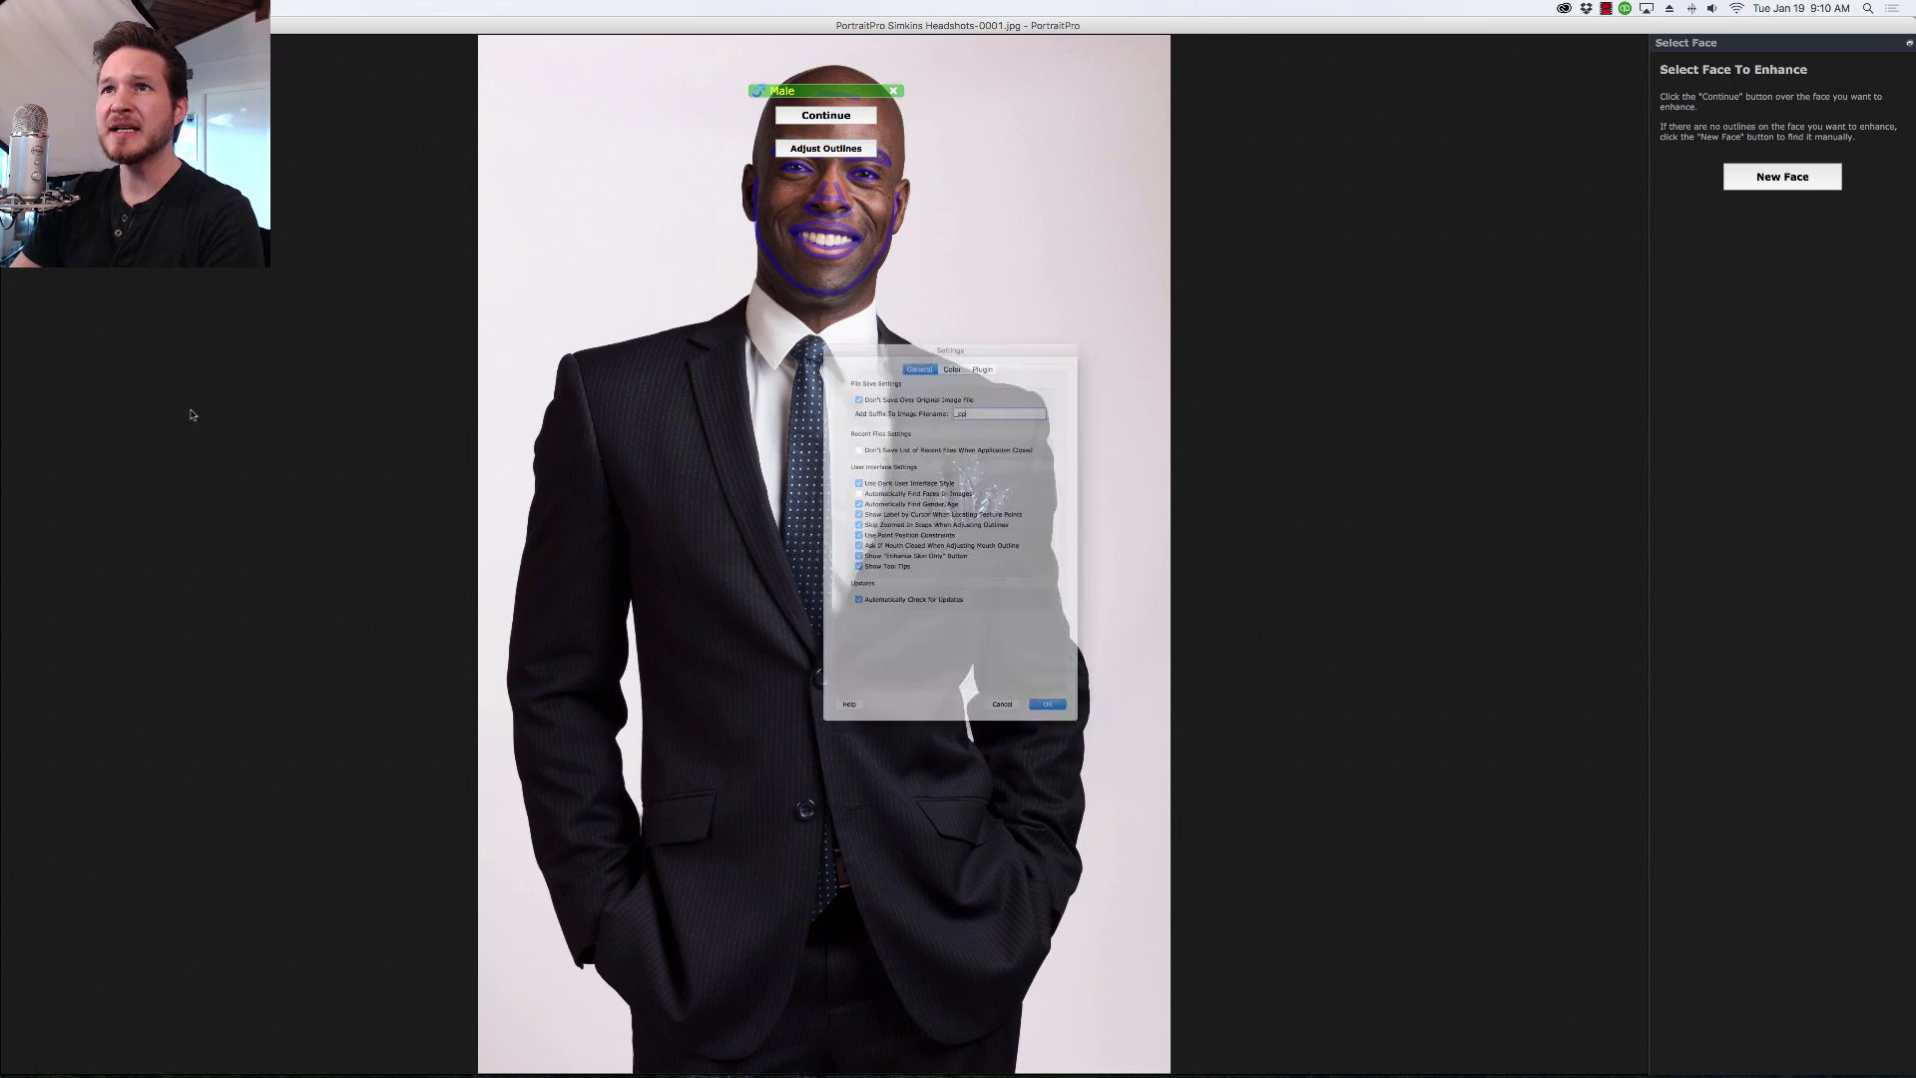
left_click(825, 480)
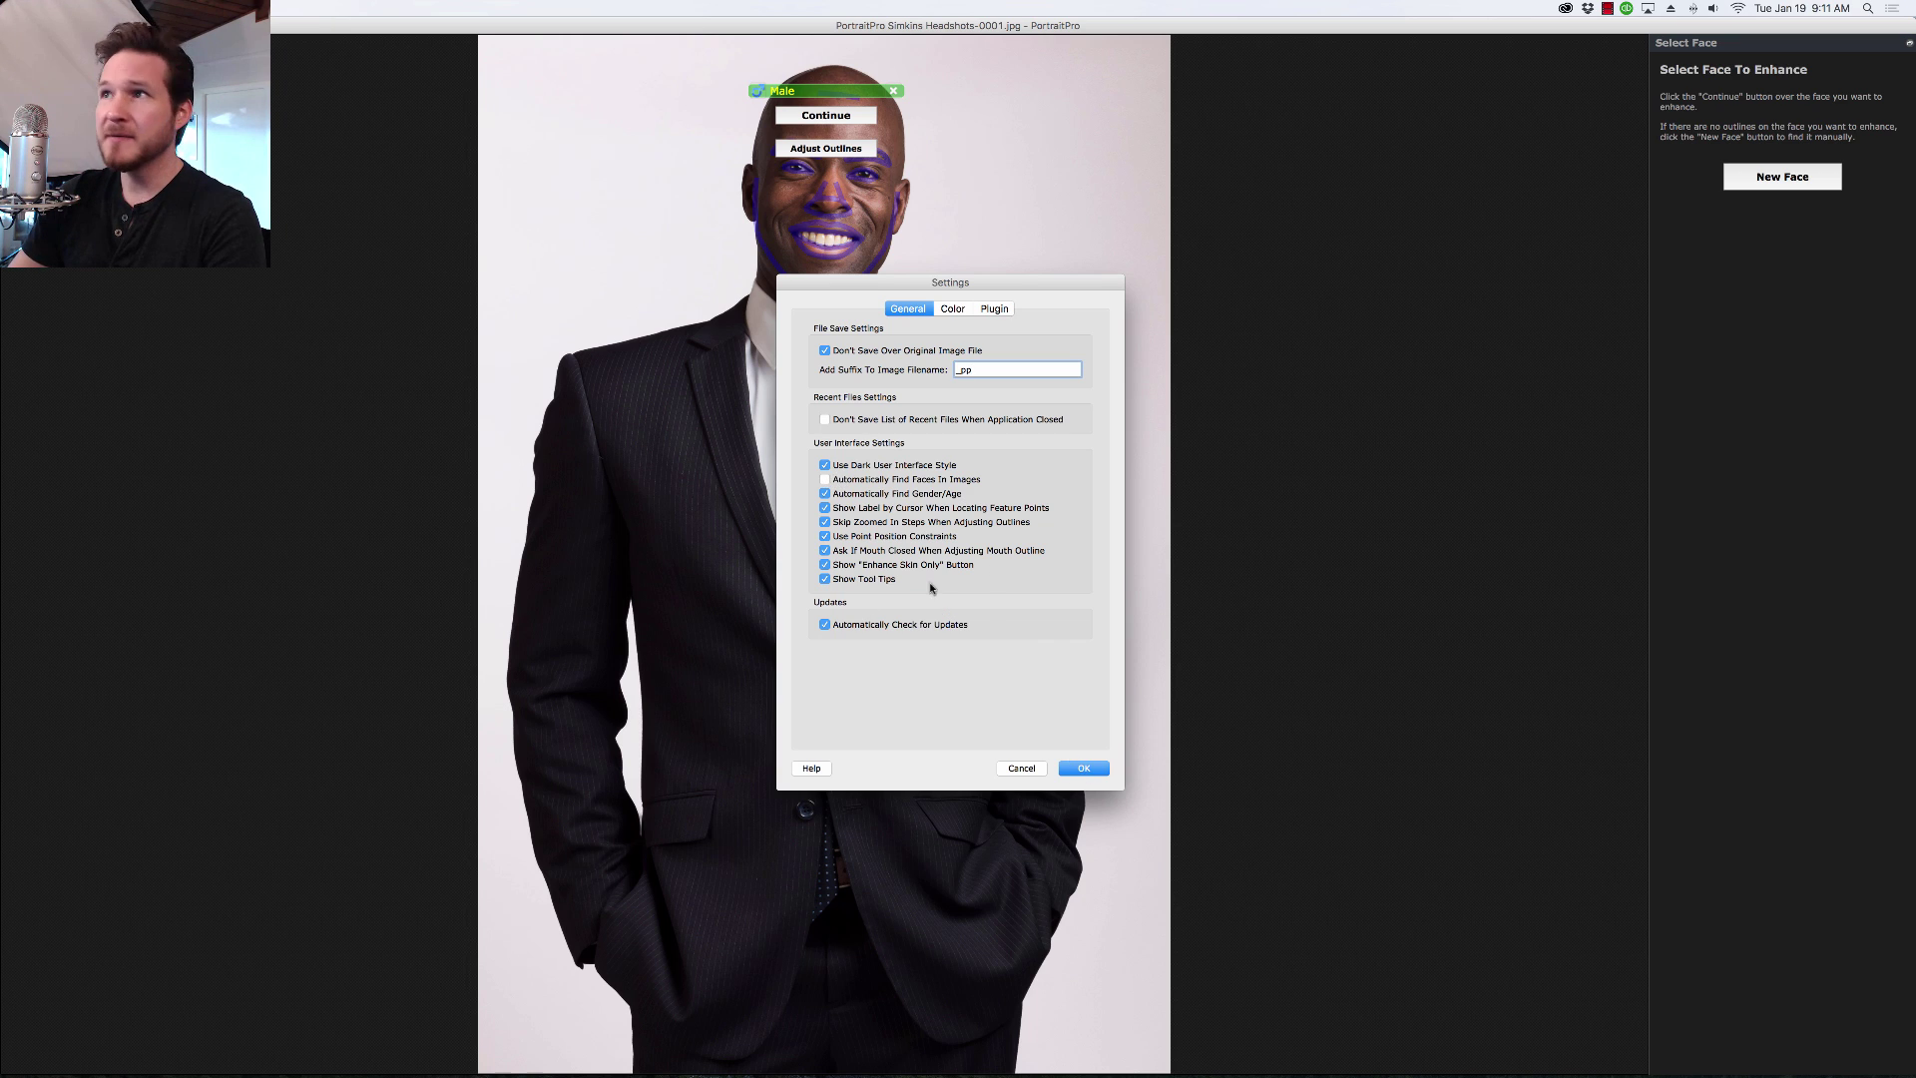
left_click(1094, 768)
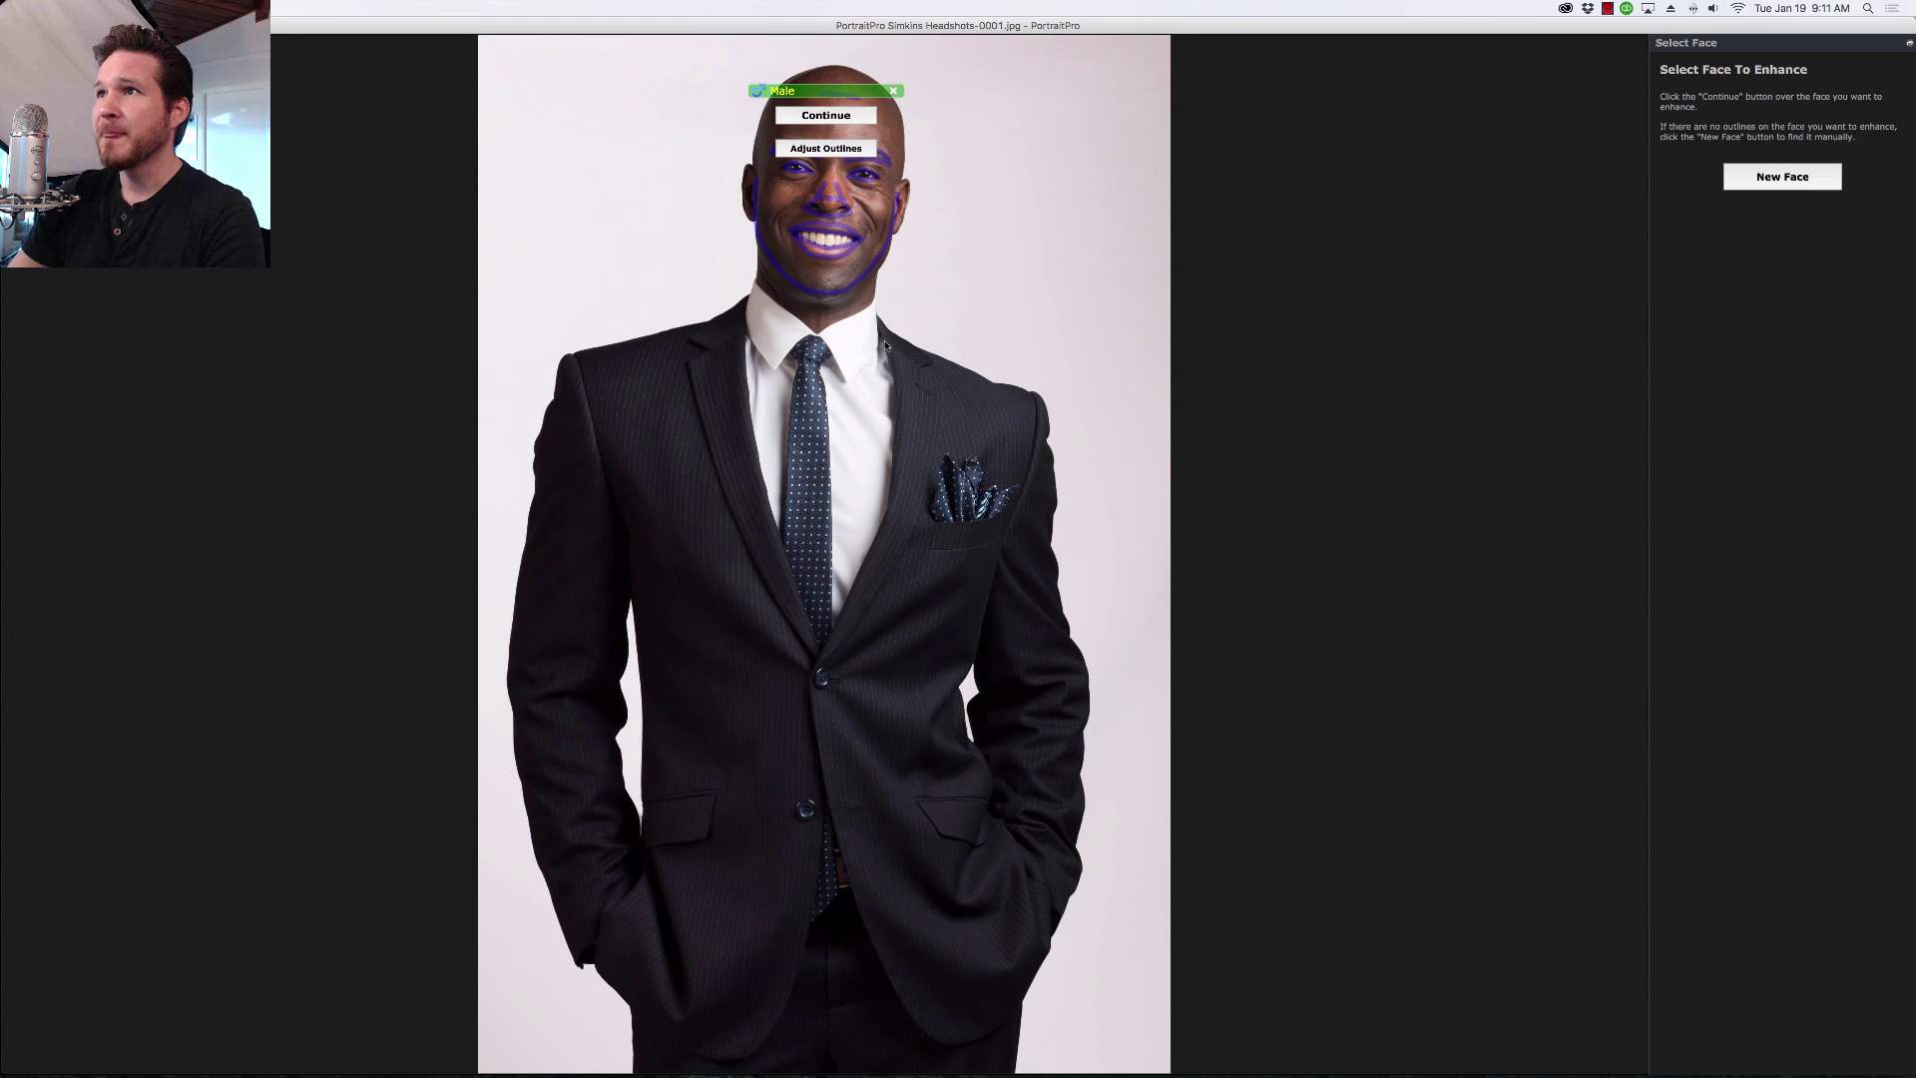
Step: Start adjusting the detected outlines and fit the face contour to the man's chin, jawline and both sides of the face
left_click(840, 150)
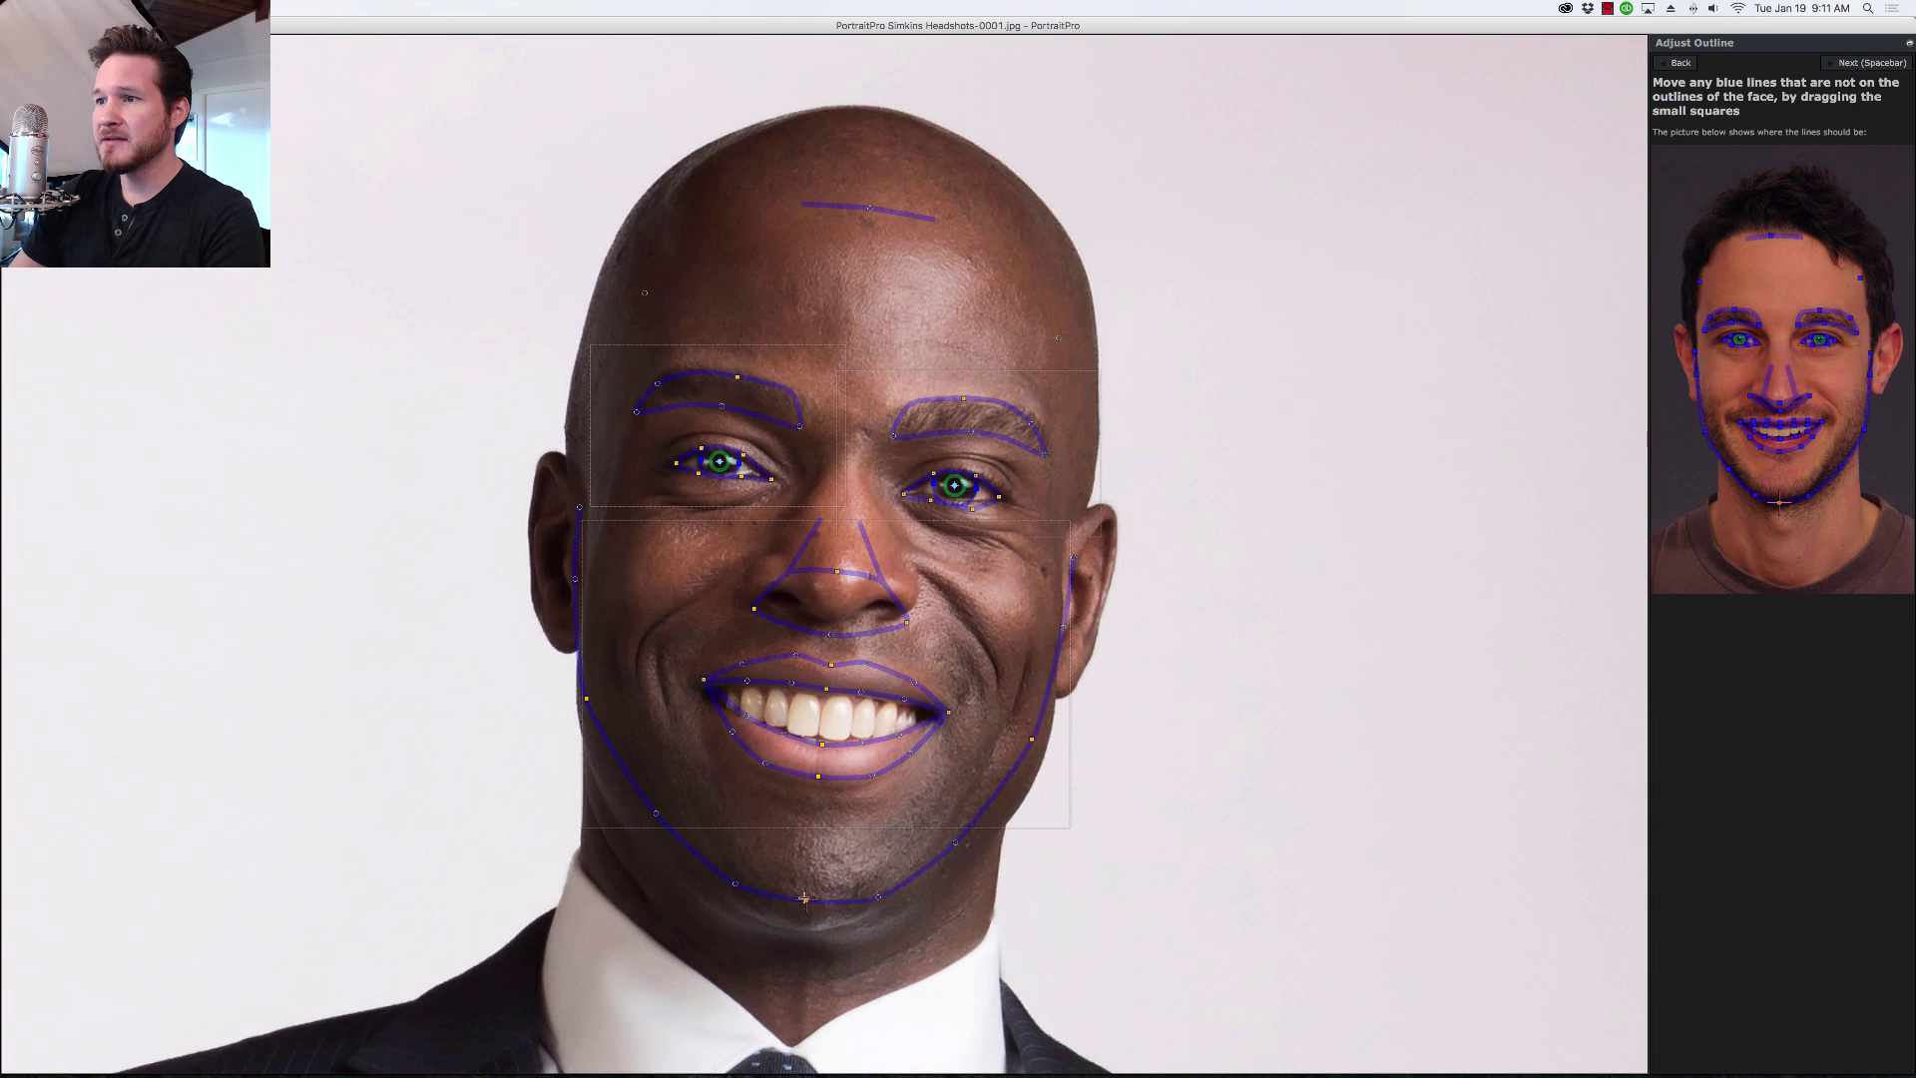
left_click_drag(806, 900, 802, 931)
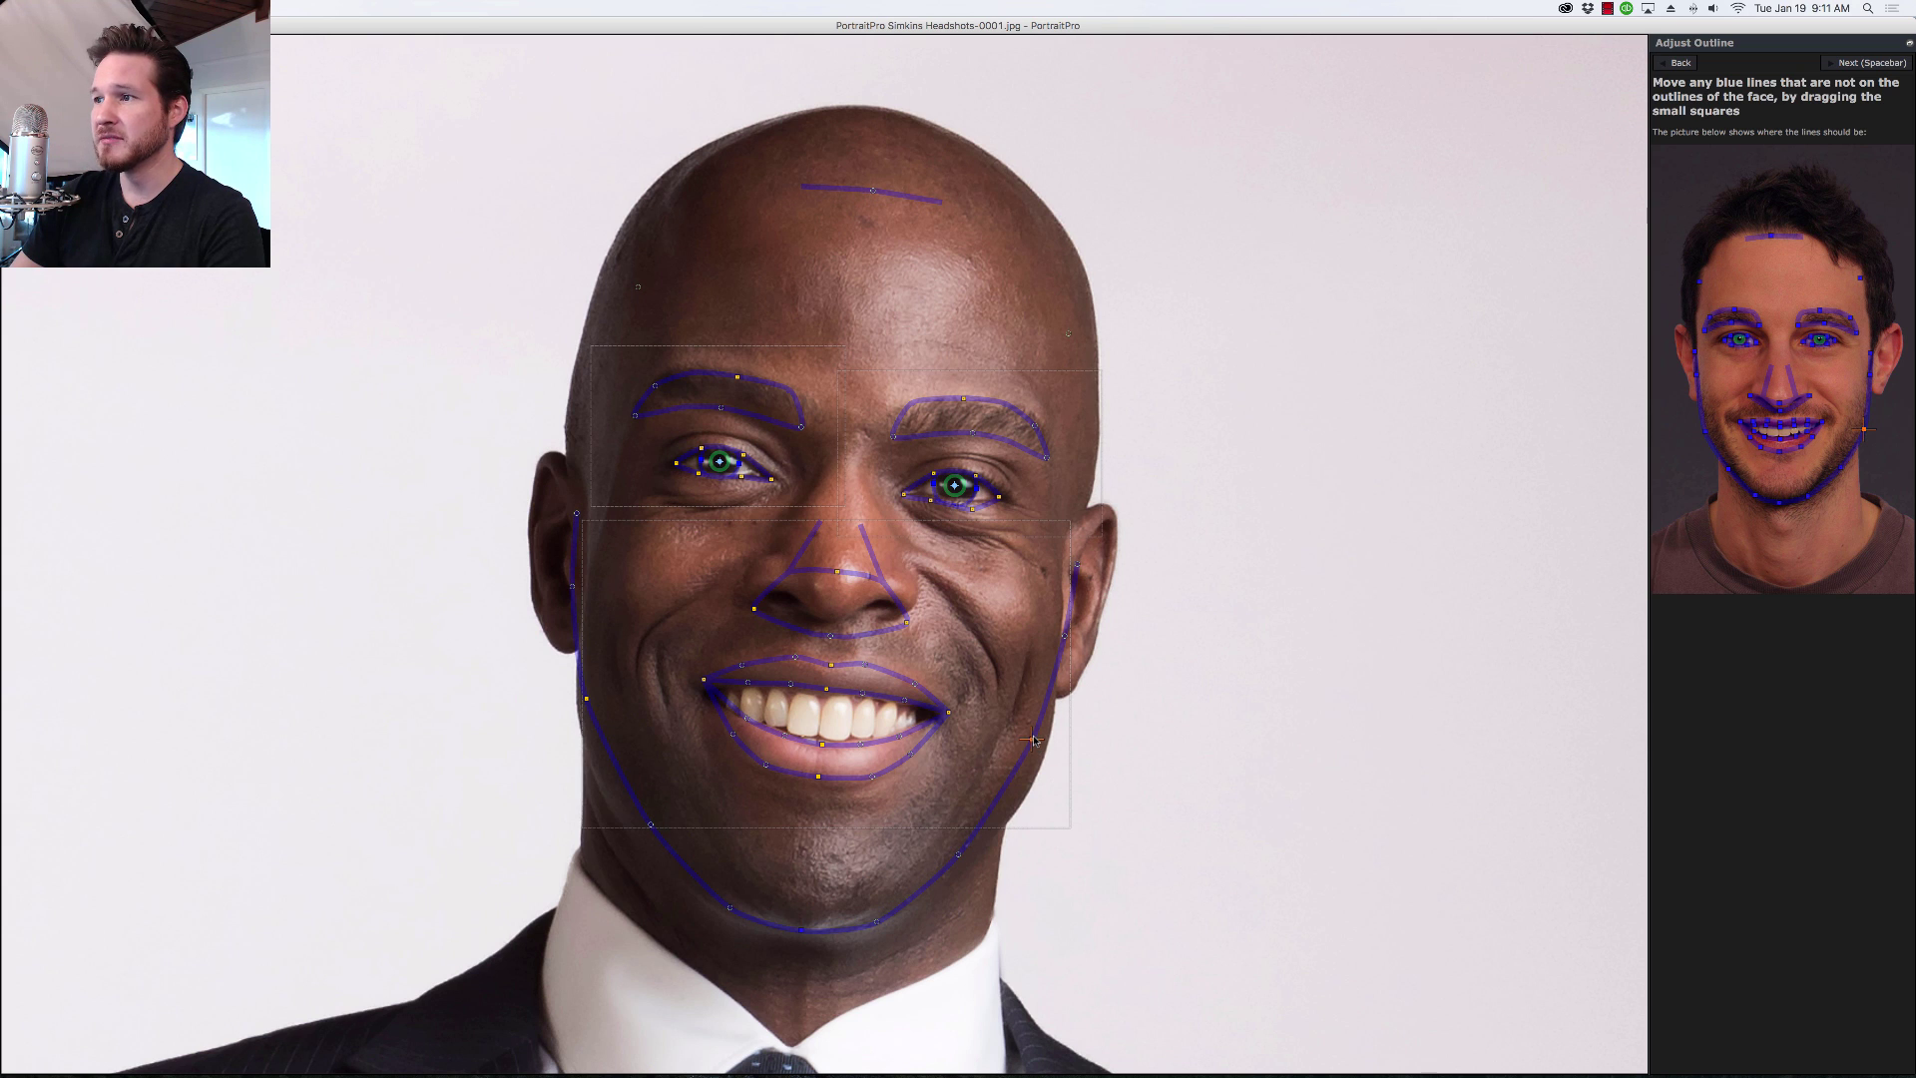
left_click_drag(1032, 740, 1039, 767)
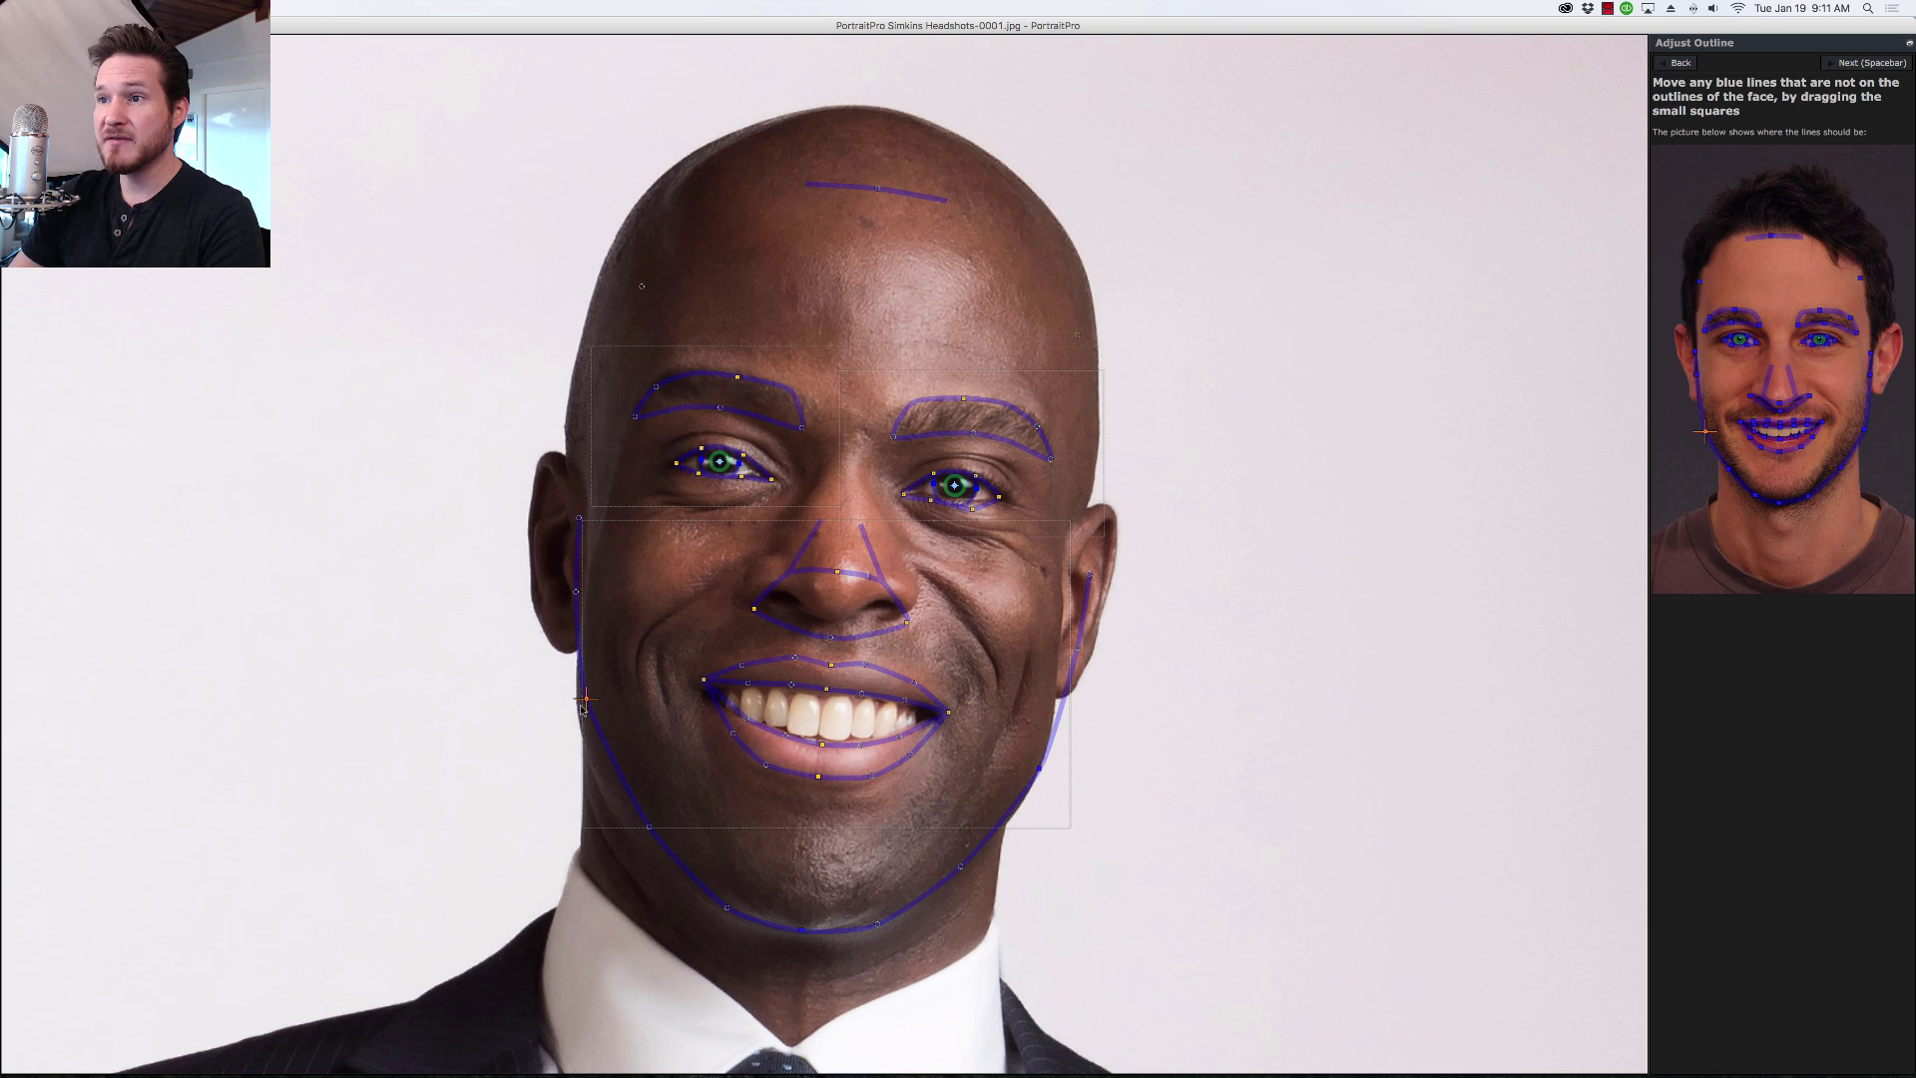
left_click_drag(585, 699, 578, 719)
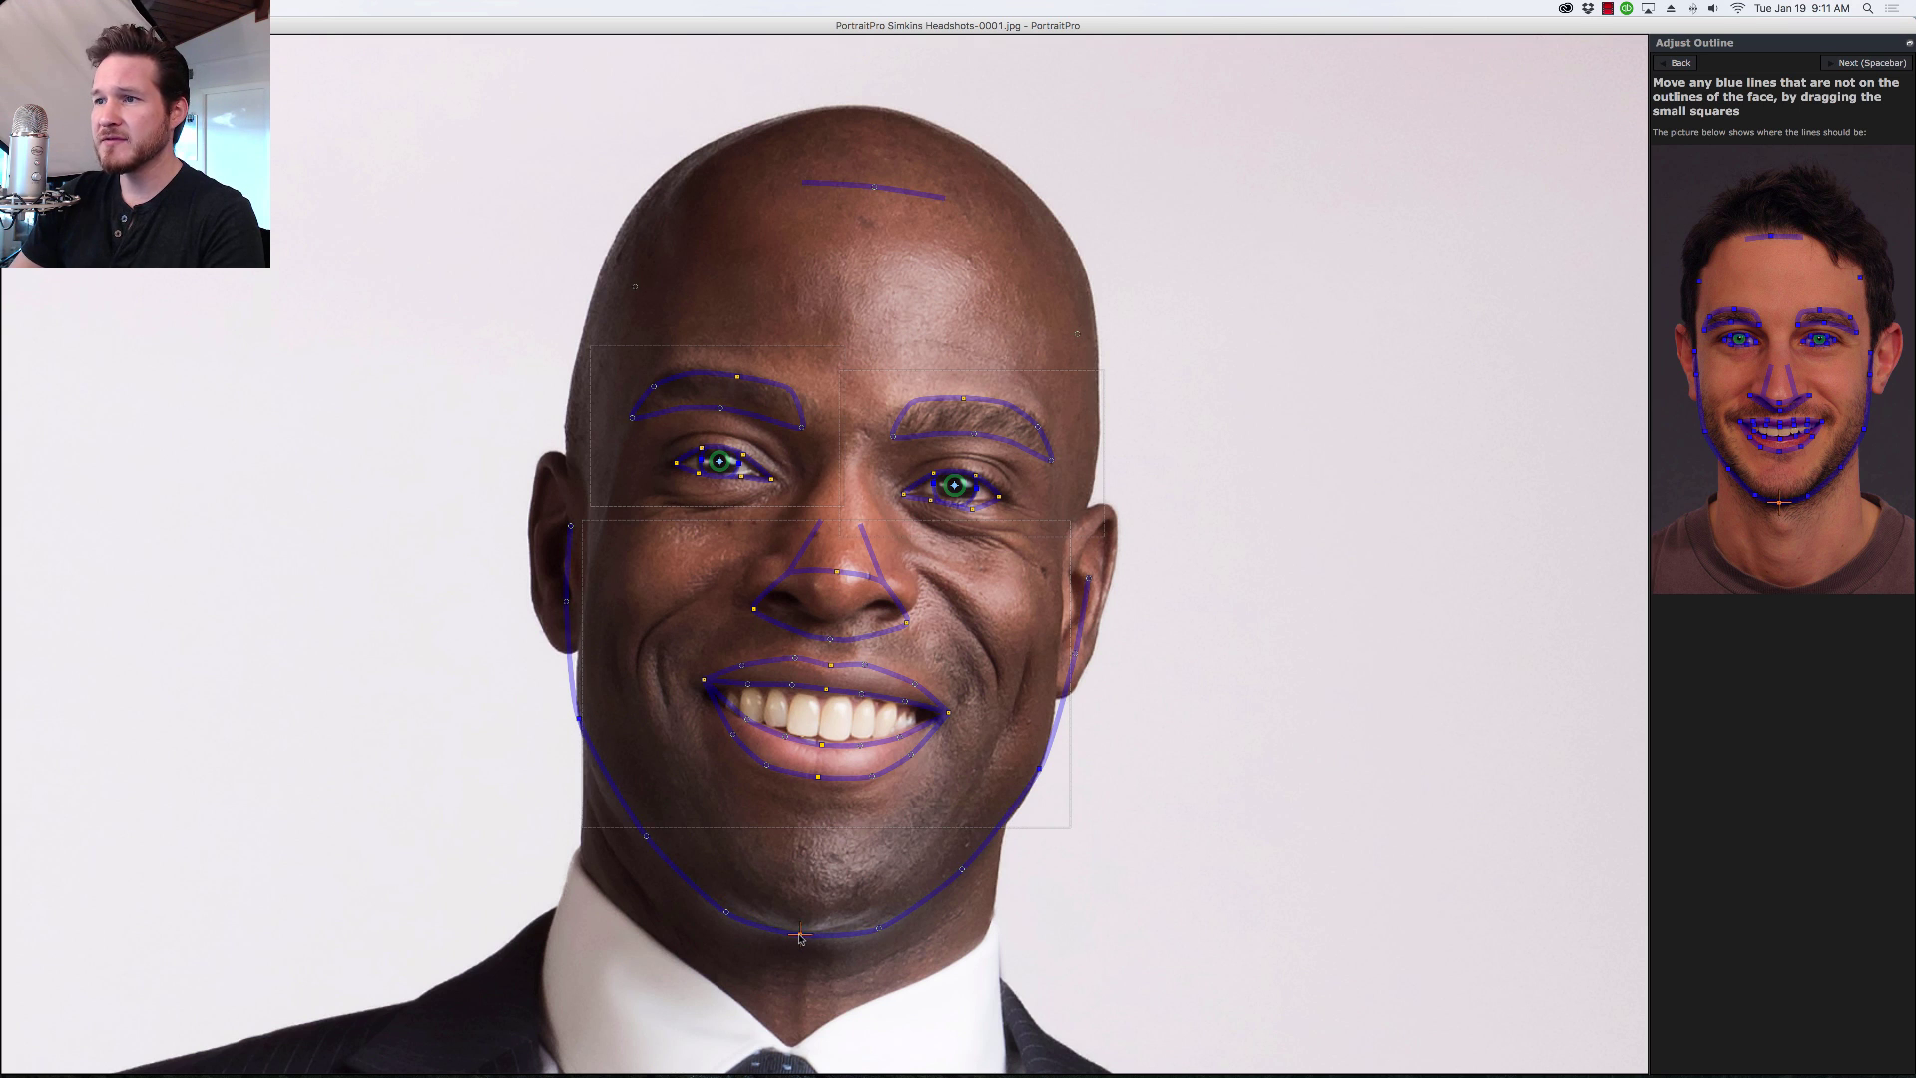
left_click_drag(571, 603, 580, 603)
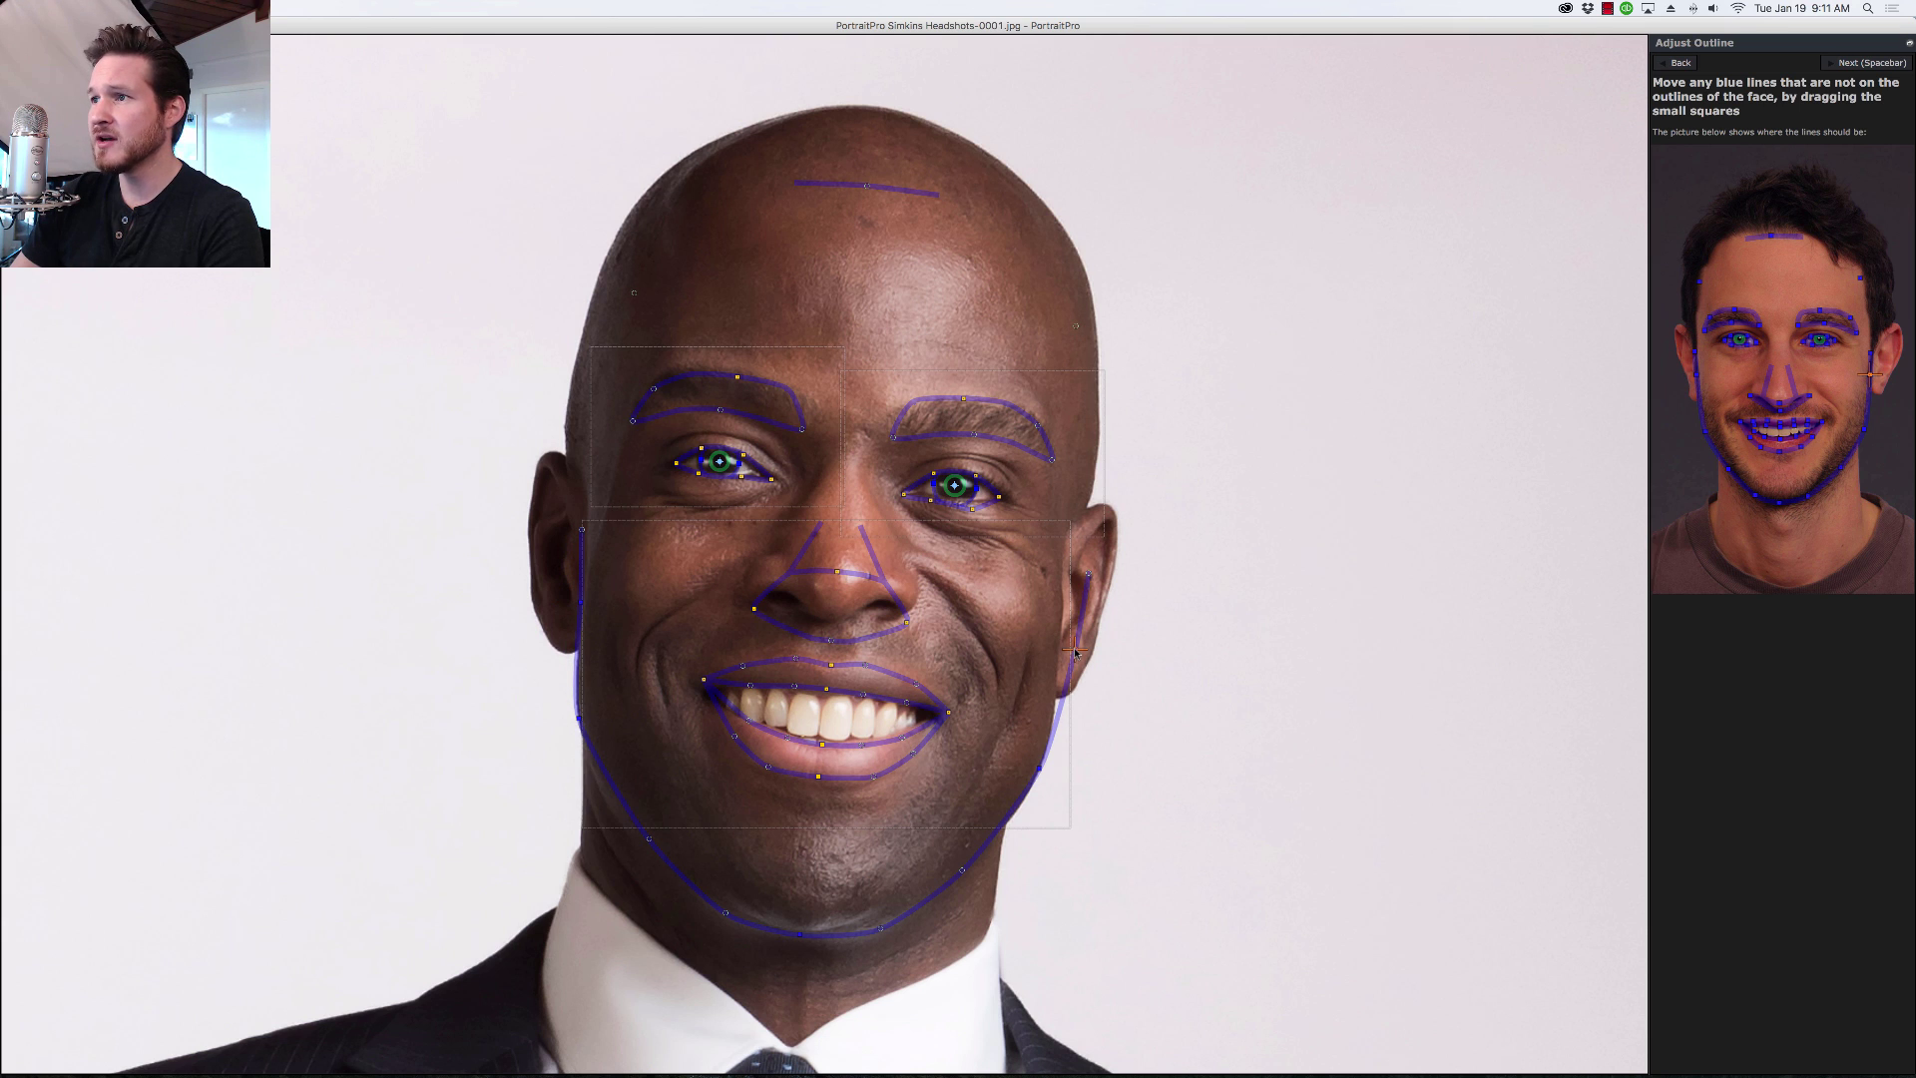
left_click_drag(1074, 650, 1064, 645)
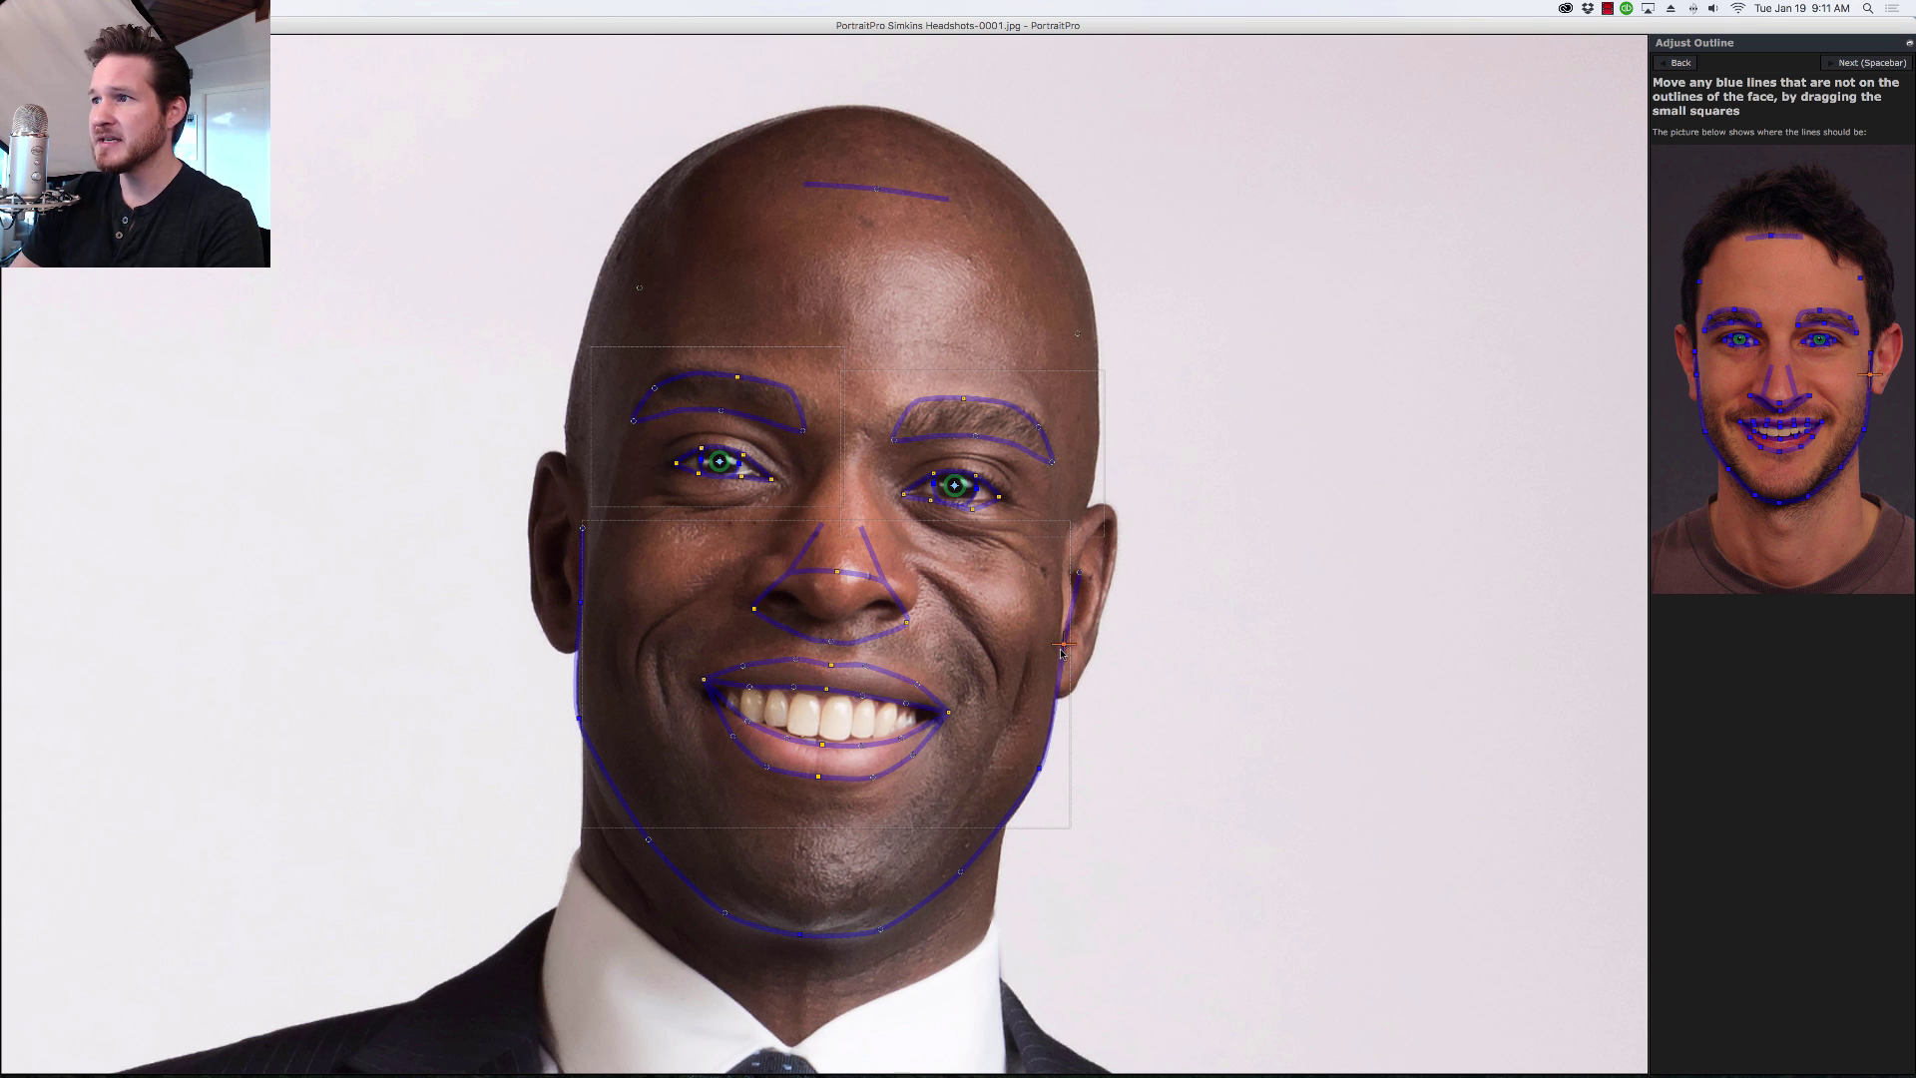
left_click_drag(1078, 579, 1070, 575)
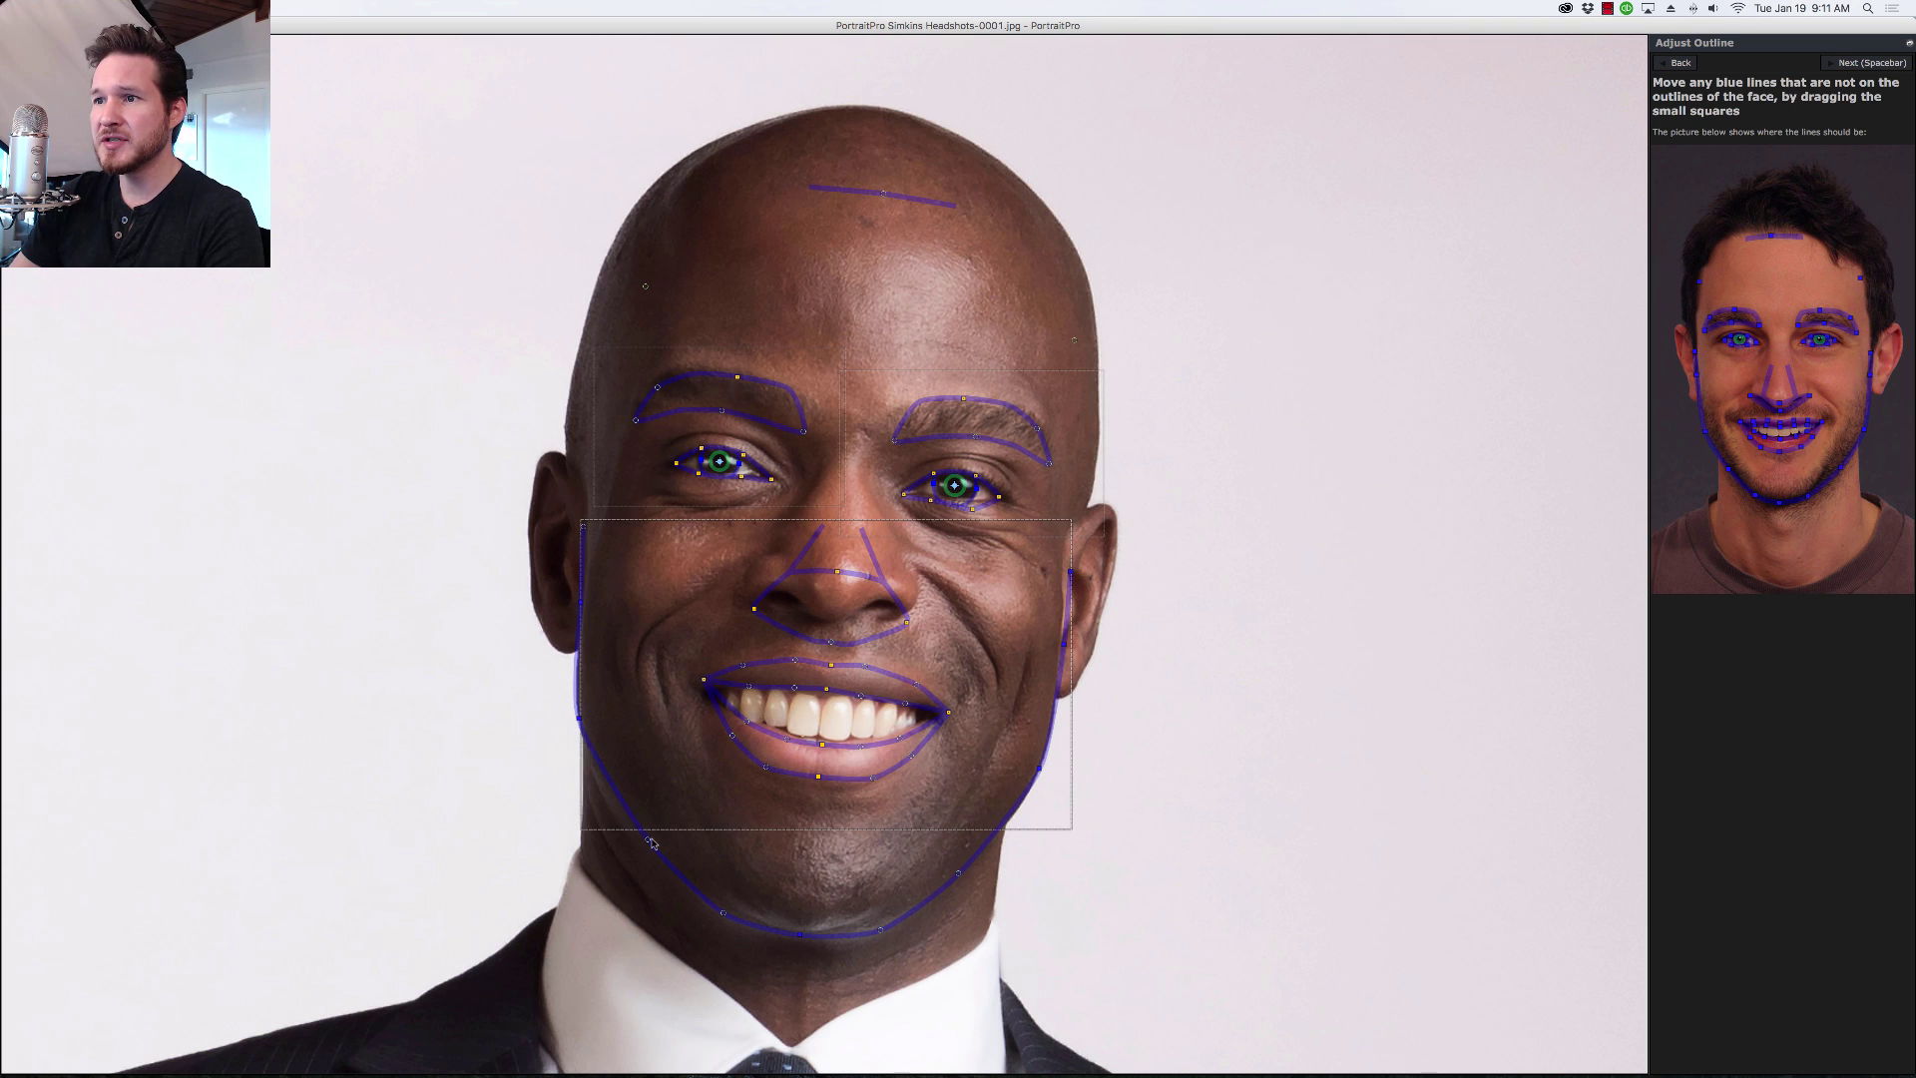
left_click_drag(646, 844, 635, 844)
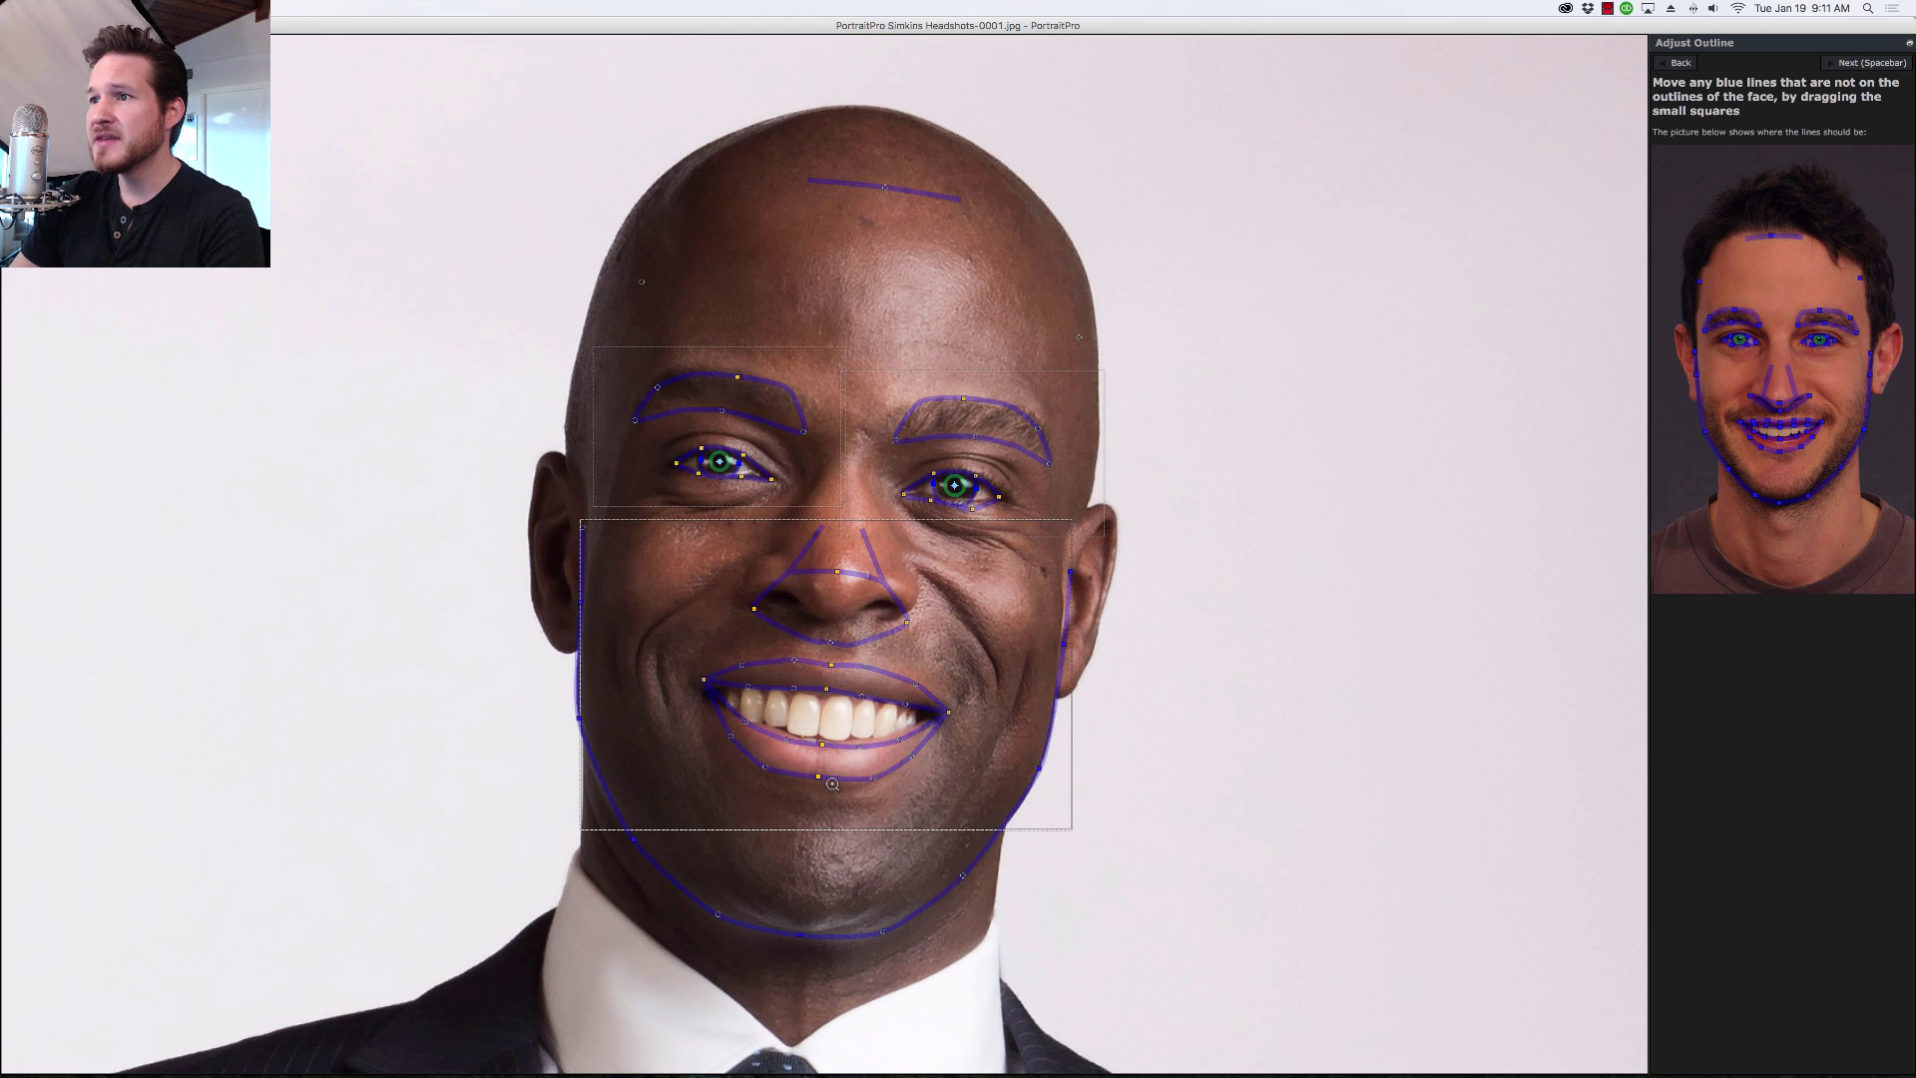
Step: Fit the outer edge of the lower lip outline, and align its inner edge with the boundary between lip and teeth
left_click_drag(817, 781, 818, 743)
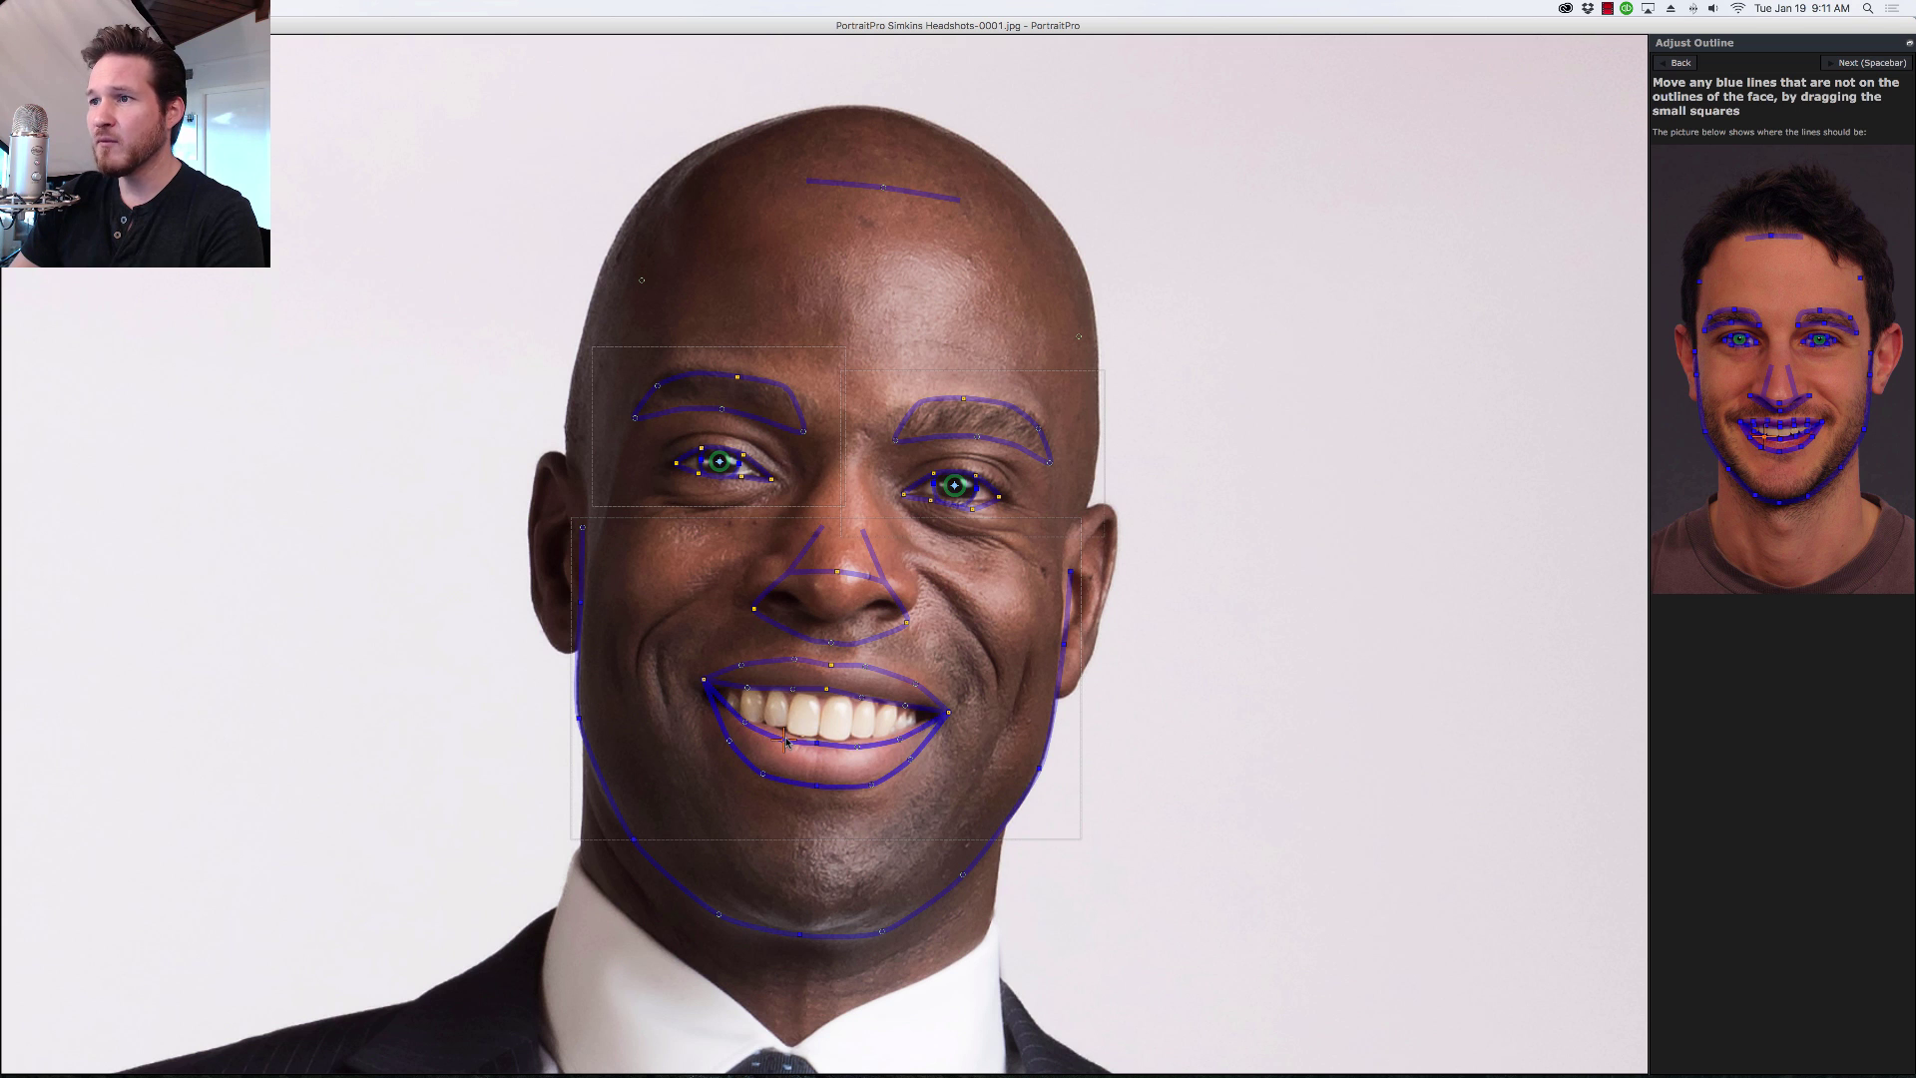
left_click(731, 795)
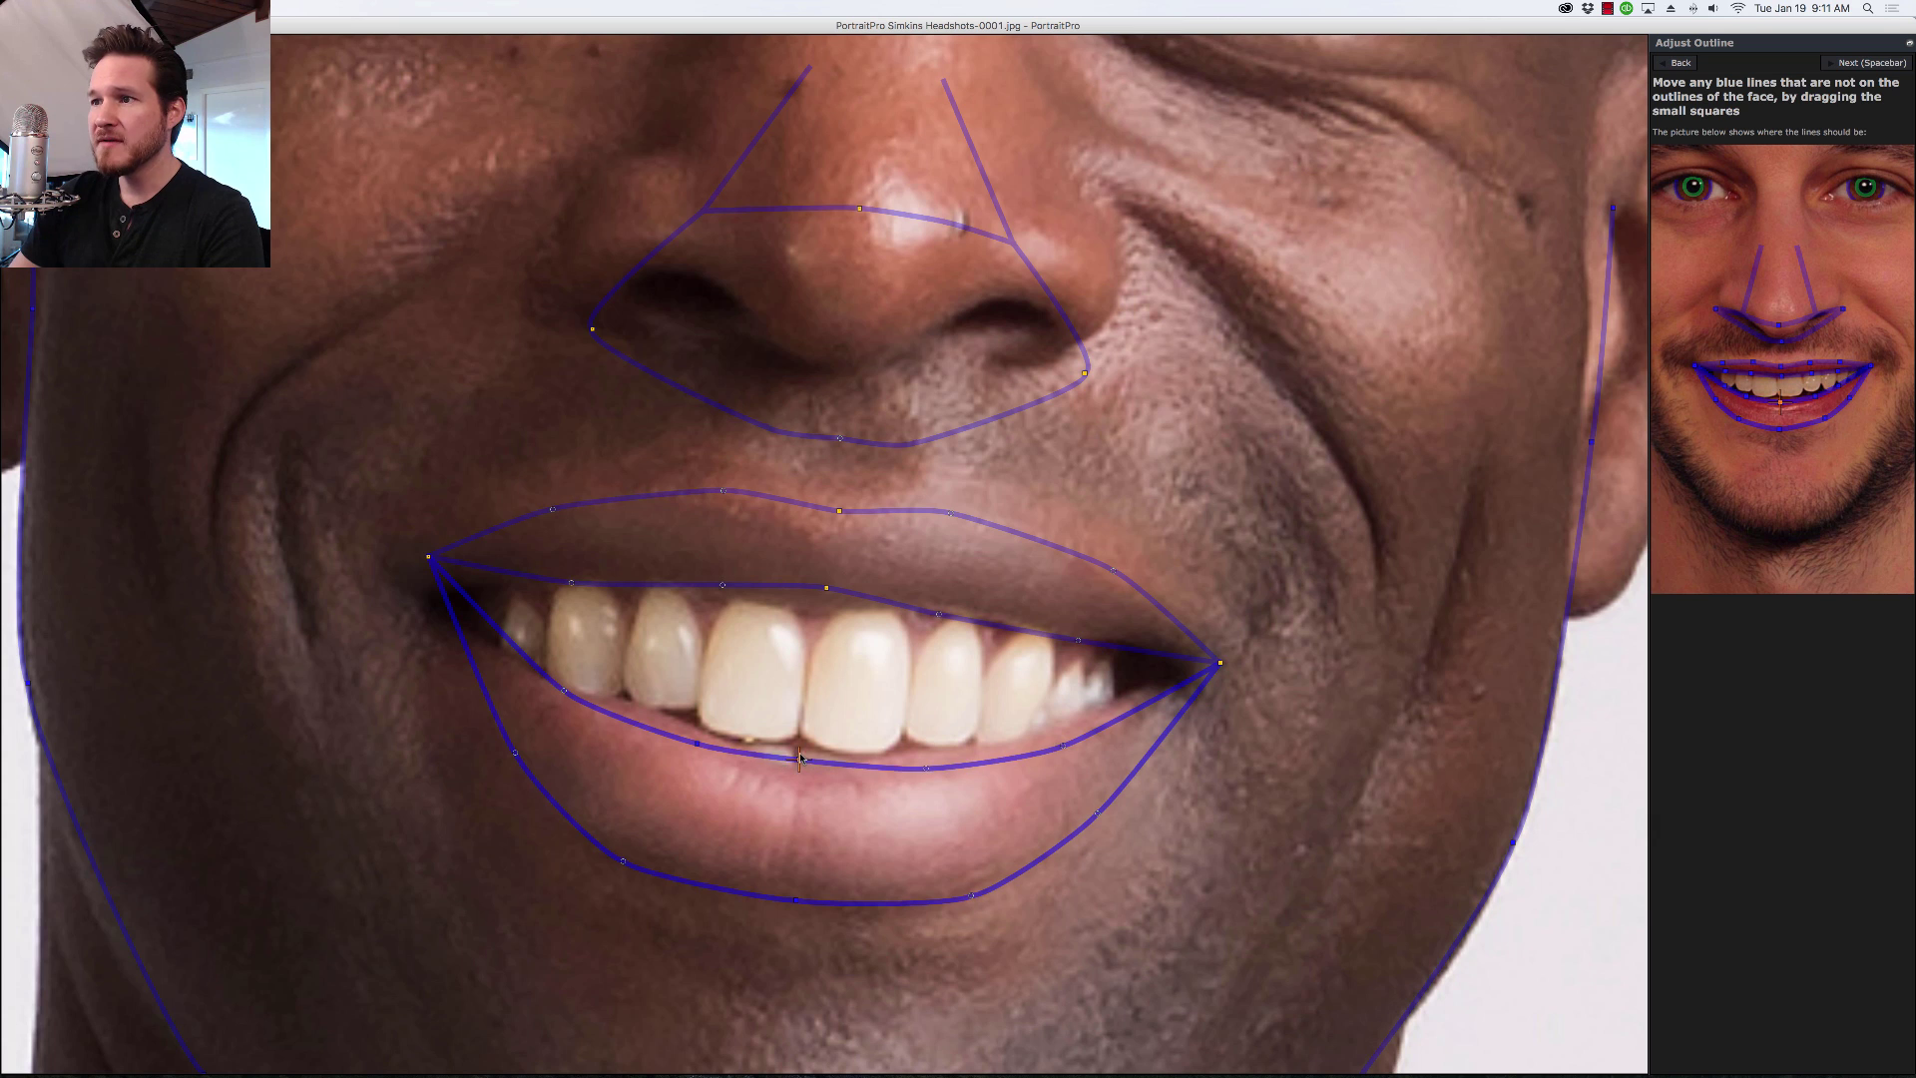
left_click_drag(801, 758, 699, 737)
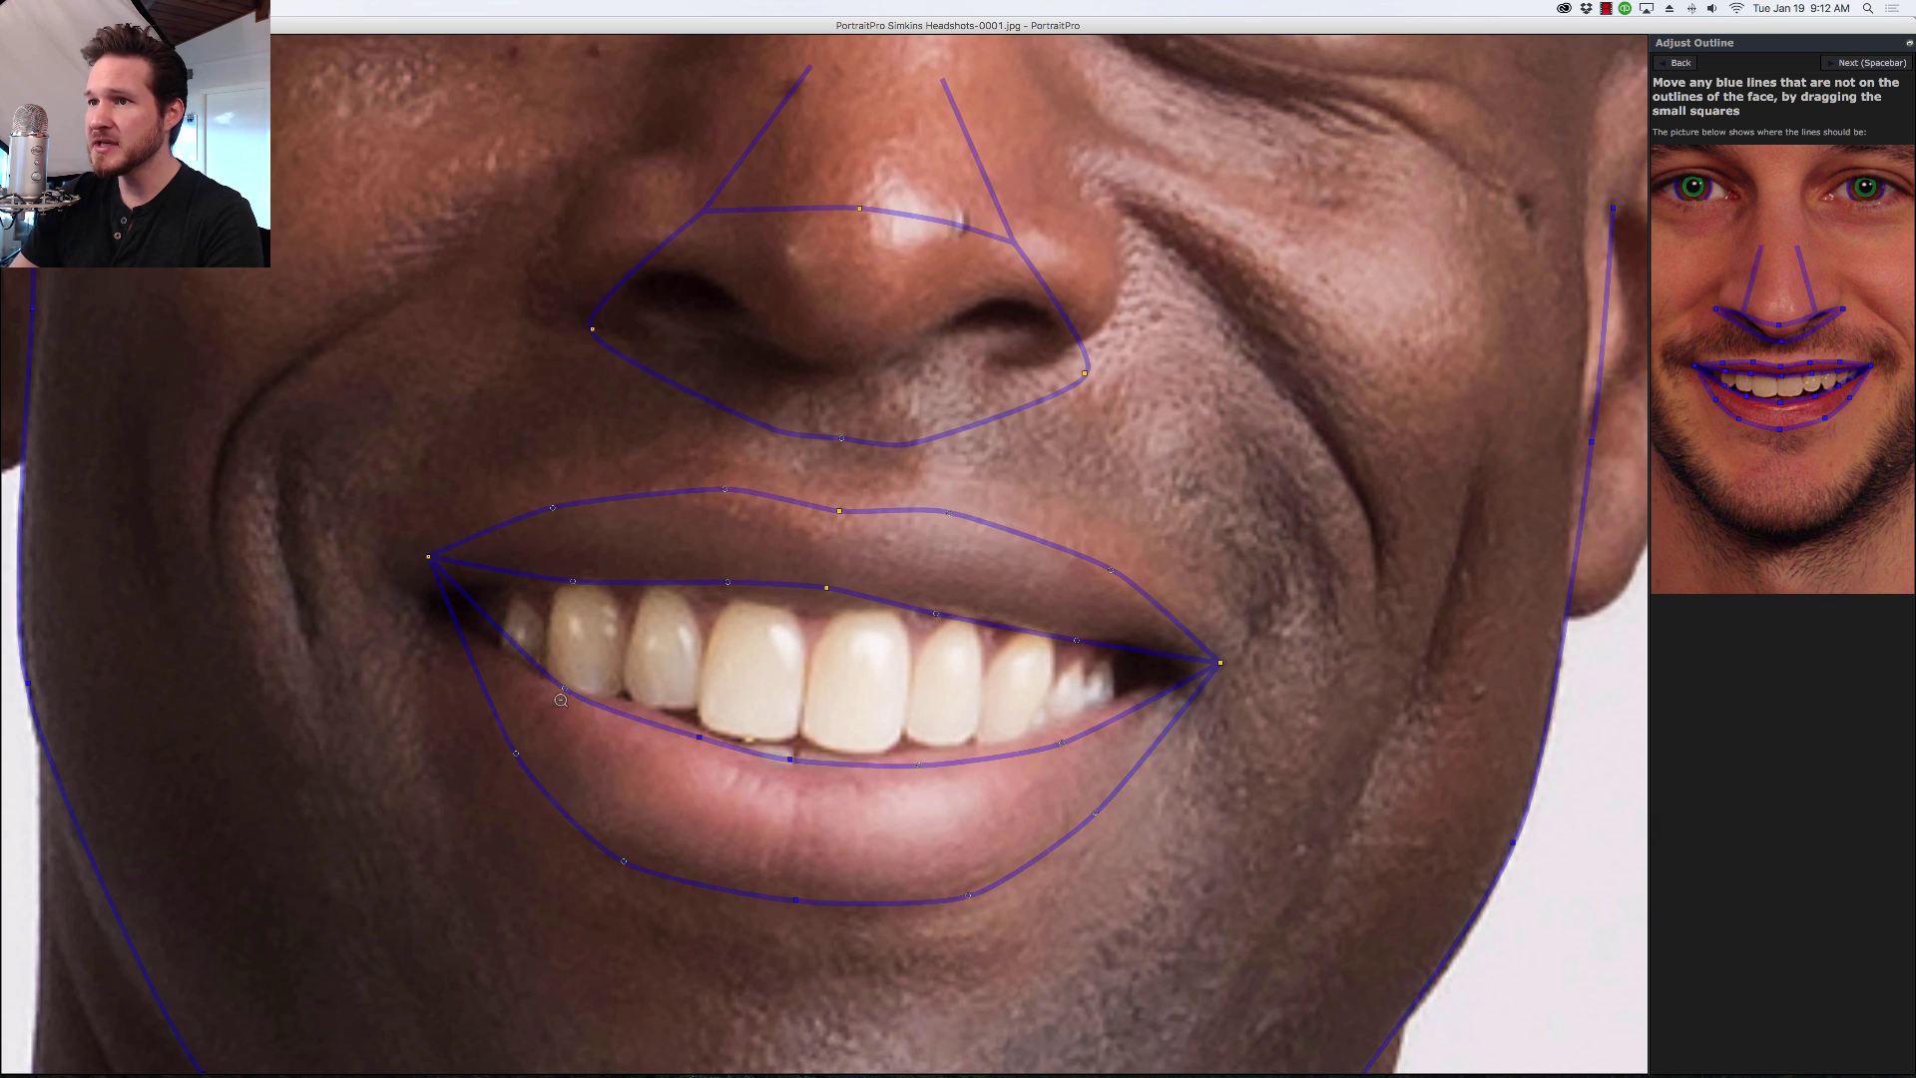
mouse_move(565, 688)
left_mouse_down()
mouse_move(607, 698)
mouse_move(564, 689)
left_mouse_up()
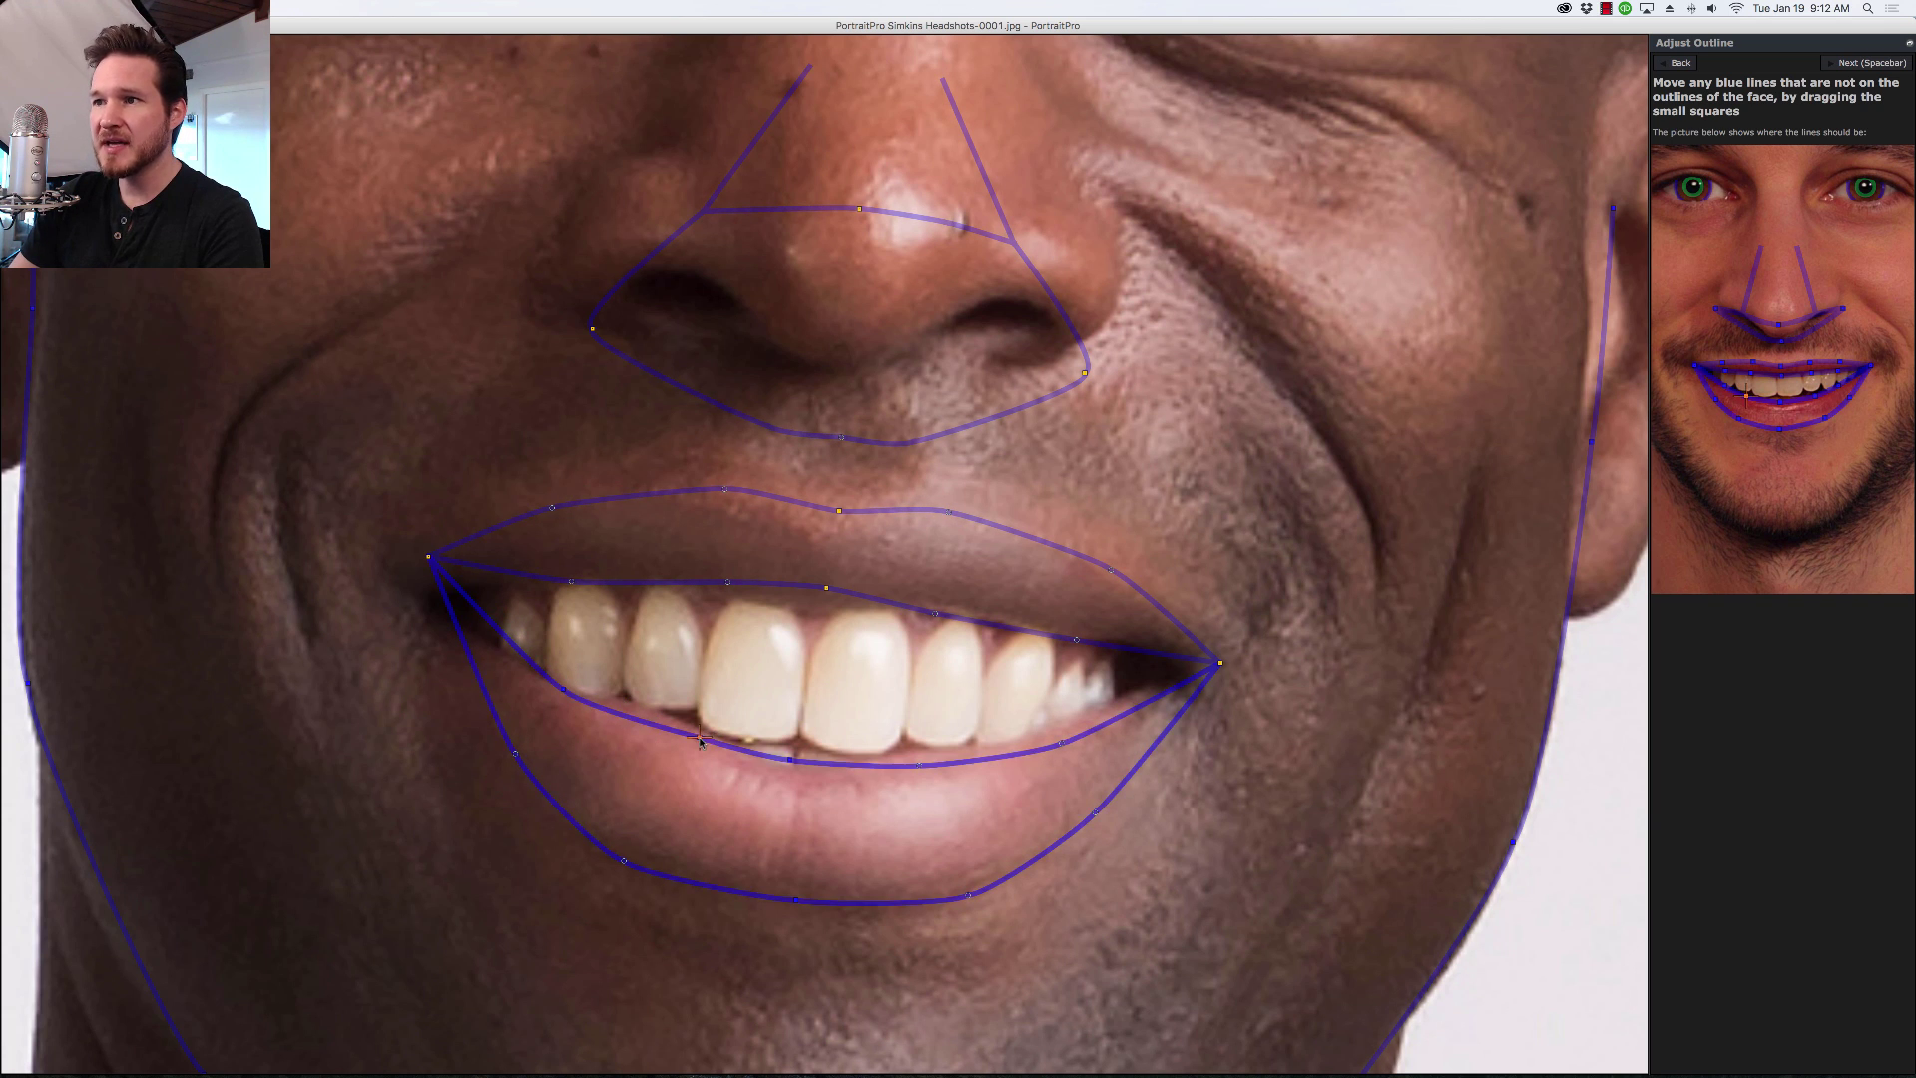
left_click_drag(699, 739, 675, 729)
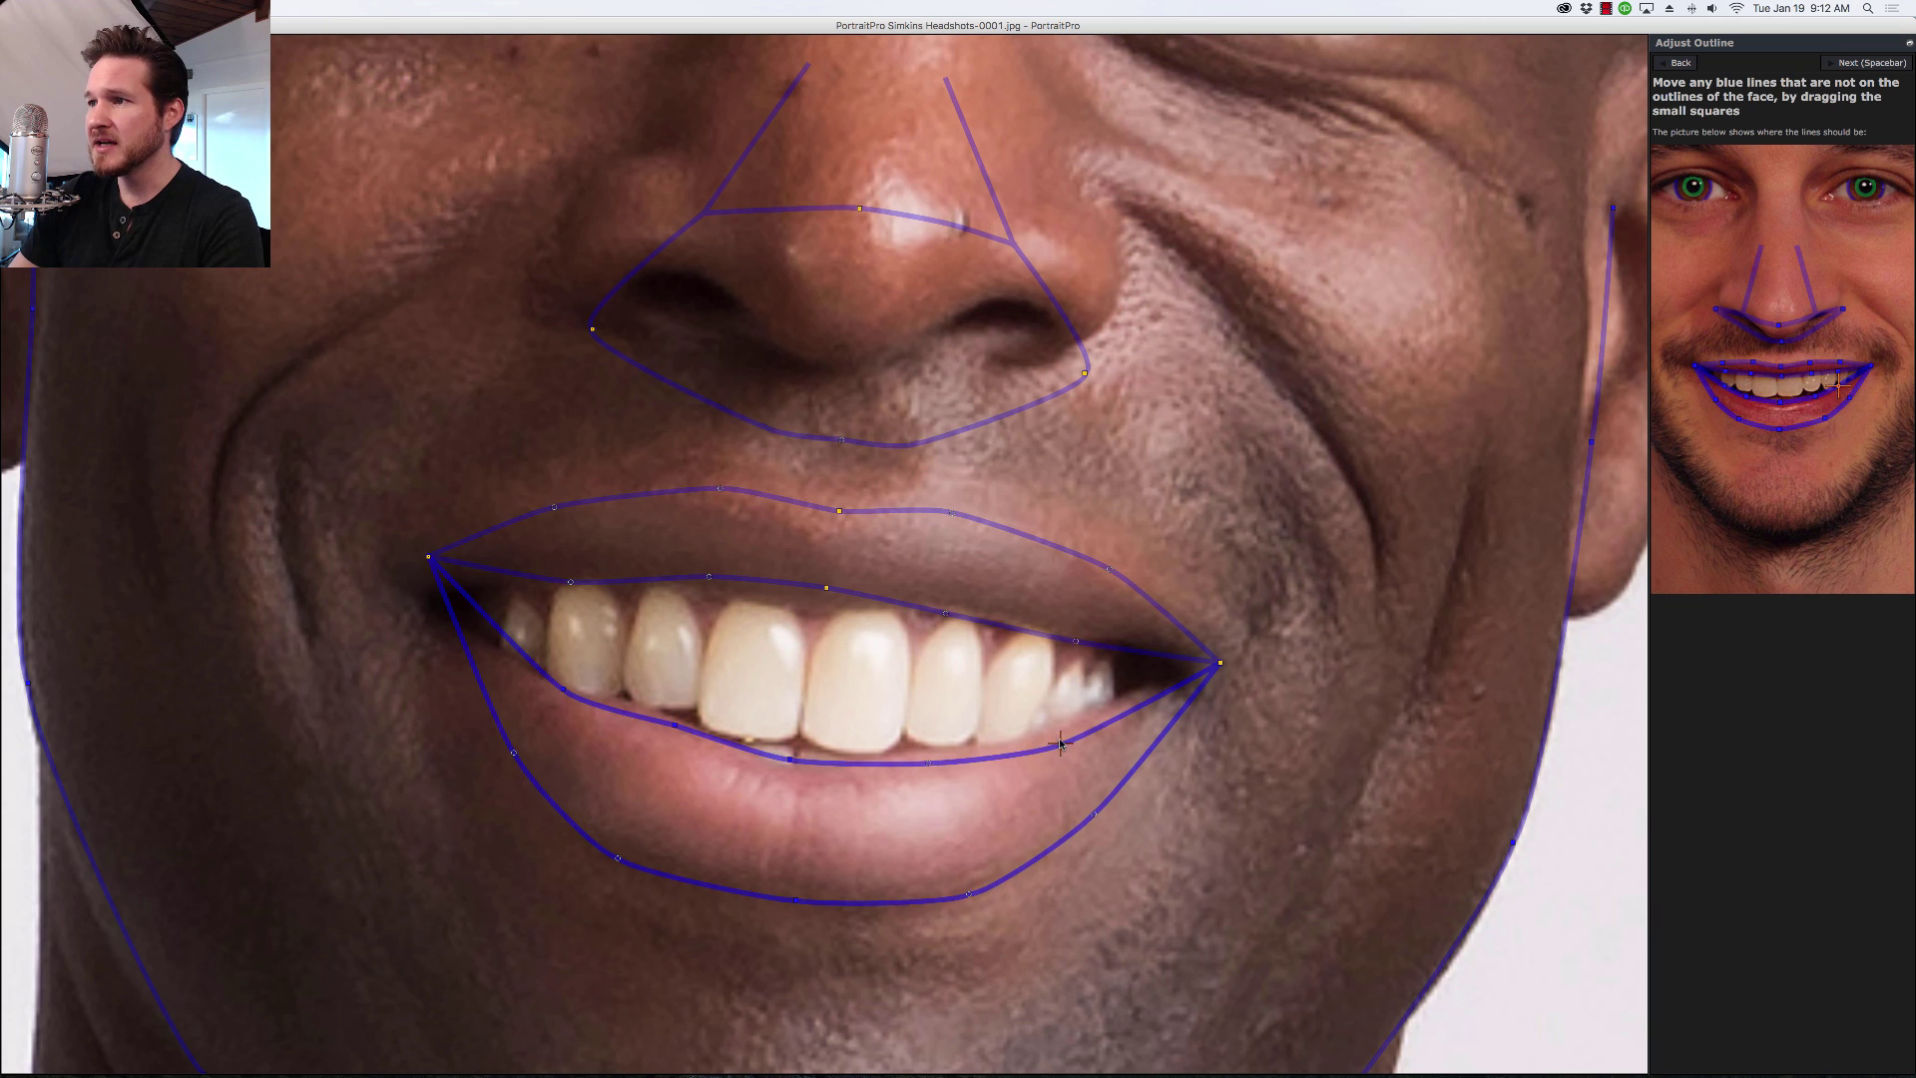
left_click_drag(1061, 744, 1059, 736)
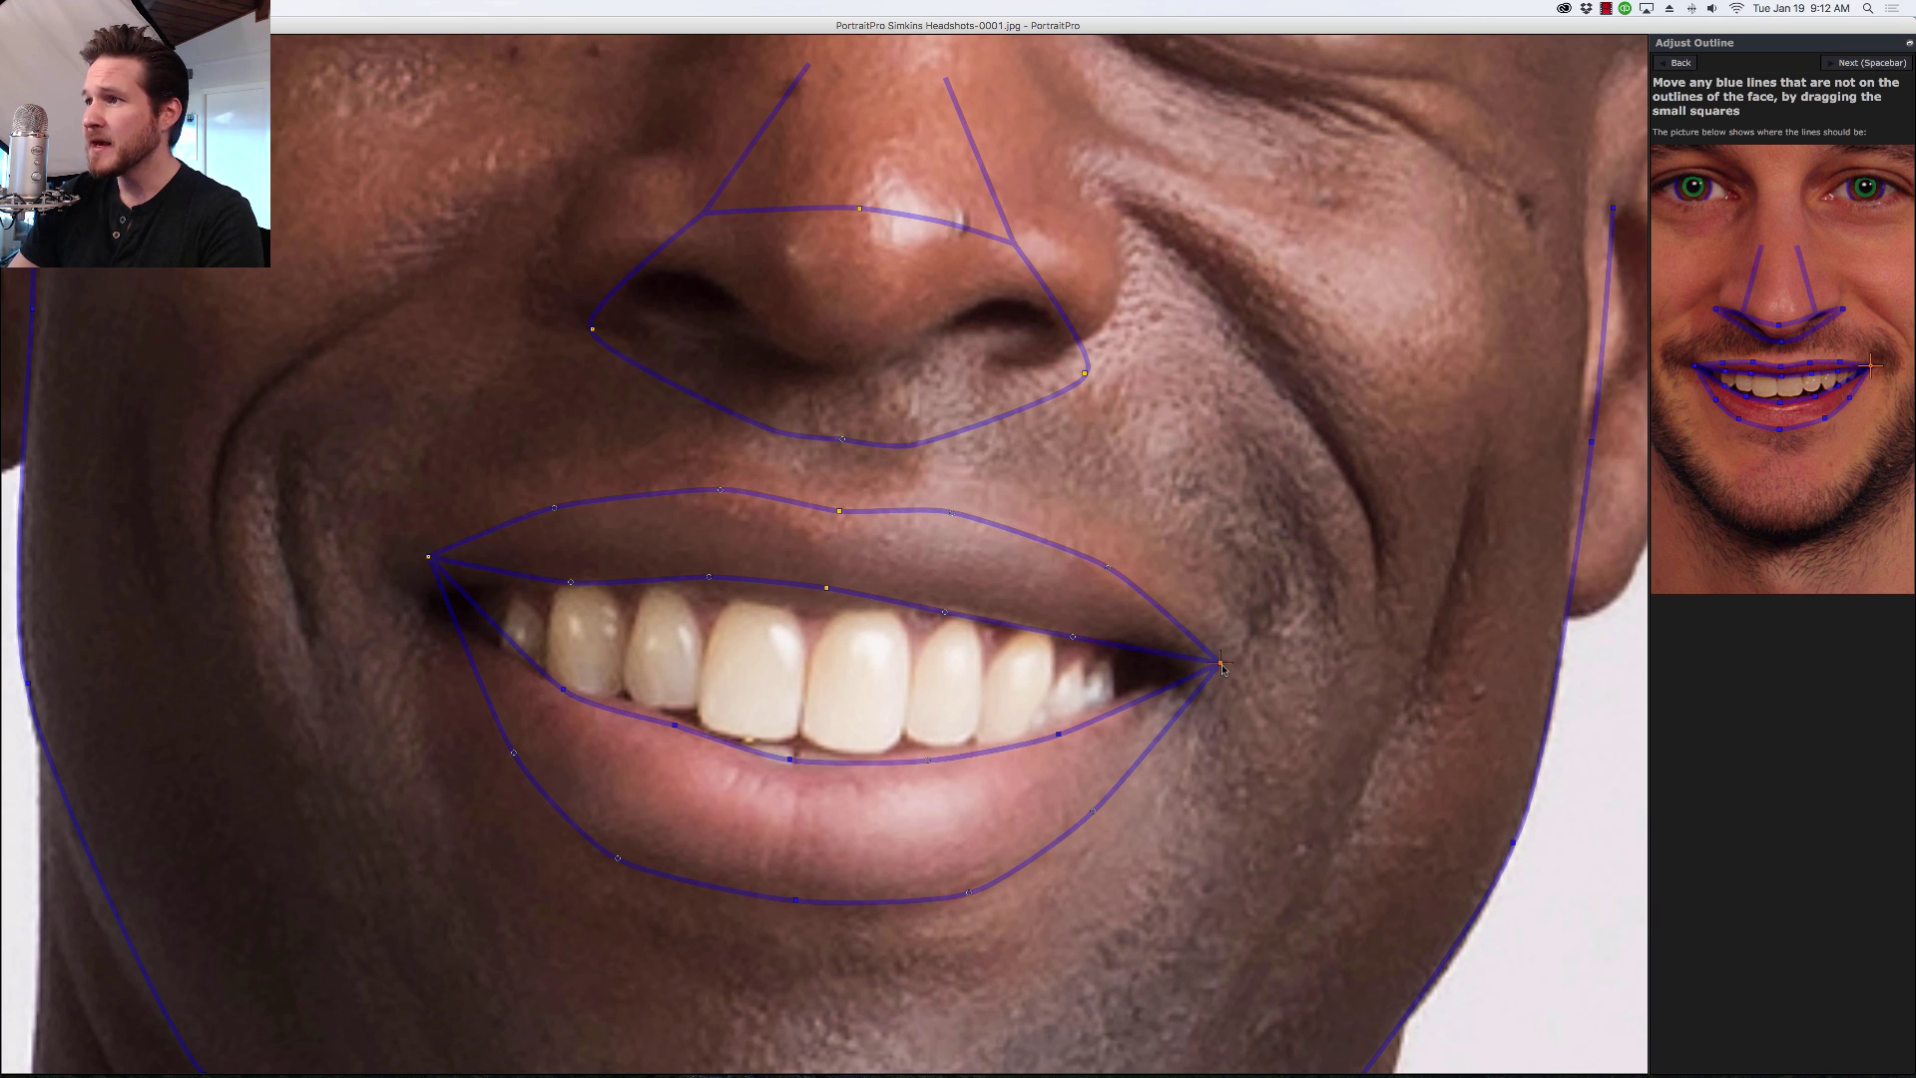
Step: Move both mouth corner points onto the actual corners and fit the upper lip's inner and outer outlines
left_click_drag(1222, 663, 1194, 666)
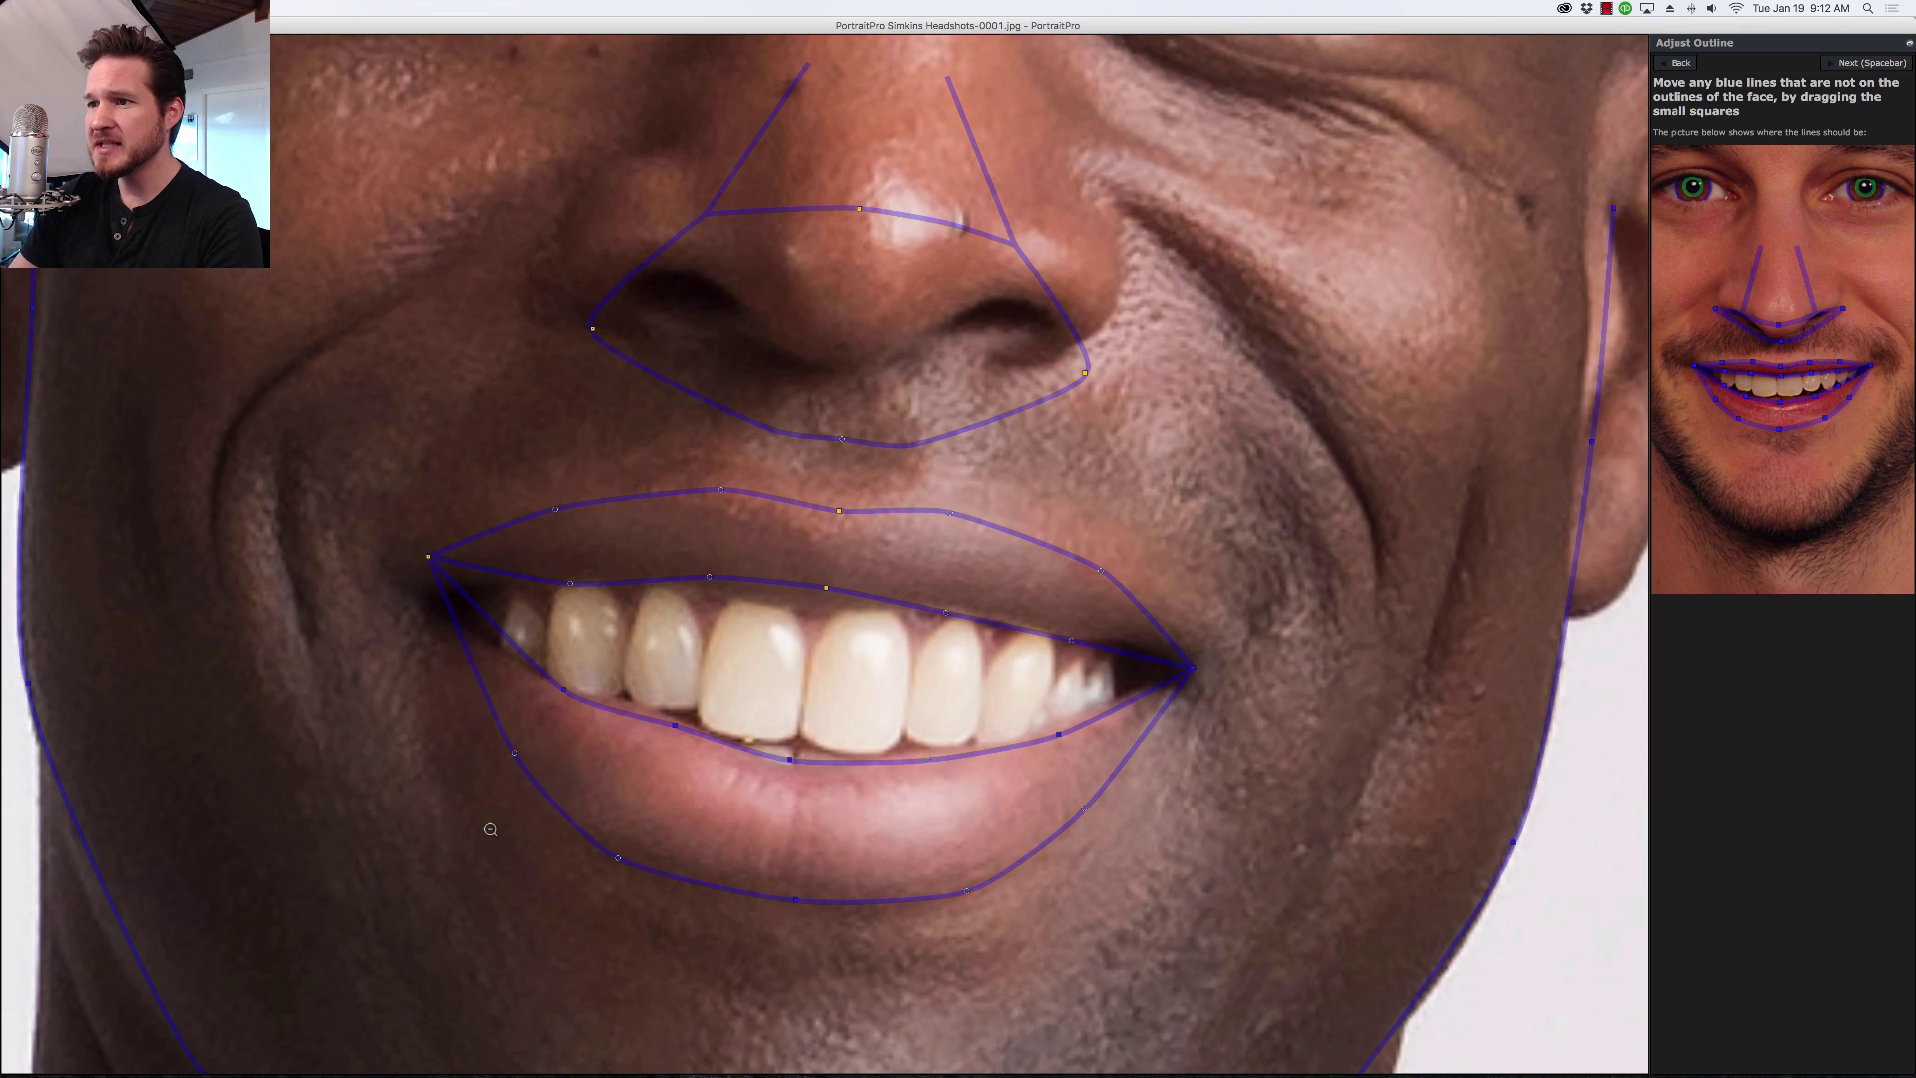
left_click_drag(428, 559, 414, 592)
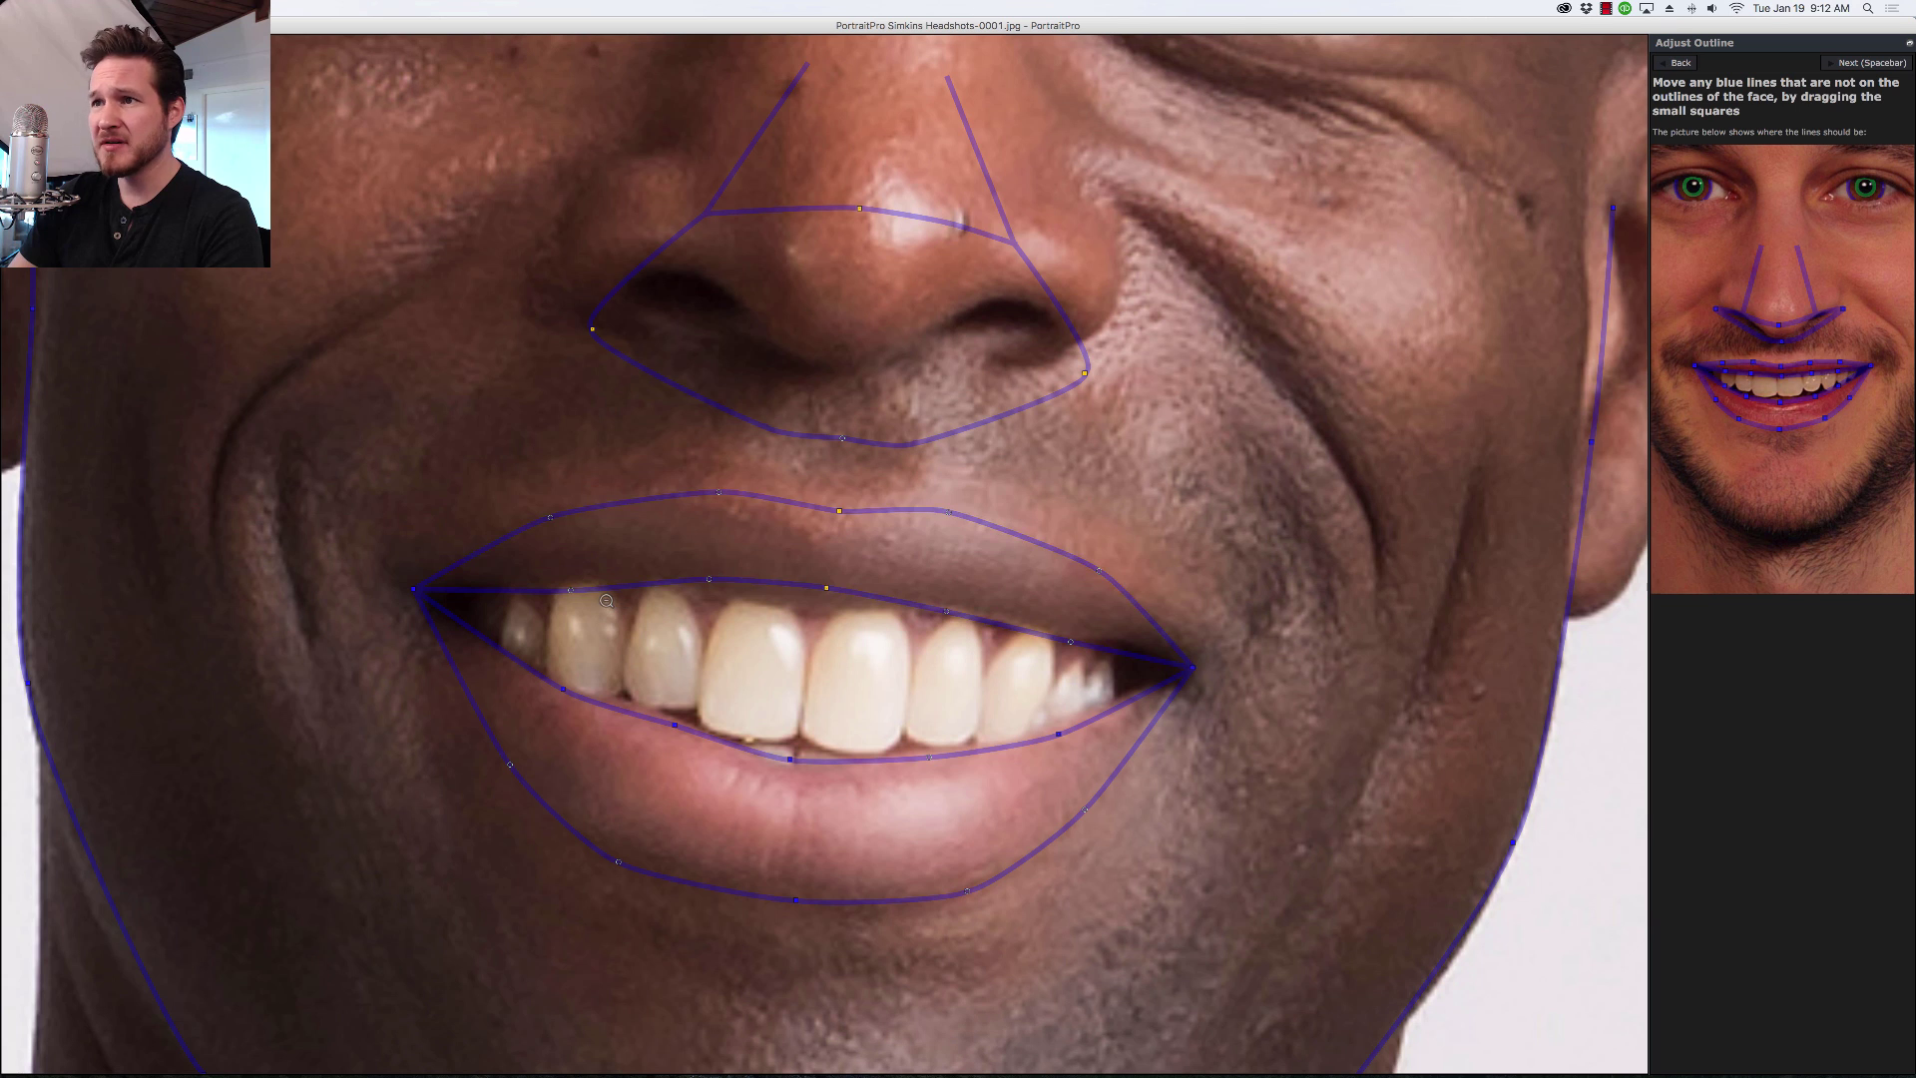
left_click_drag(570, 591, 568, 582)
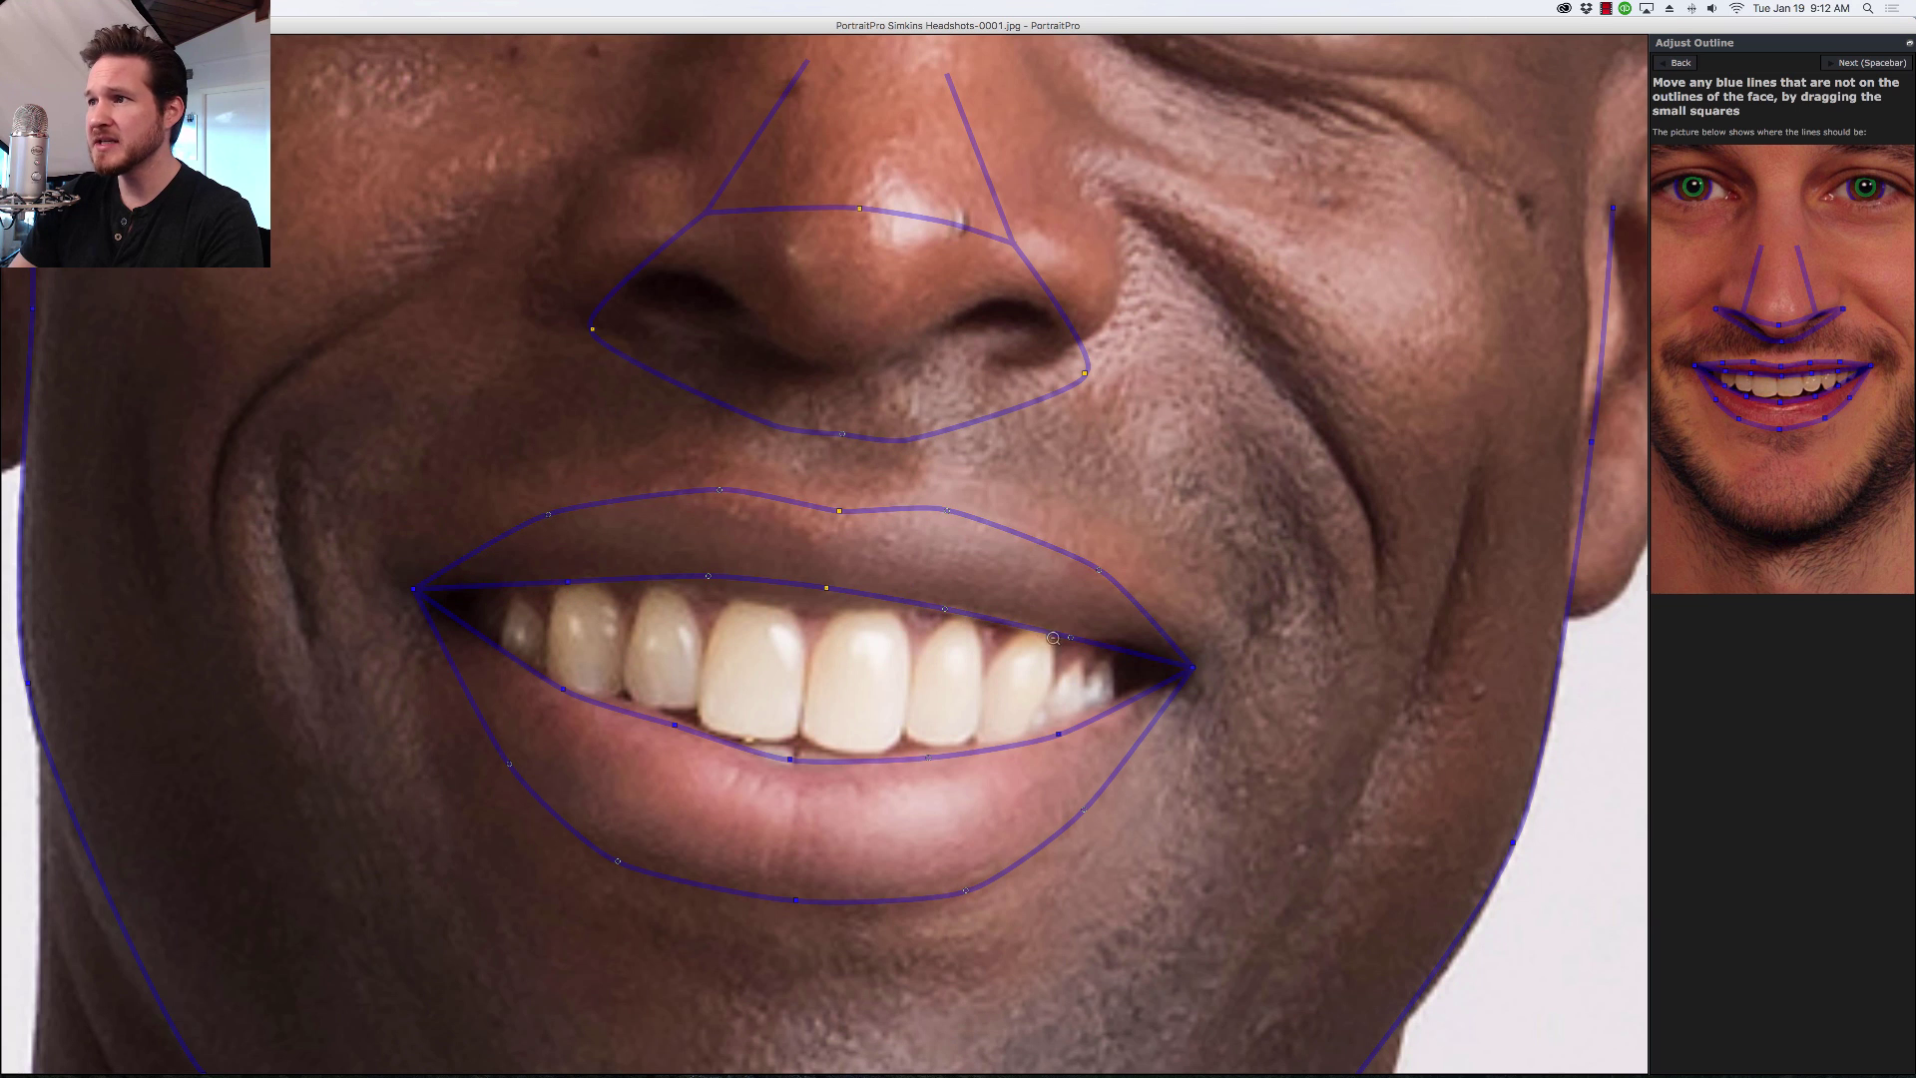
left_click_drag(839, 511, 835, 497)
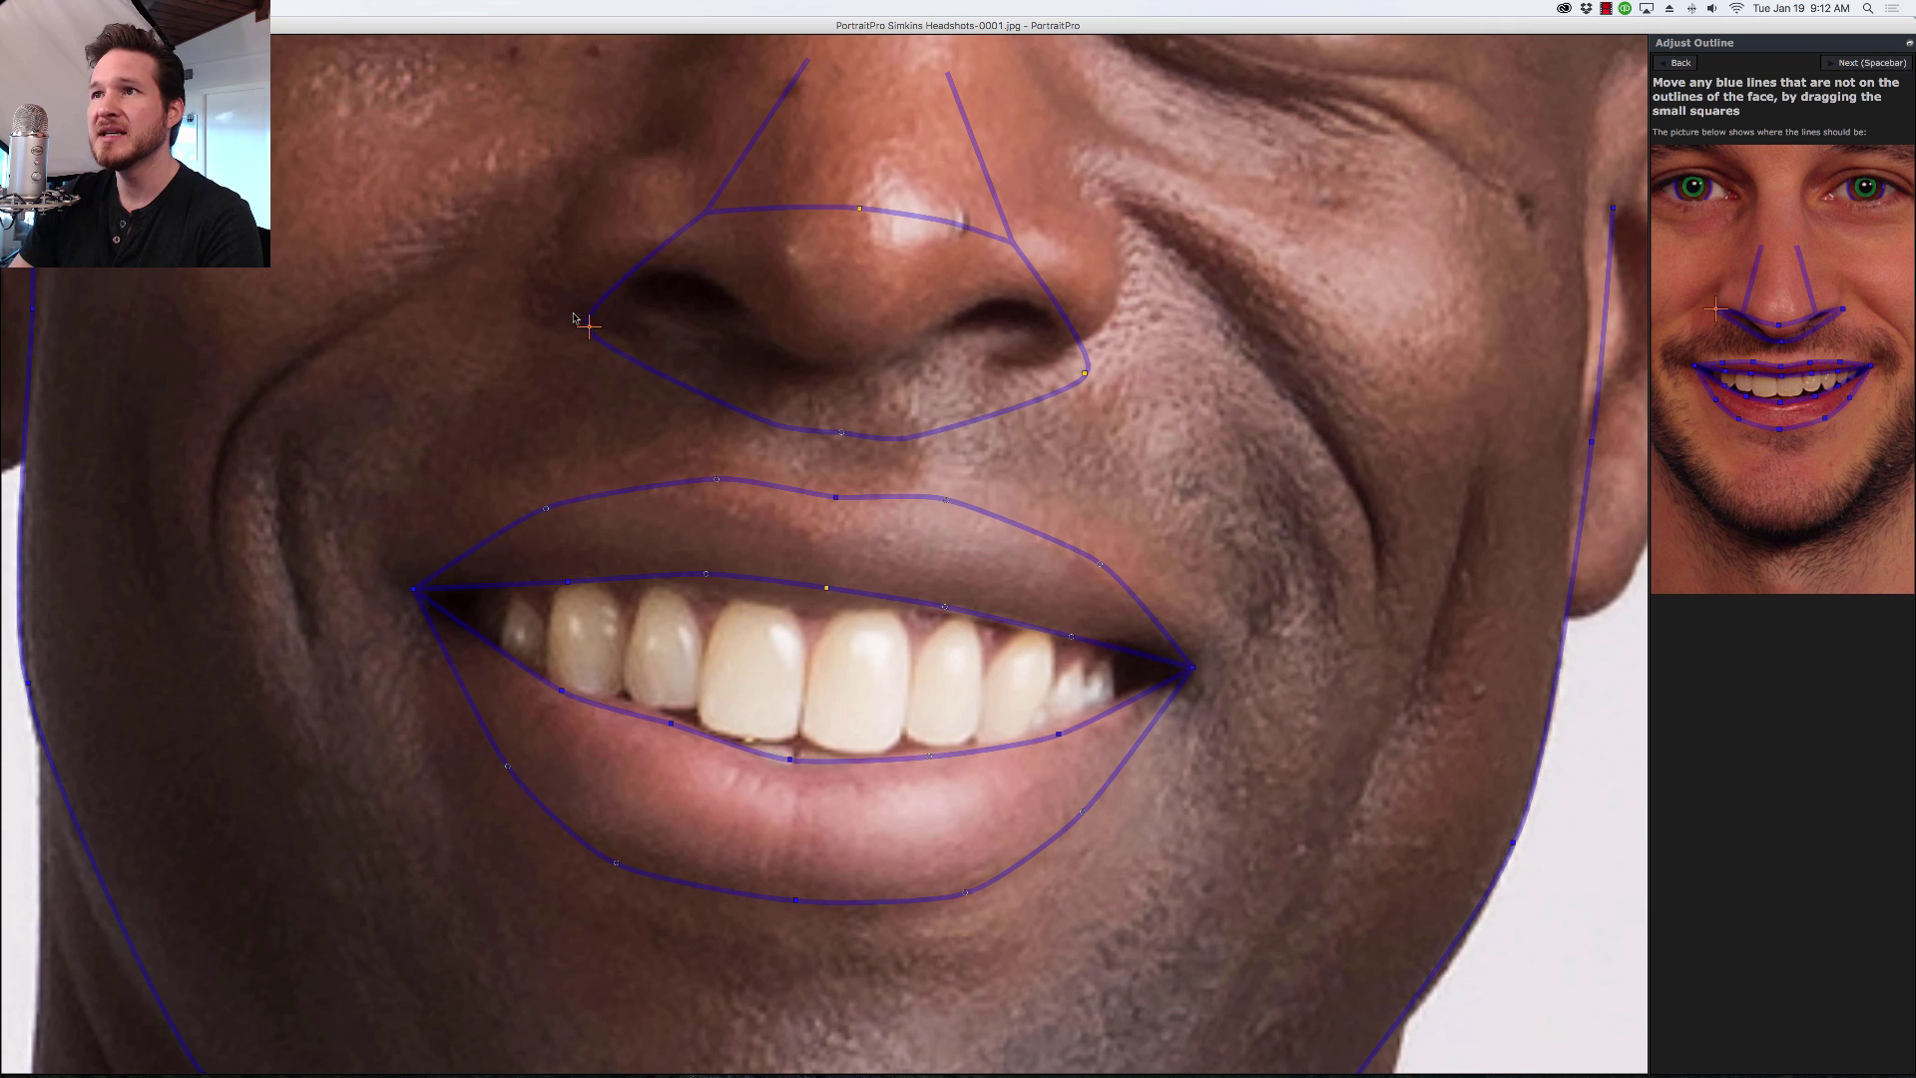
Step: Widen the nose outline to both nostril edges and adjust its tip and base lines to match the nose
left_click_drag(574, 318, 549, 308)
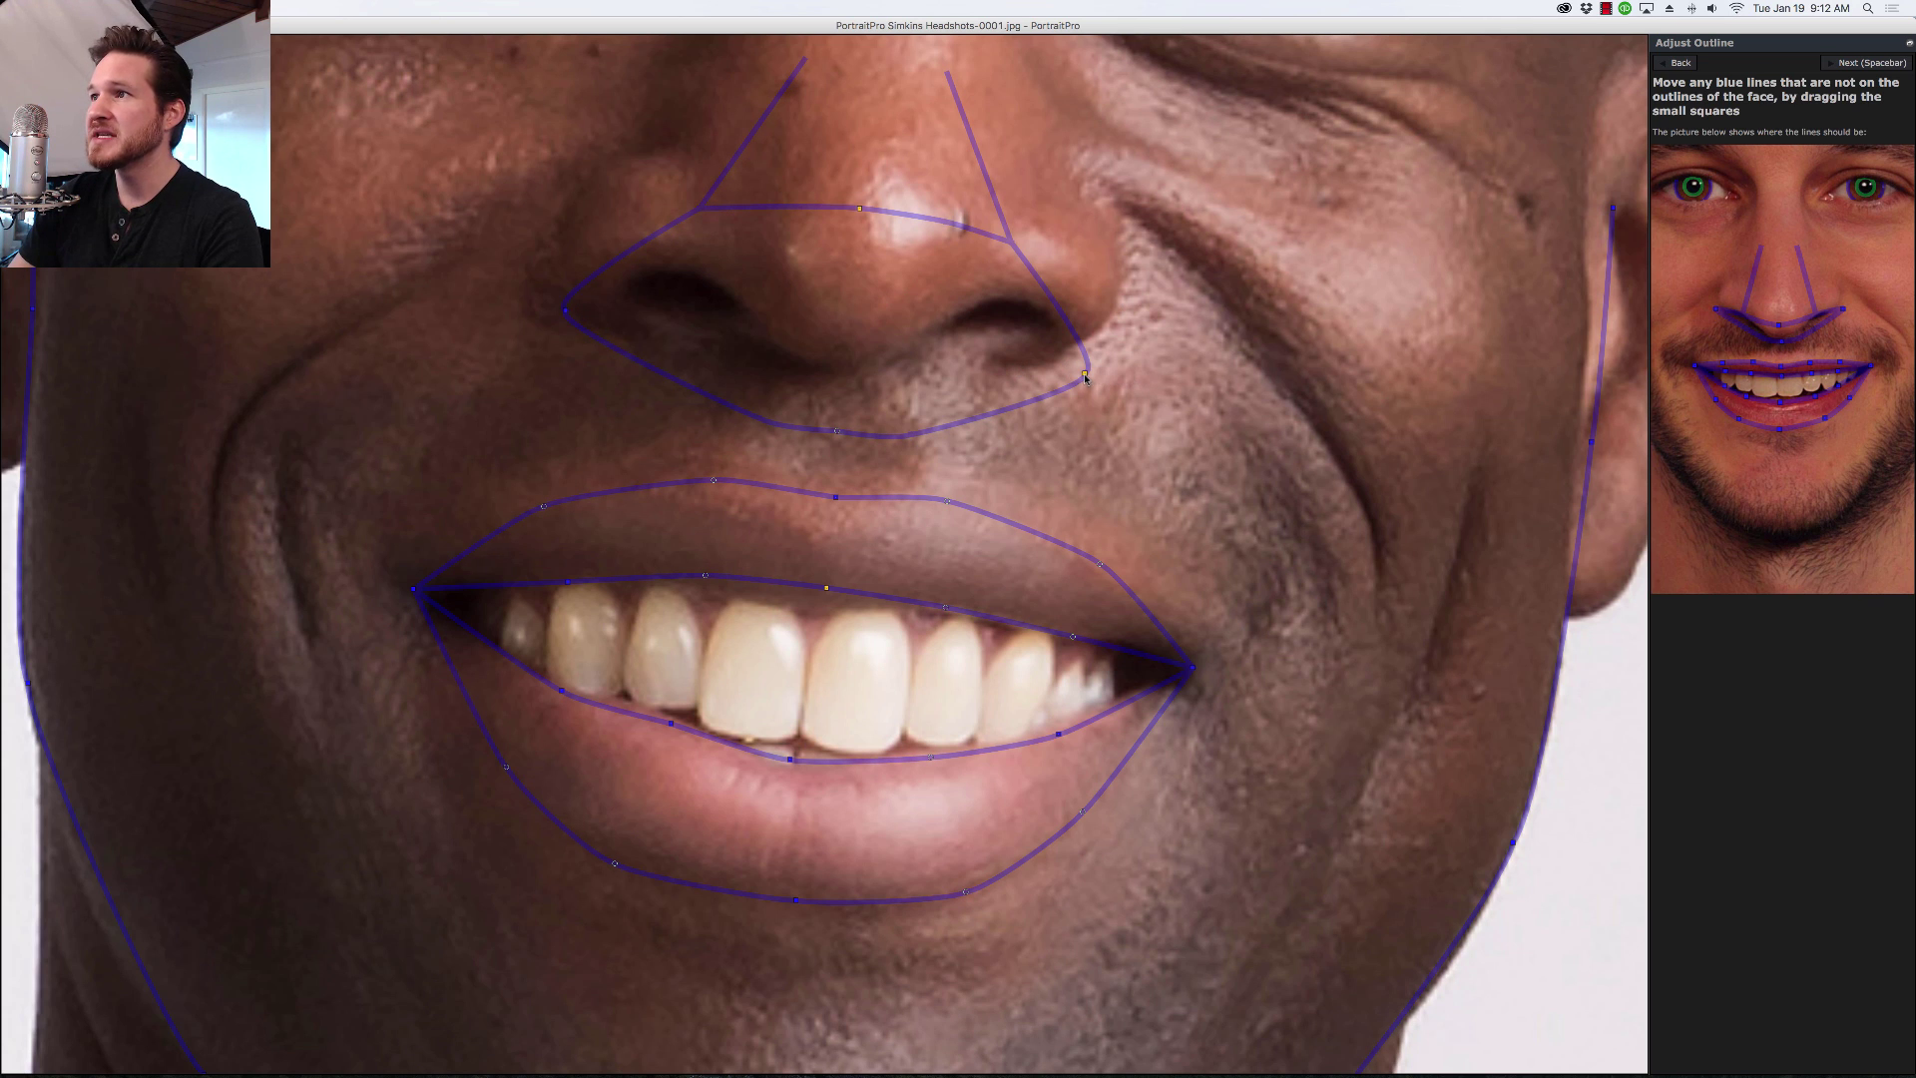
left_click_drag(1086, 378, 1113, 357)
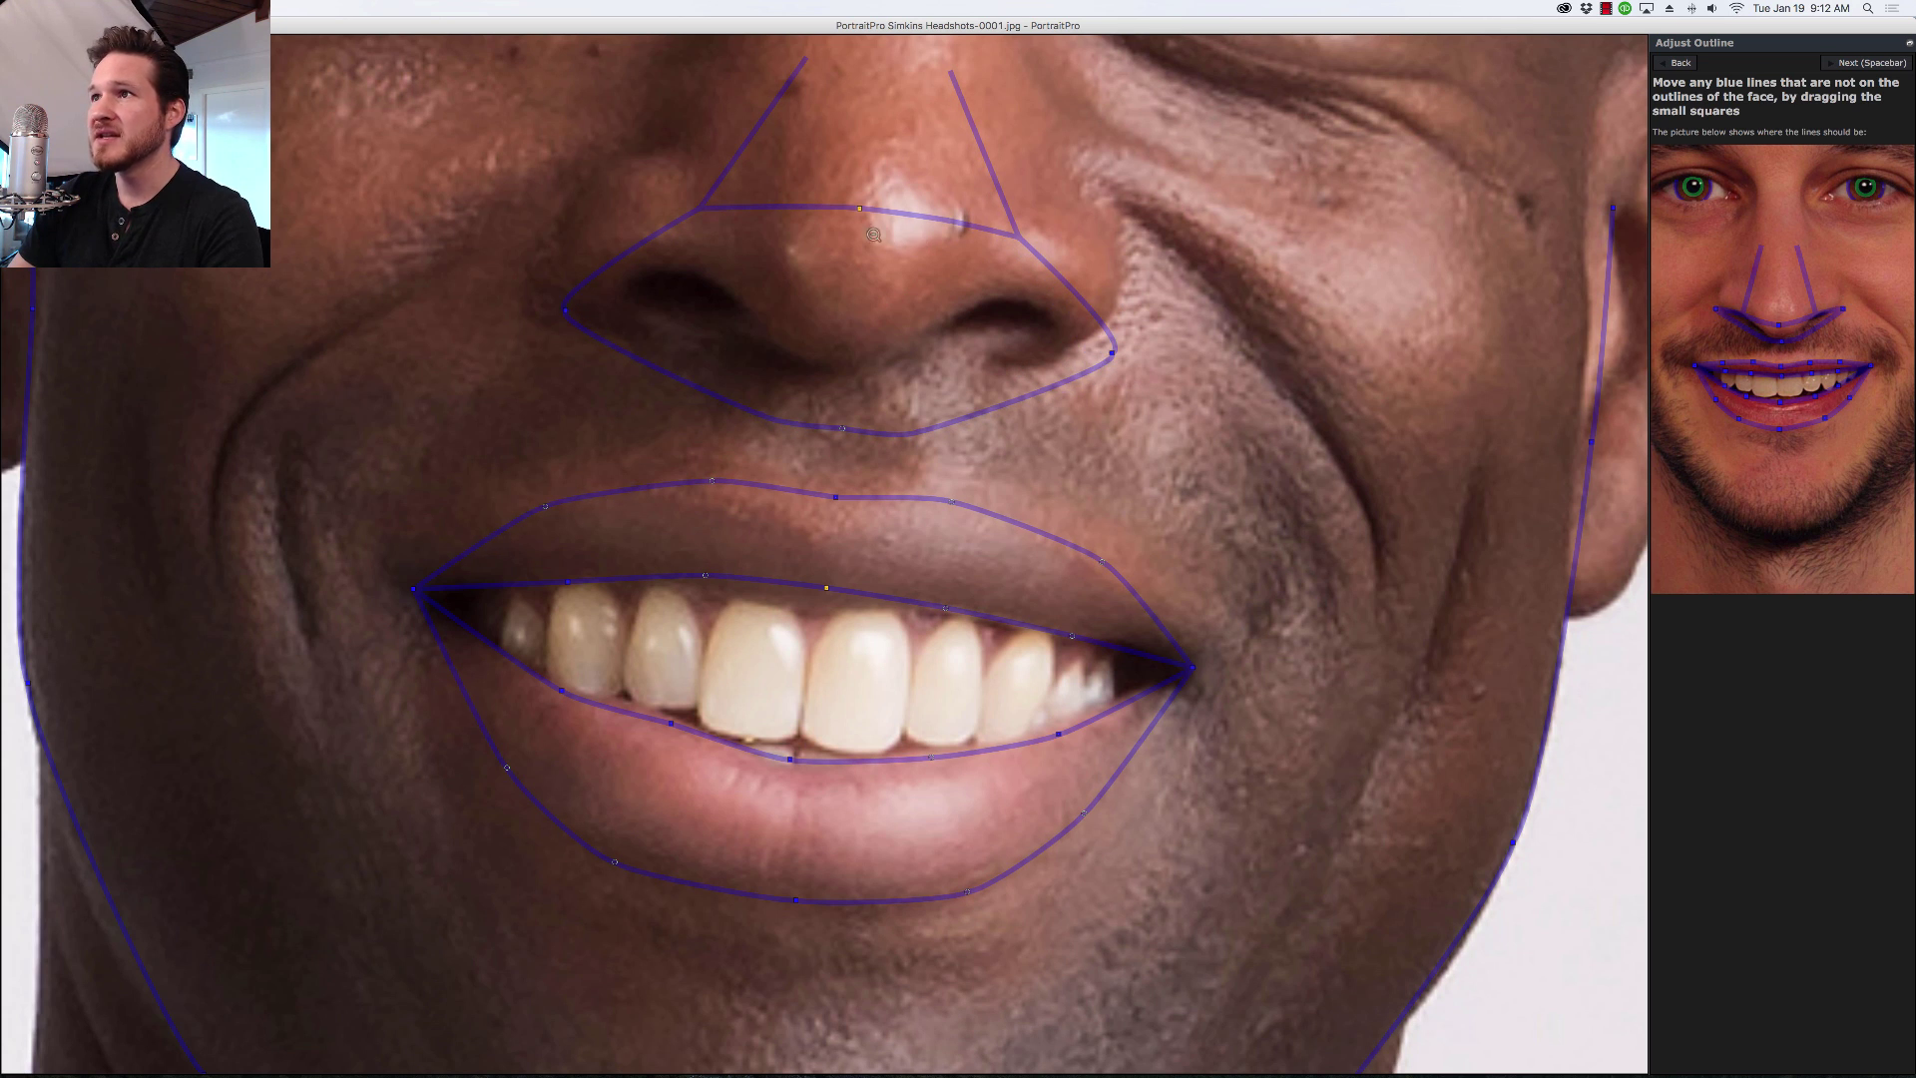
left_click_drag(860, 214, 856, 226)
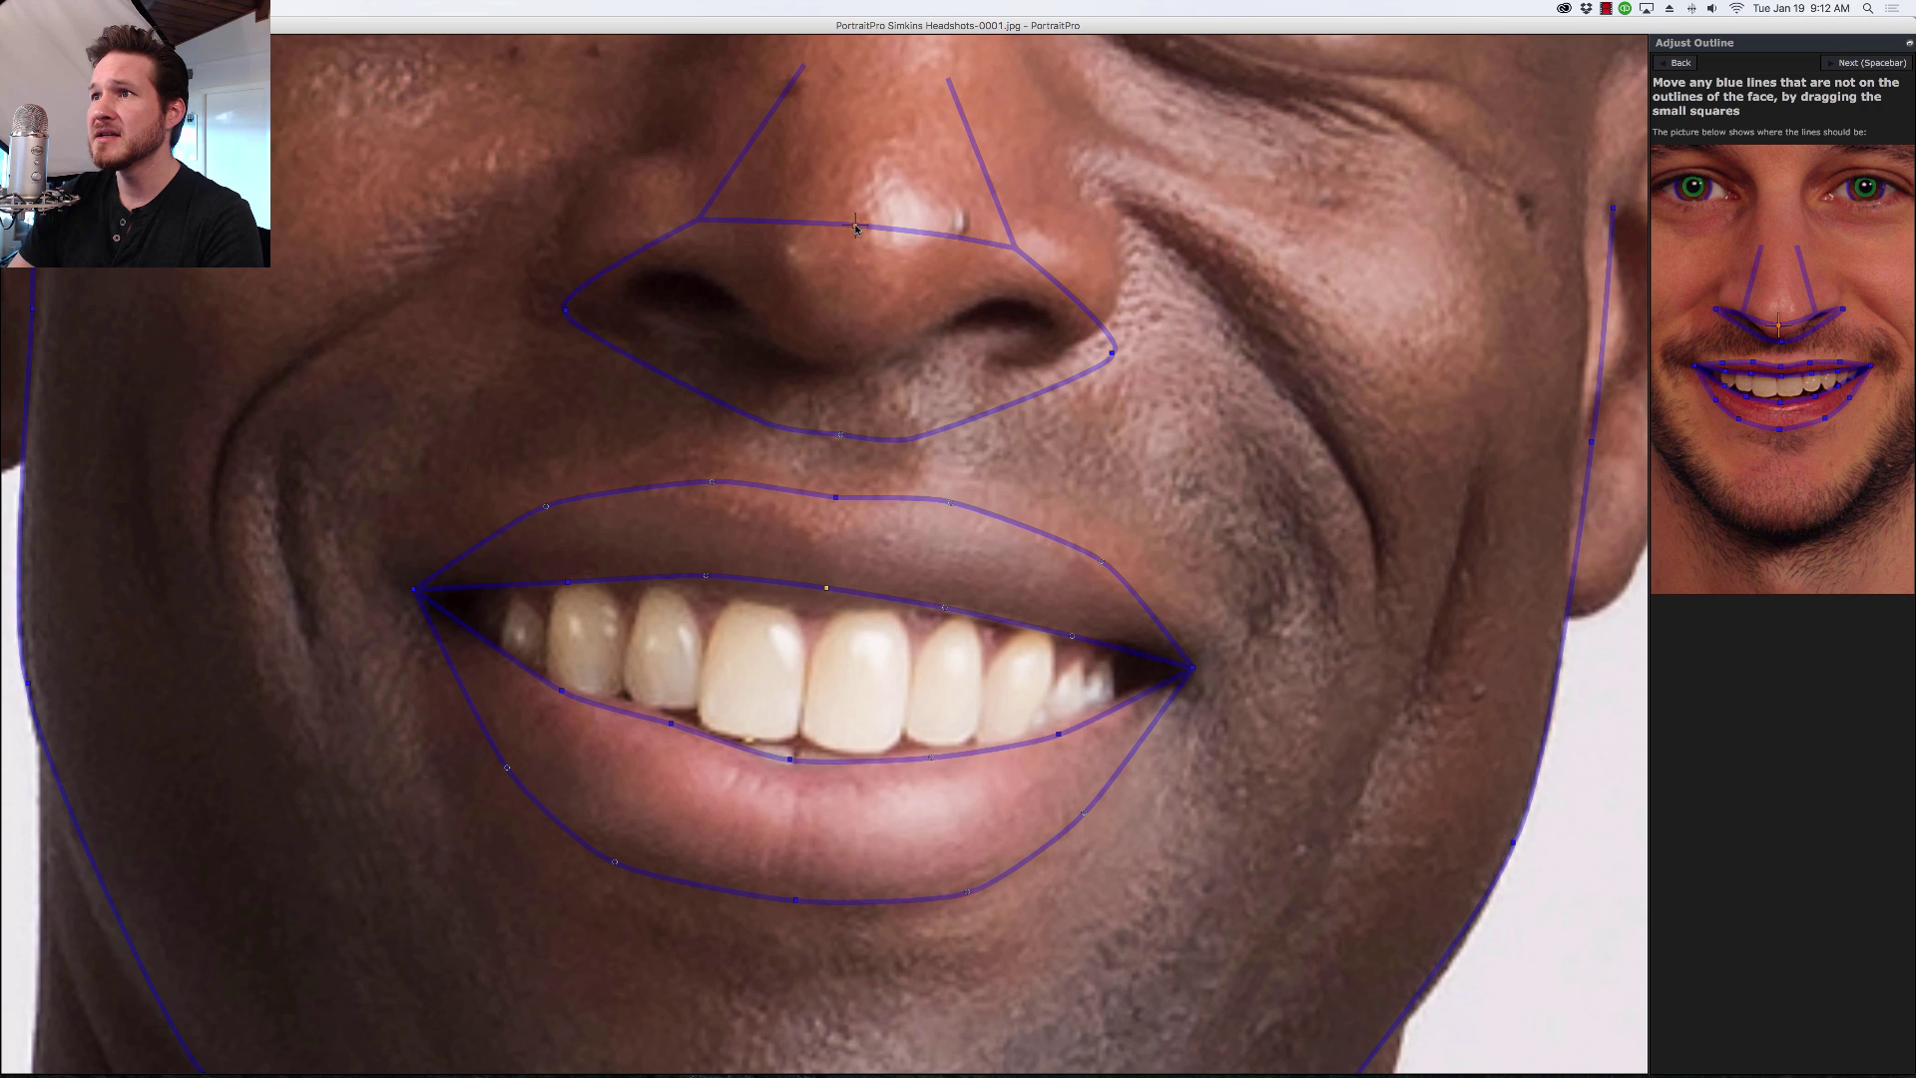
left_click_drag(838, 429, 838, 415)
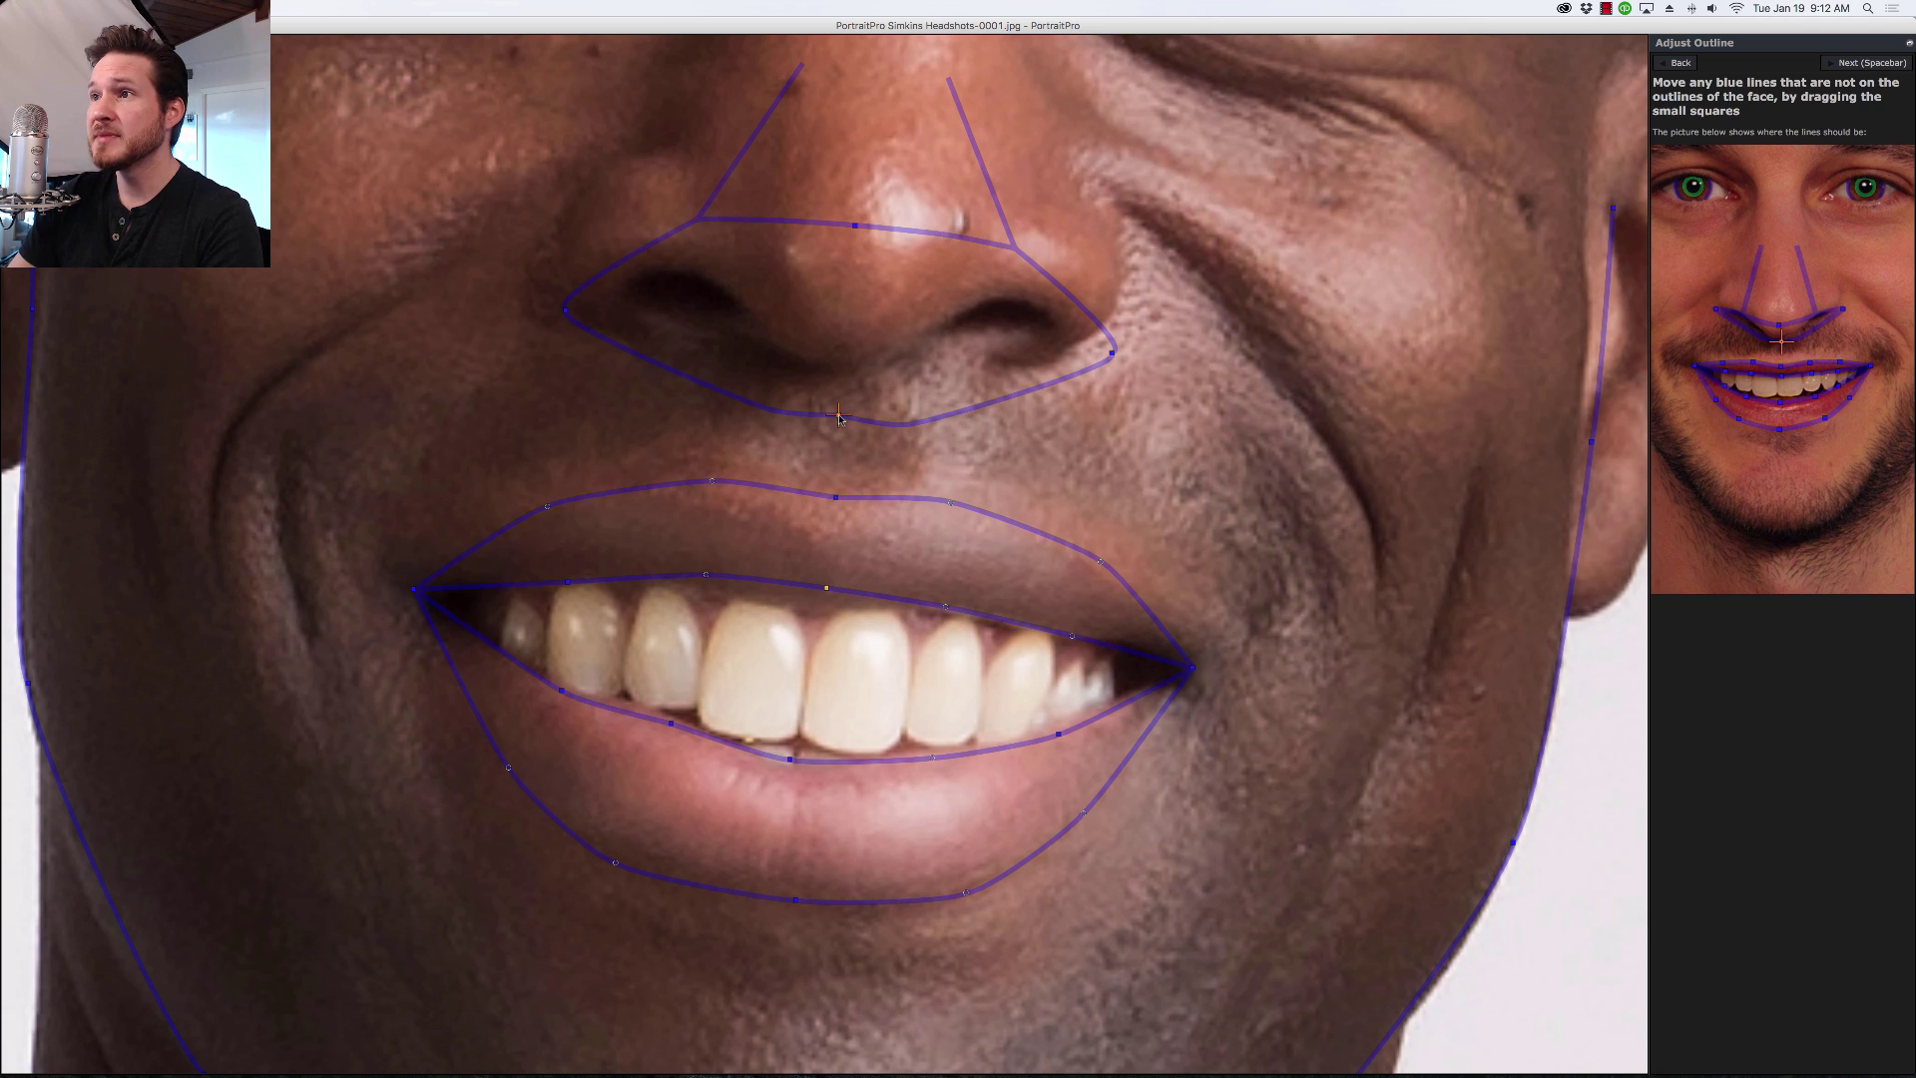
Step: Extend the outline of the subject's left eyebrow to its inner end and align its outer tip with the brow
left_click(1325, 513)
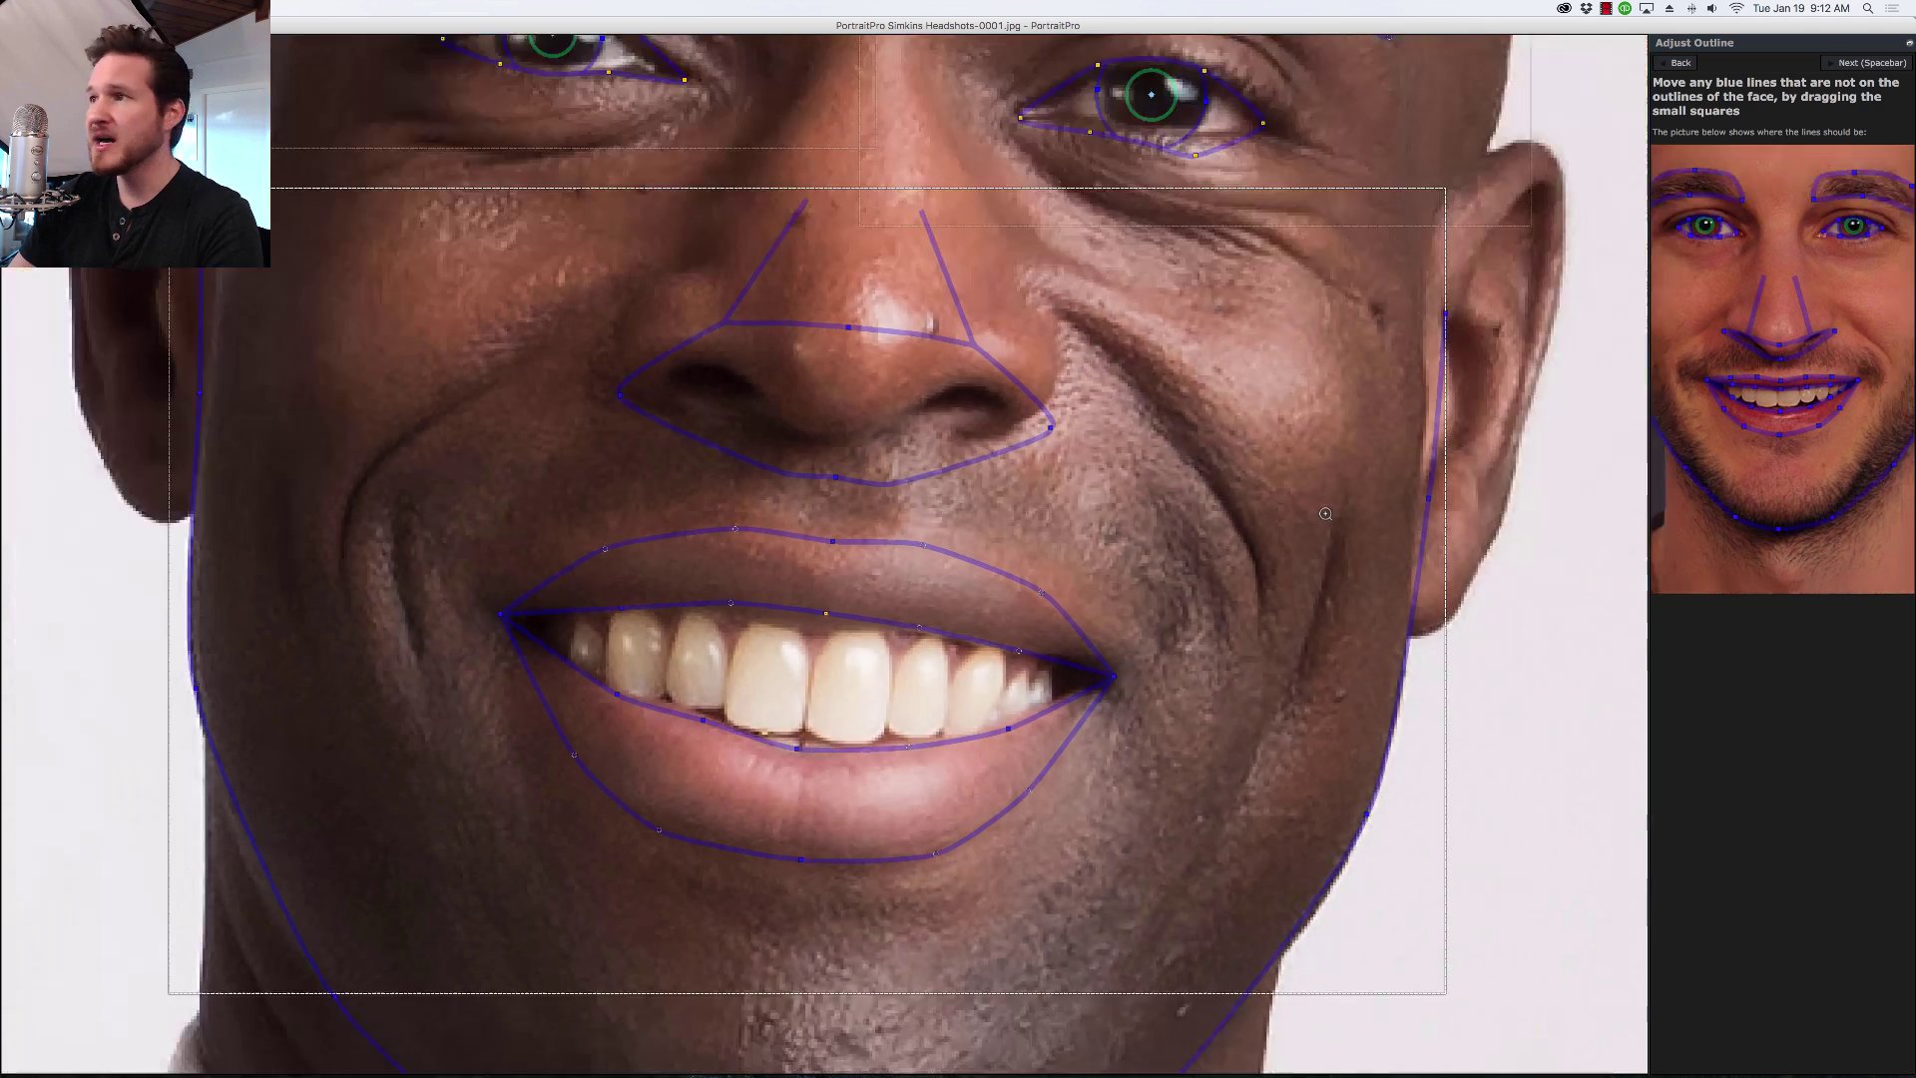
left_click(1047, 406)
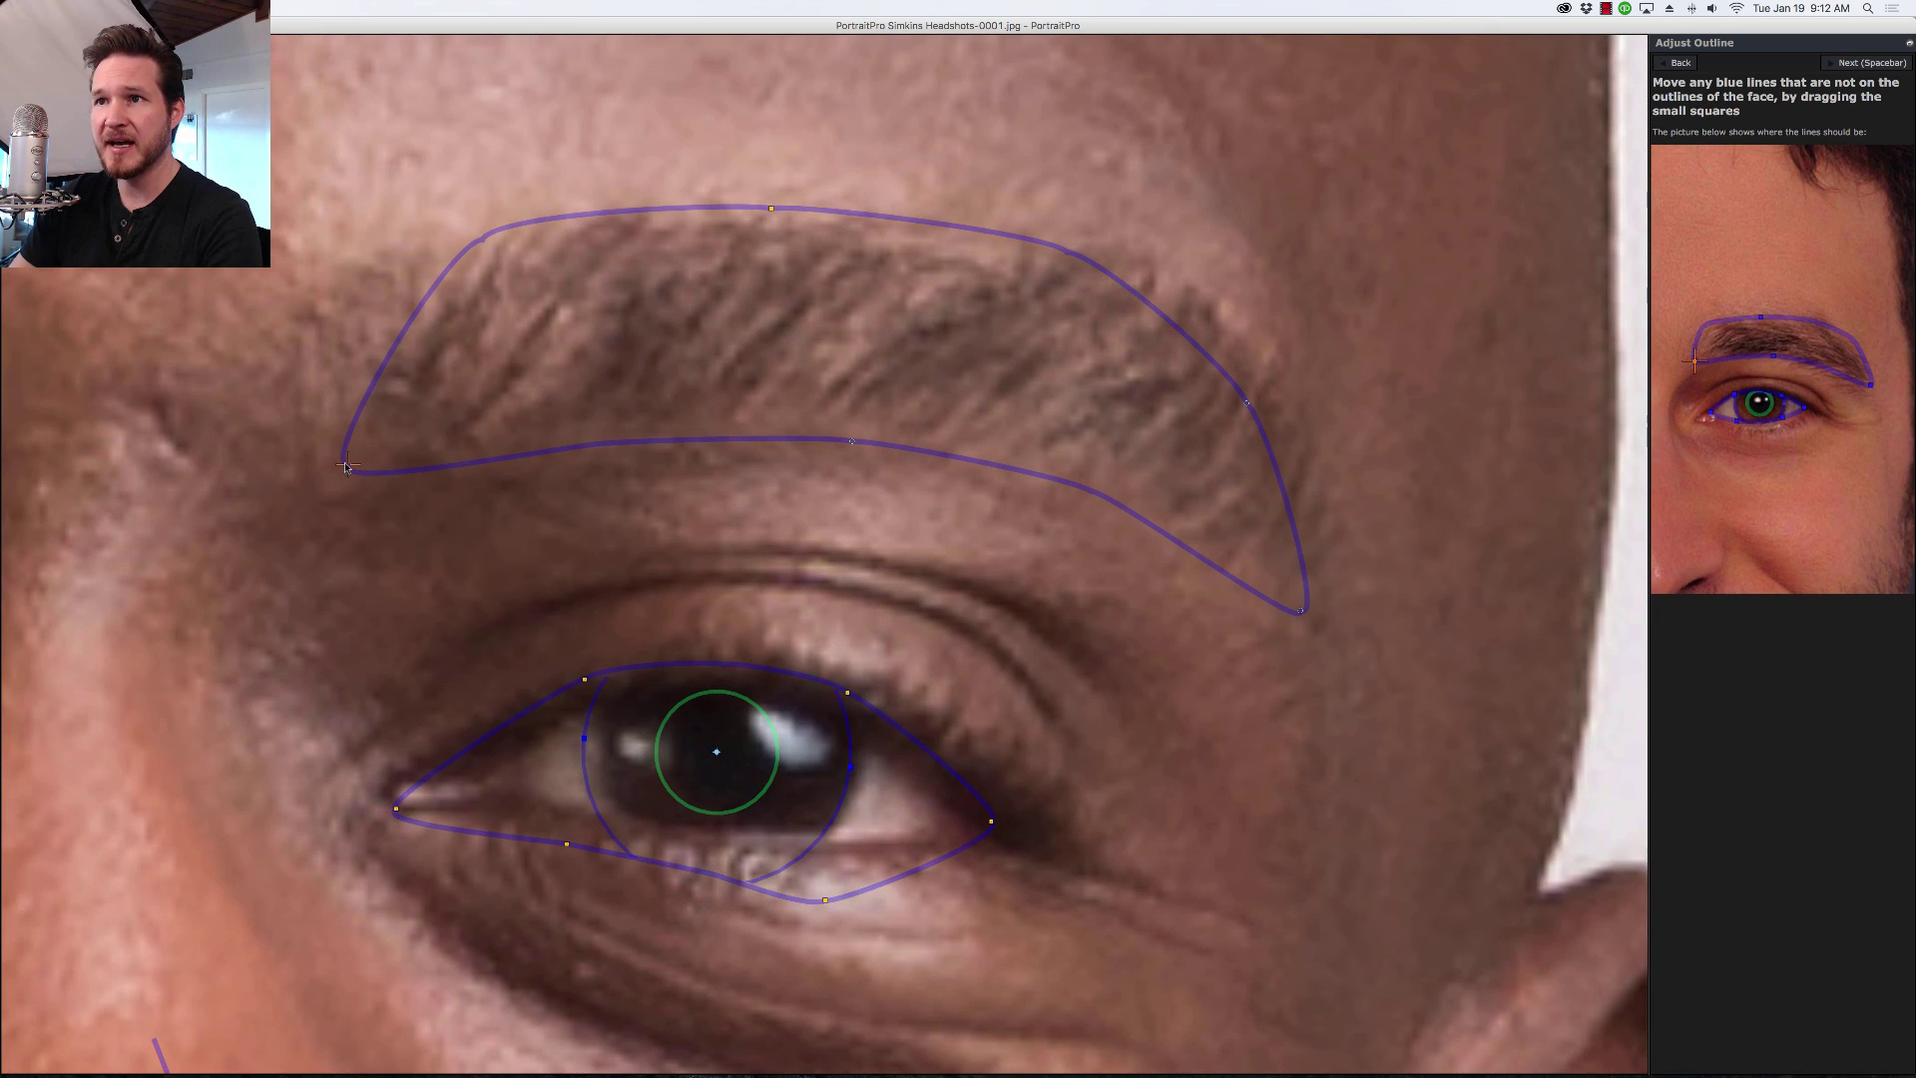
left_click_drag(345, 465, 310, 449)
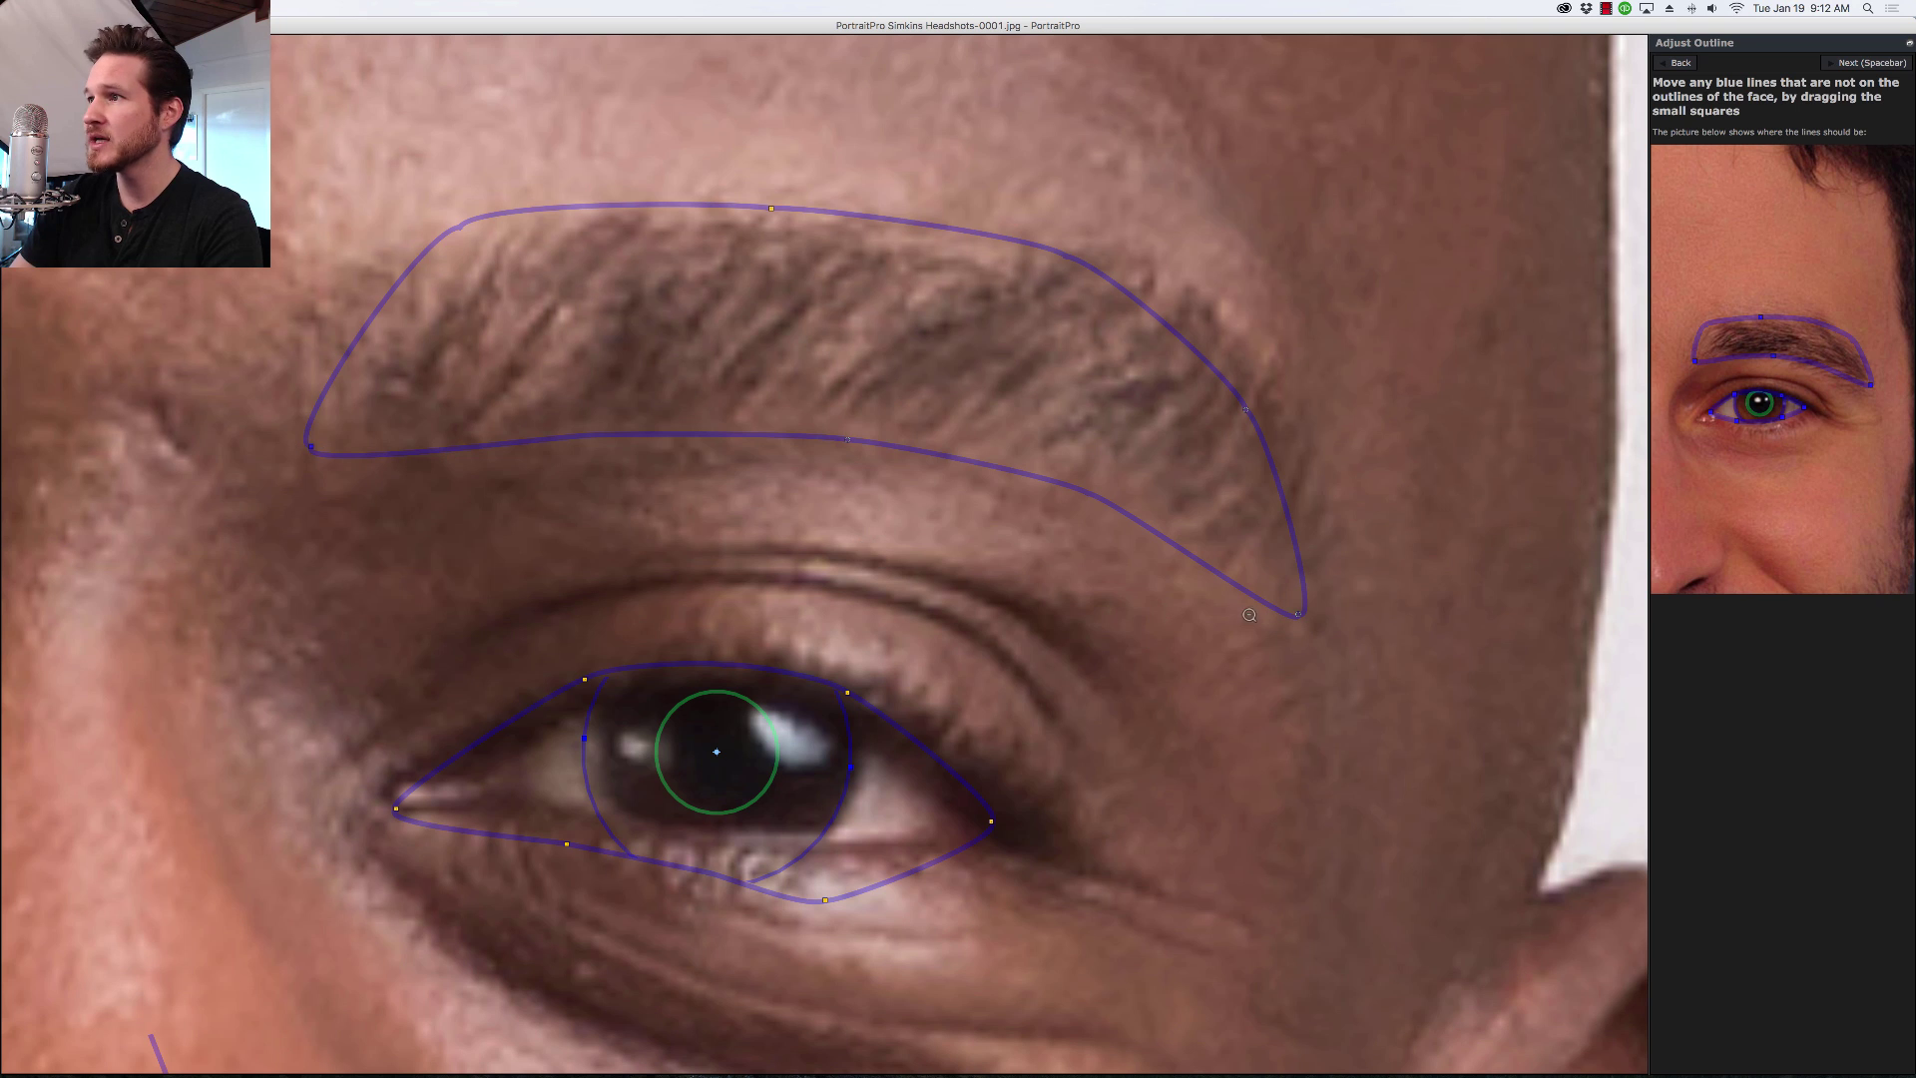
left_click_drag(1287, 609, 1304, 588)
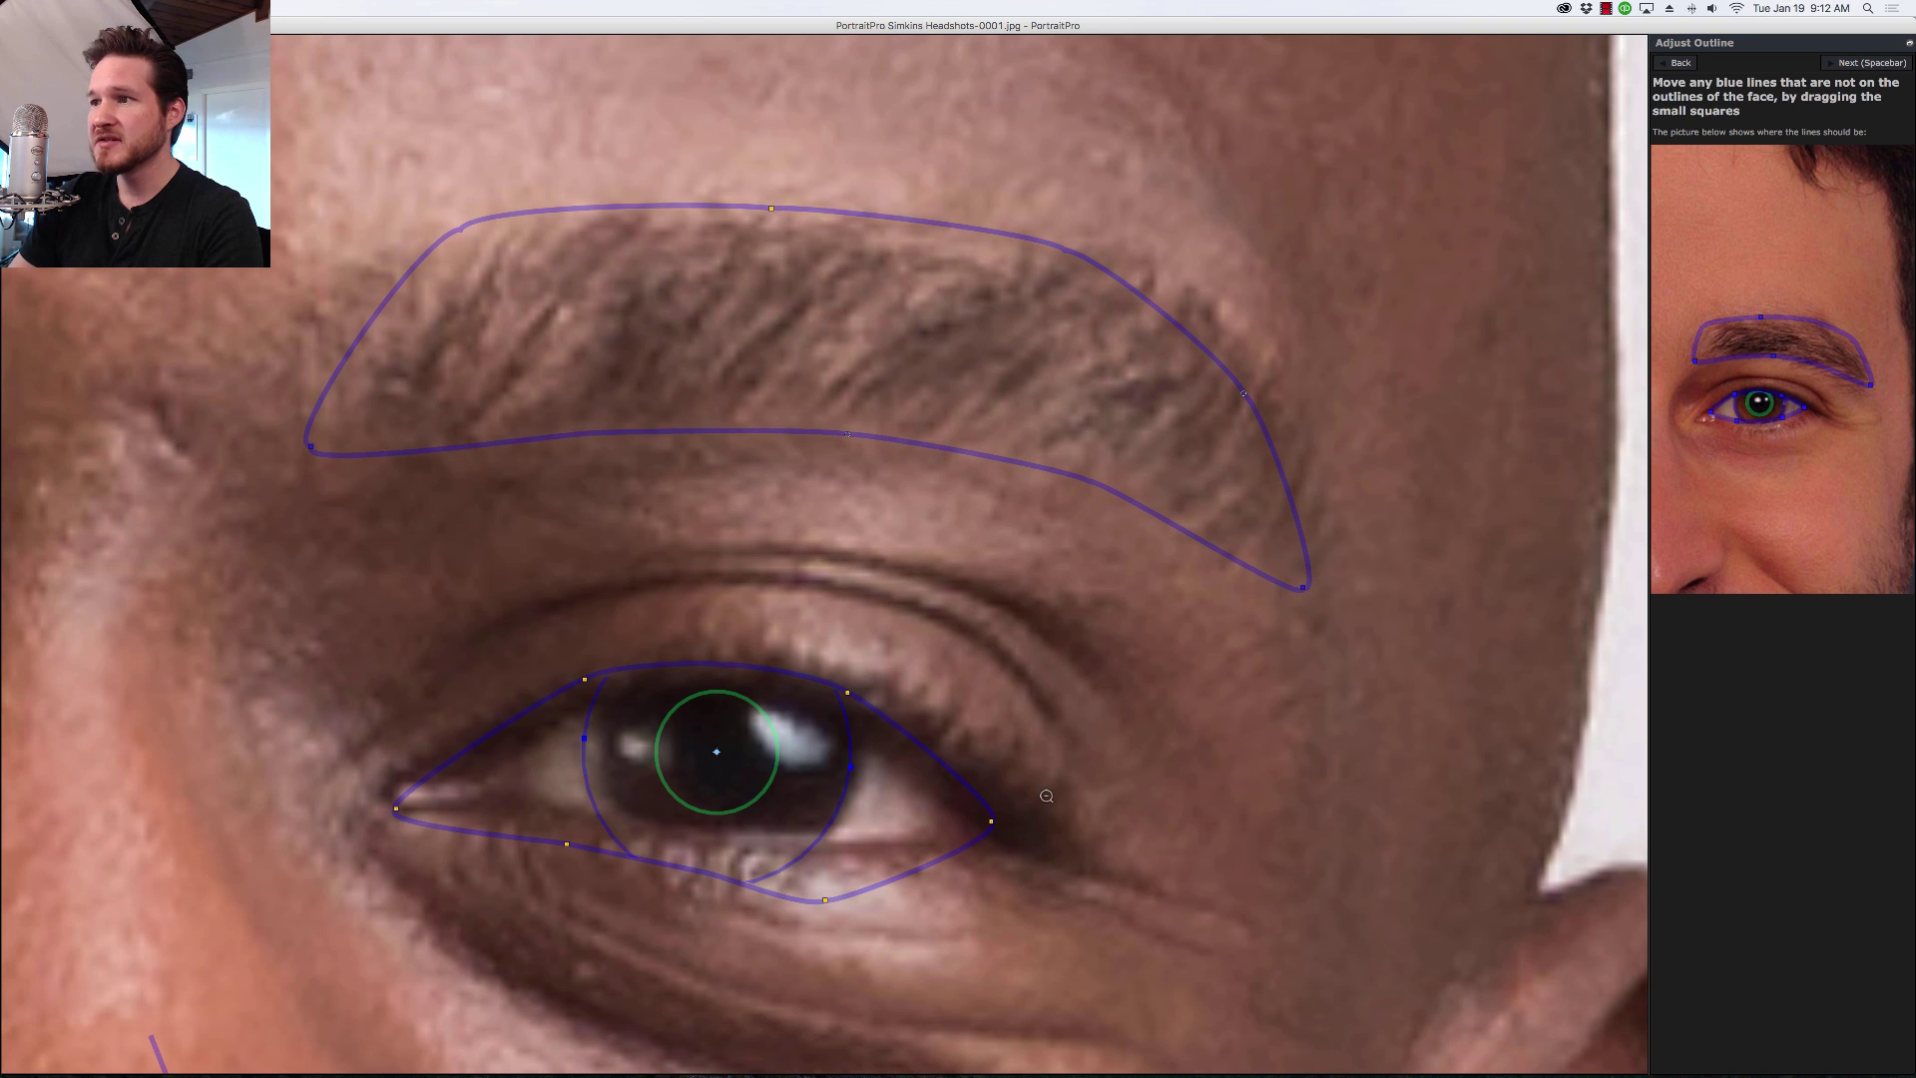
Step: Fit the outline of the subject's left eye to its corners, lower lid and upper lid
left_click_drag(992, 823, 967, 820)
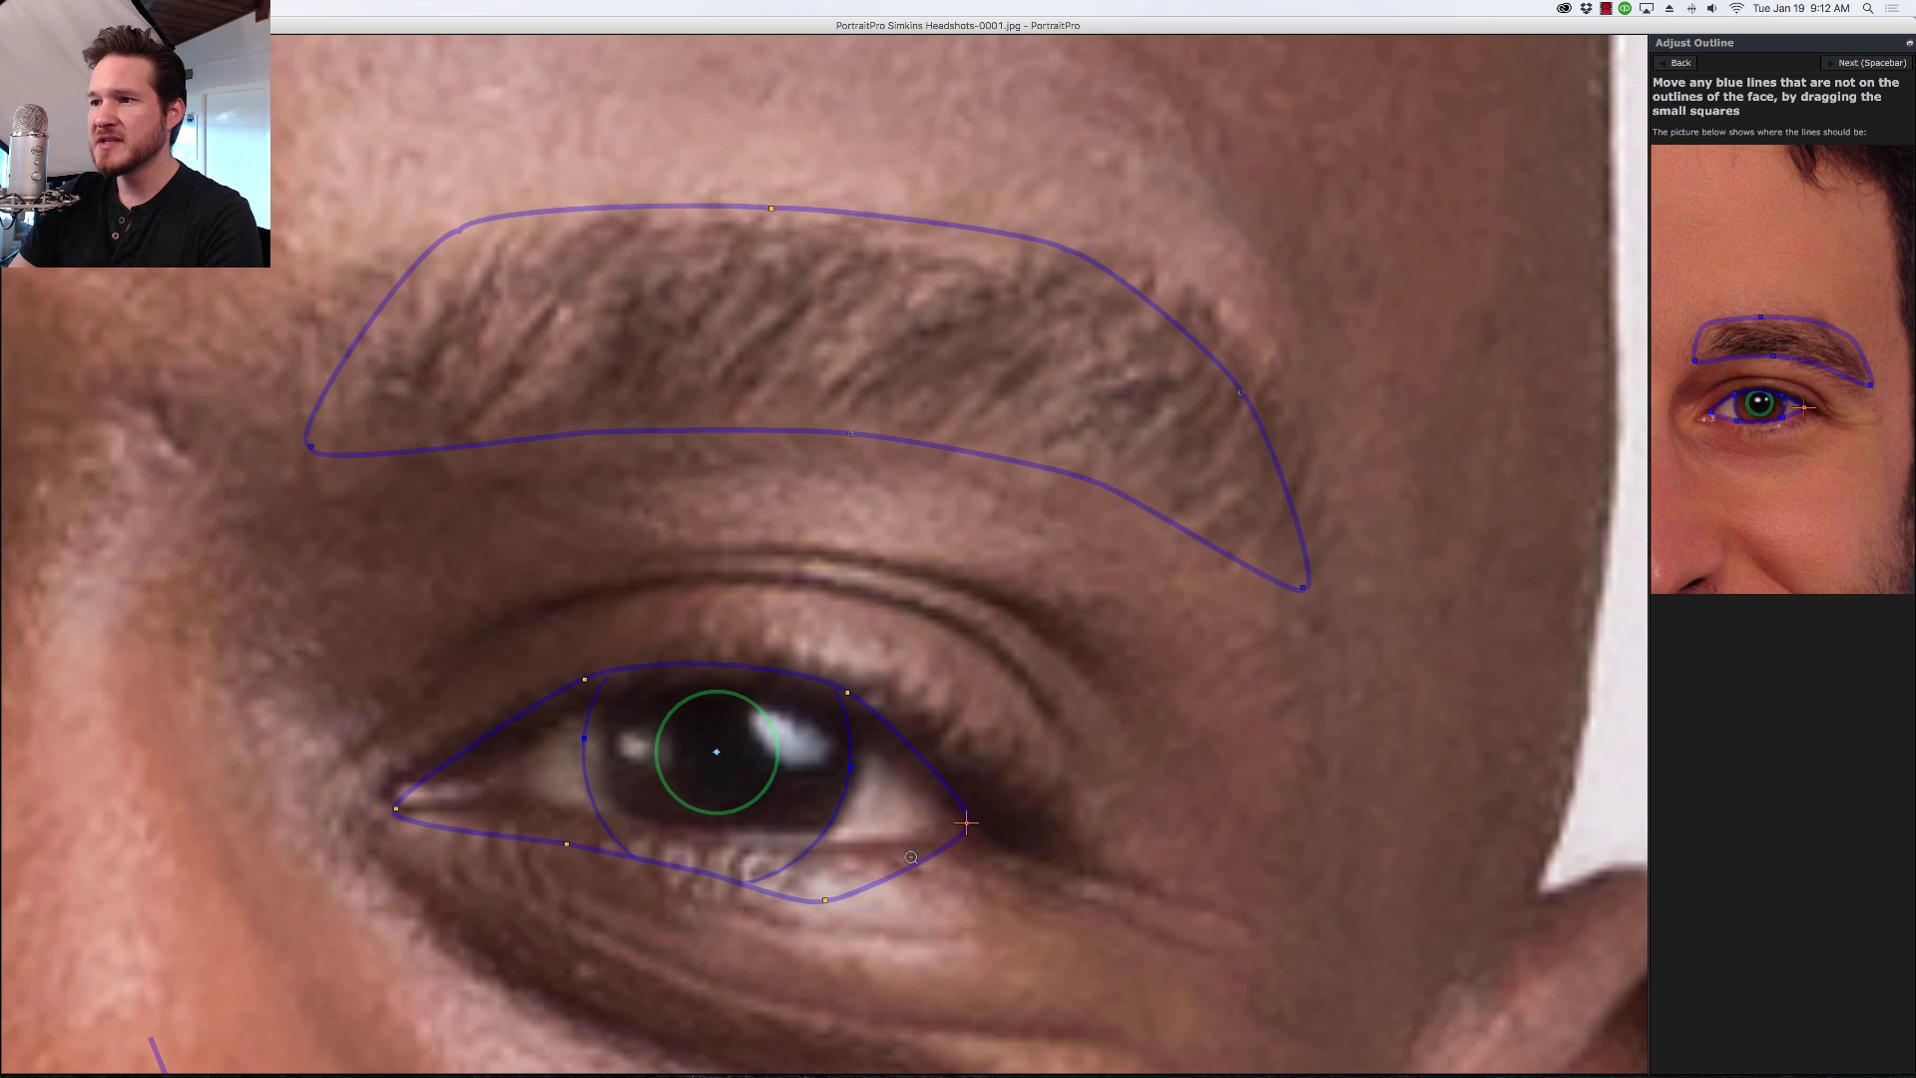
left_click_drag(821, 904, 827, 851)
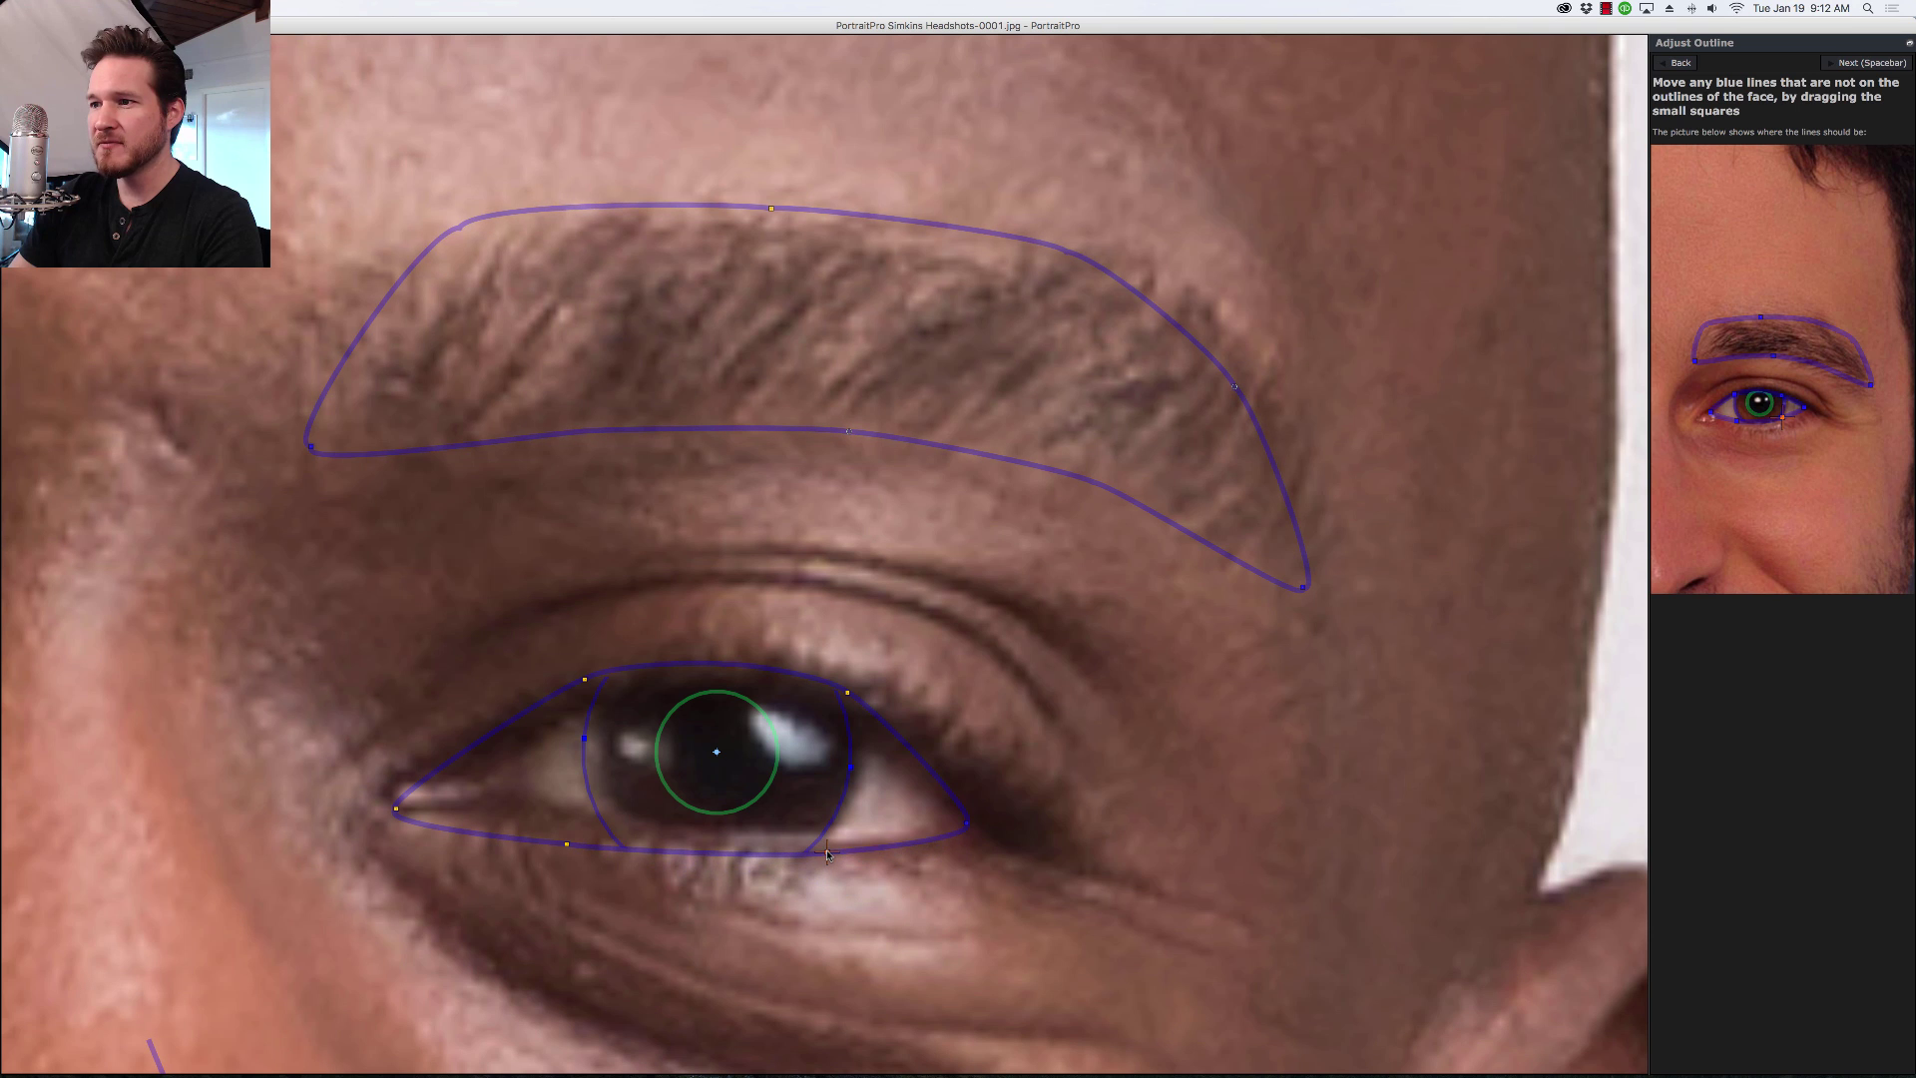
left_click_drag(566, 845, 571, 825)
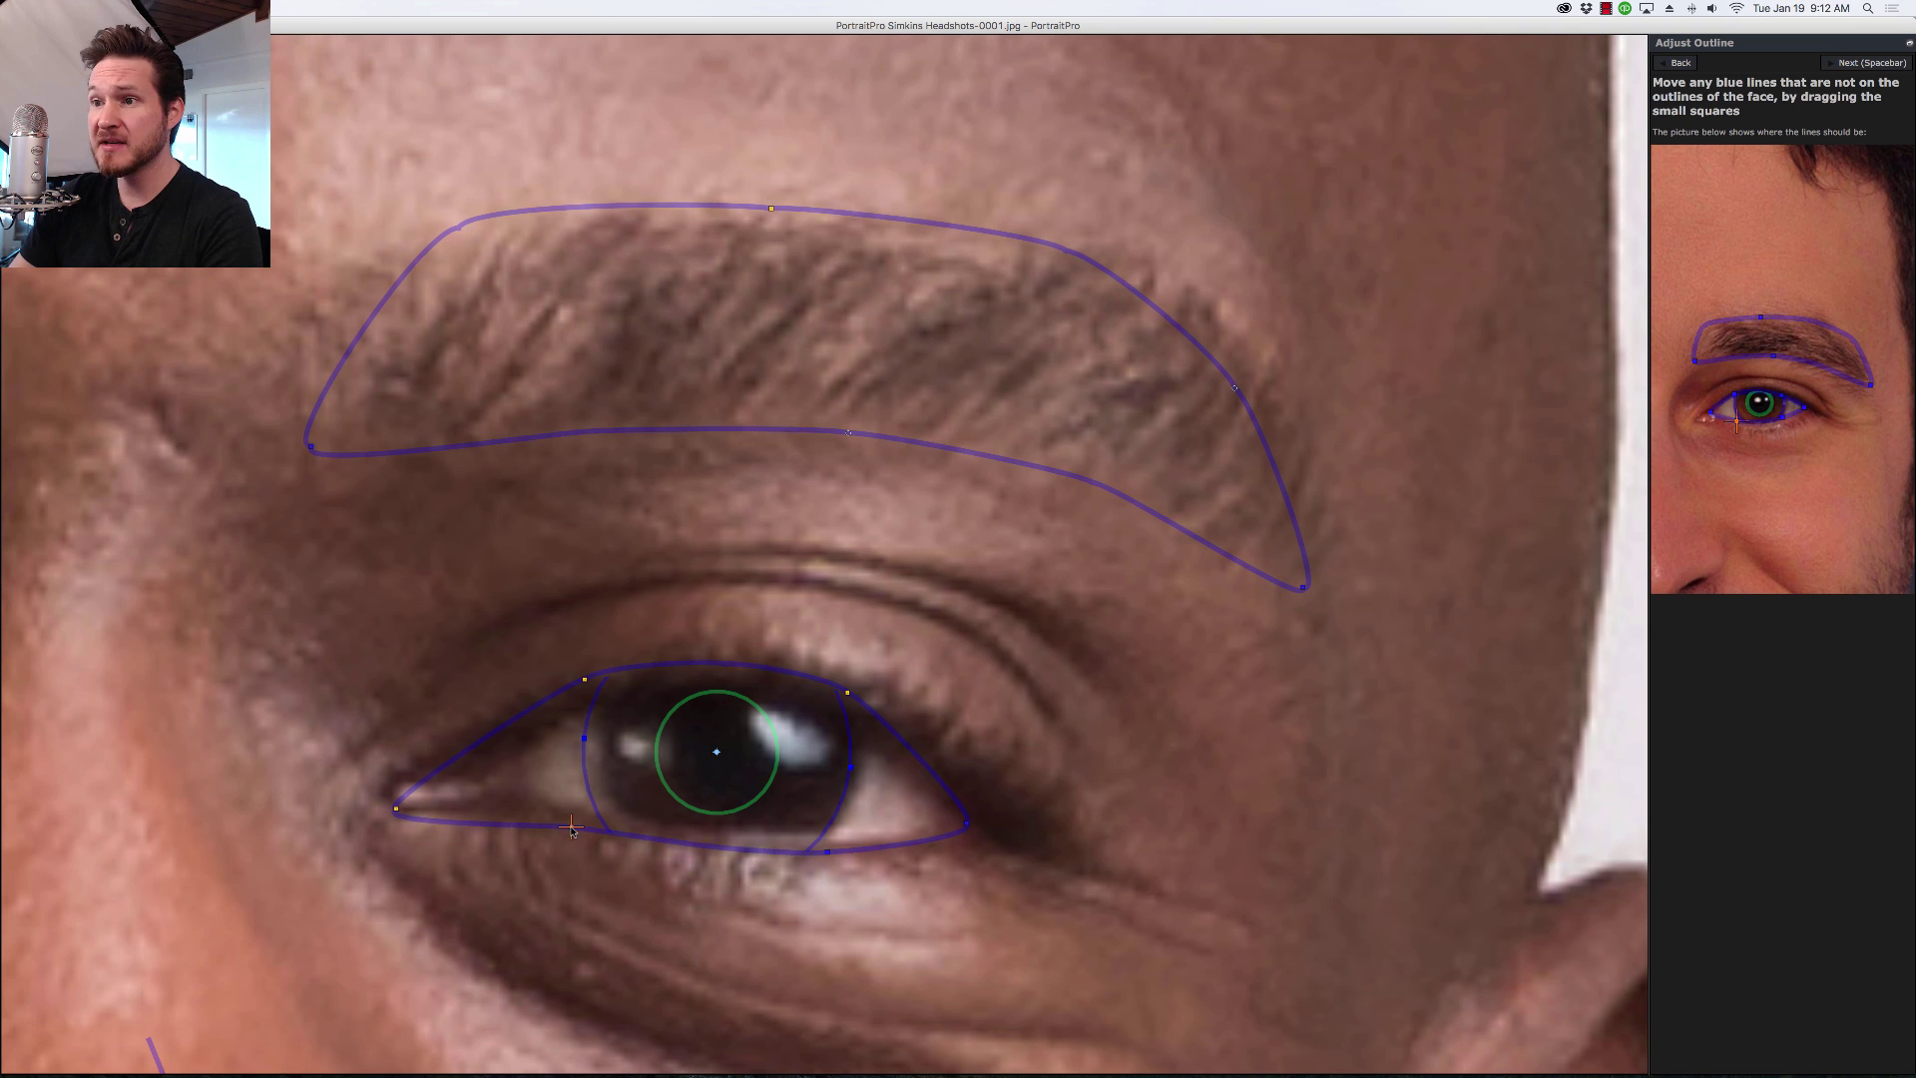
left_click_drag(400, 809, 473, 788)
left_click_drag(586, 681, 588, 698)
left_click_drag(848, 693, 854, 708)
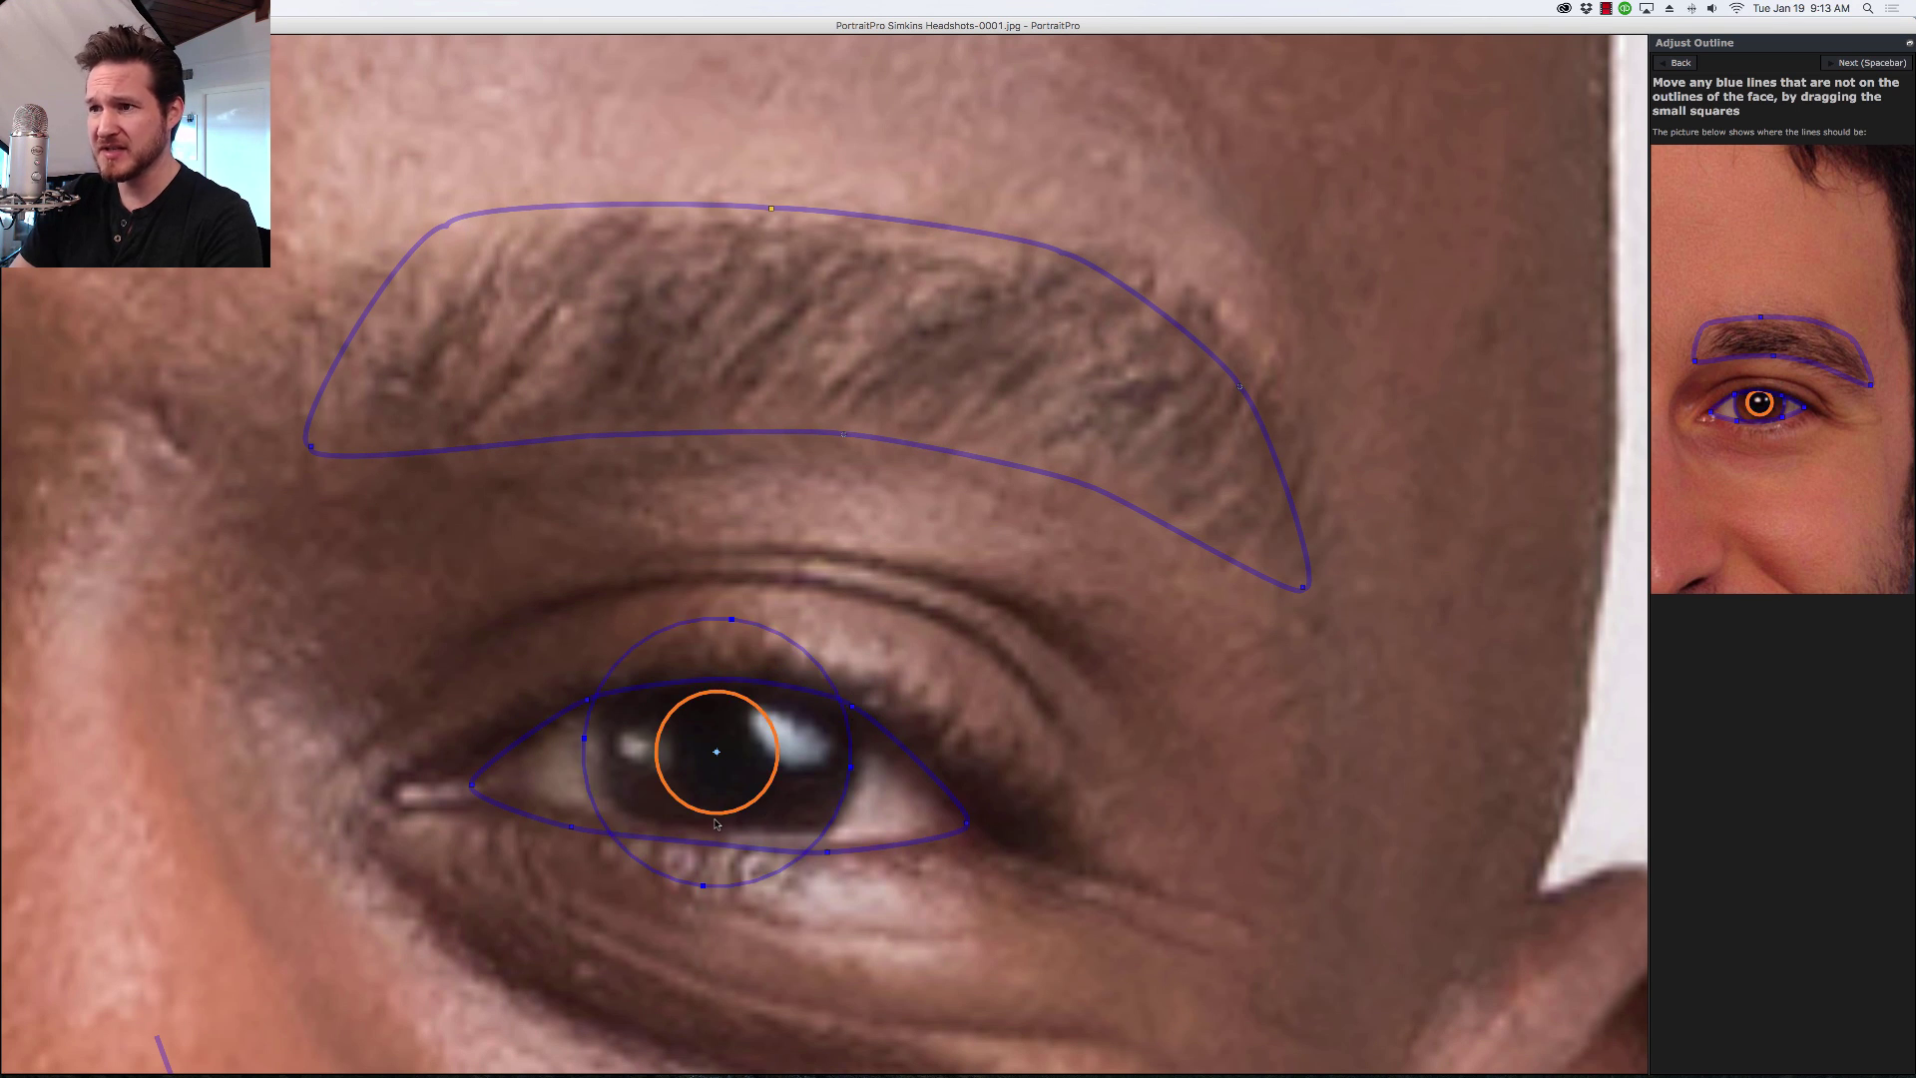
Step: Fit the iris circle of the subject's left eye to both iris edges and centre it on the pupil
mouse_move(703, 891)
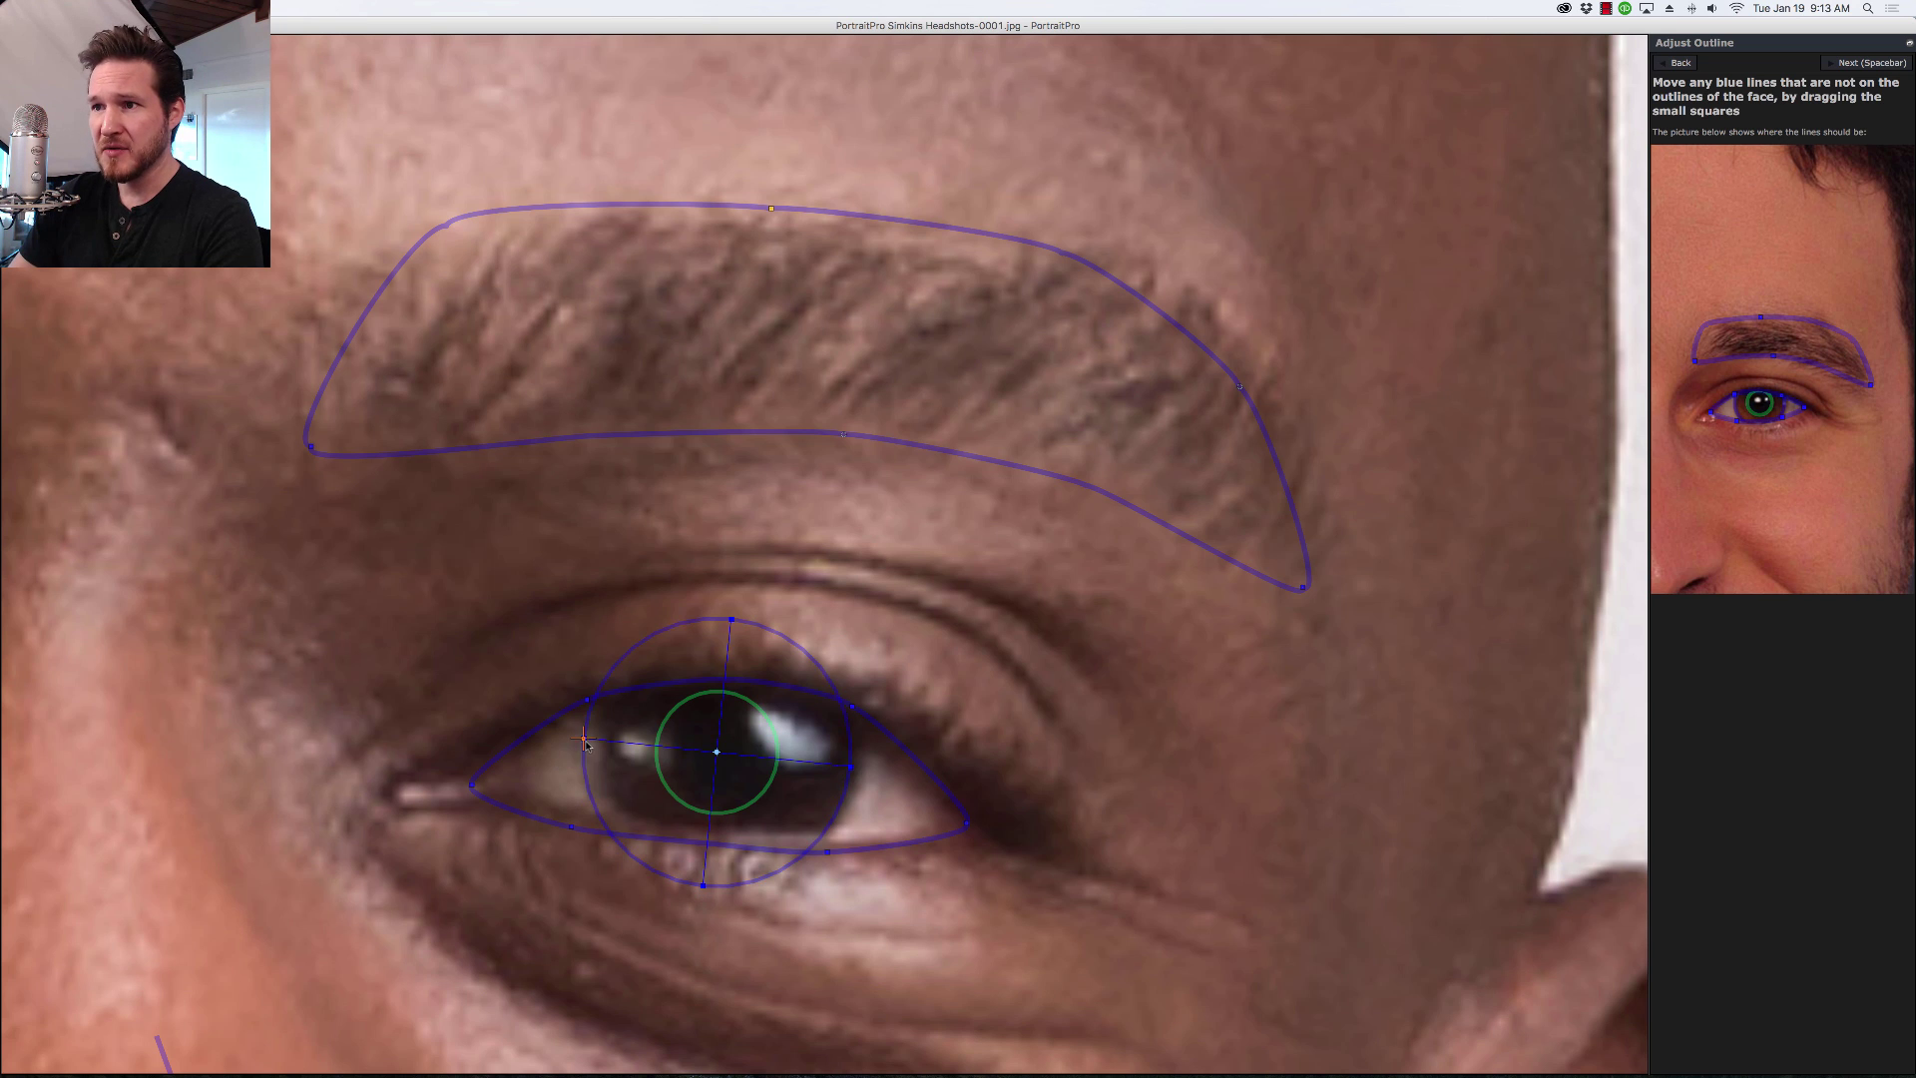
left_click_drag(585, 740, 597, 747)
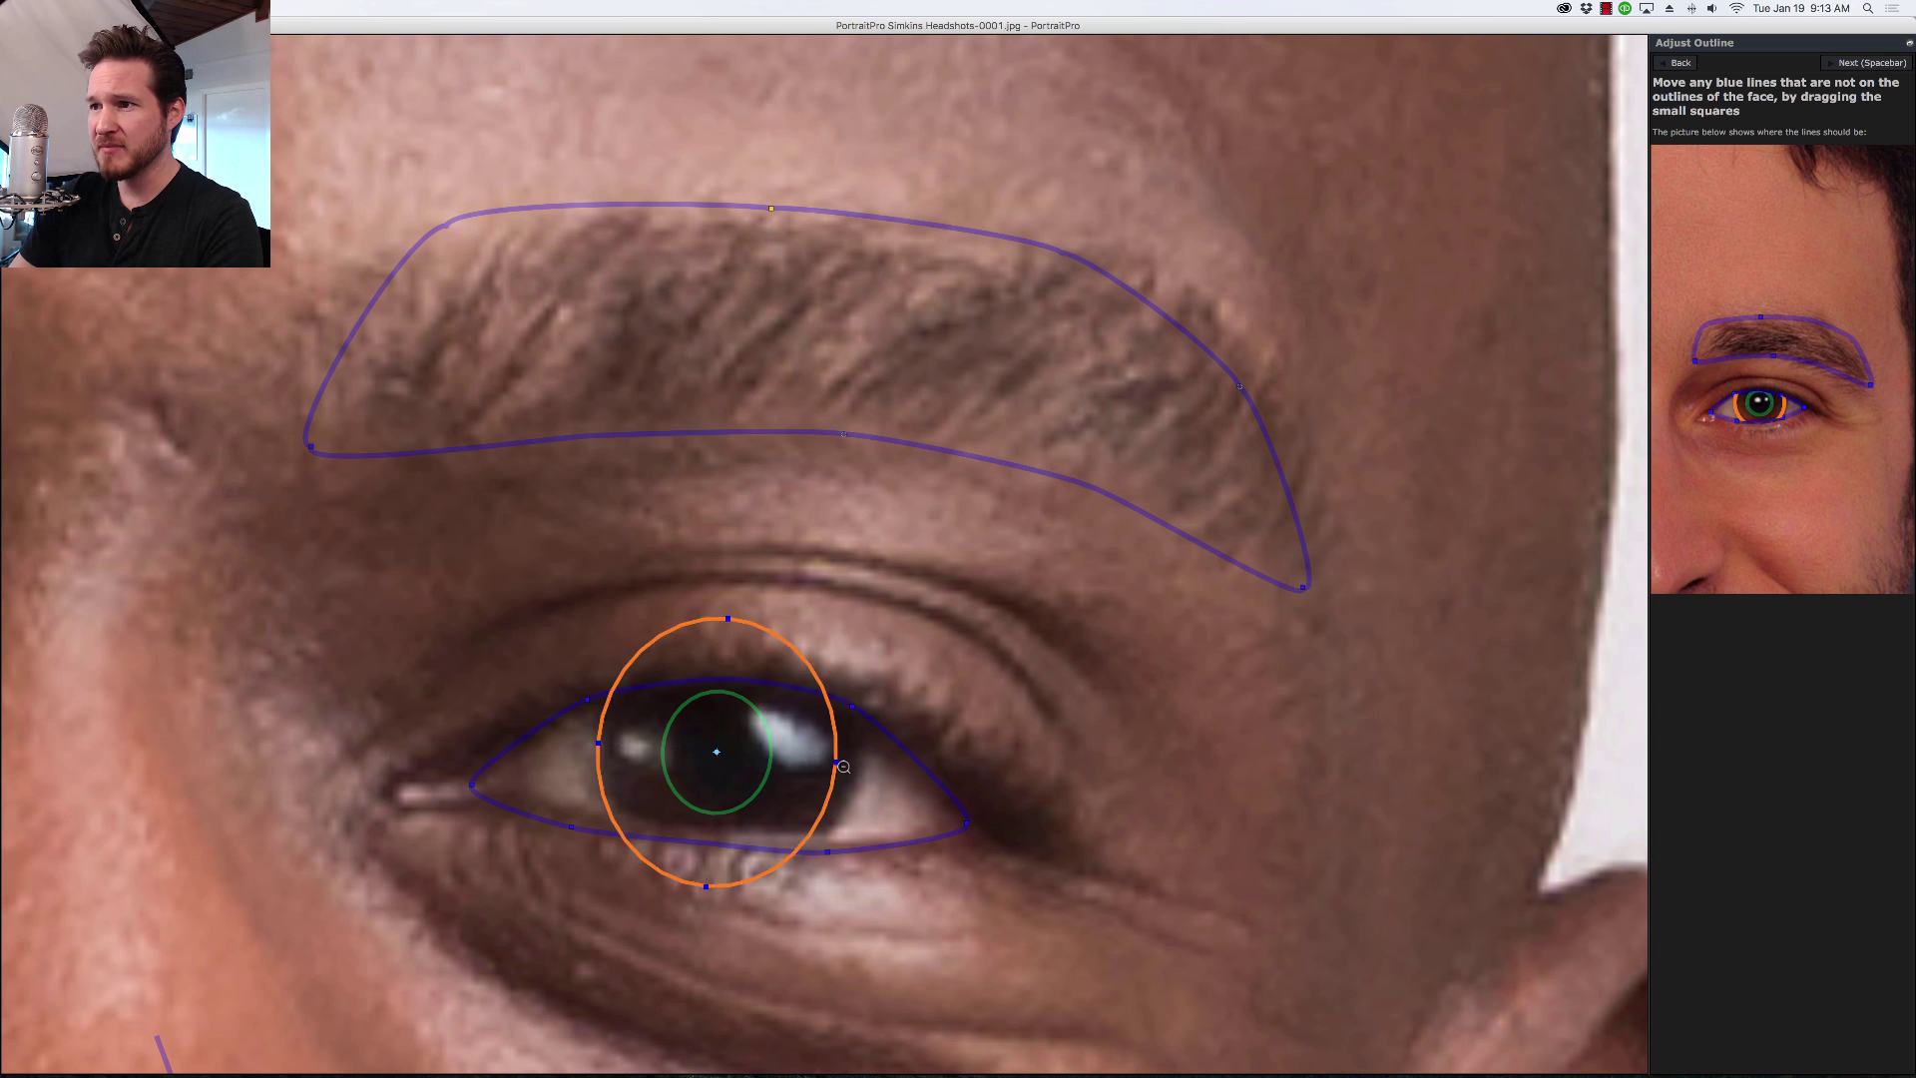
left_click_drag(715, 759, 722, 769)
left_click_drag(841, 774, 850, 771)
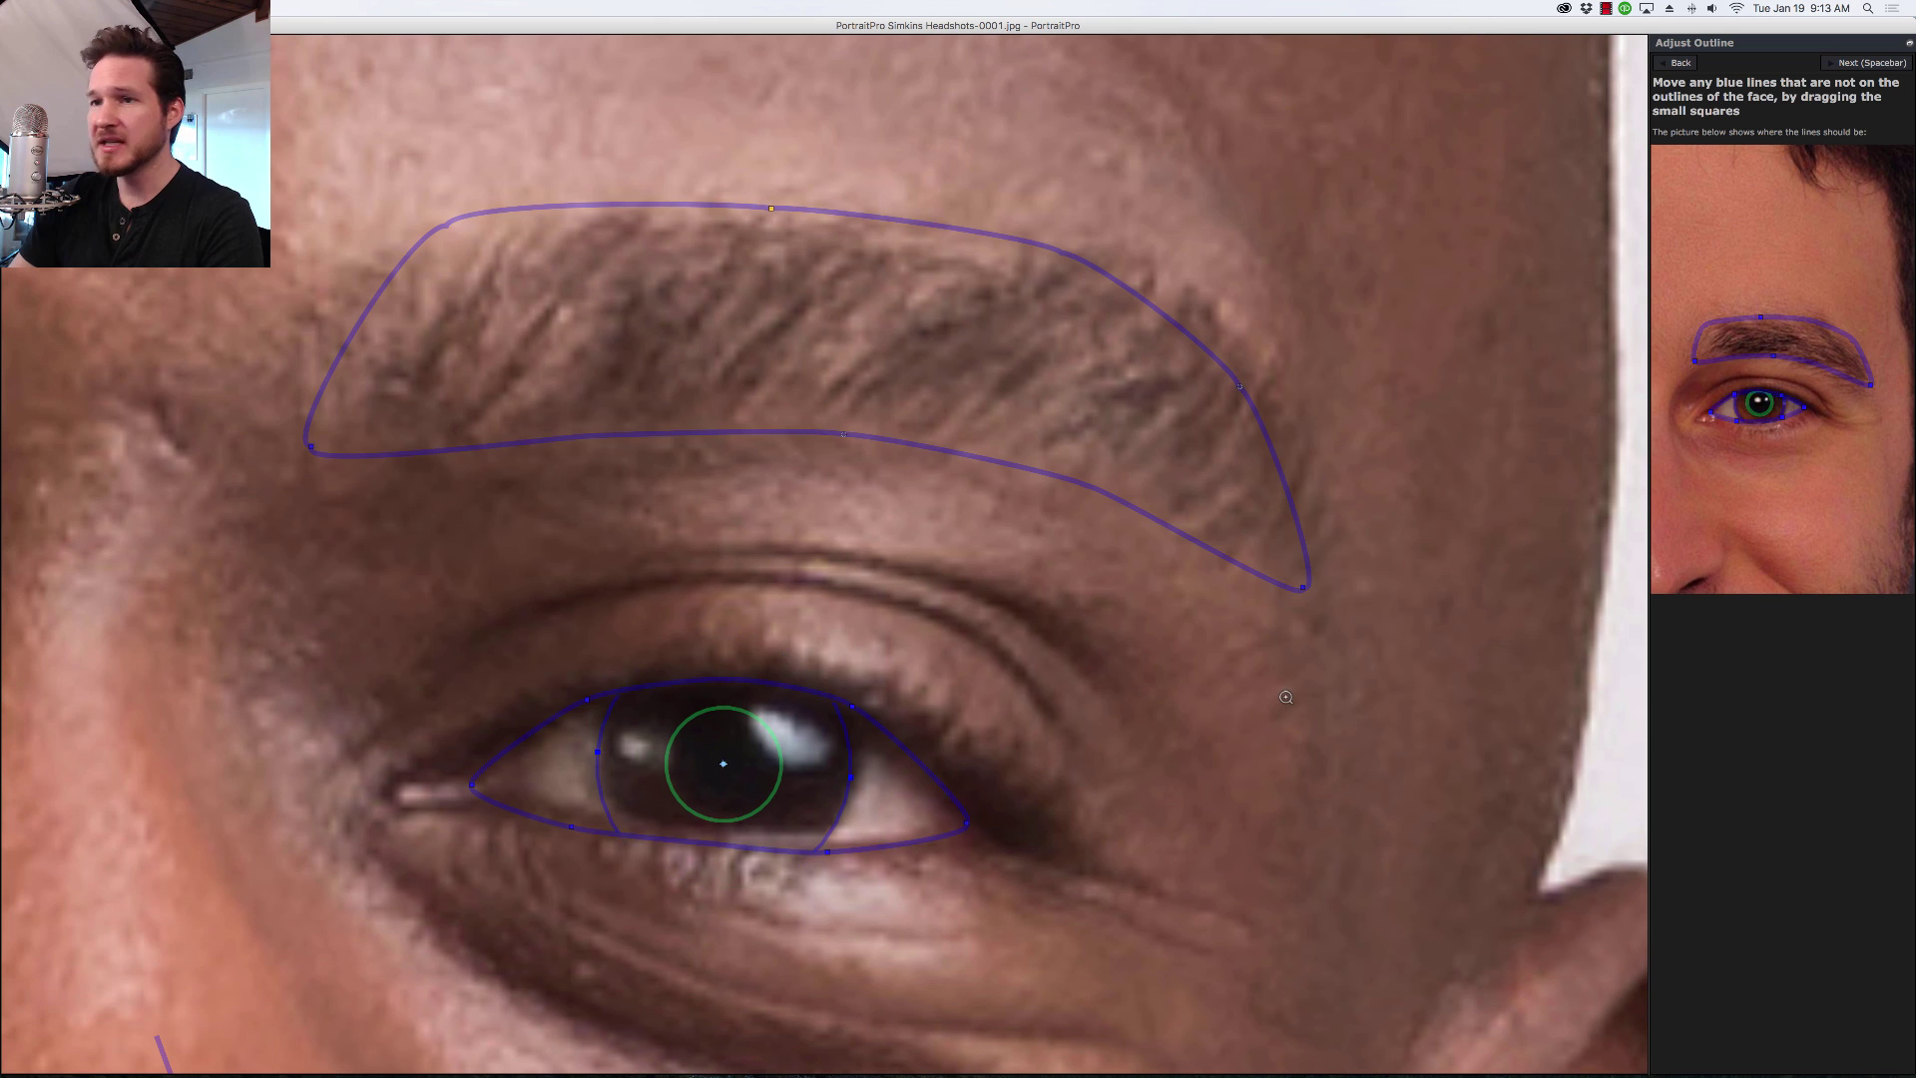
Step: Advance to the subject's right eye and fit its outline to both eye corners, the upper lid and the lower lid
key("space")
left_click(815, 468)
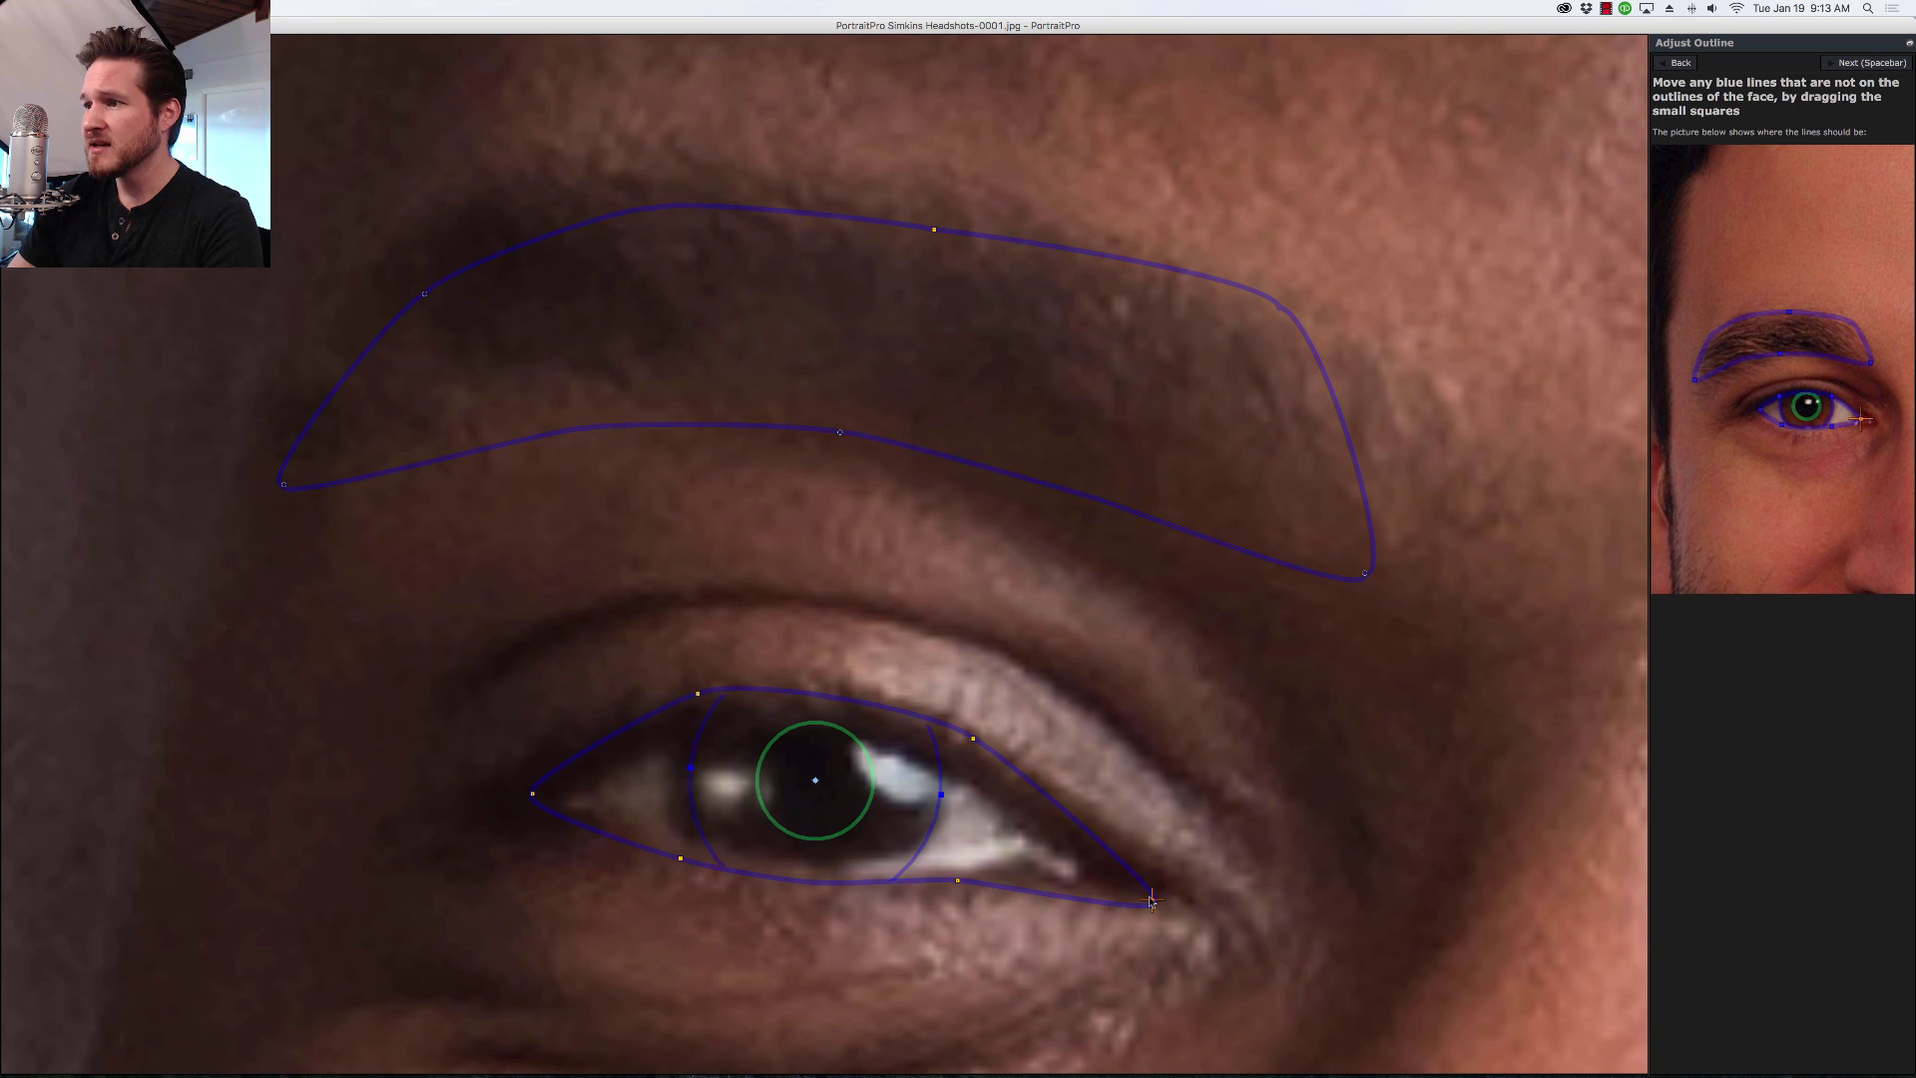
left_click_drag(1151, 901, 1071, 866)
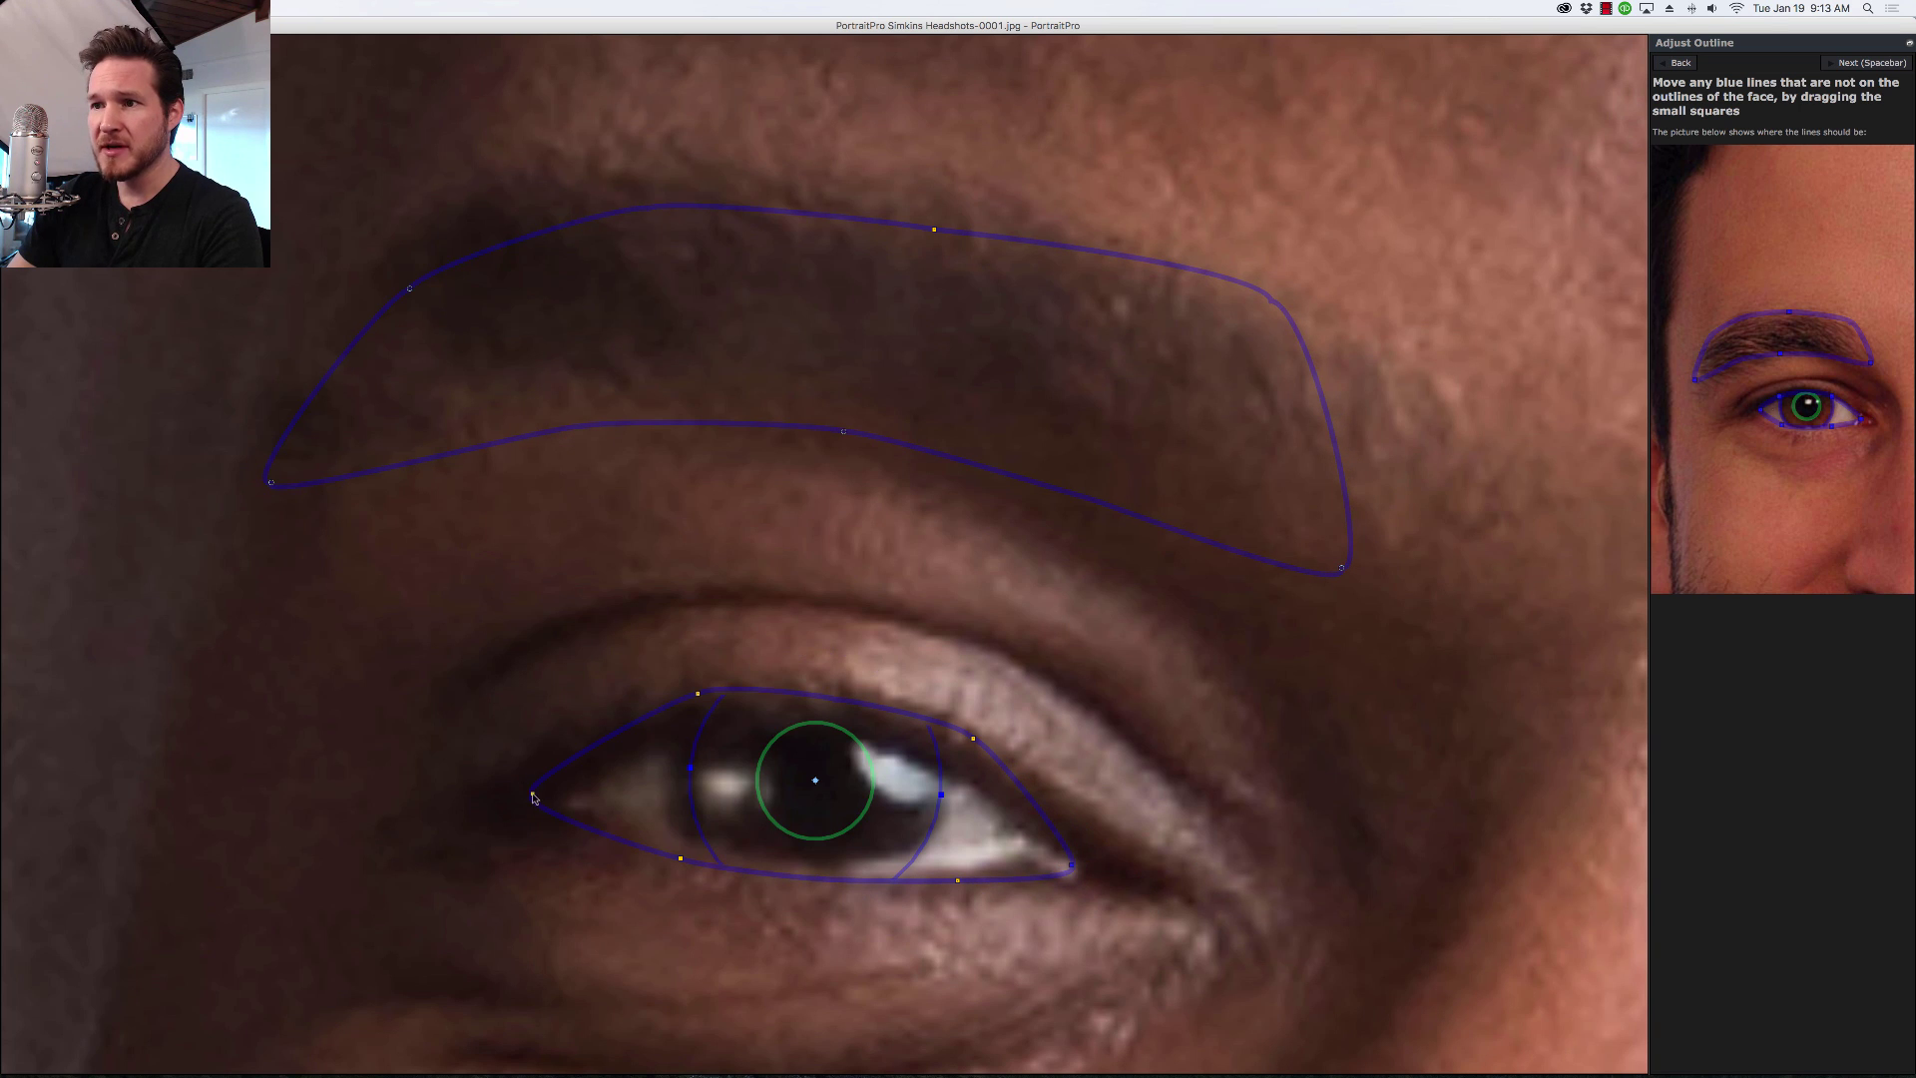
left_click_drag(534, 798, 559, 805)
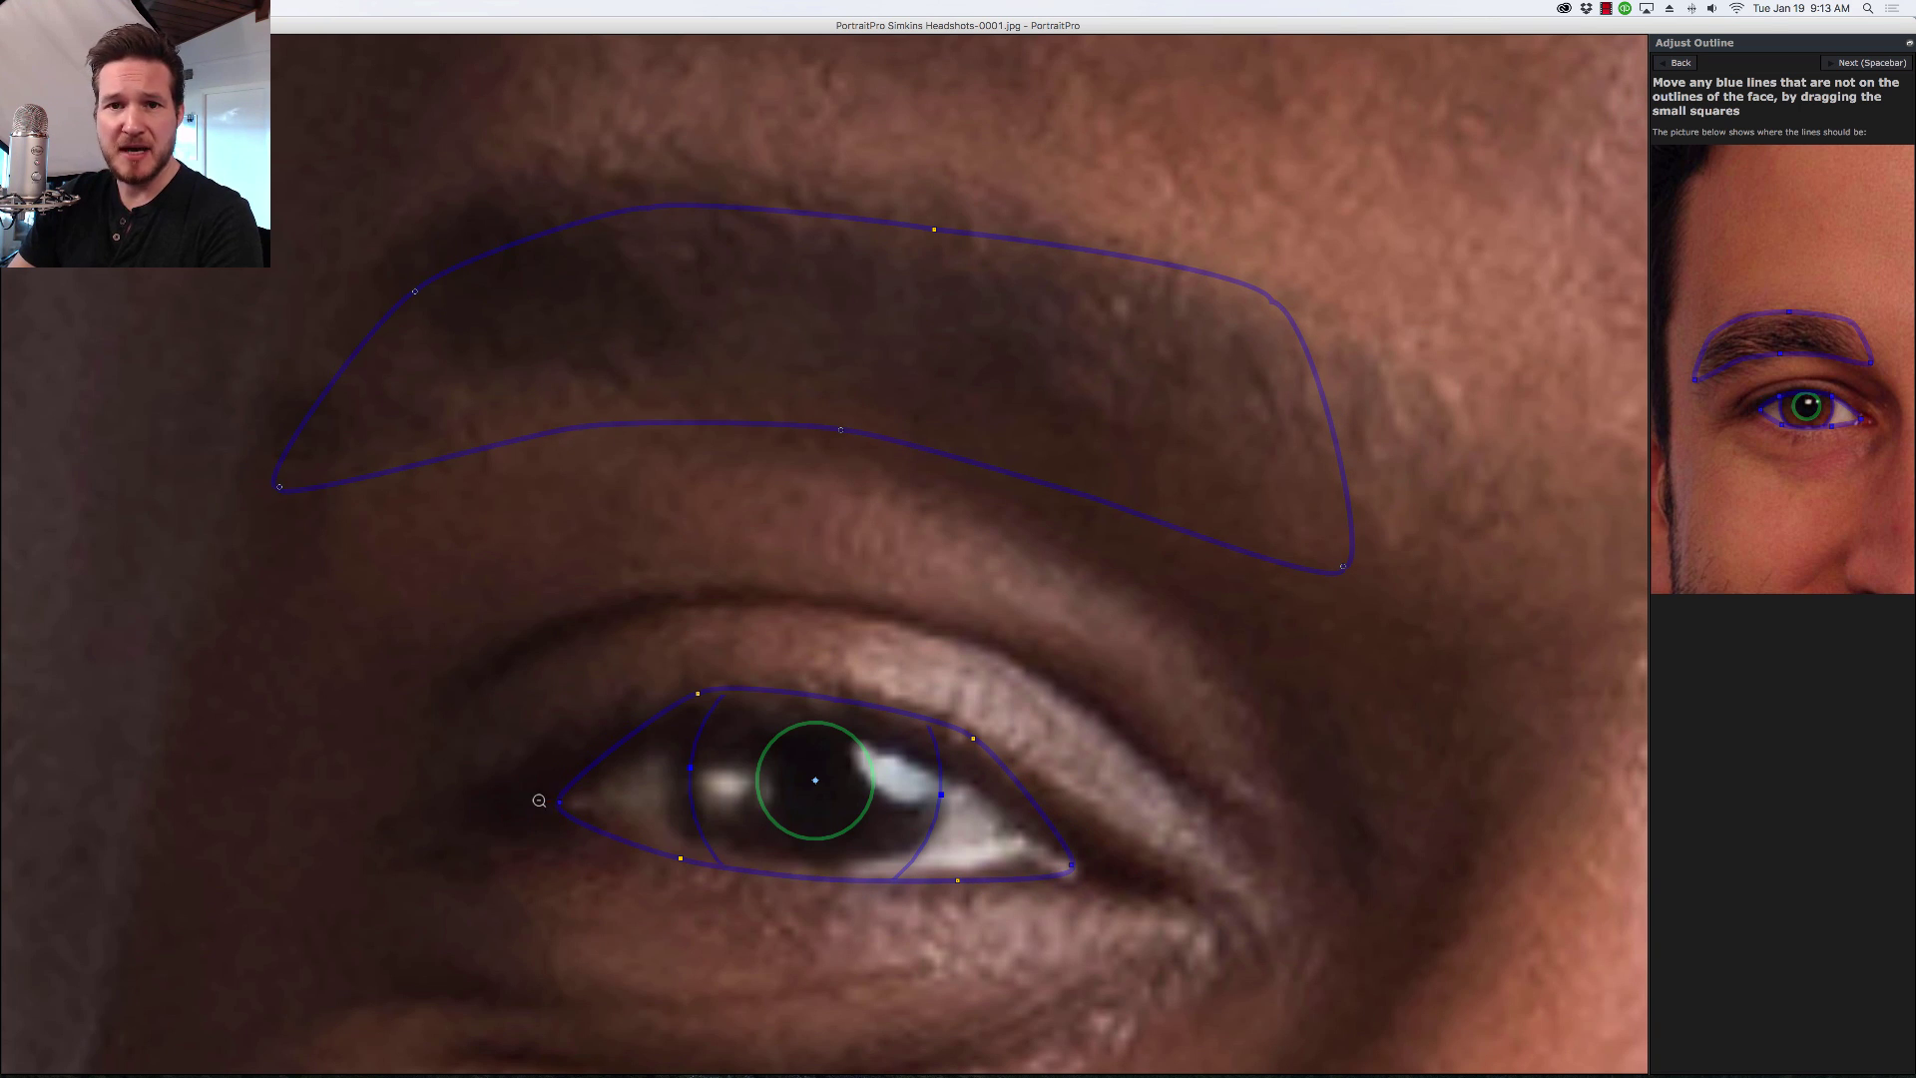
left_click_drag(698, 693, 703, 726)
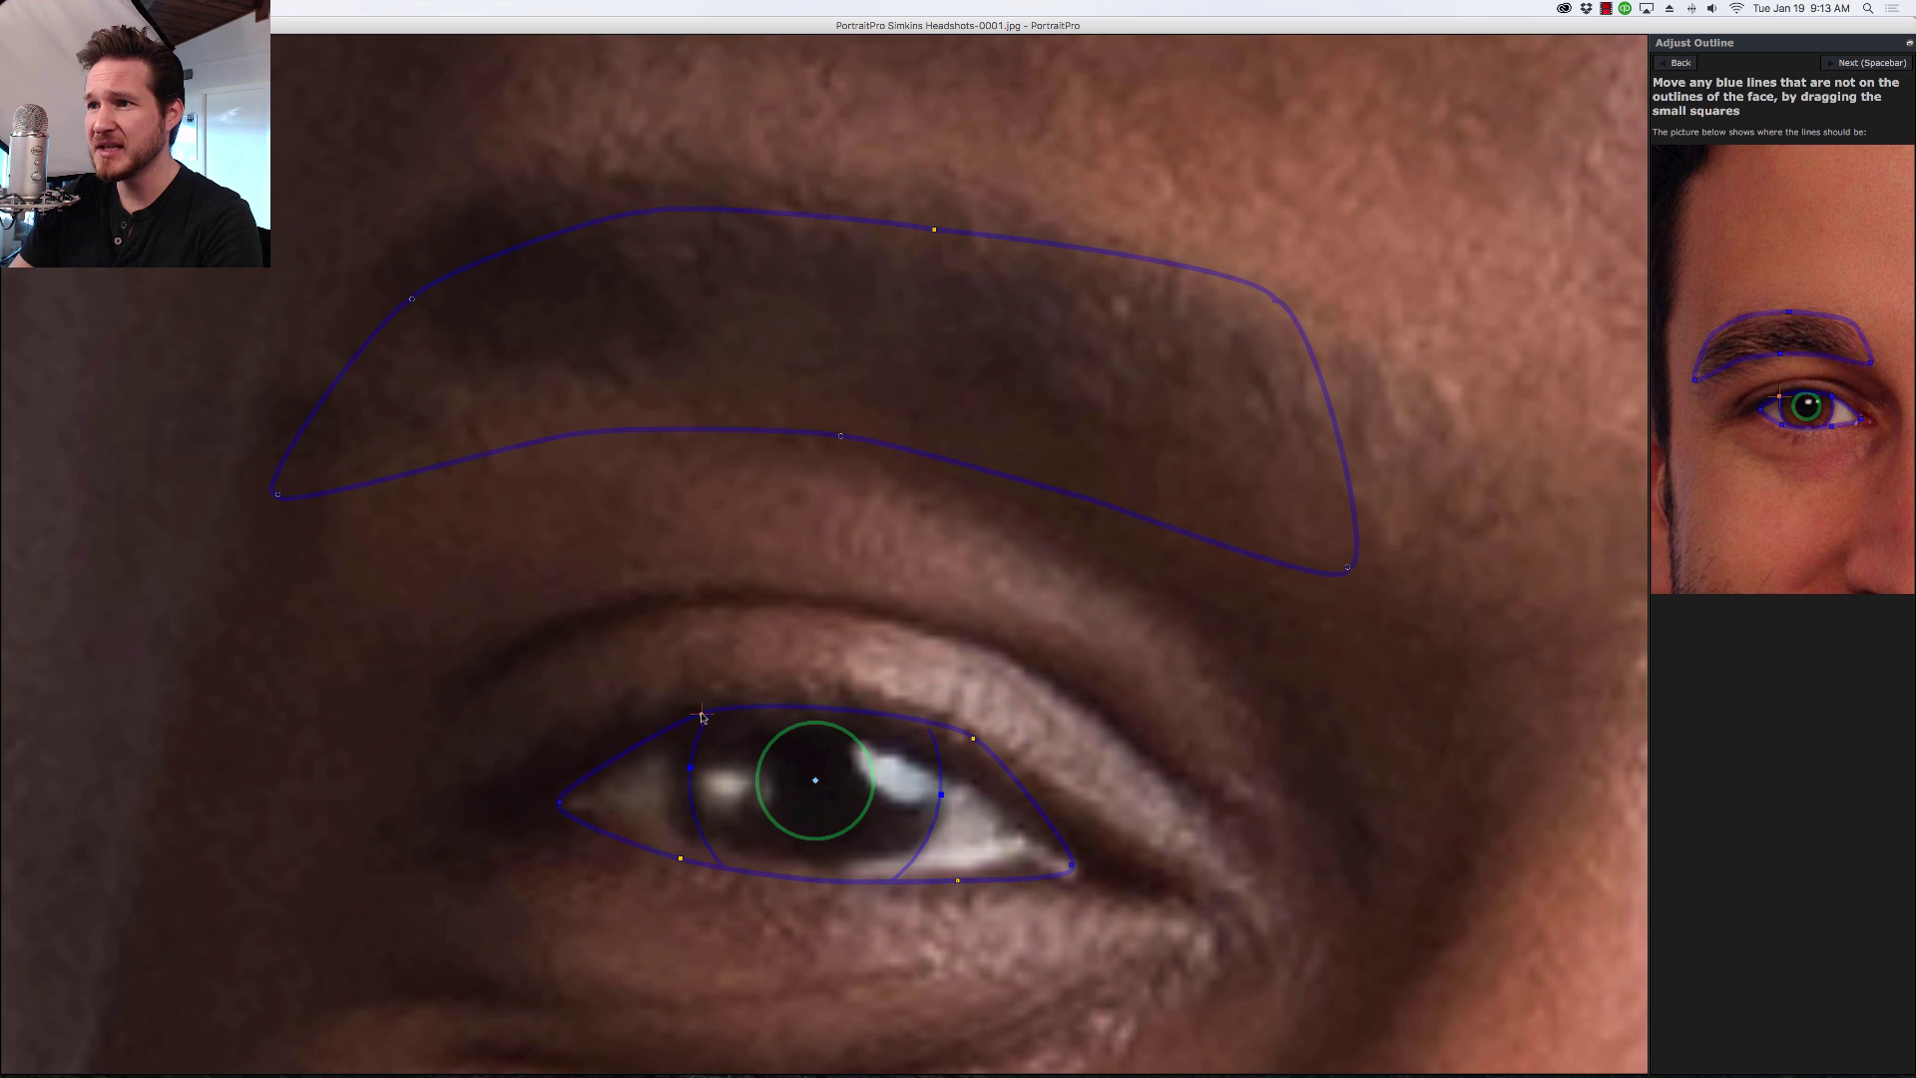
left_click_drag(972, 750, 969, 764)
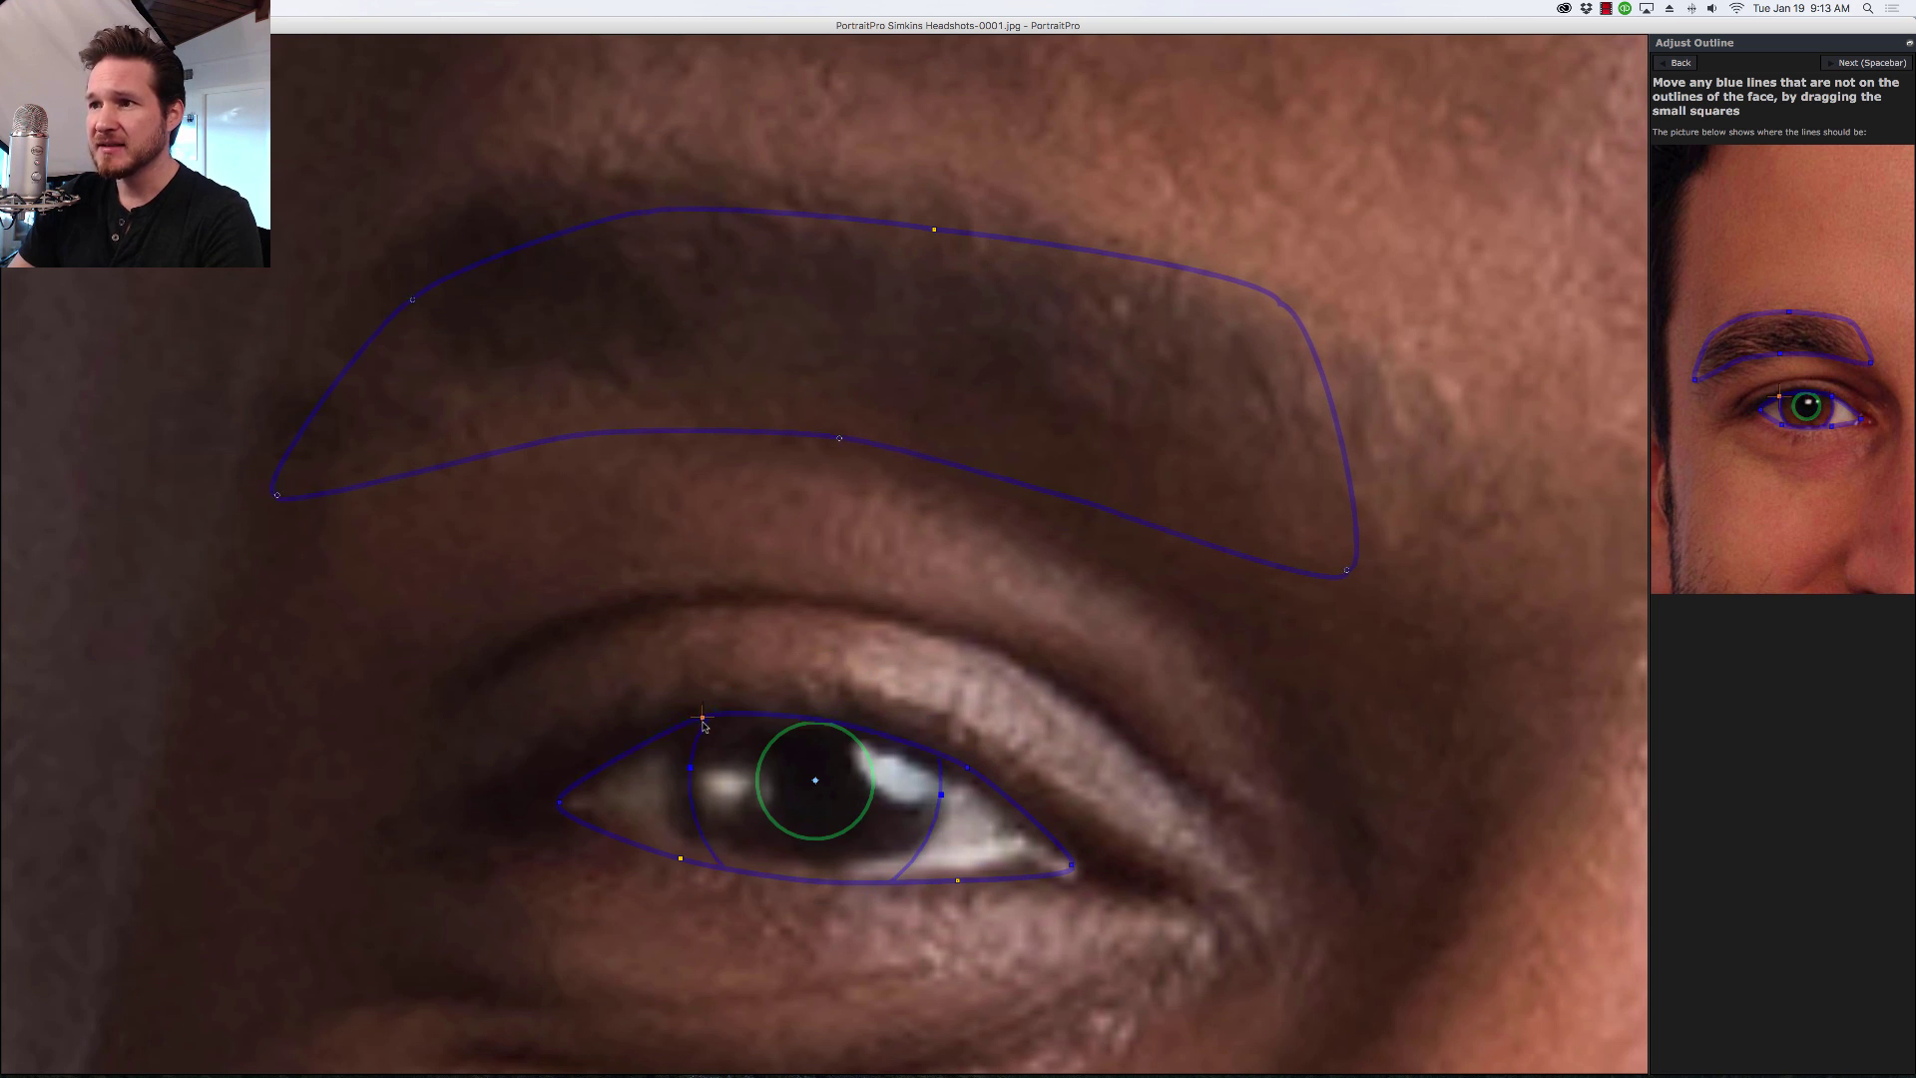
left_click_drag(705, 718, 704, 728)
left_click_drag(680, 858, 684, 846)
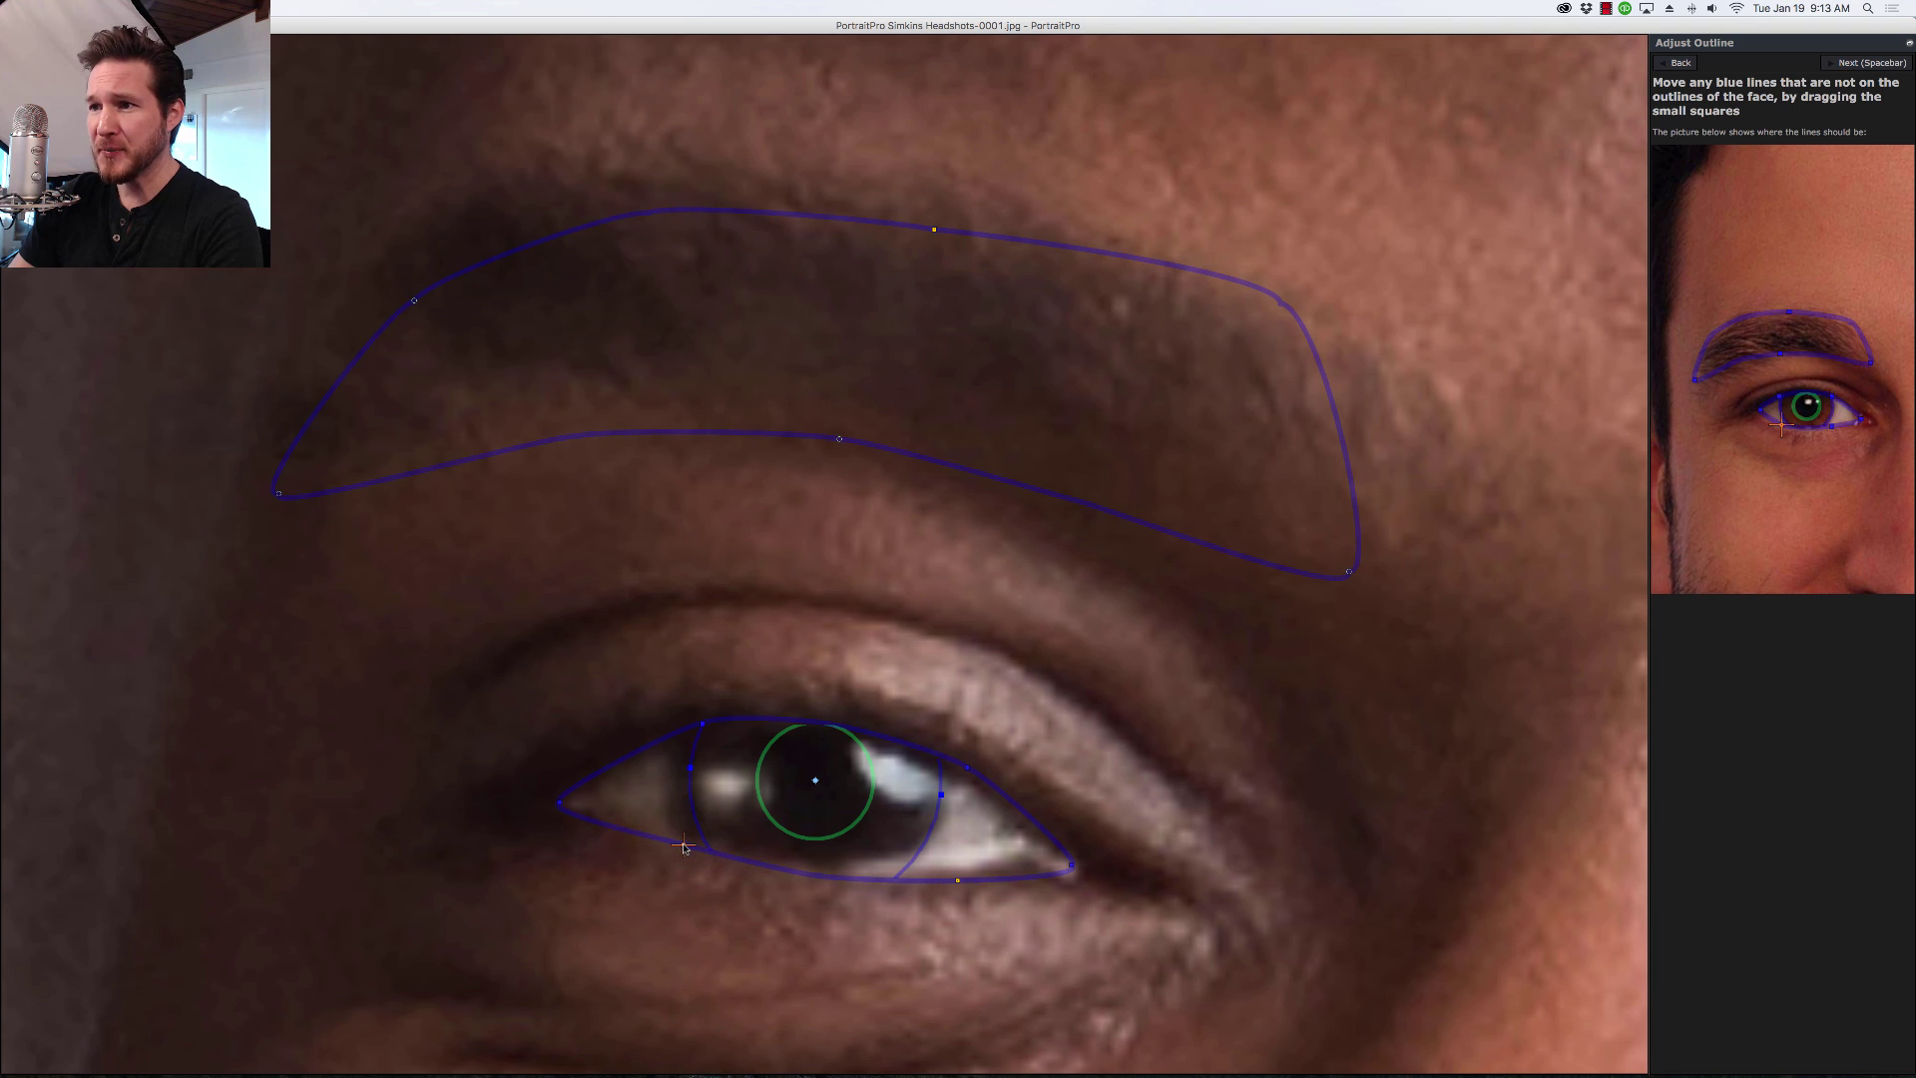
left_click_drag(957, 880, 1025, 855)
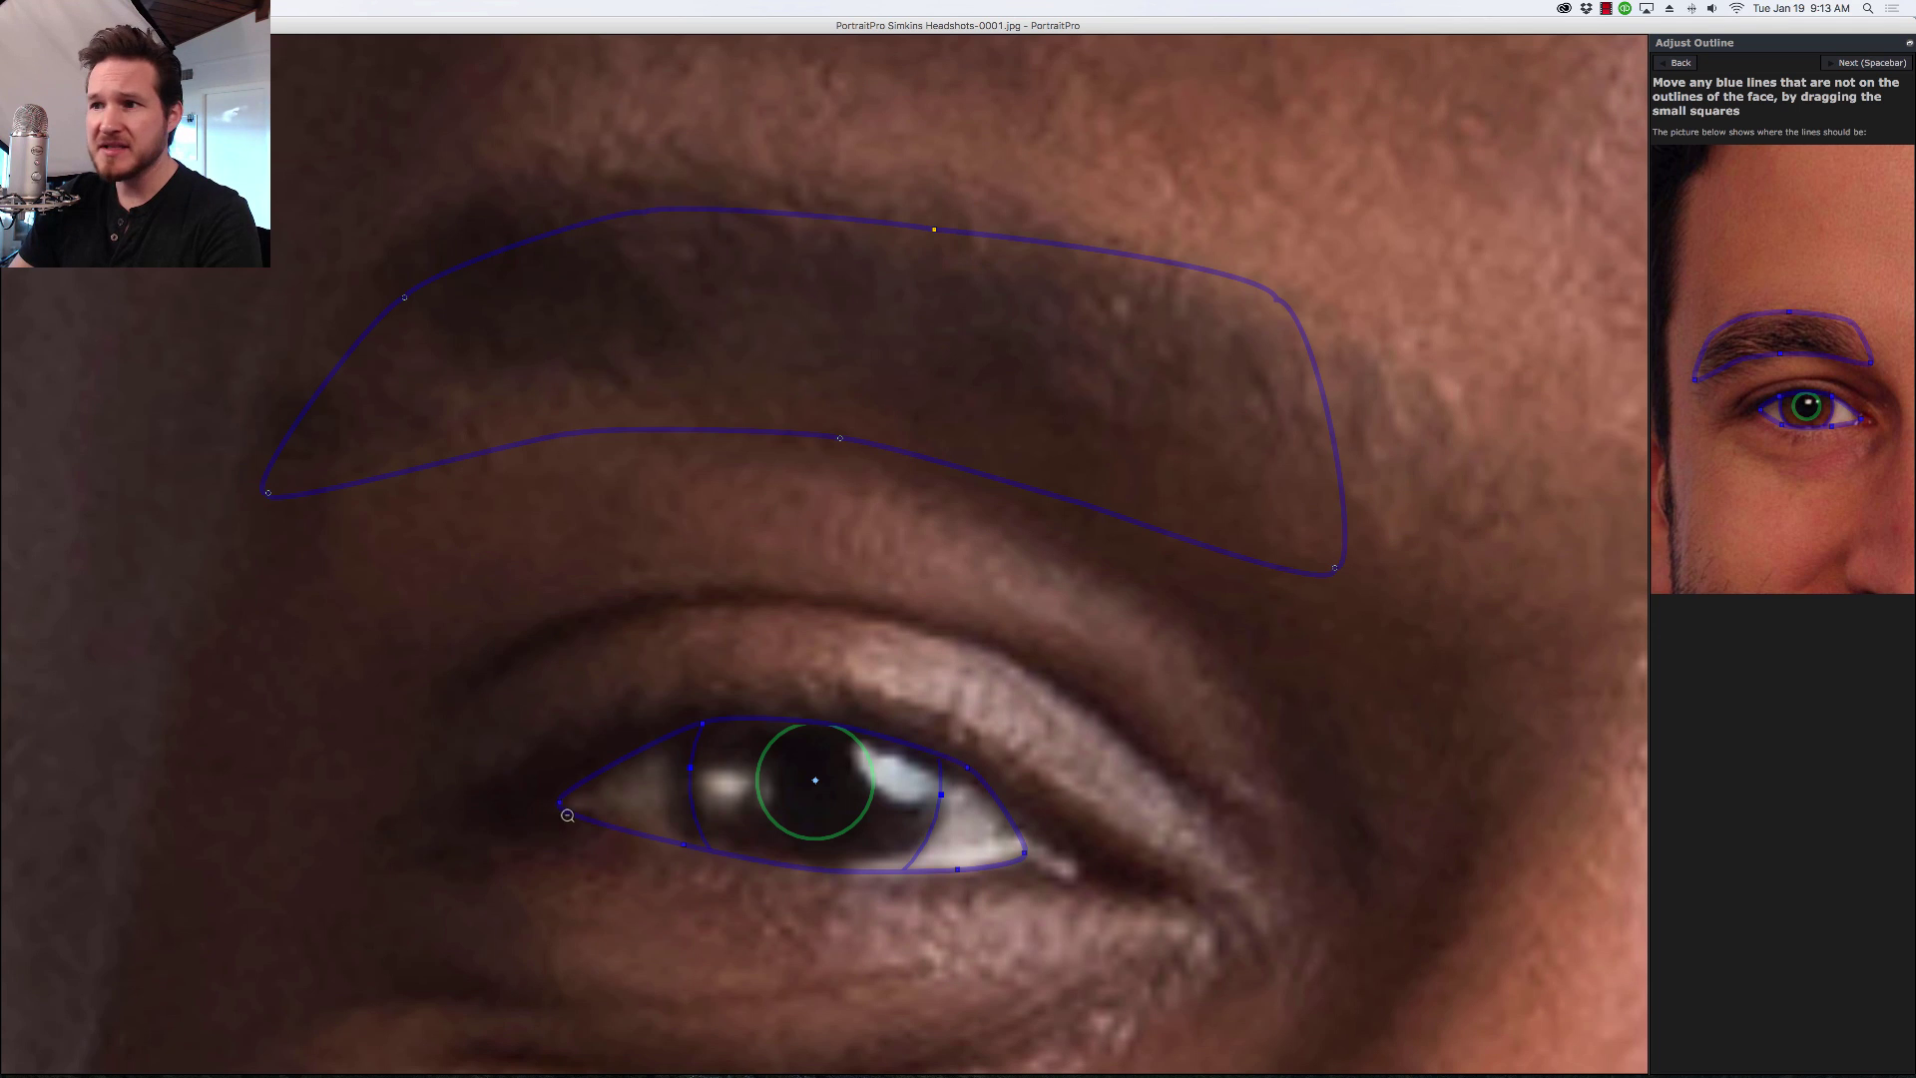
left_click_drag(560, 801, 569, 799)
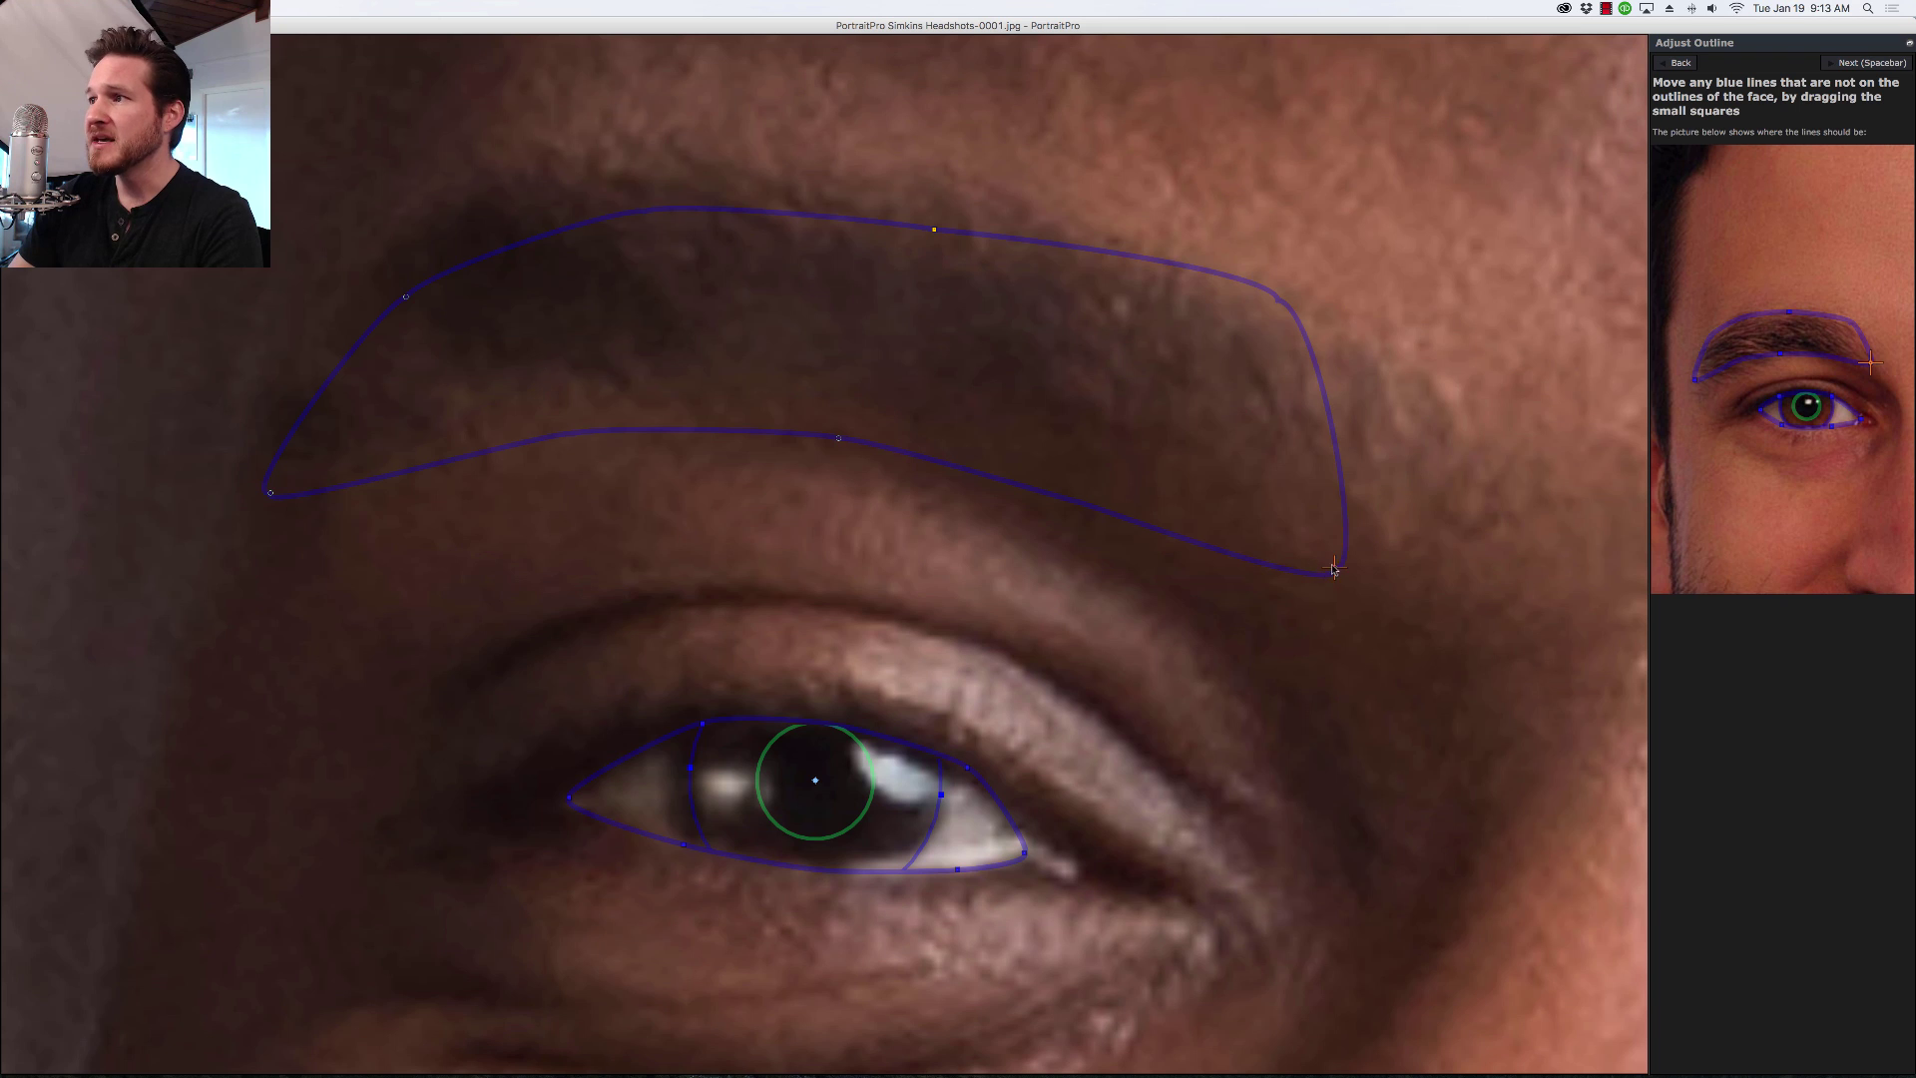
Step: Raise the inner and outer ends of the subject's right eyebrow outline and fit its upper outer edge to the brow
left_click_drag(1328, 572, 1298, 499)
left_click_drag(275, 486, 279, 427)
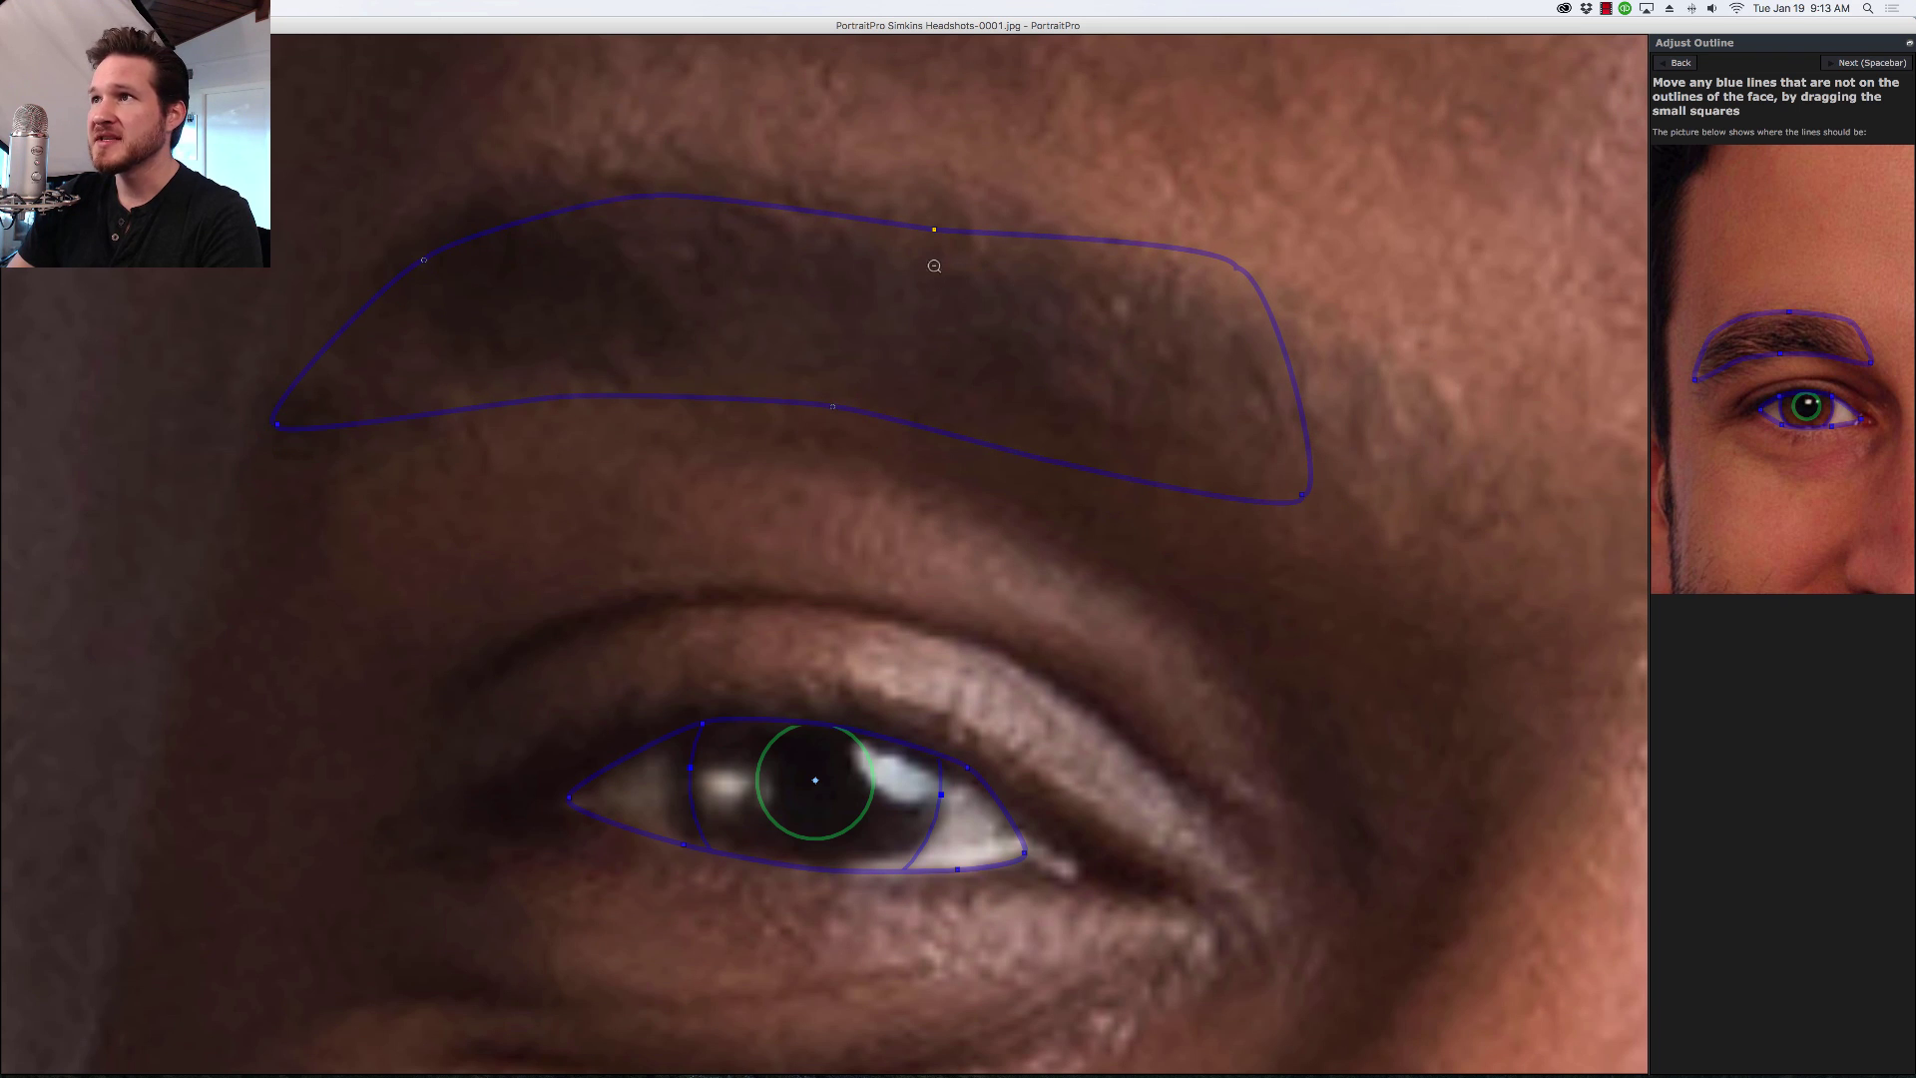
left_click_drag(427, 254, 427, 238)
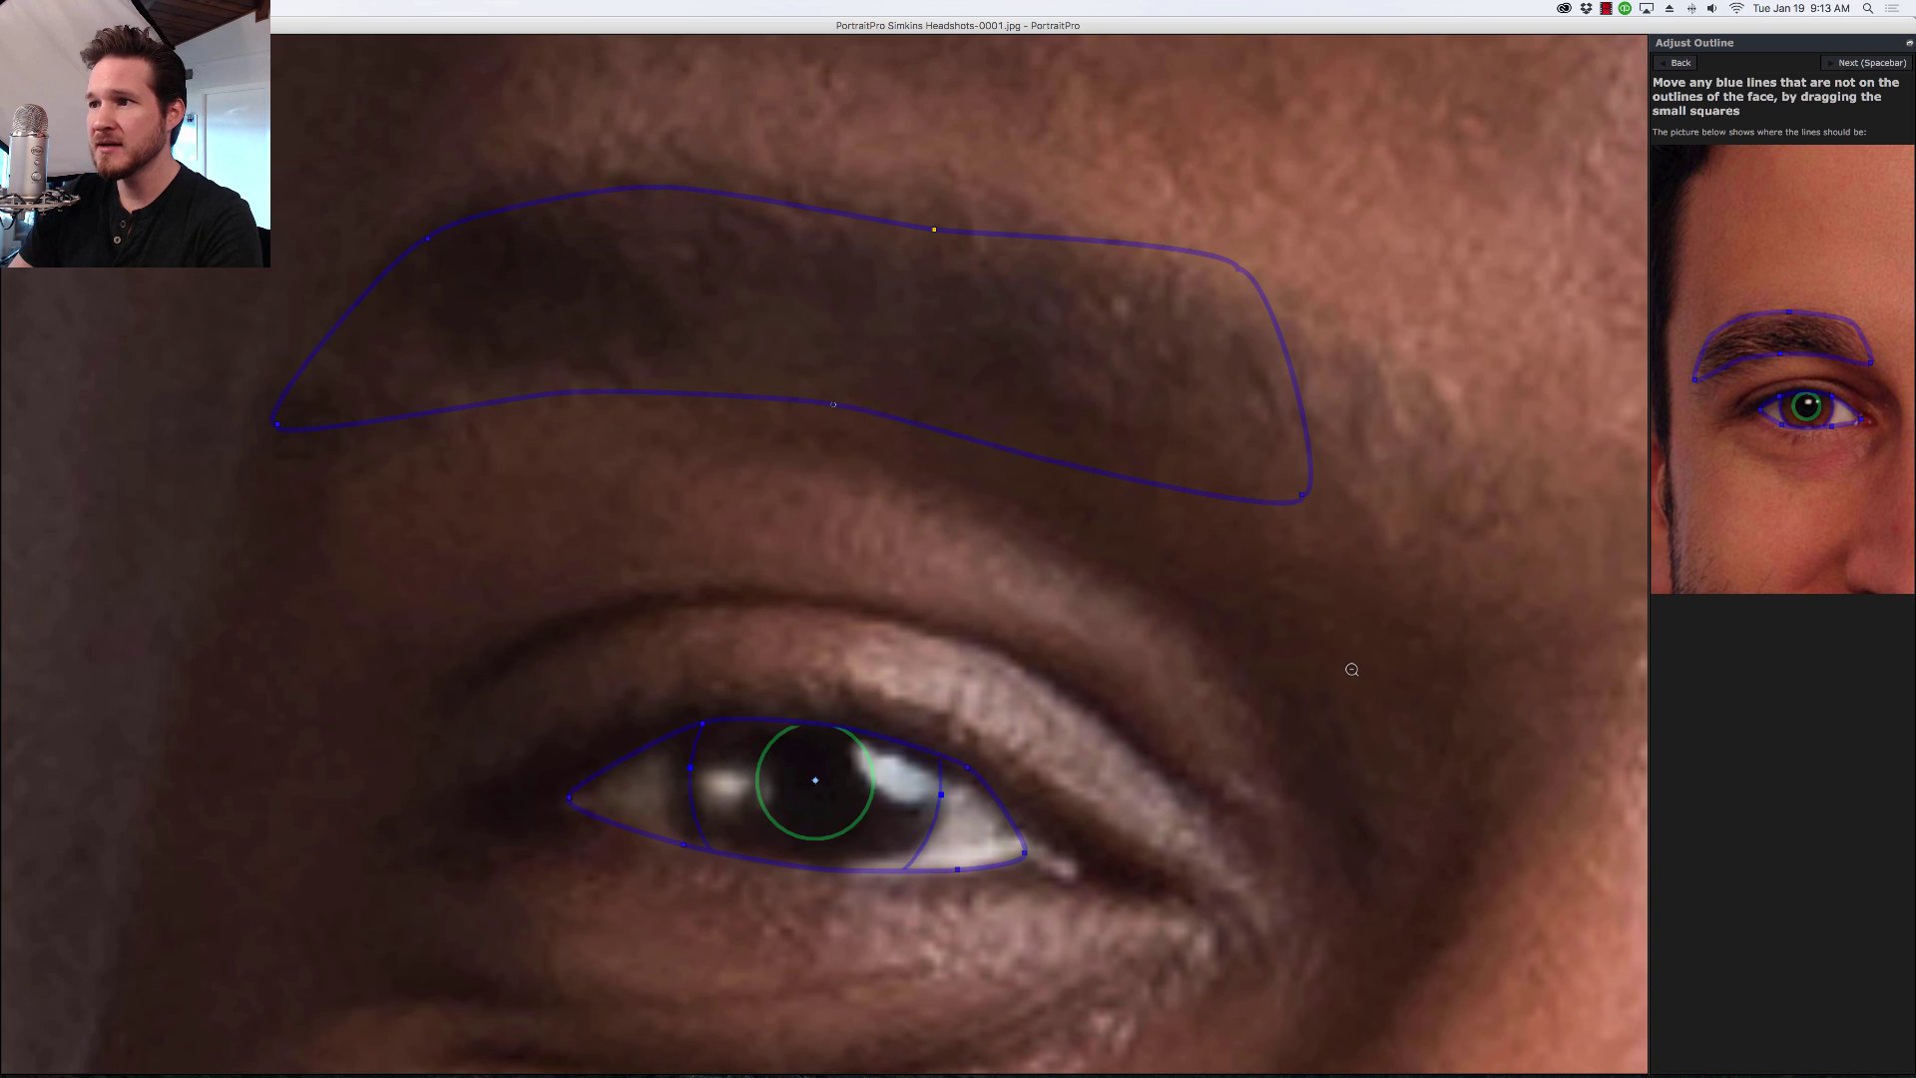
Step: Centre the iris circle of the subject's right eye on the pupil and widen it to both iris edges
left_click_drag(816, 784, 810, 788)
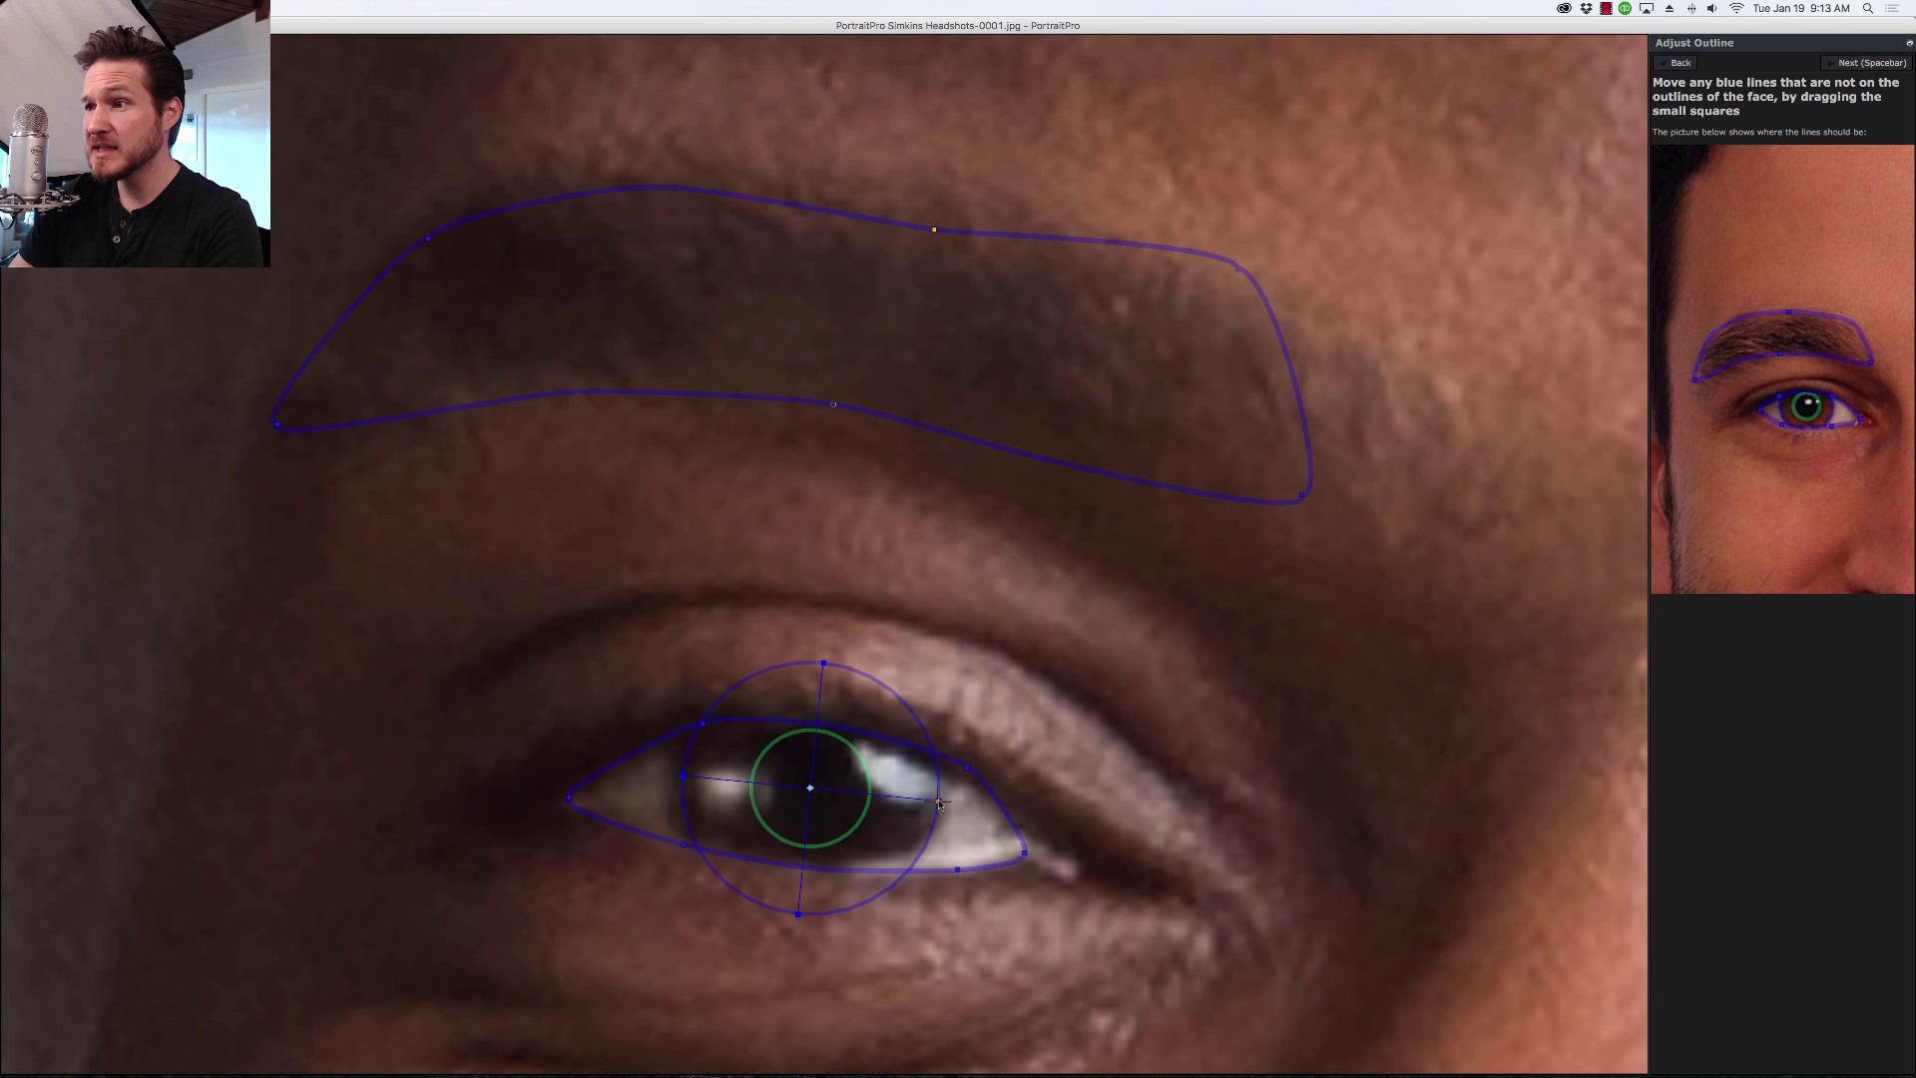
left_click_drag(938, 803, 942, 804)
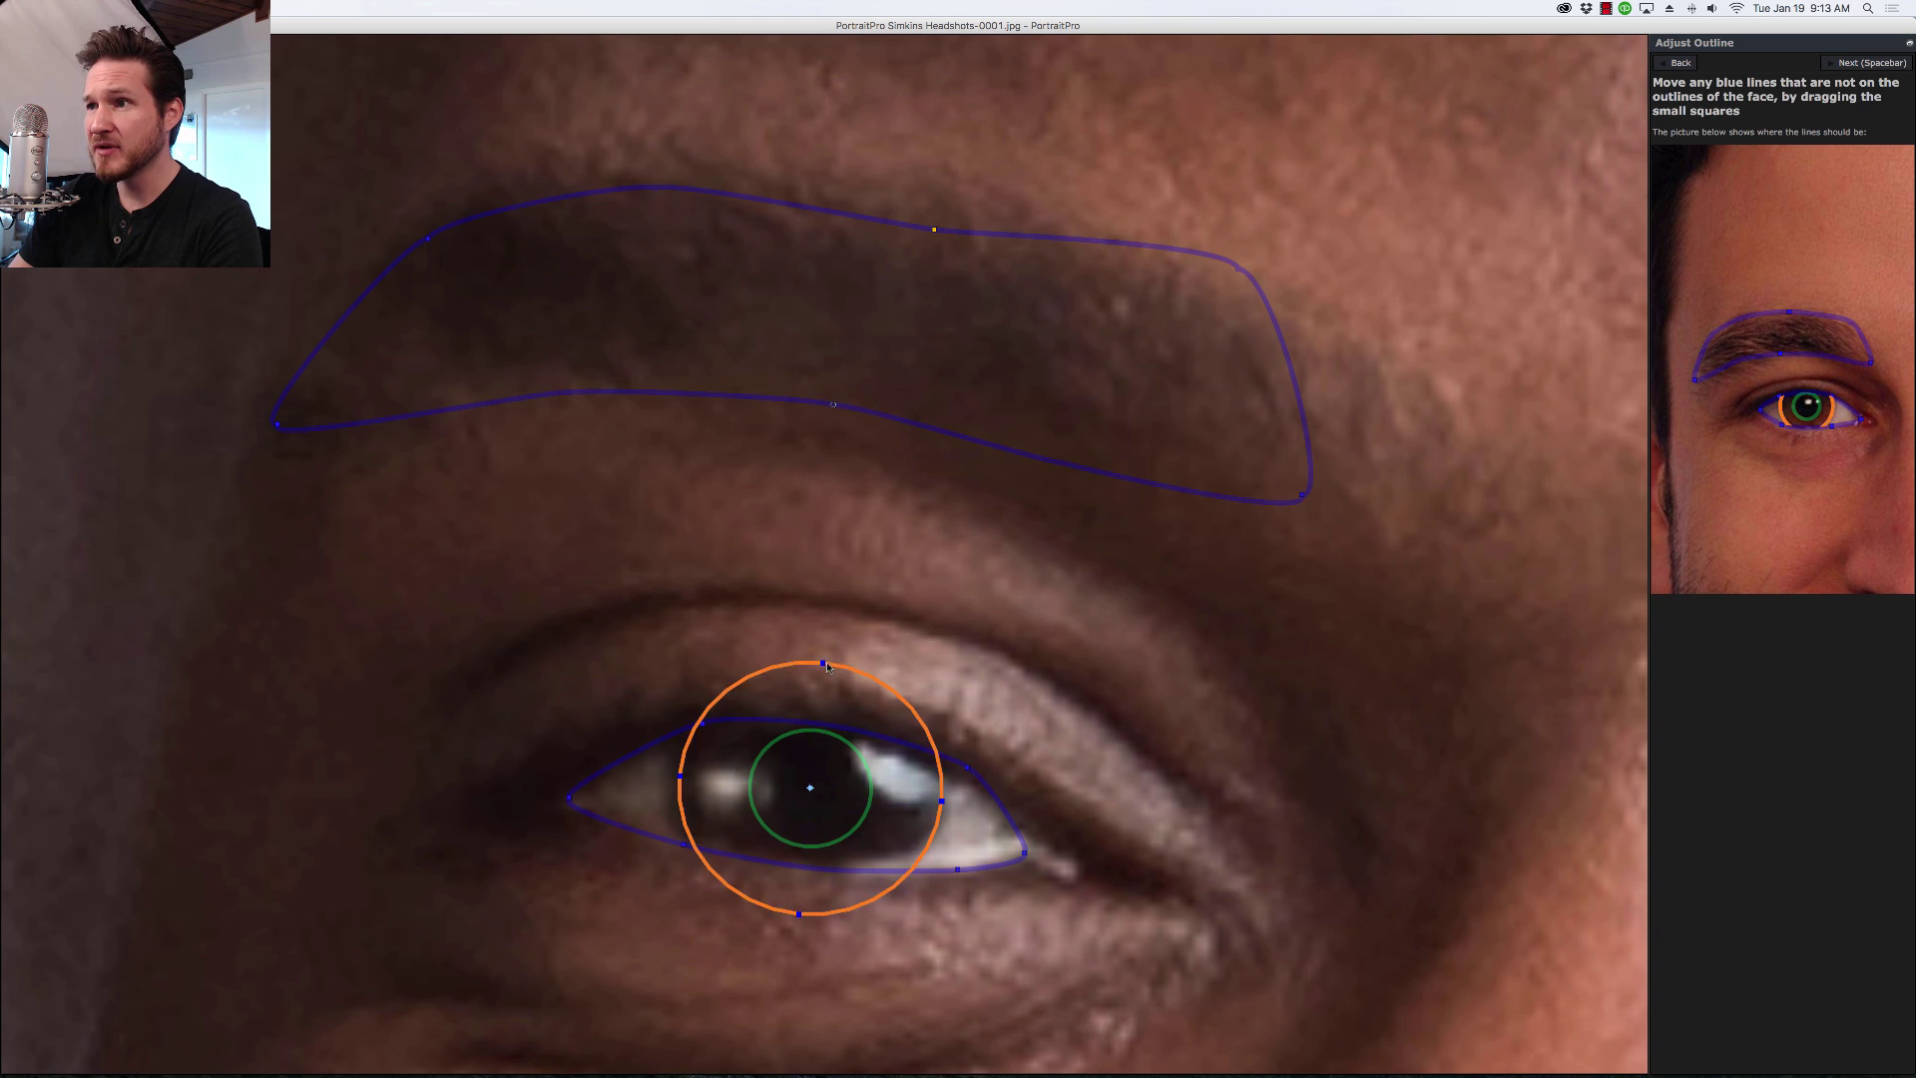
left_click_drag(822, 663, 825, 660)
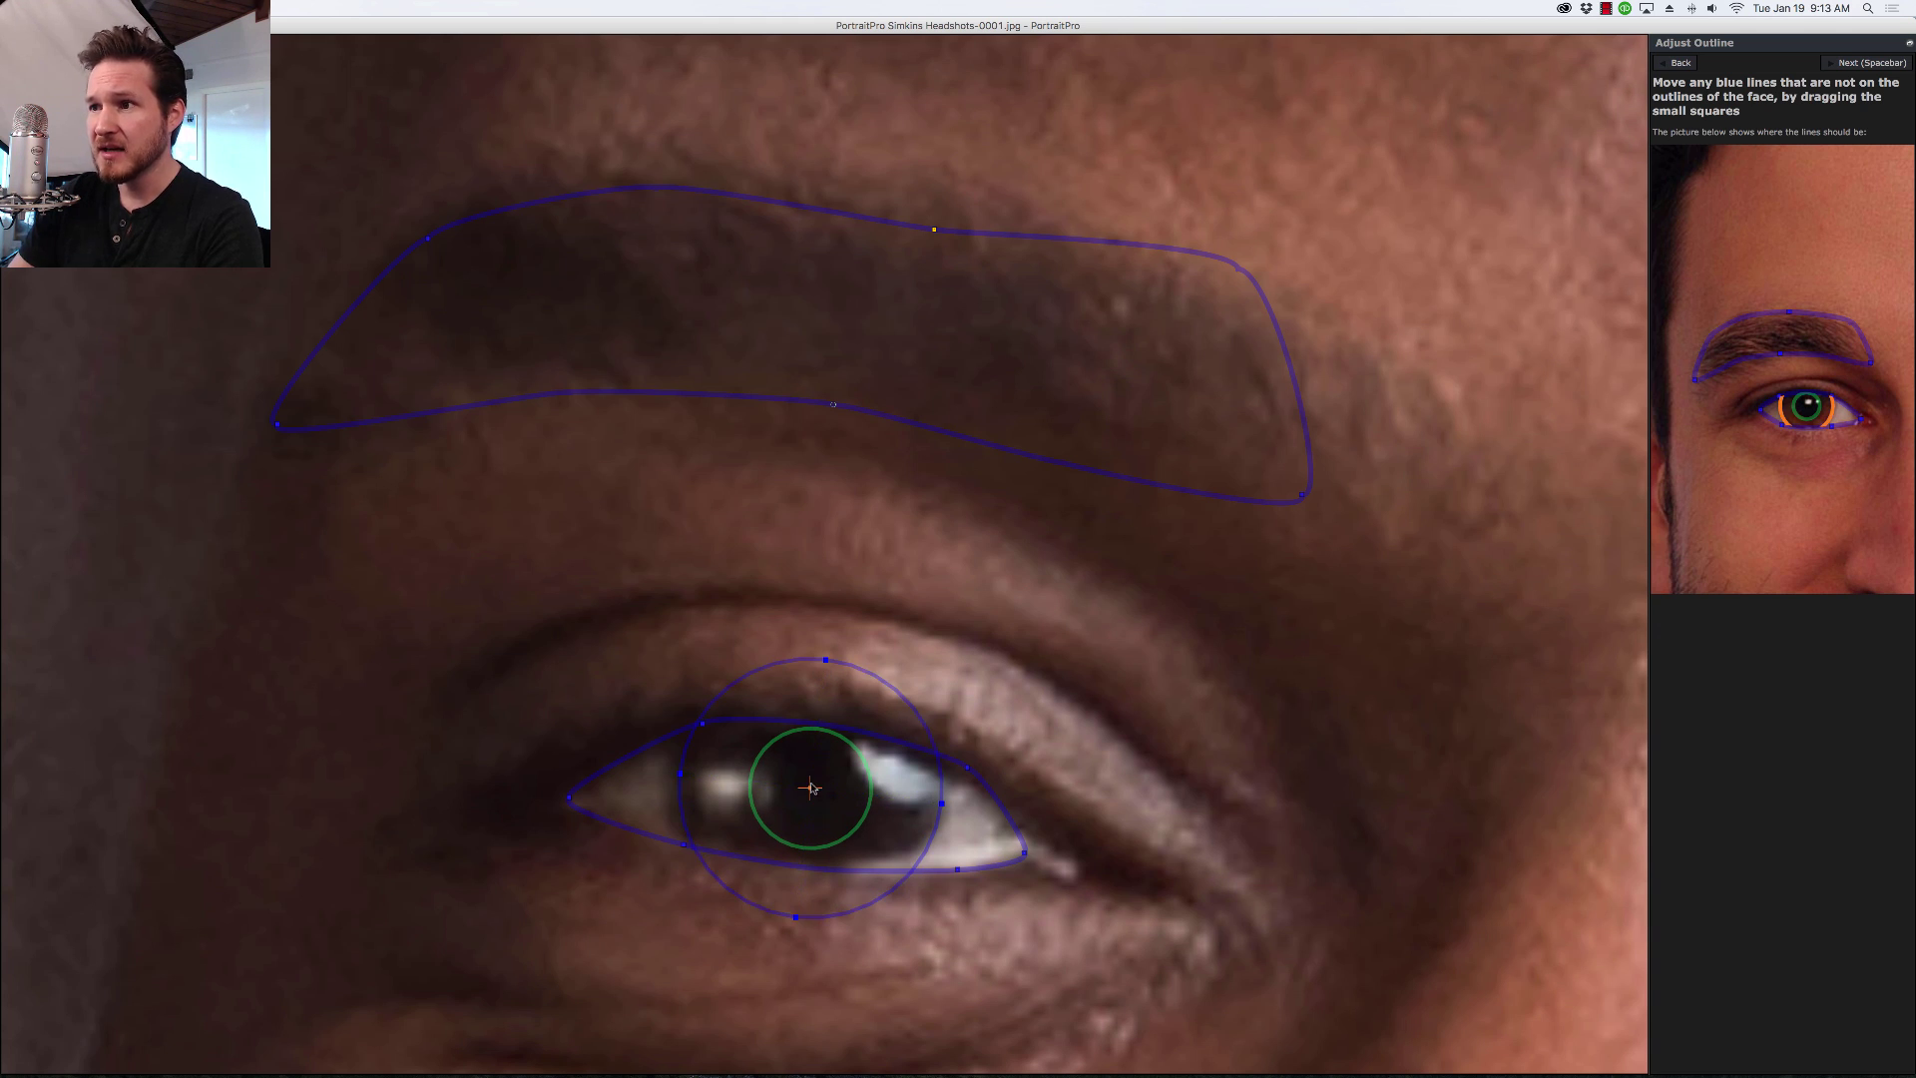
left_click_drag(810, 788, 811, 788)
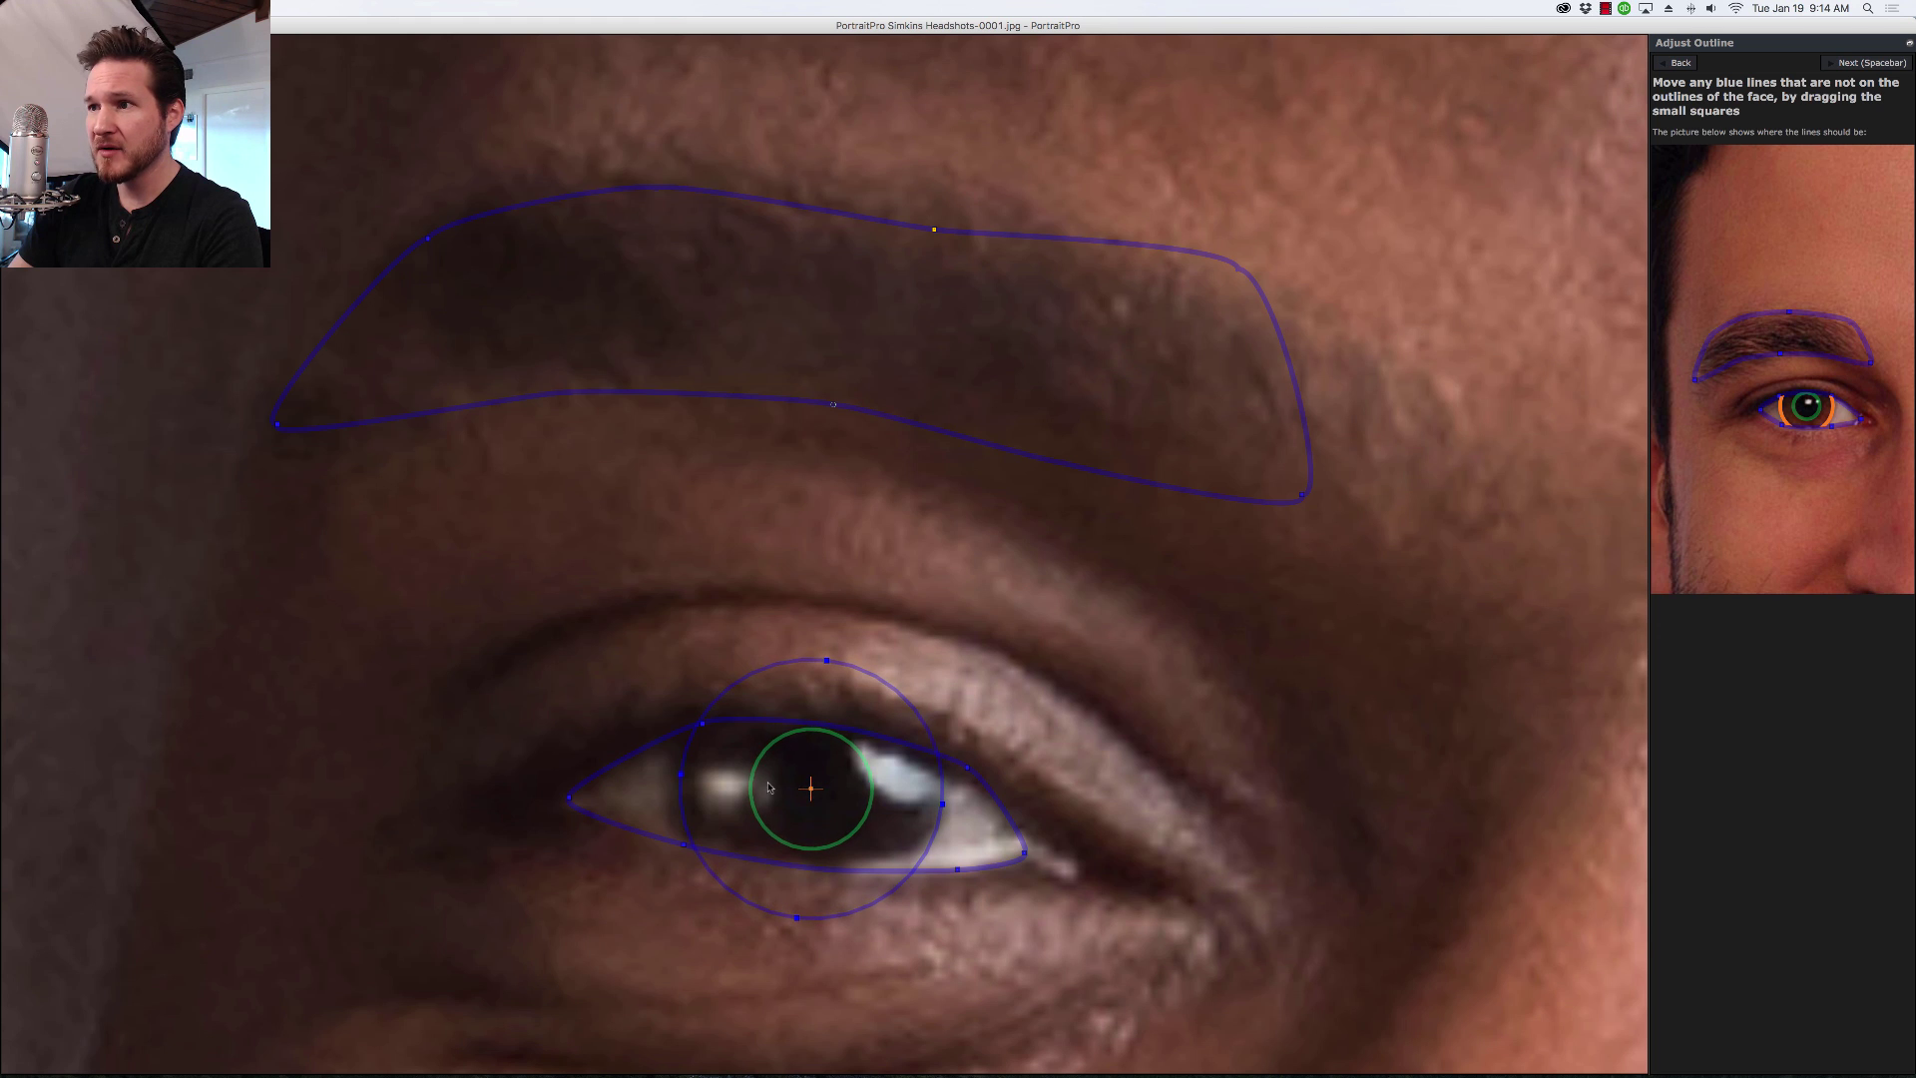
left_click_drag(679, 778, 675, 781)
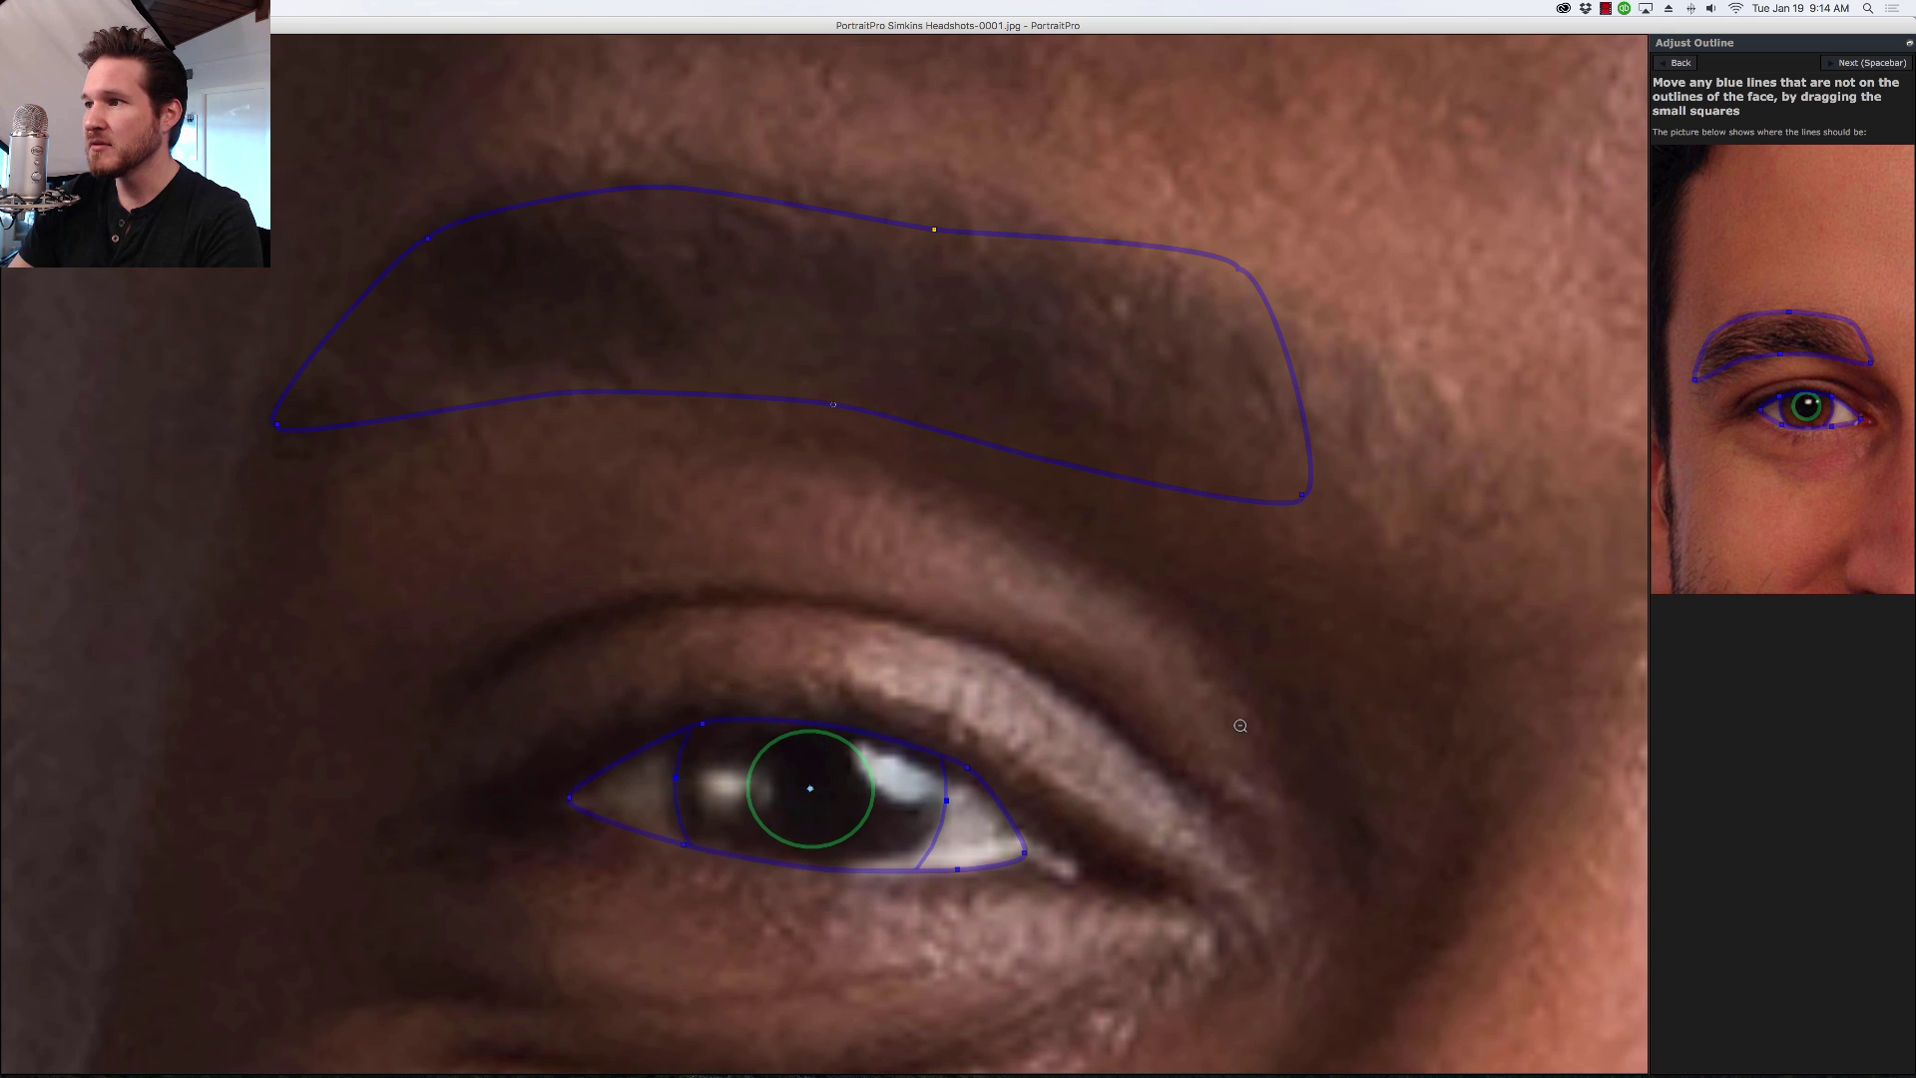
Step: Raise the forehead line slightly and shift the nose tip point in the full-face outline, then continue to photo enhancement
left_click(1240, 726)
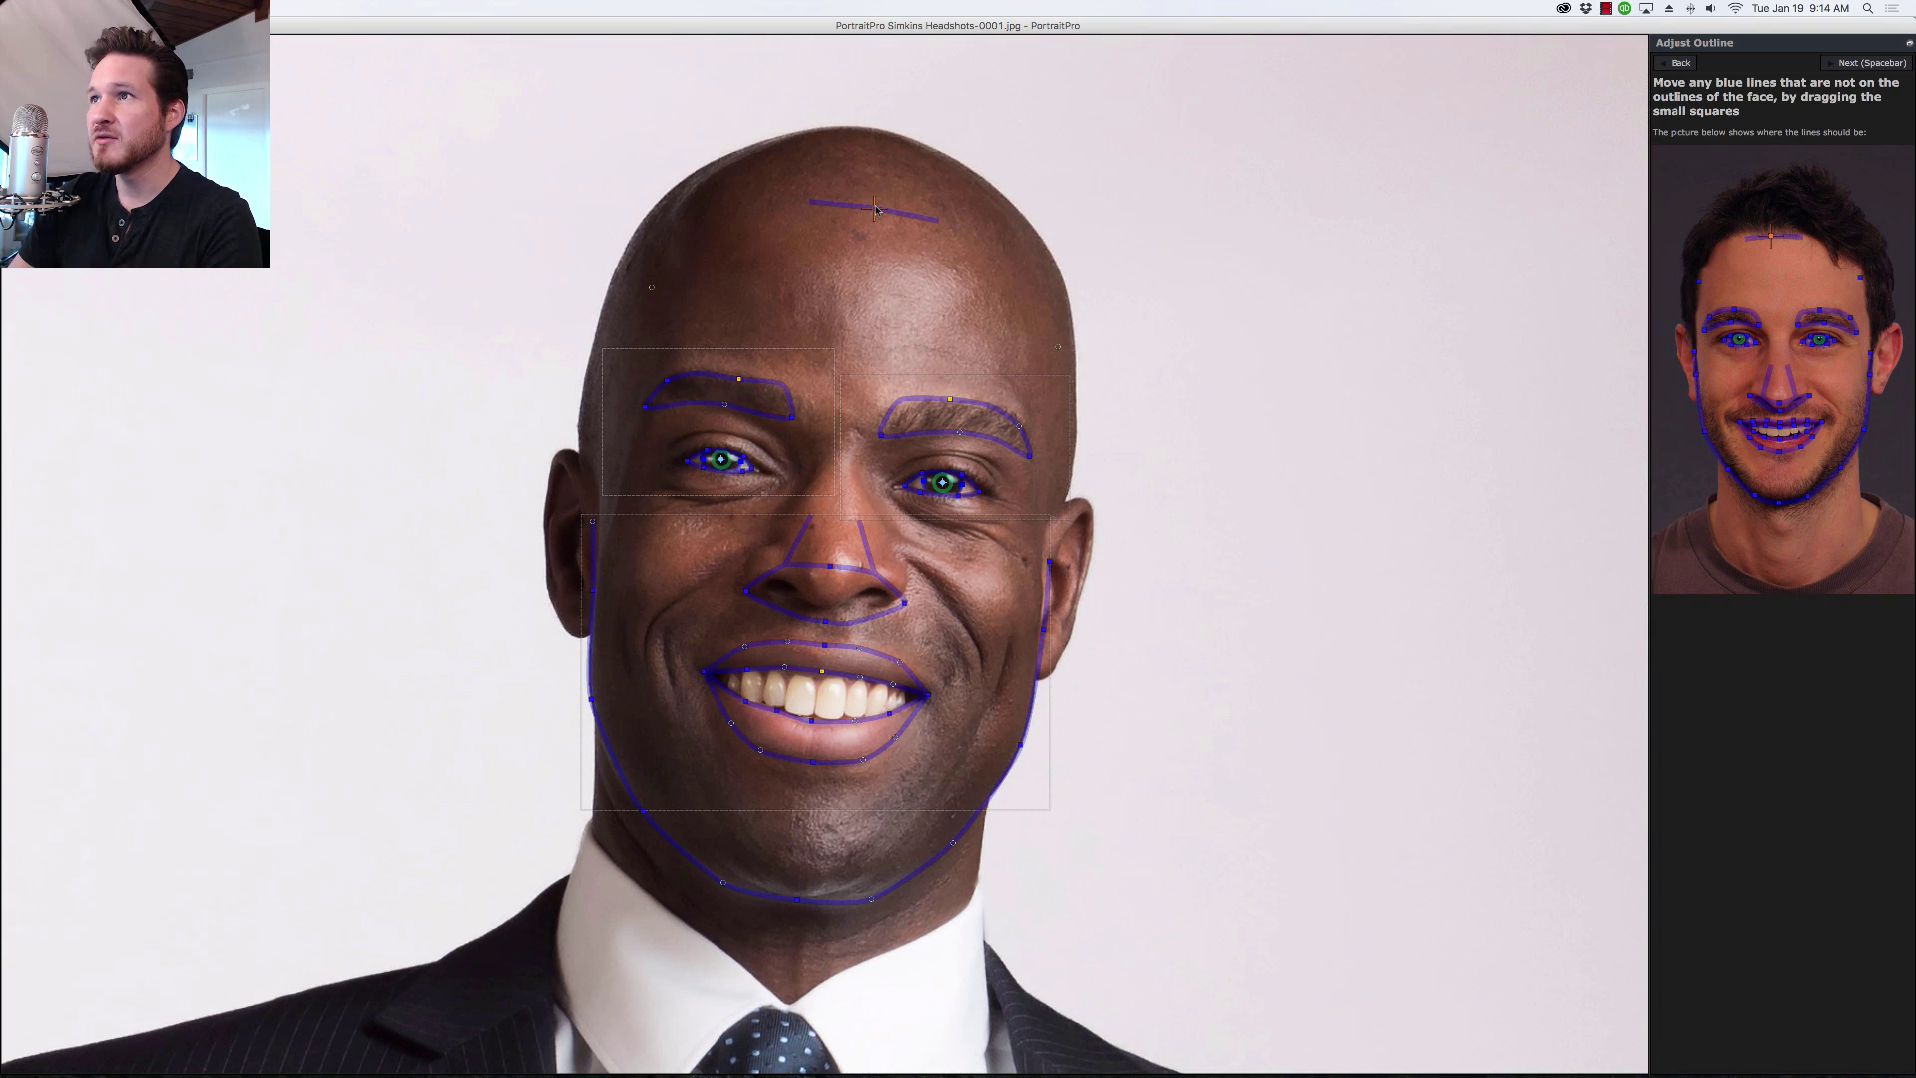
left_click_drag(876, 207, 876, 202)
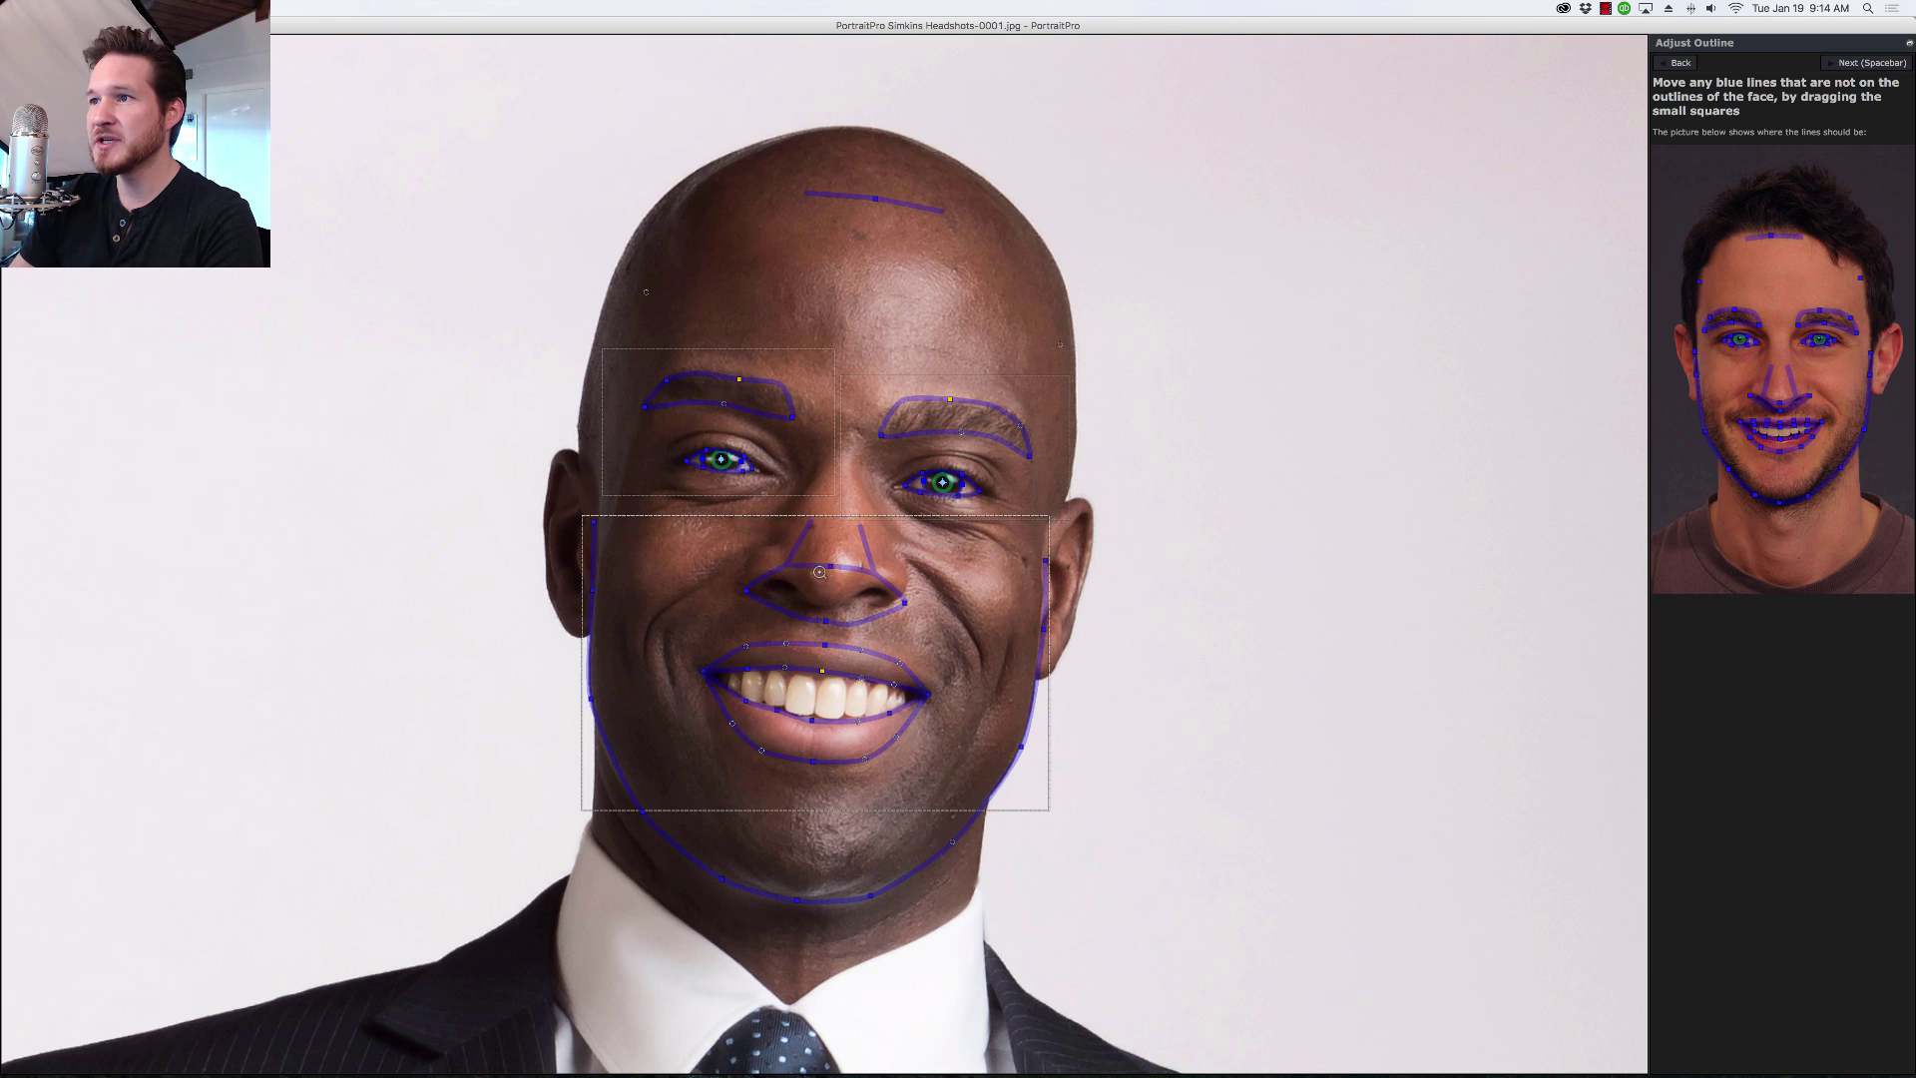
left_click_drag(830, 572, 836, 572)
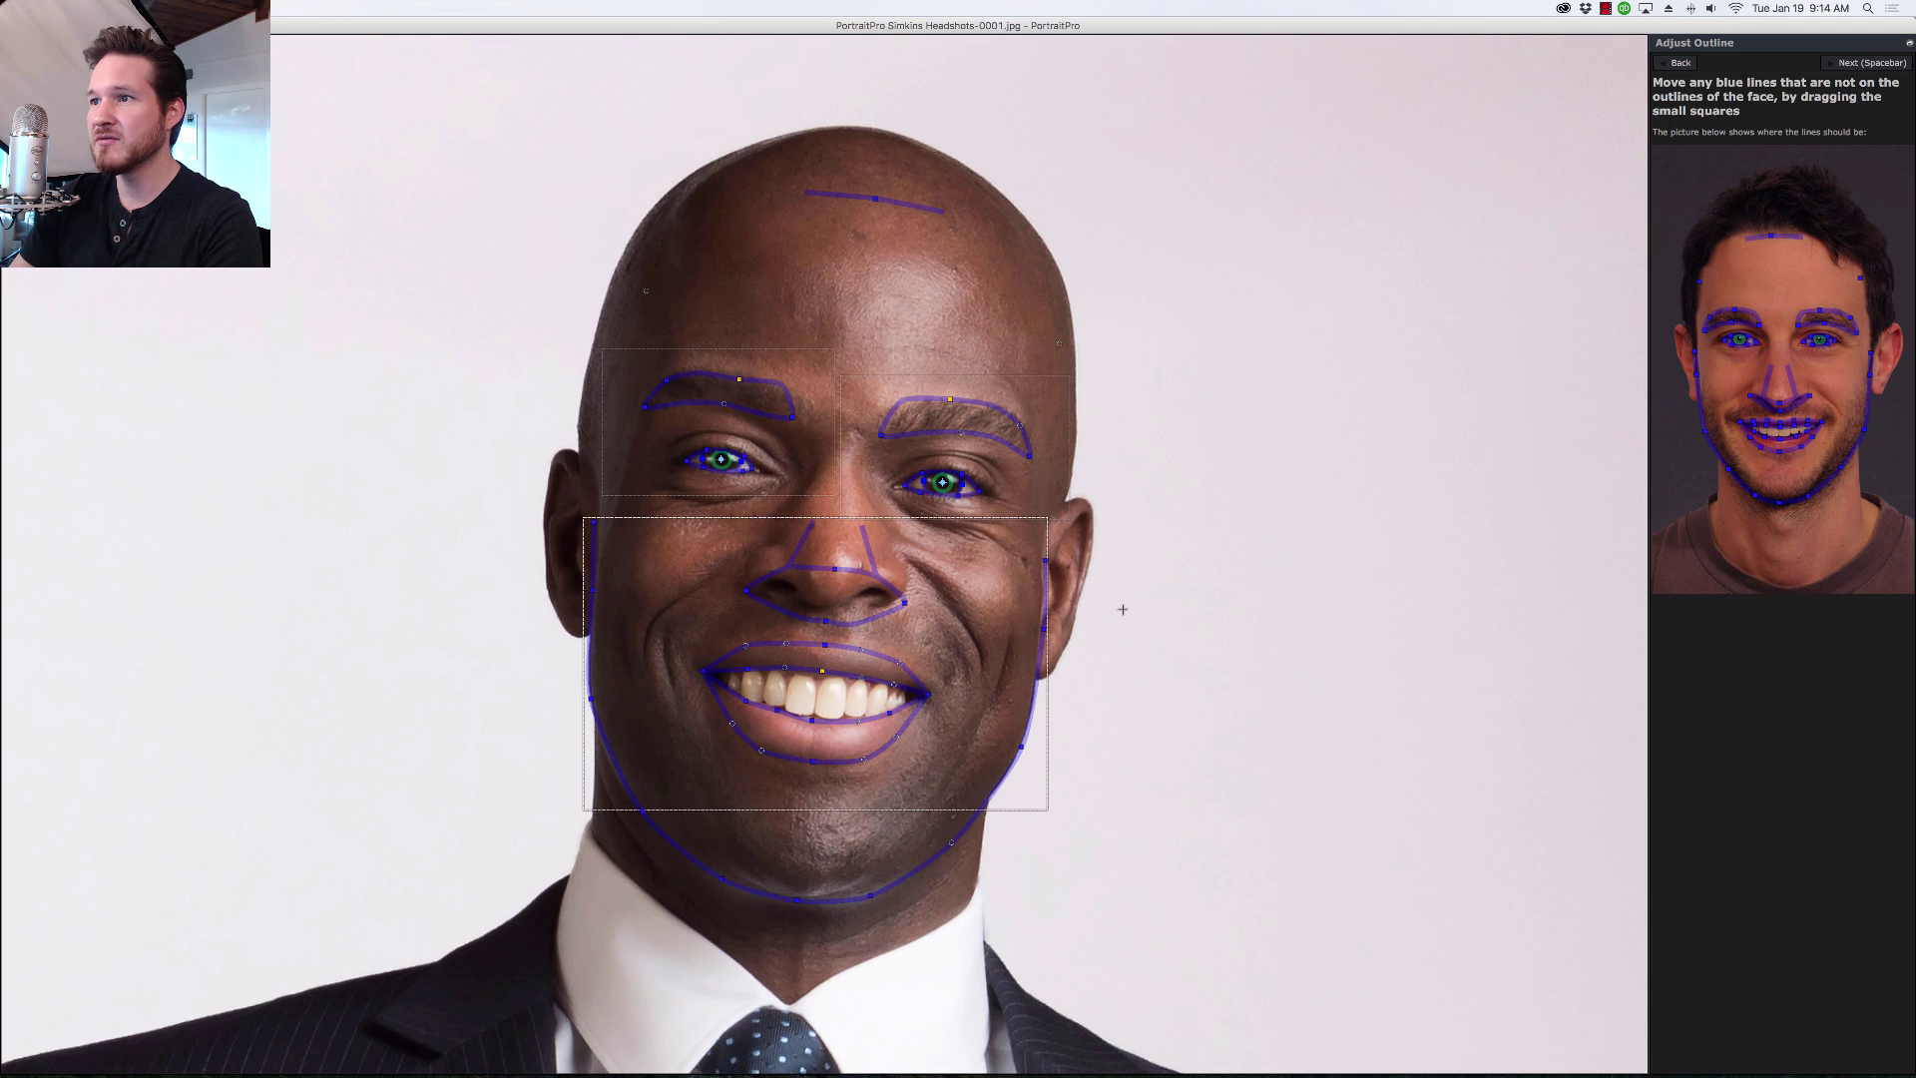
left_click(1854, 66)
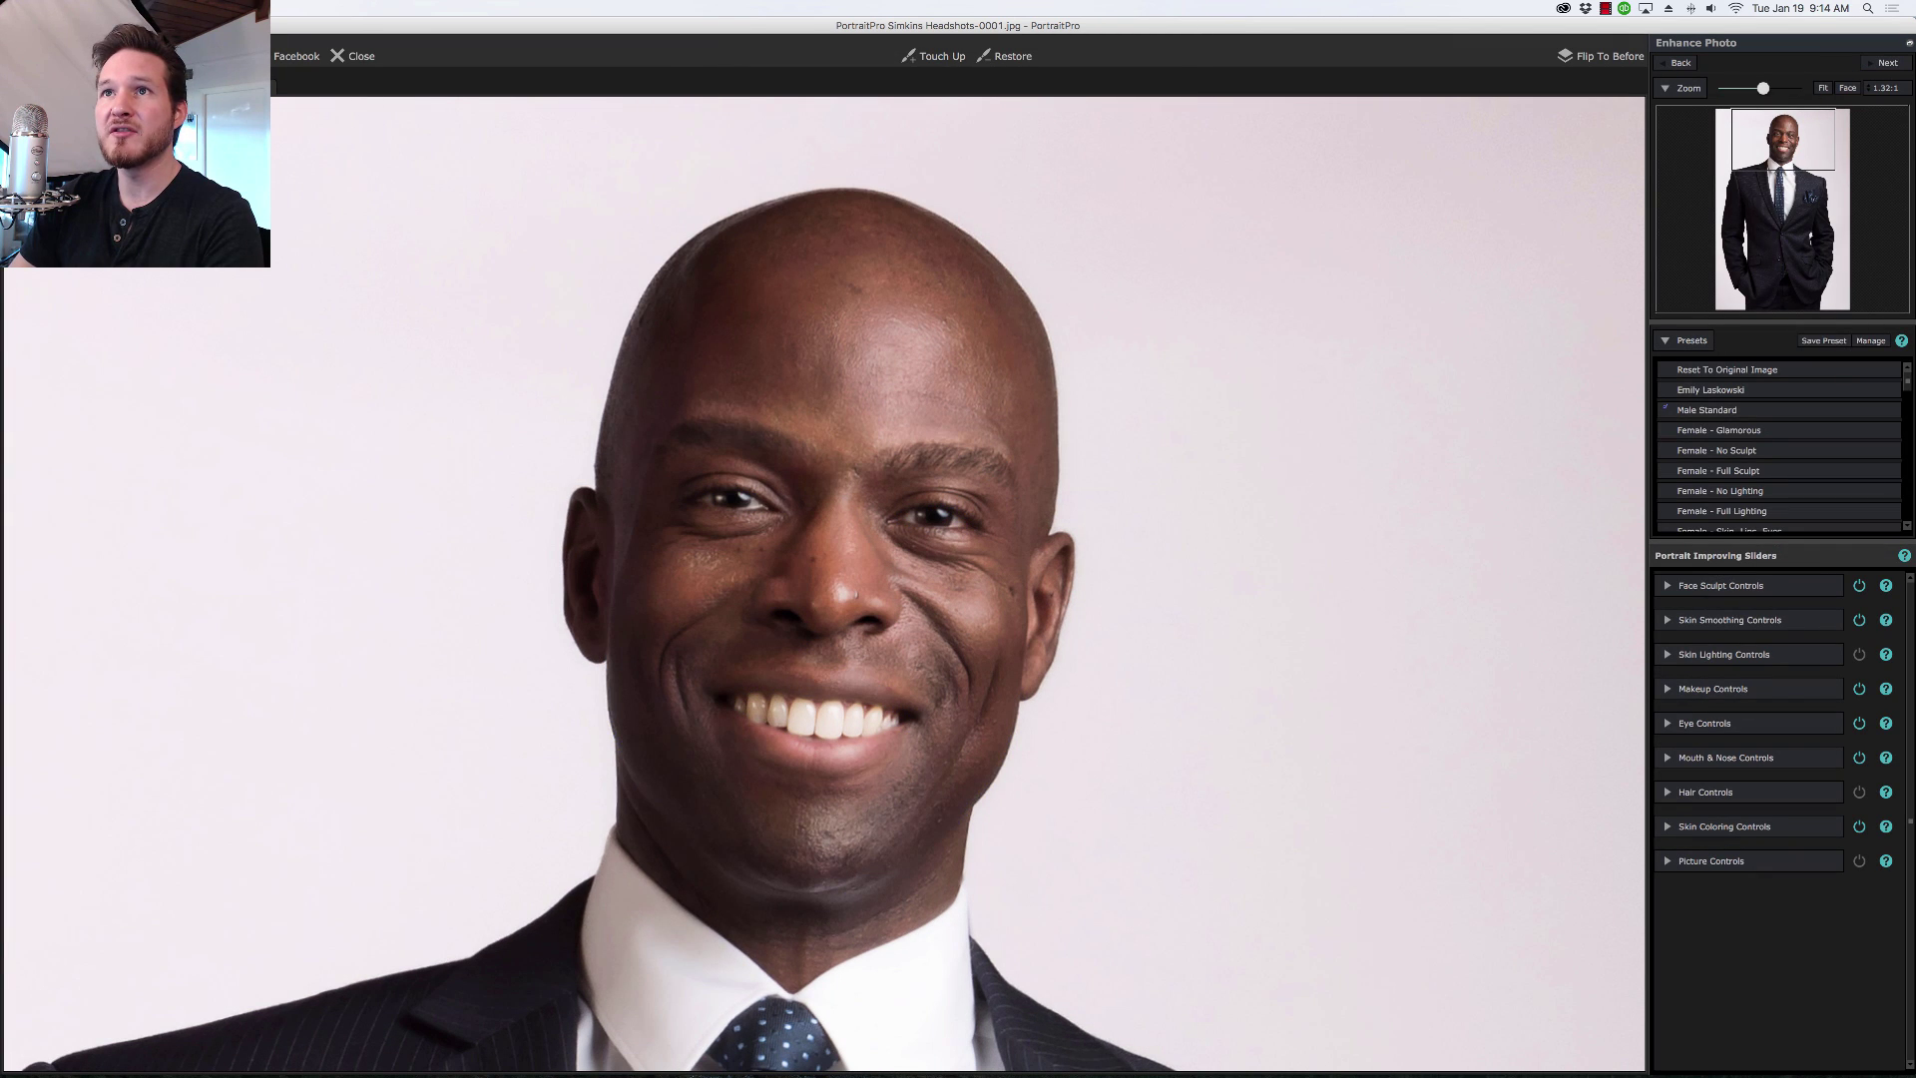
Step: Show the before and after portraits side by side with the Male Standard preset, framing the head and upper body
left_click(208, 87)
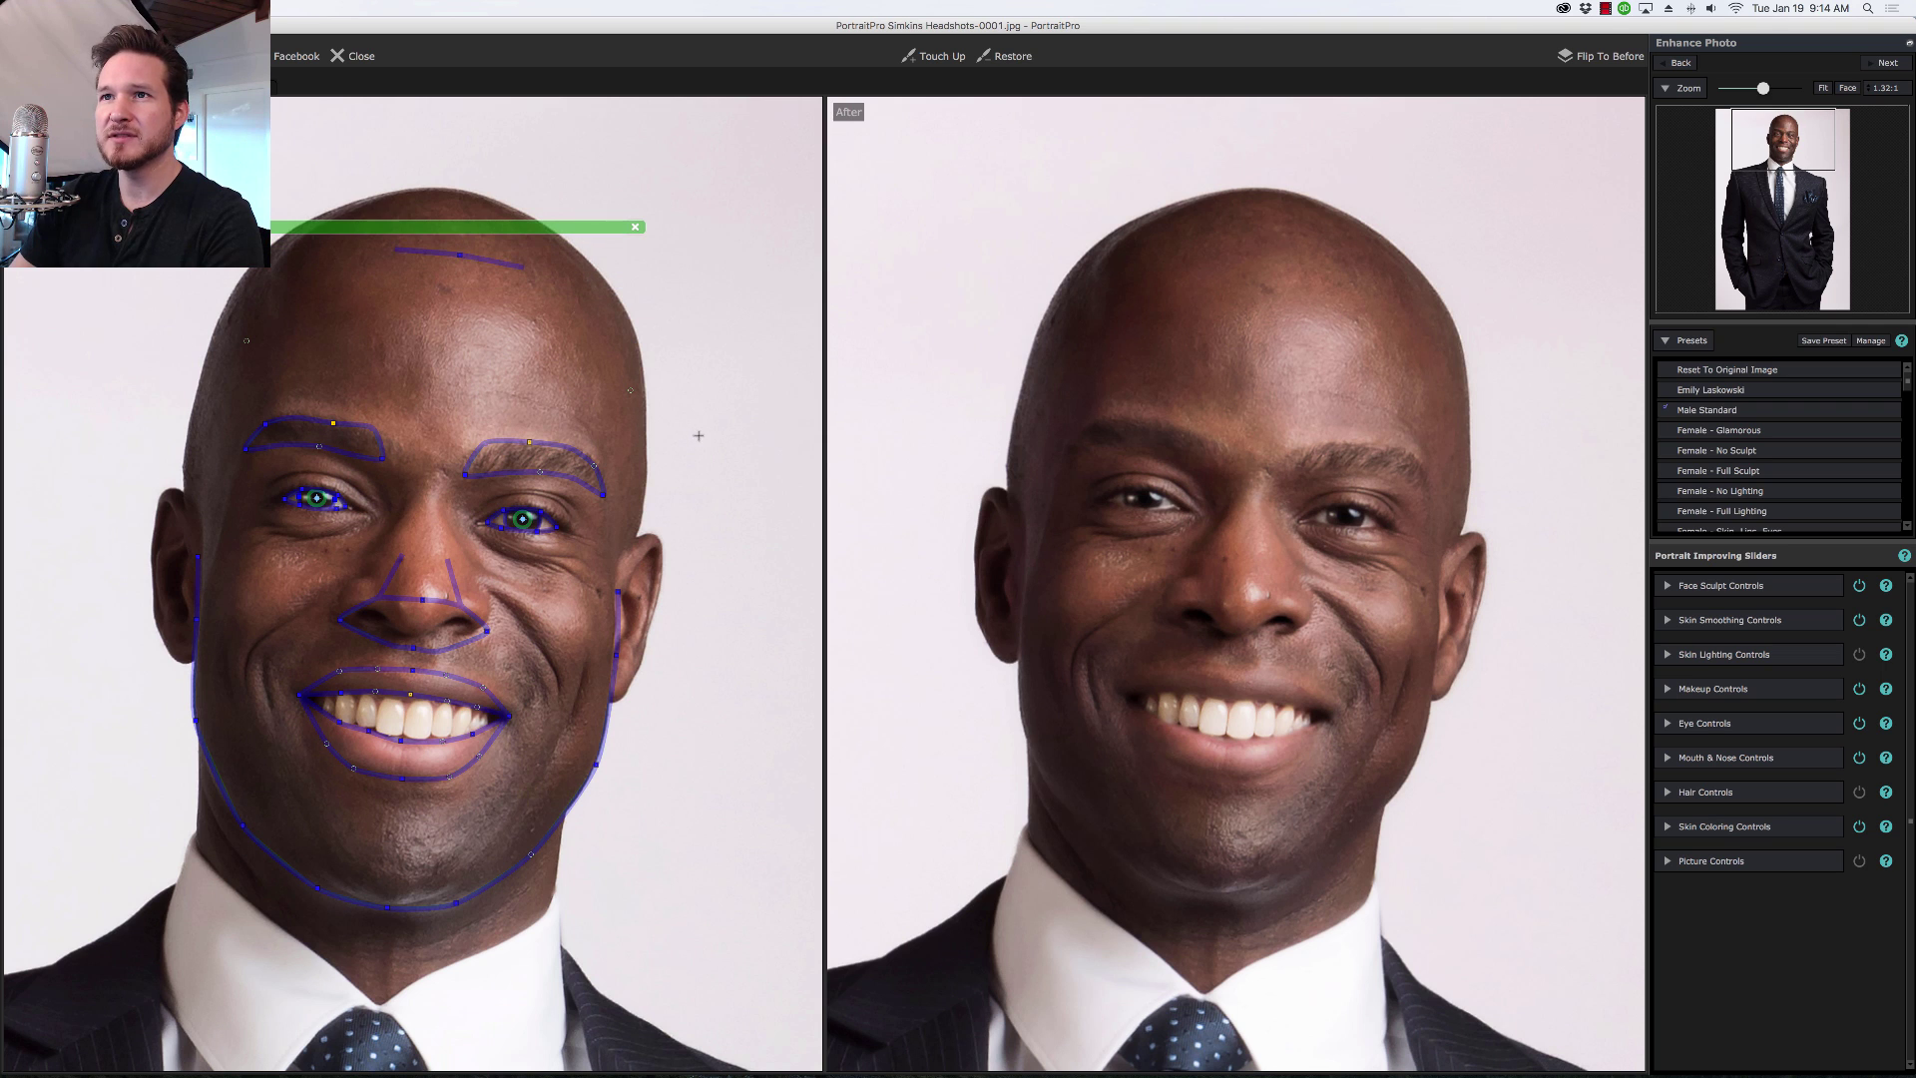
mouse_move(453, 231)
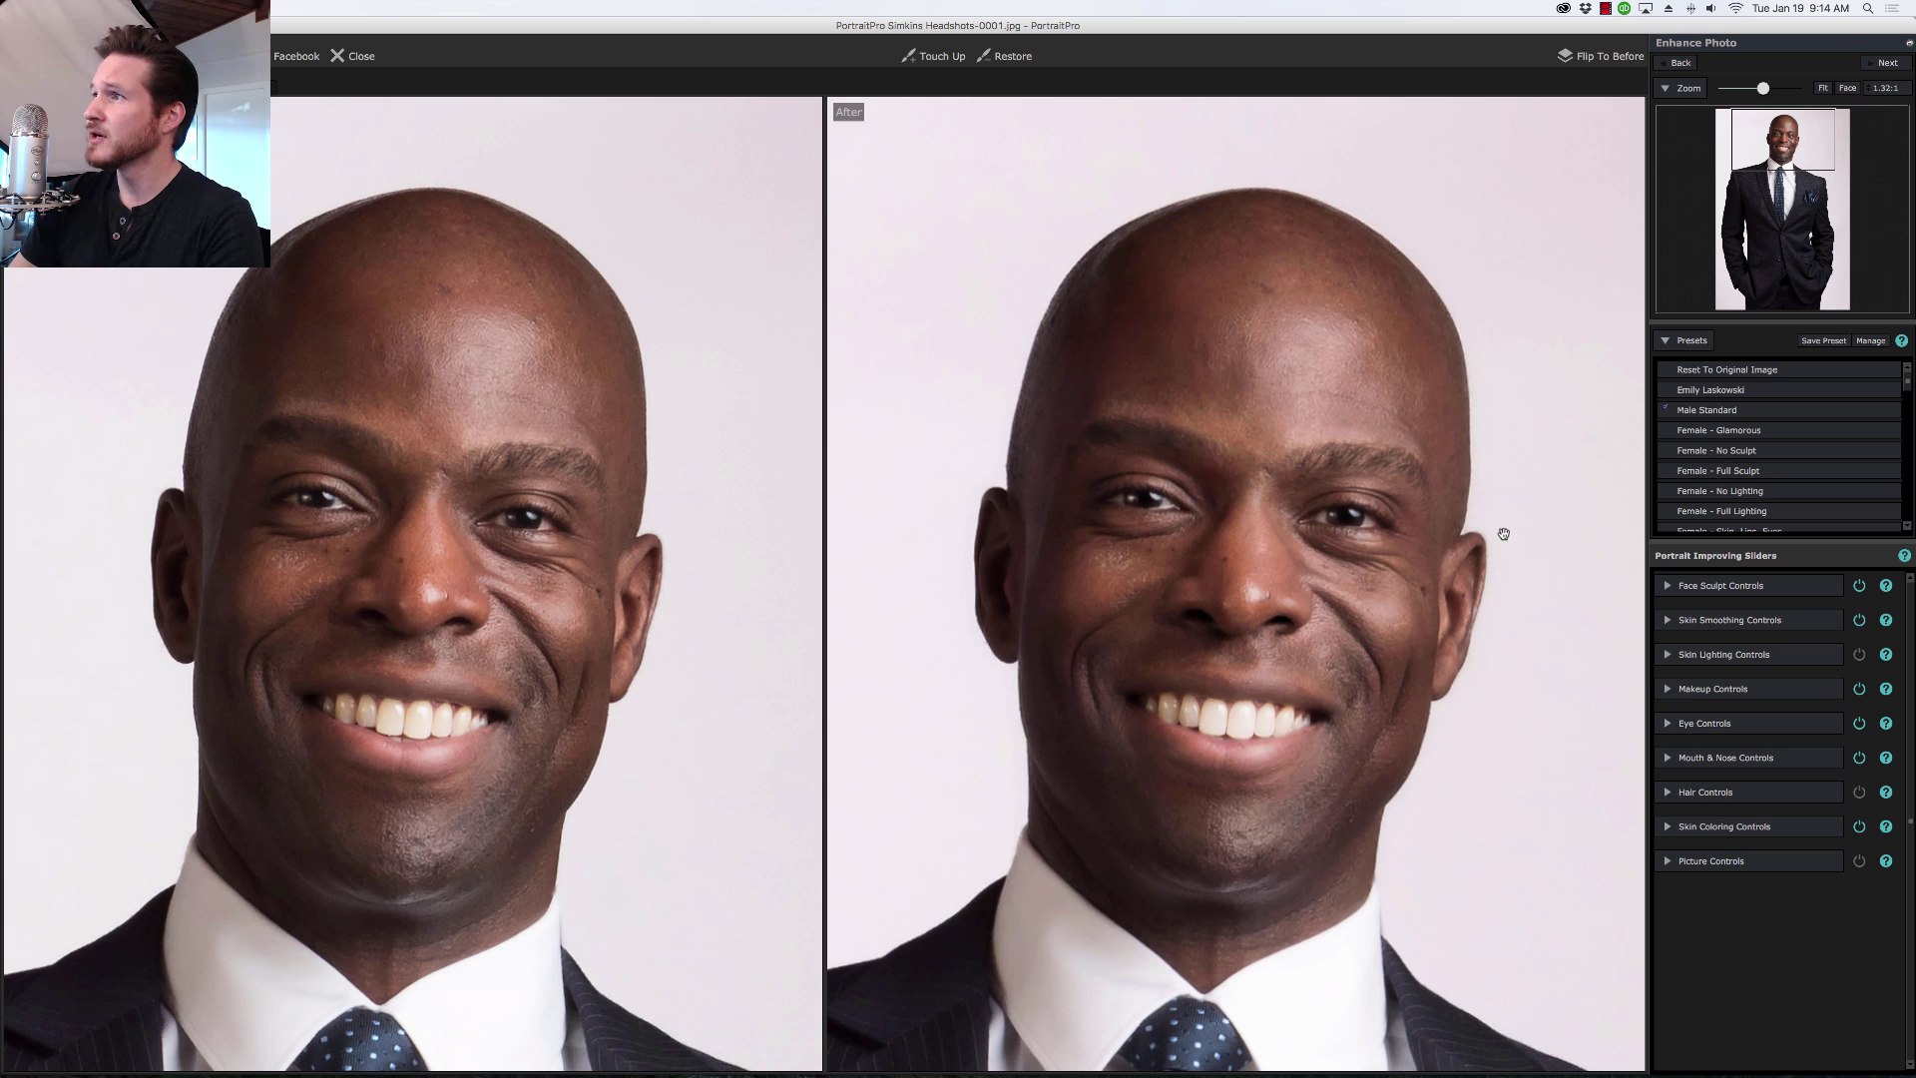
left_click(1737, 415)
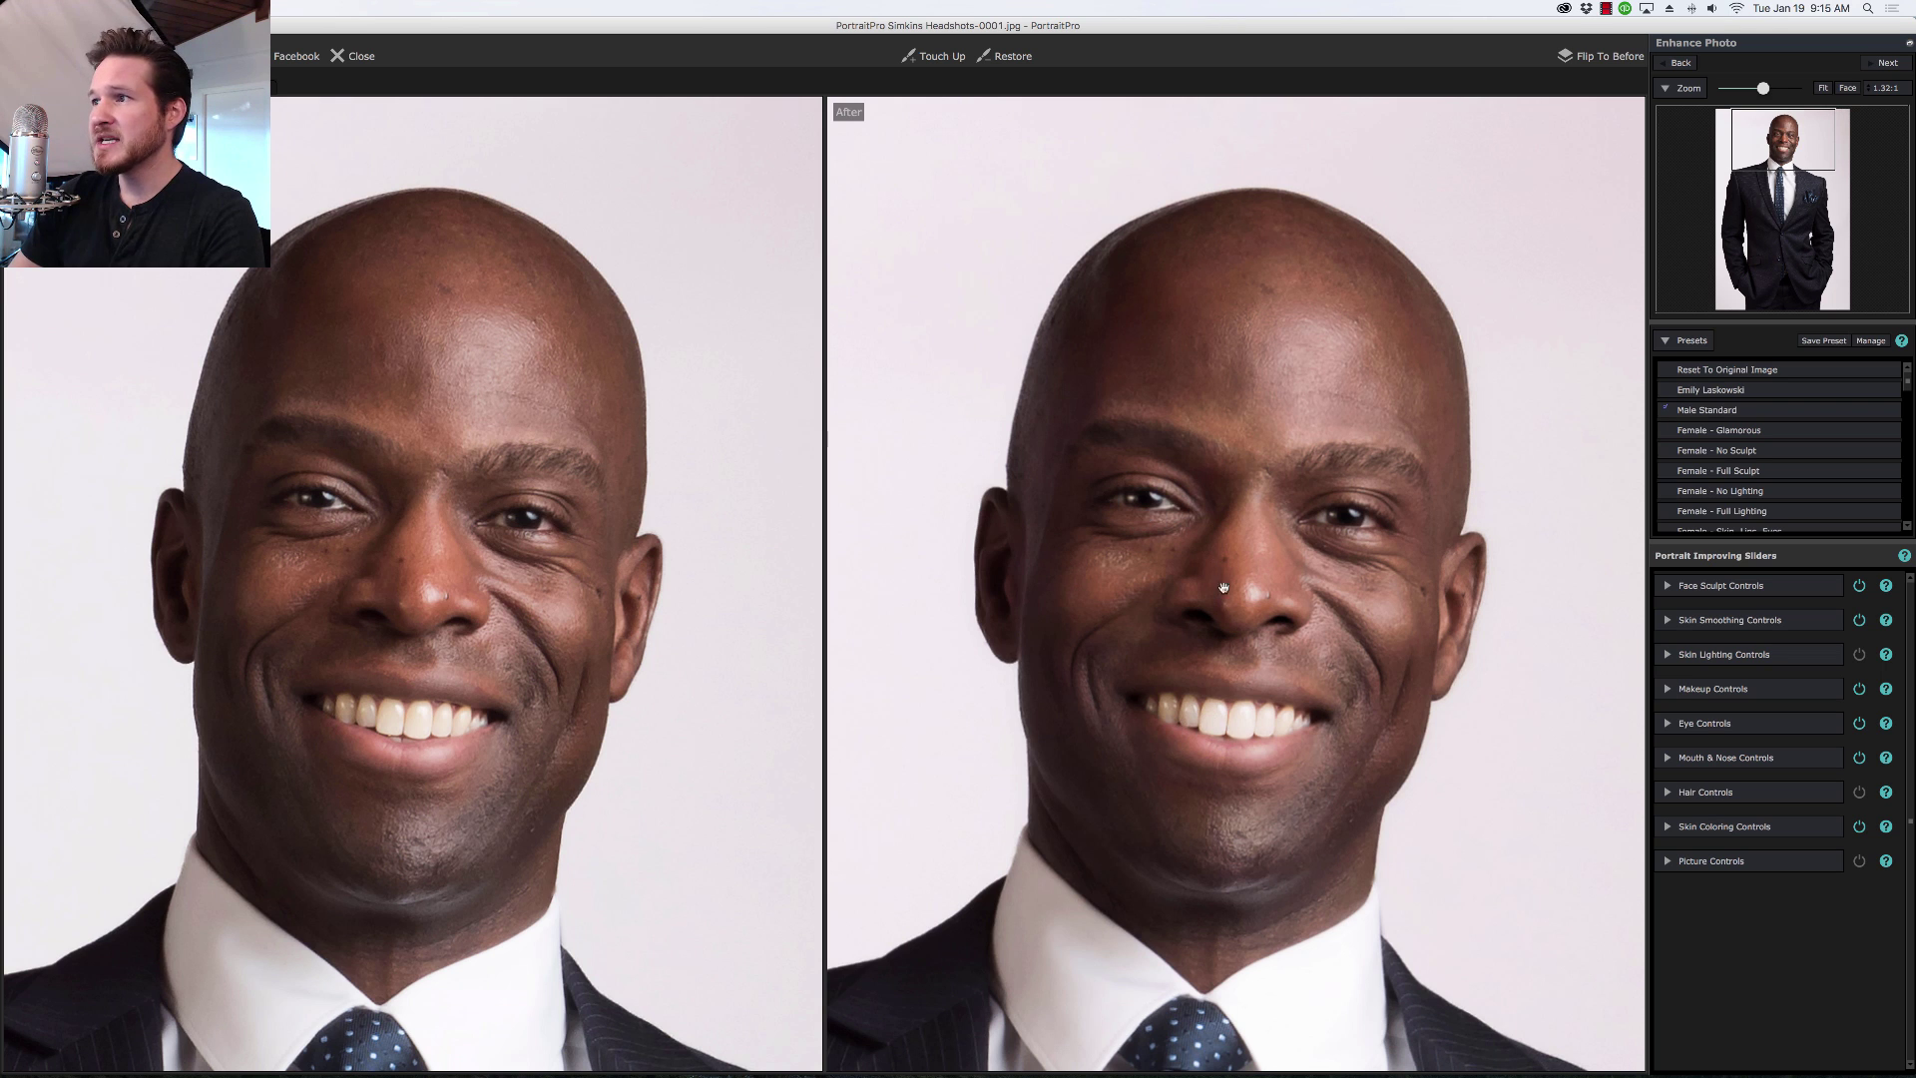
left_click(1827, 89)
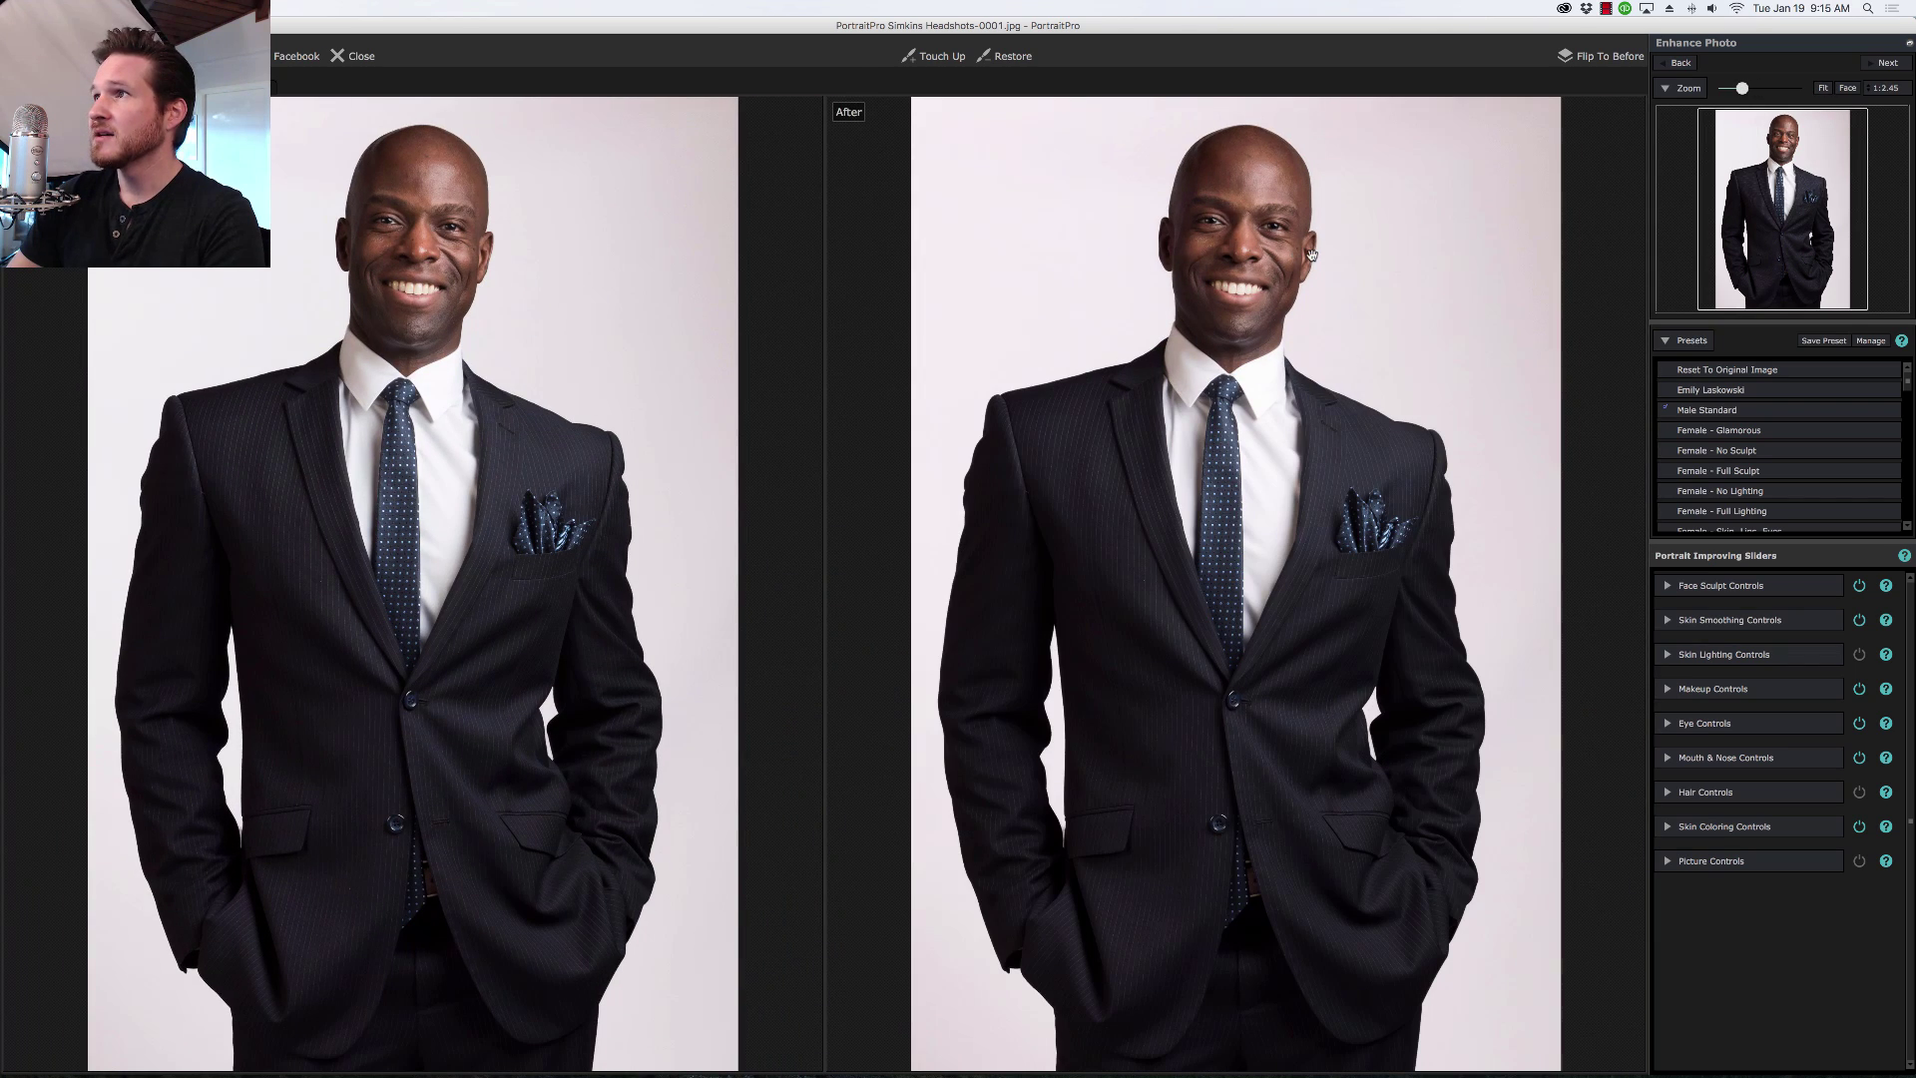
left_click_drag(1334, 255, 1334, 312)
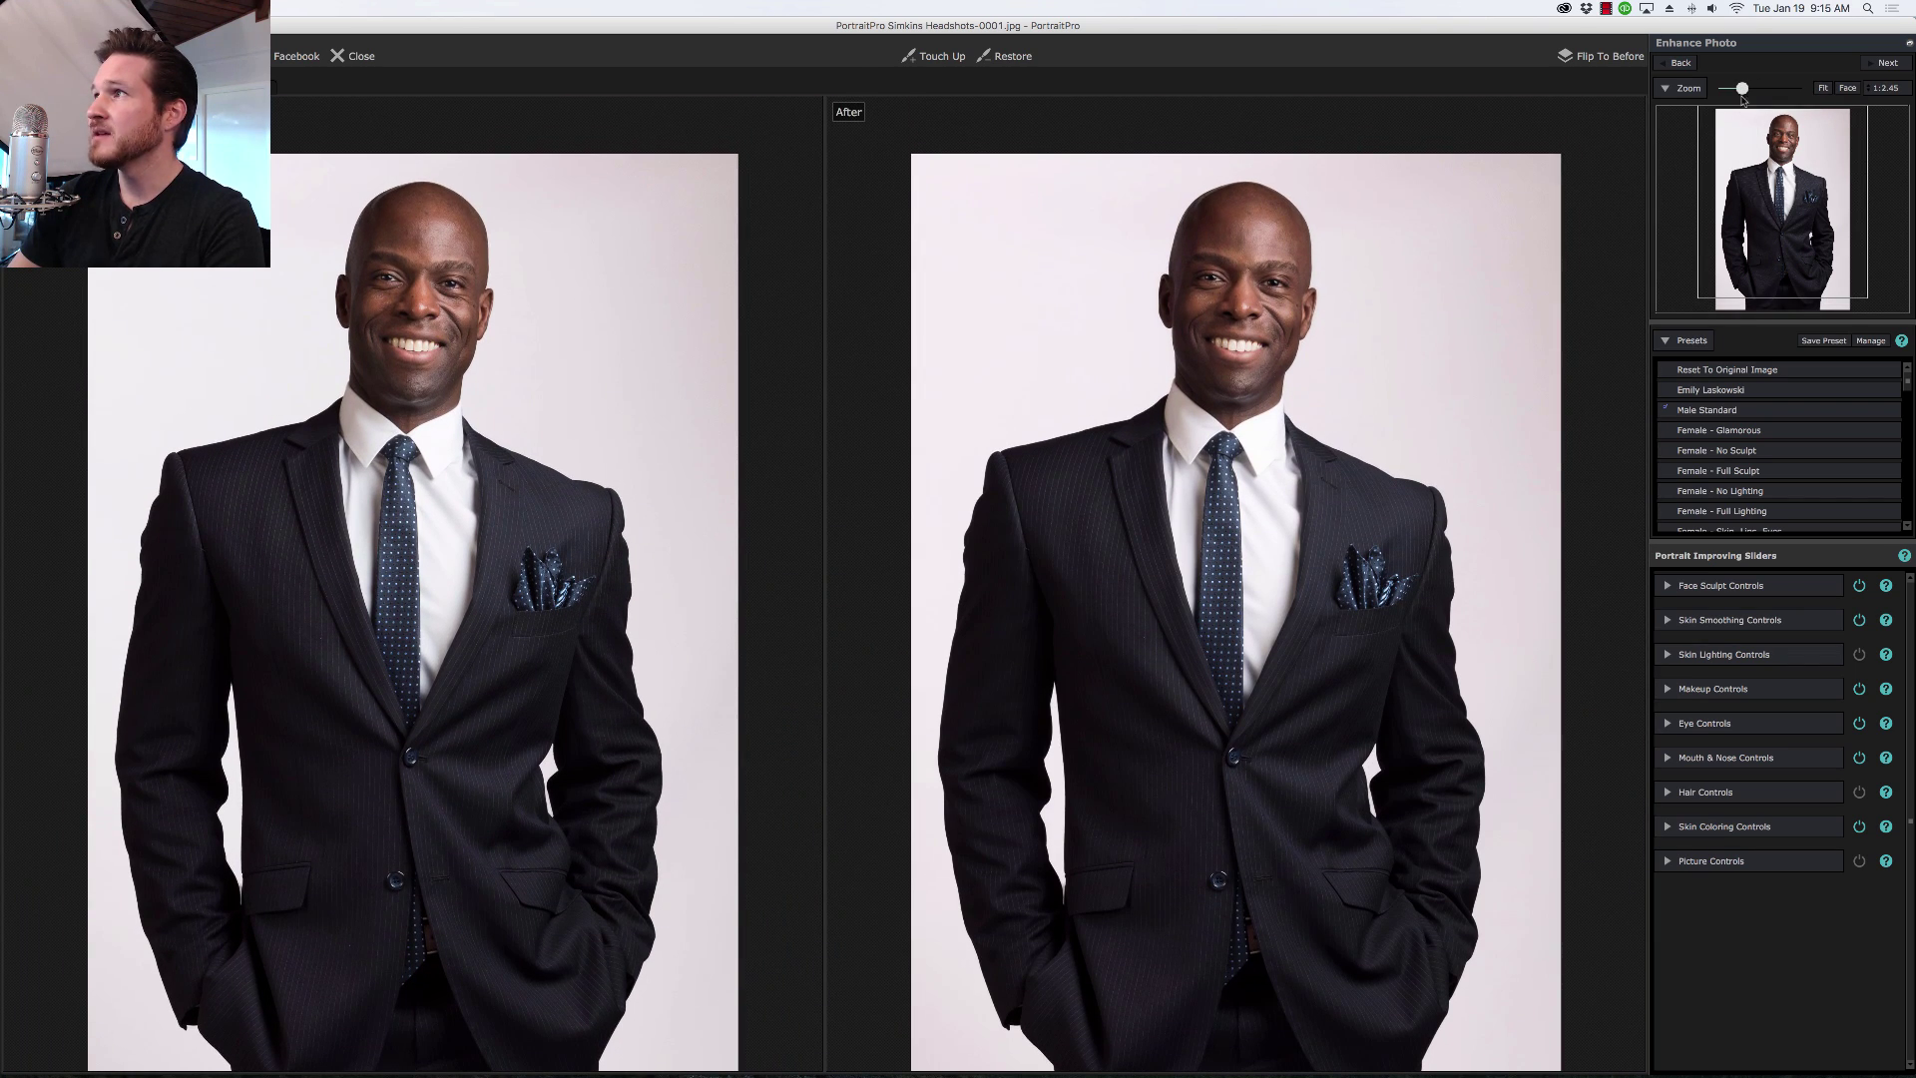
left_click_drag(1744, 89, 1752, 89)
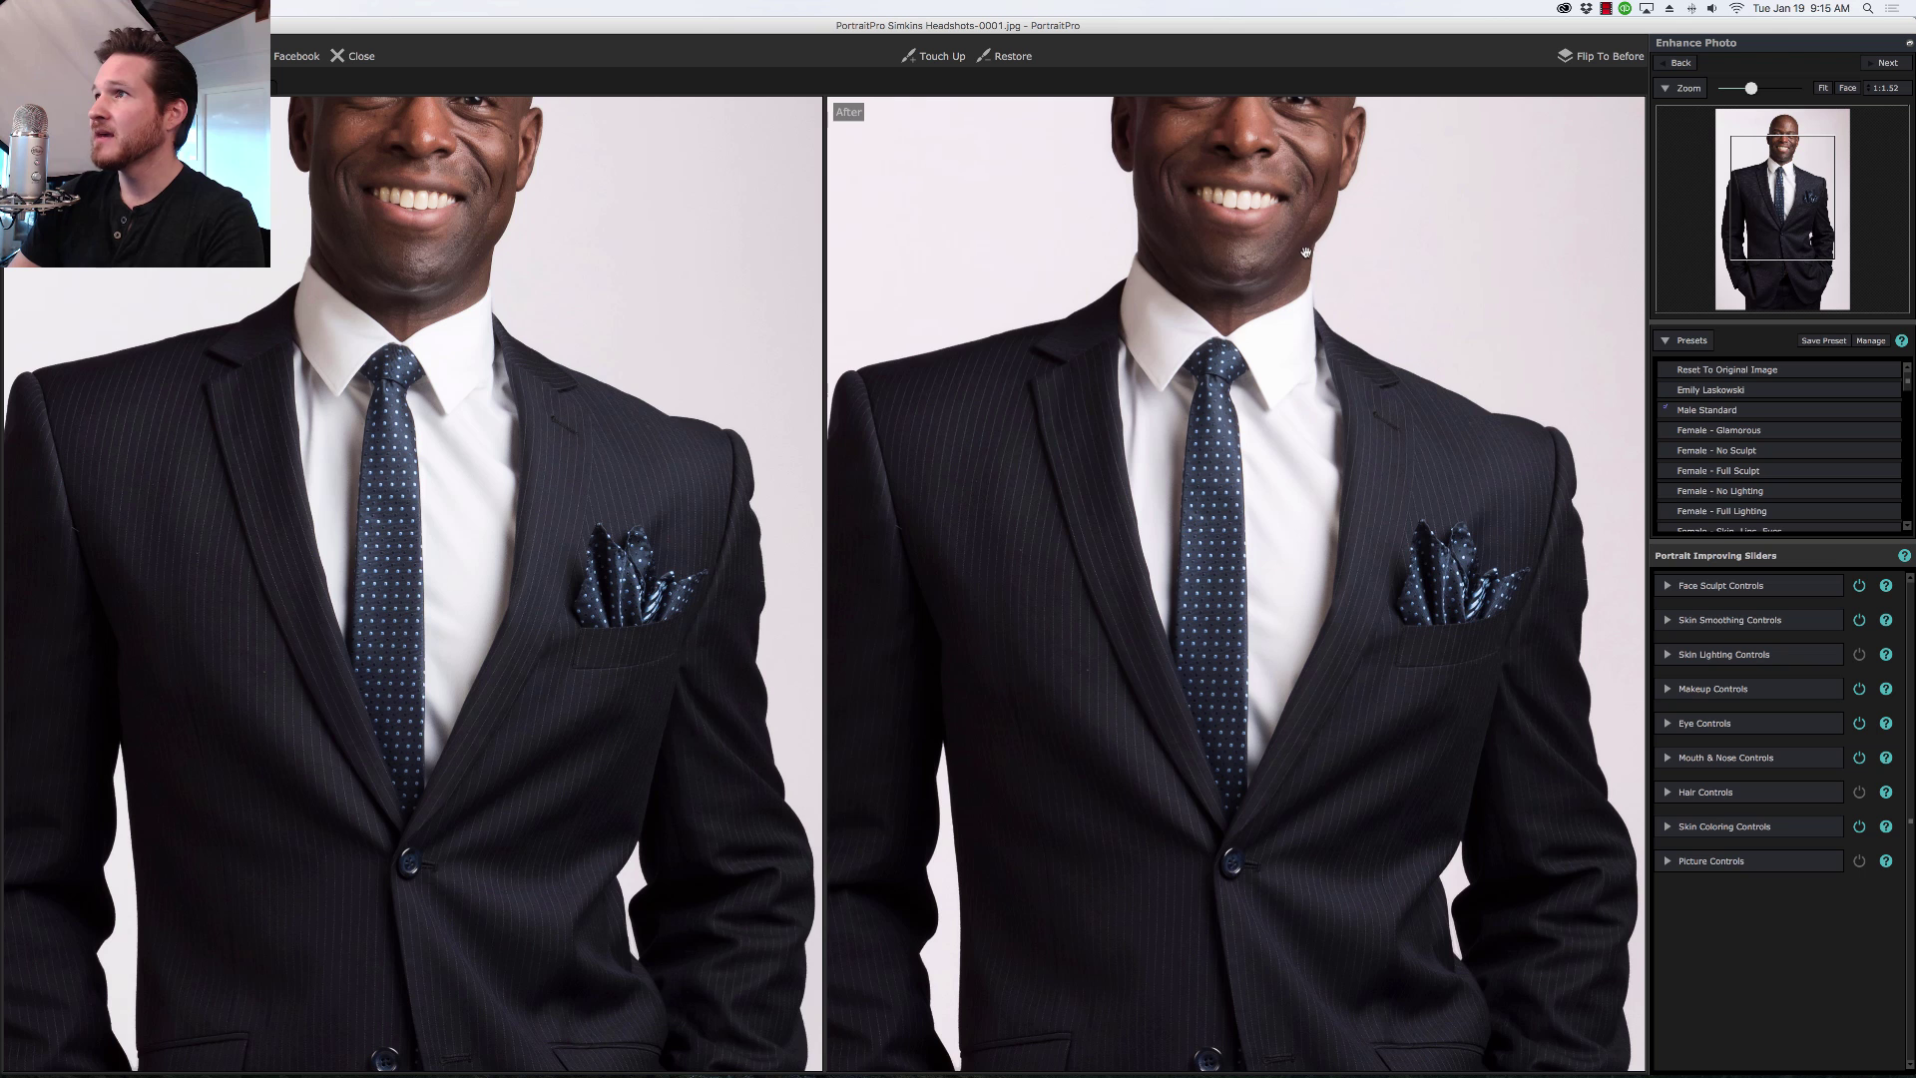
scroll(1308, 412, "up", 5)
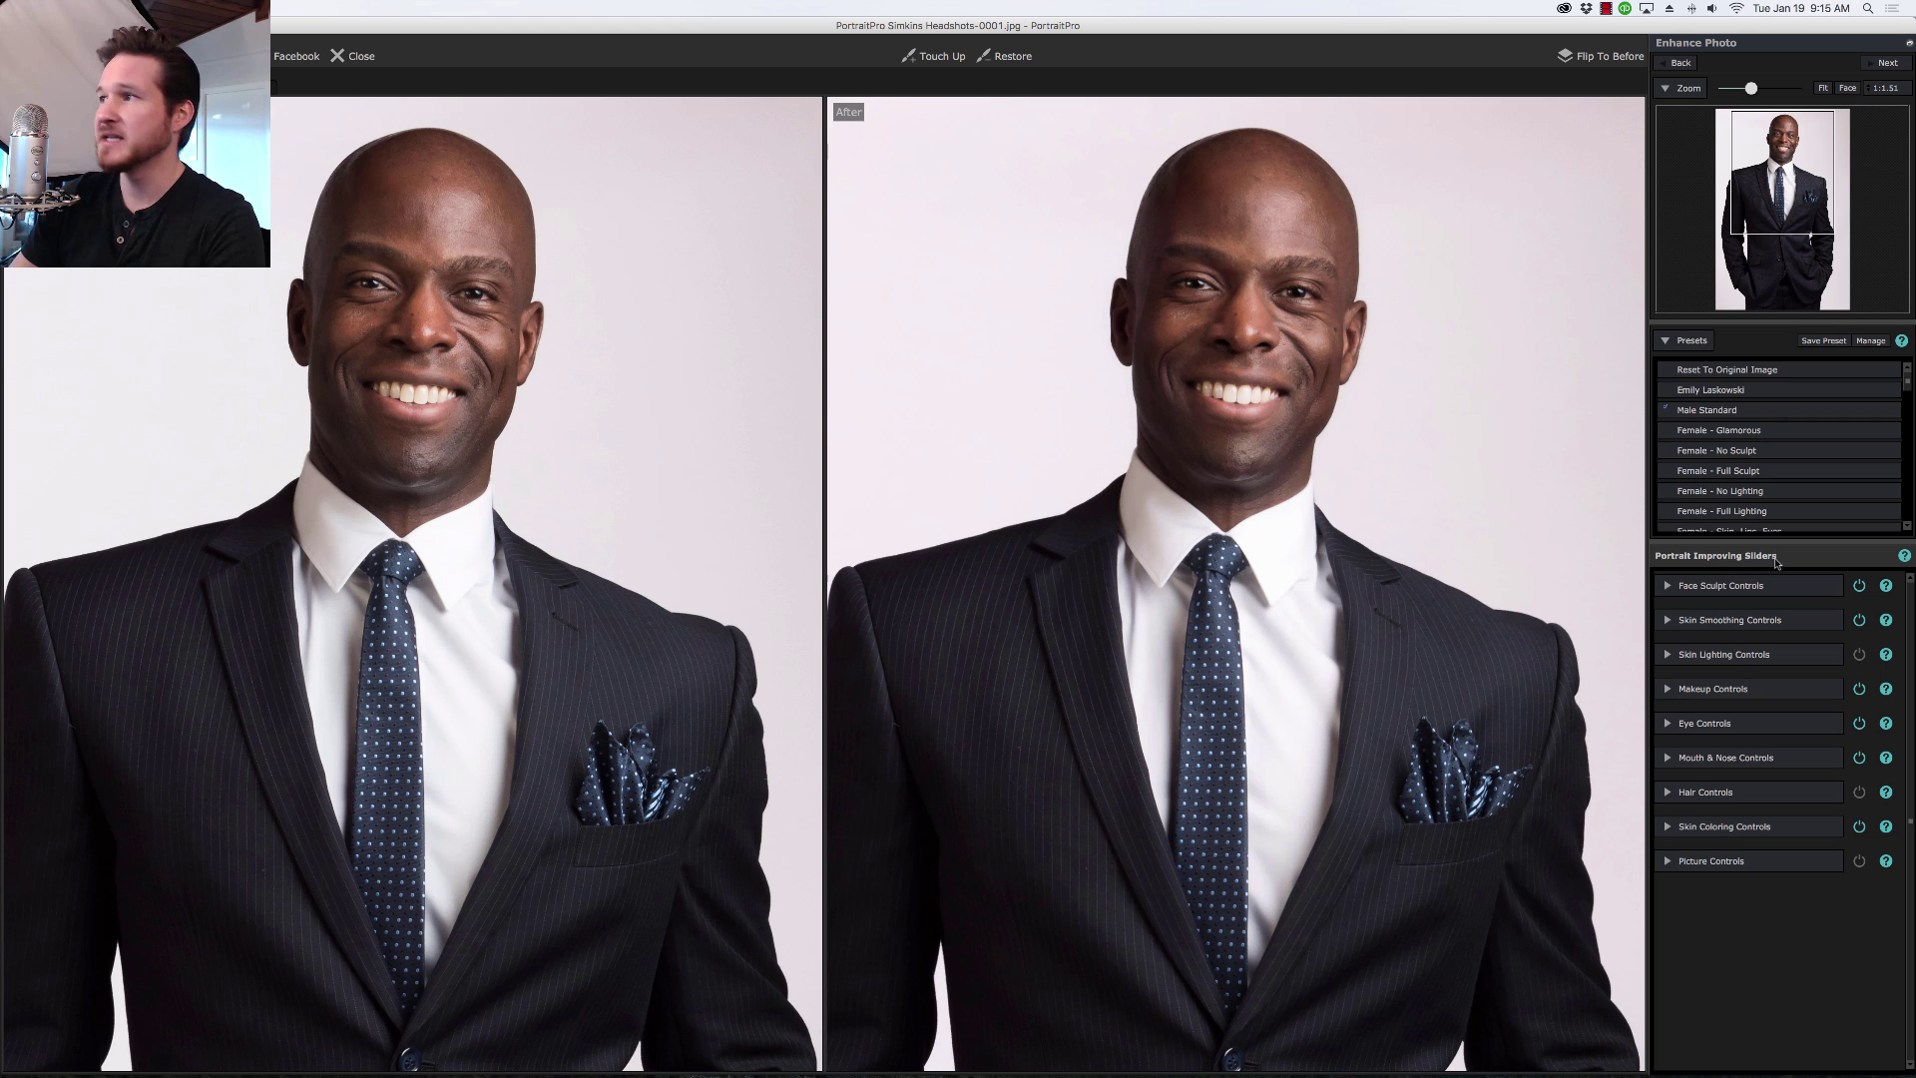
Step: Set the Face Sculpt sliders to Master Fade 42, Face Shape 39, Head Forward 47, Neck 36 and Nose 56
left_click(1799, 592)
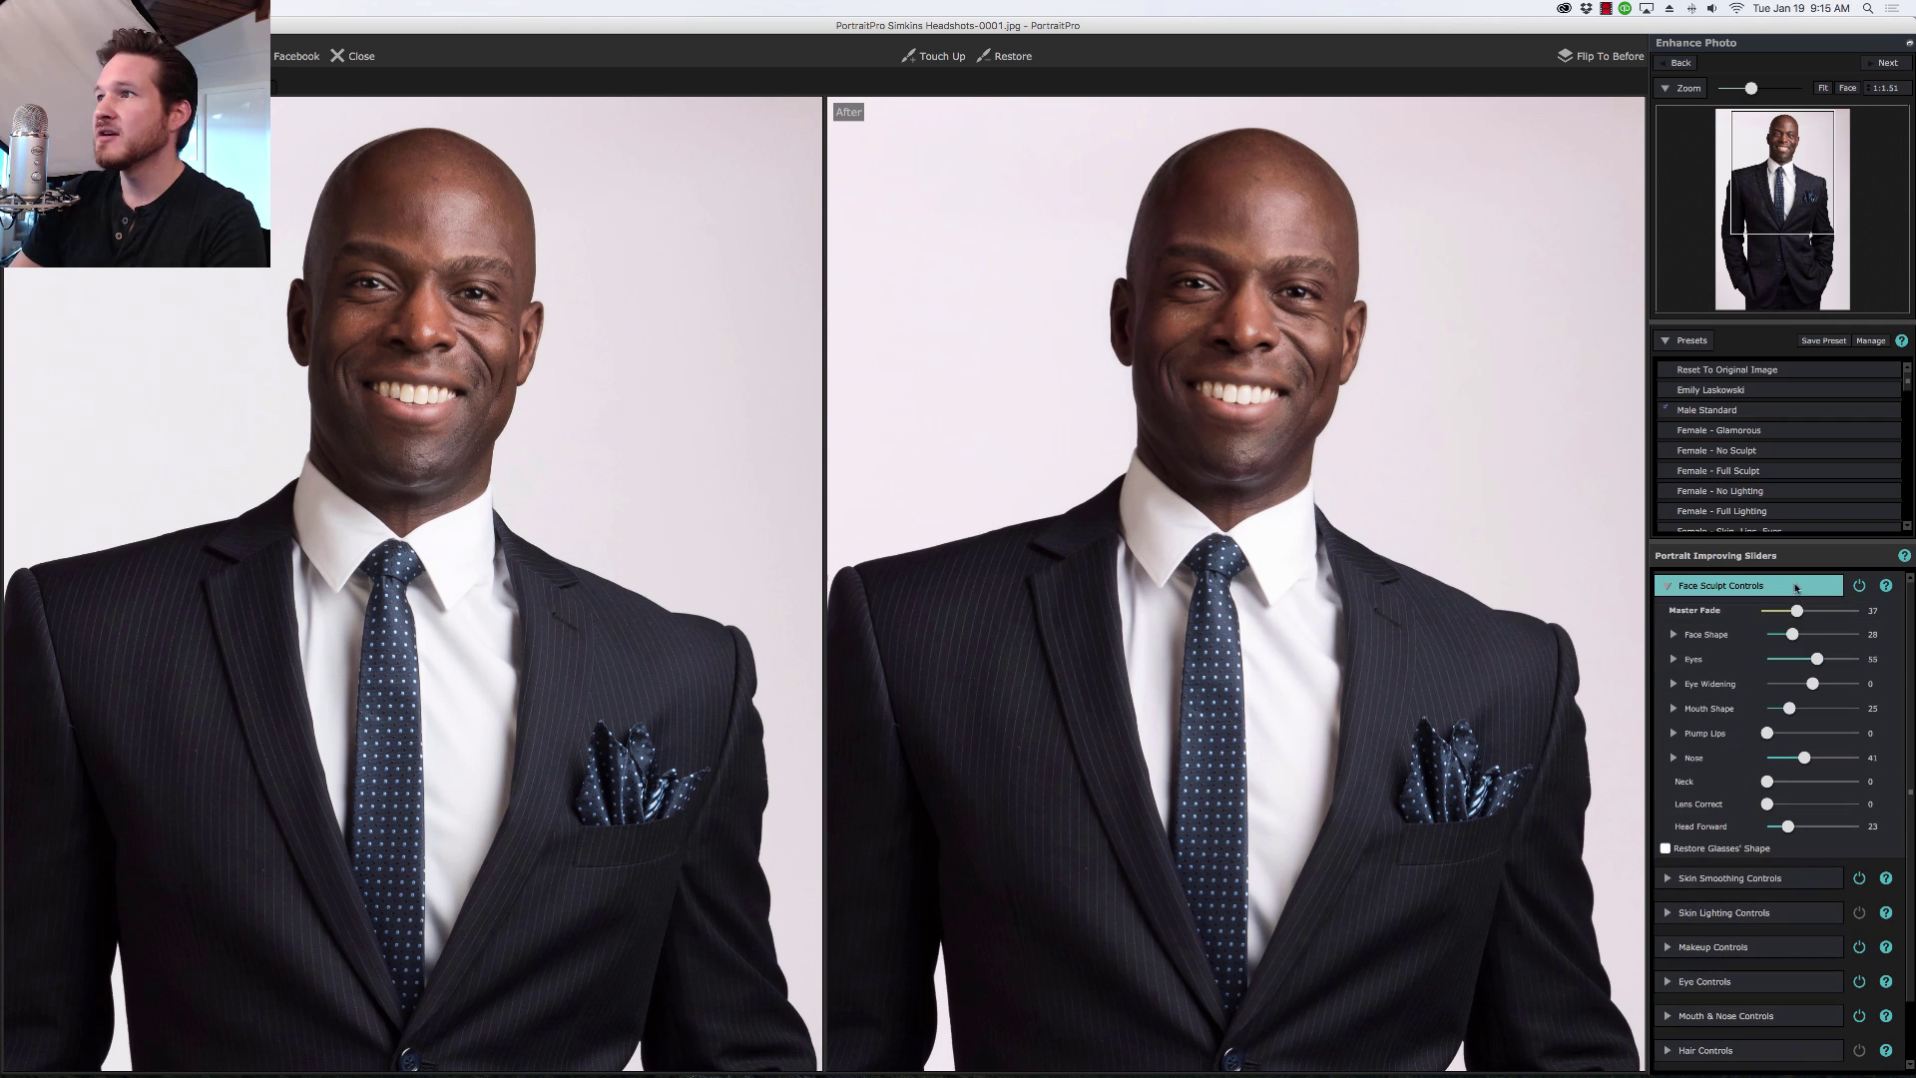
left_click(1796, 612)
left_click_drag(1797, 612, 1804, 612)
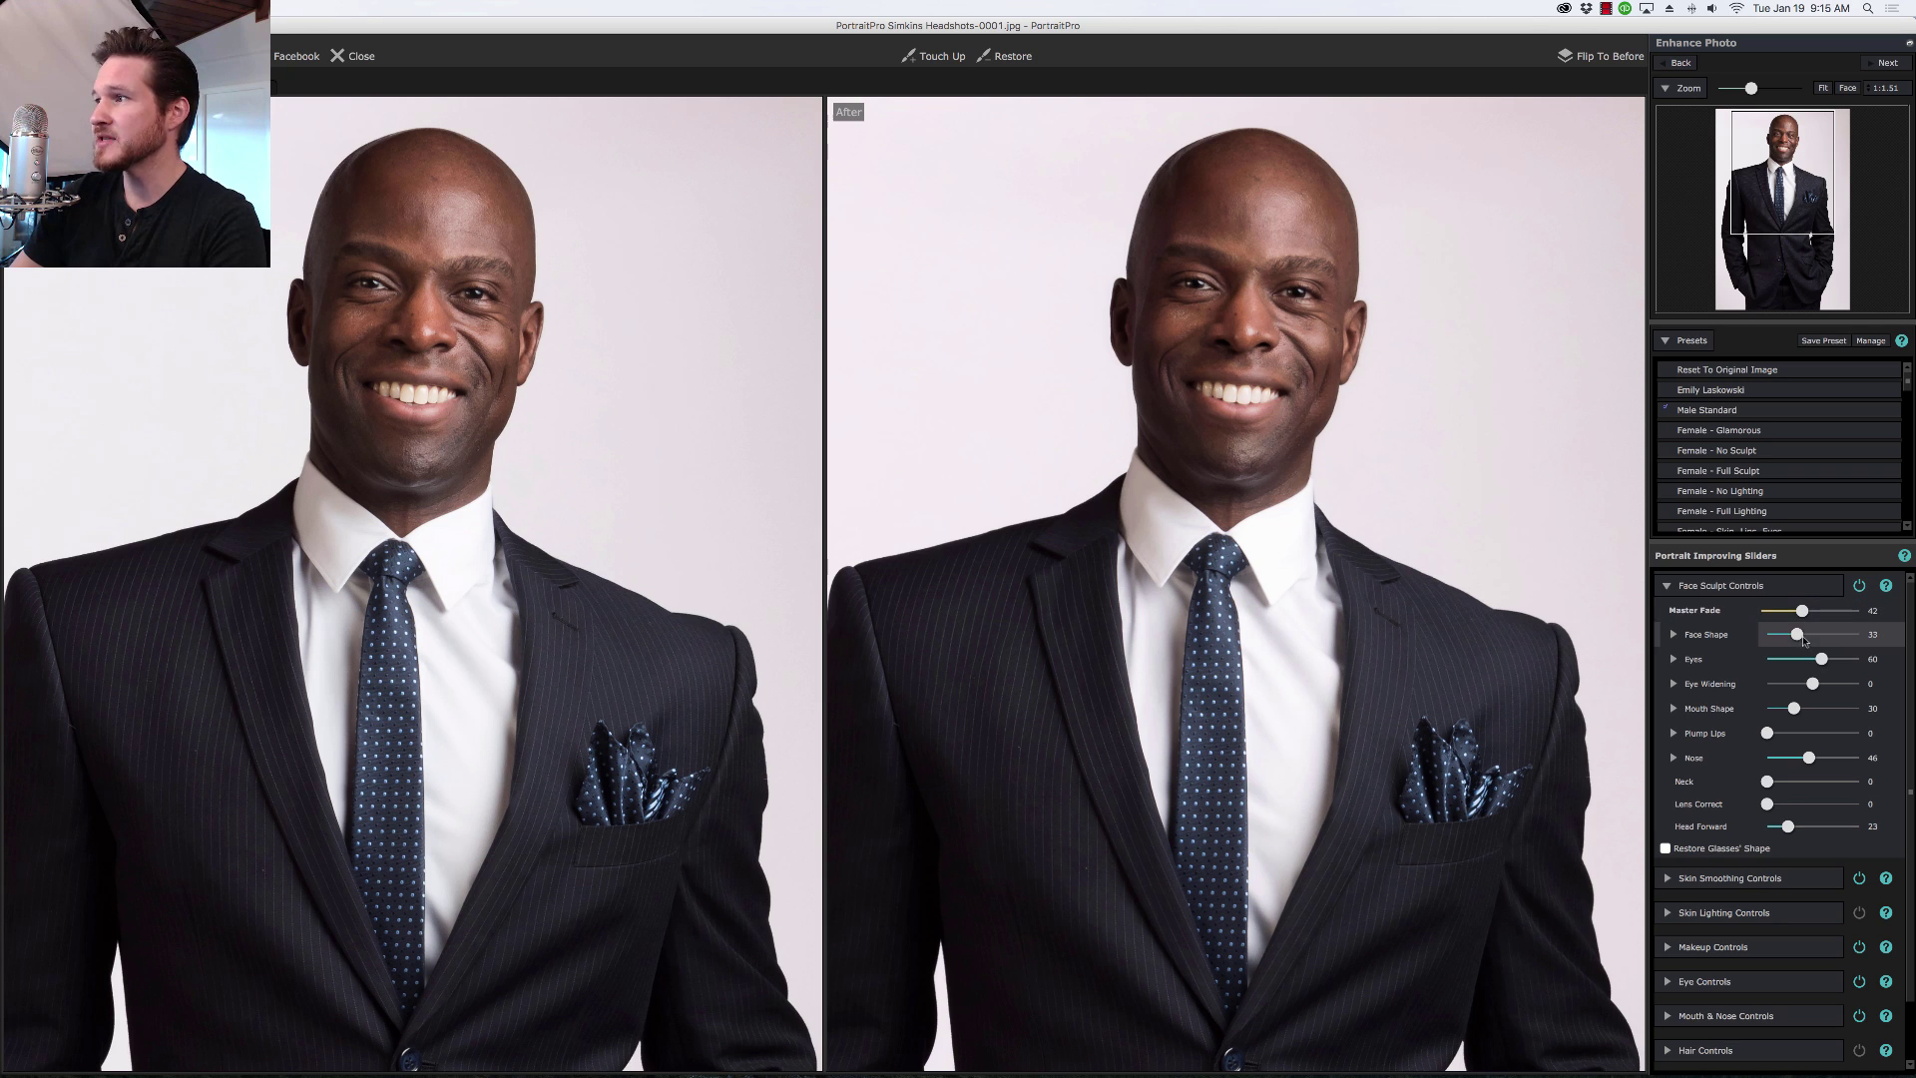
left_click_drag(1797, 635, 1802, 636)
mouse_move(1788, 830)
left_mouse_down()
mouse_move(1912, 829)
mouse_move(1812, 827)
left_mouse_up()
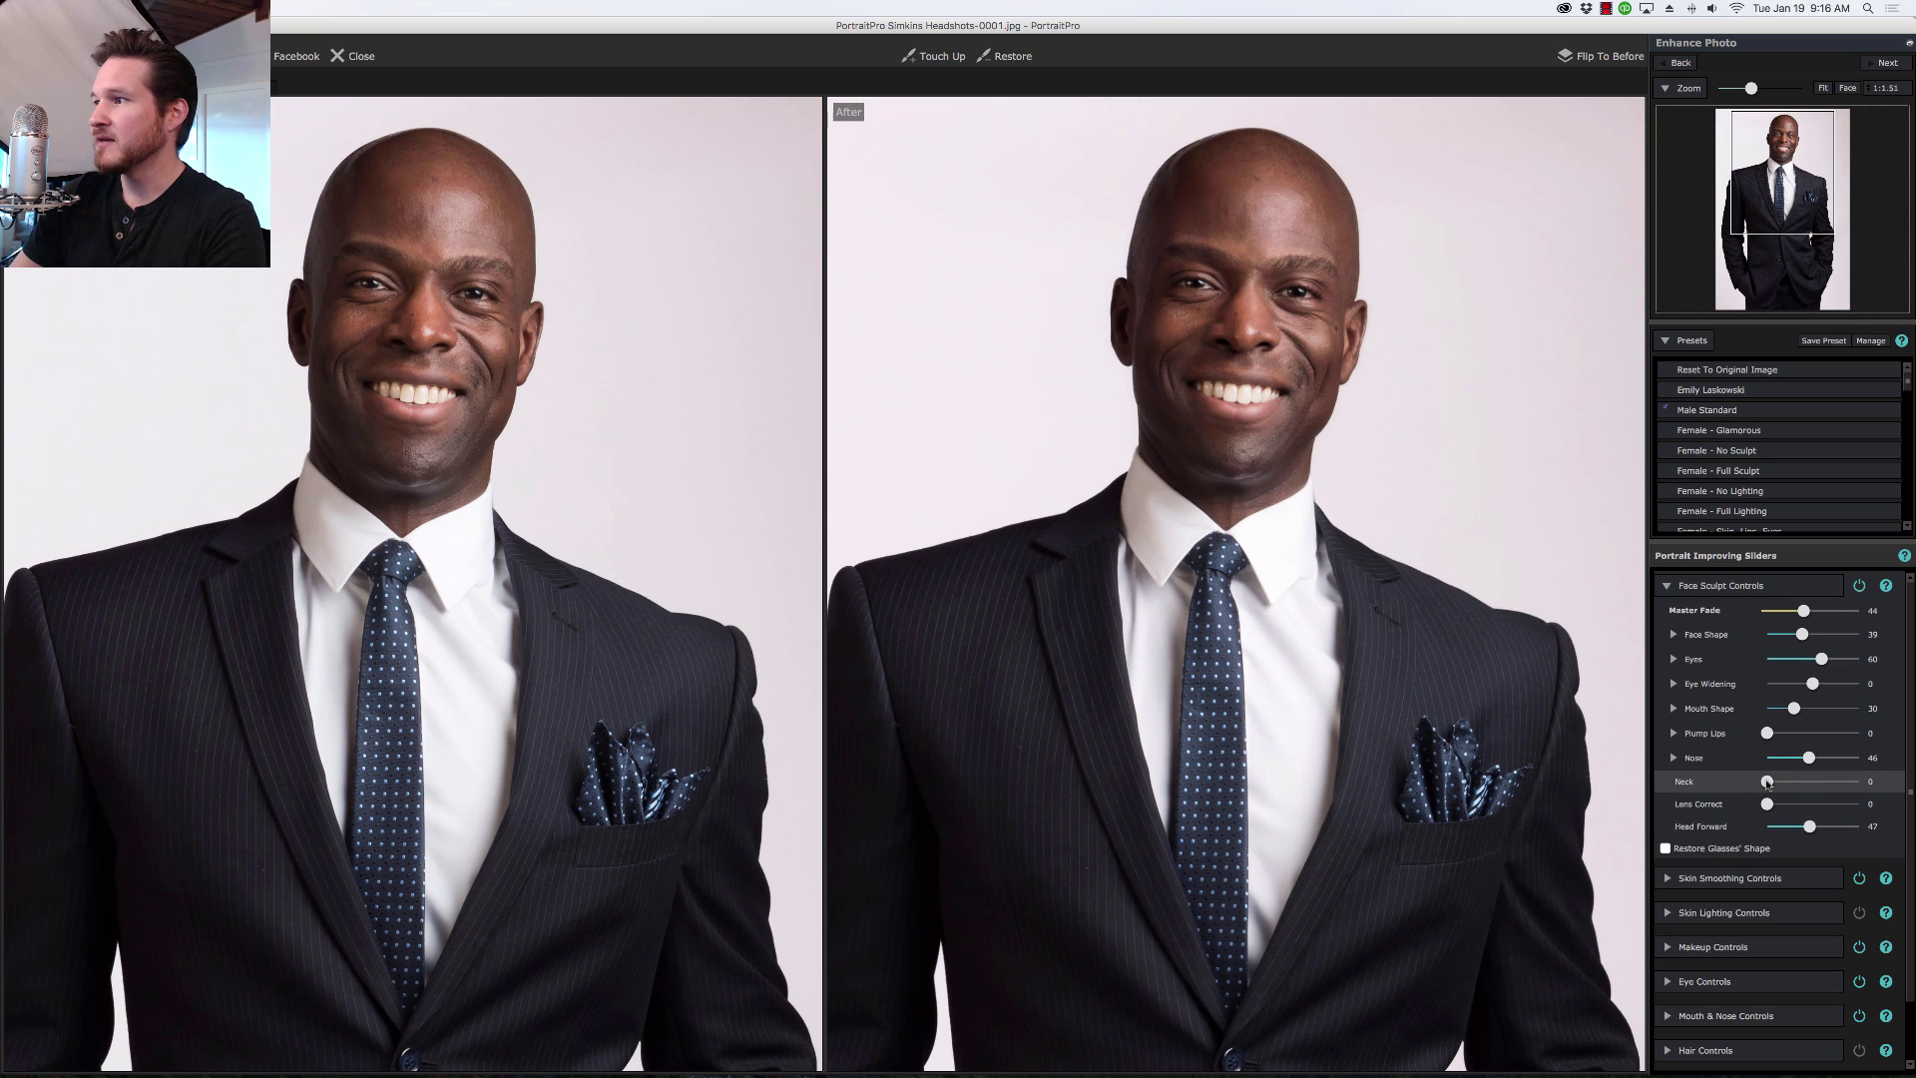
left_click_drag(1767, 782, 1820, 767)
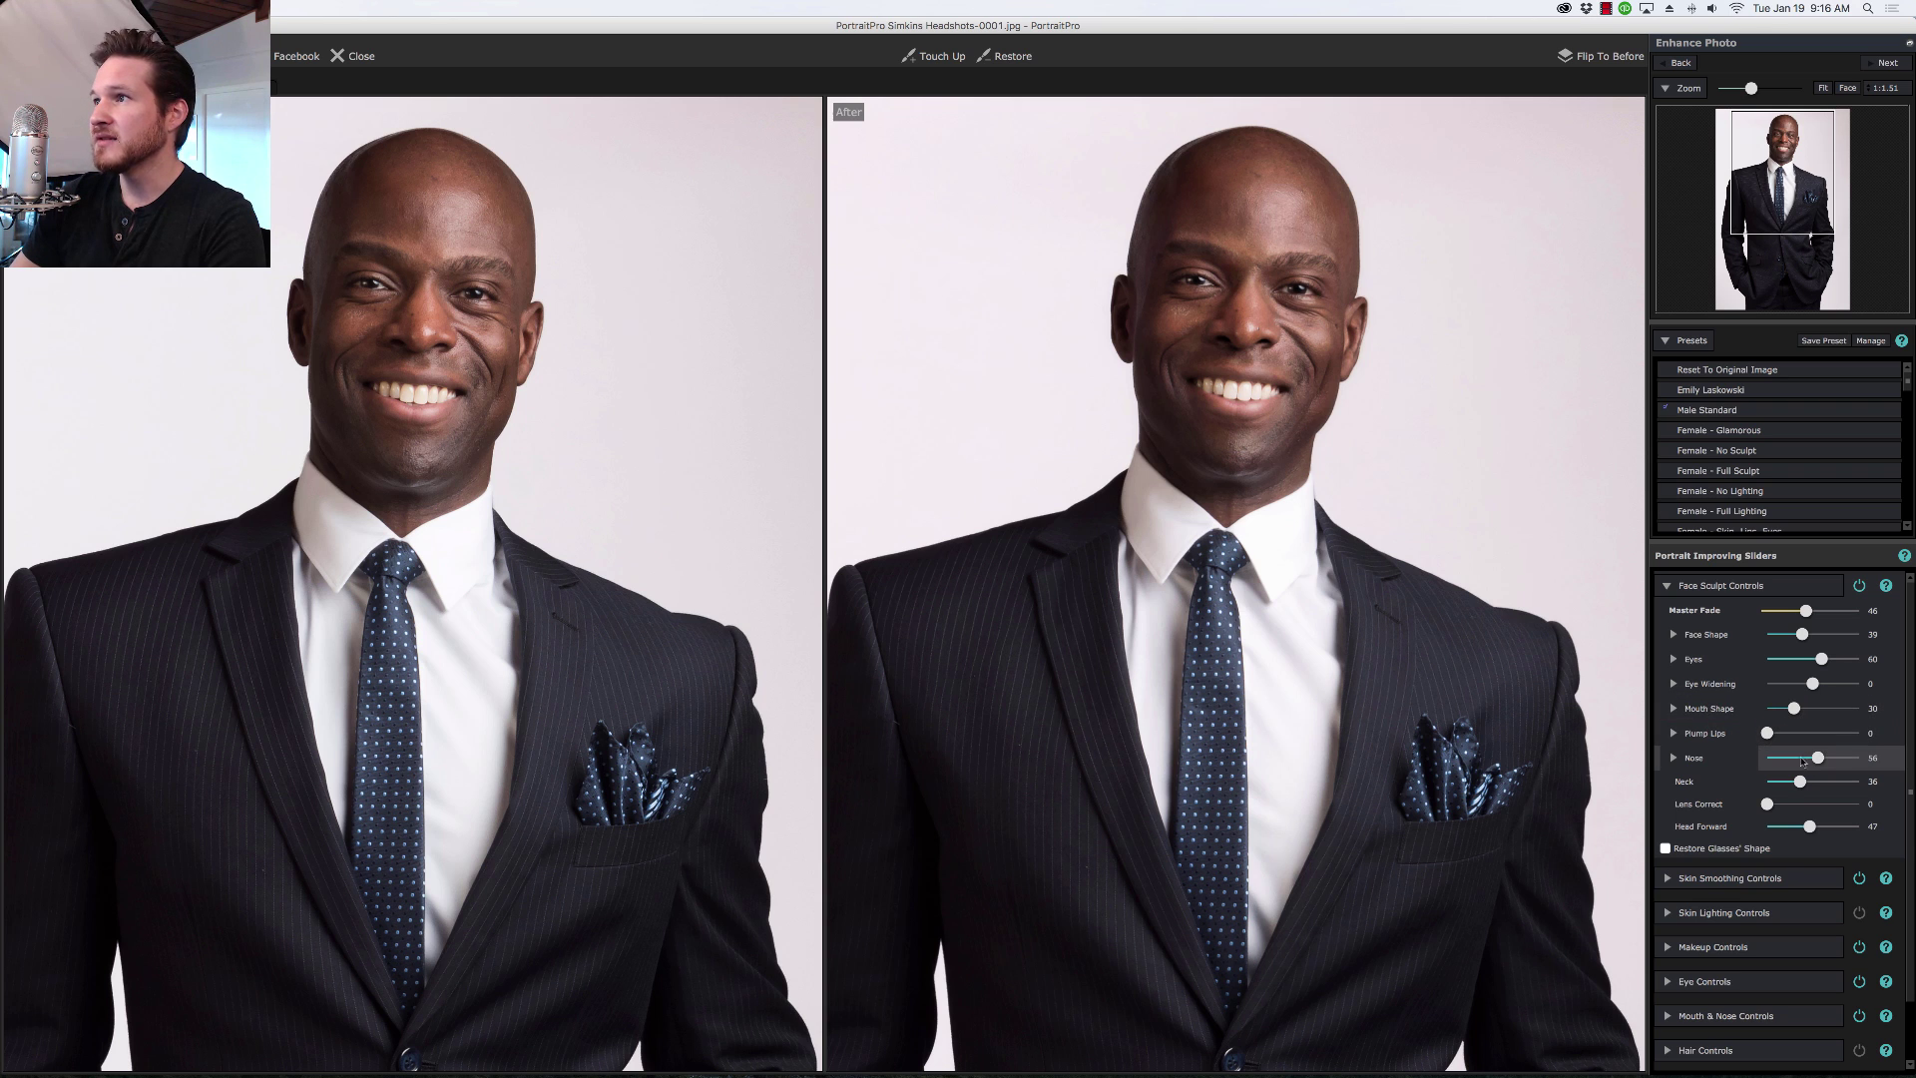
Step: Edit the skin area for Skin Smoothing, extending it over the top of the bald head and down the neck to the collar
left_click(1756, 880)
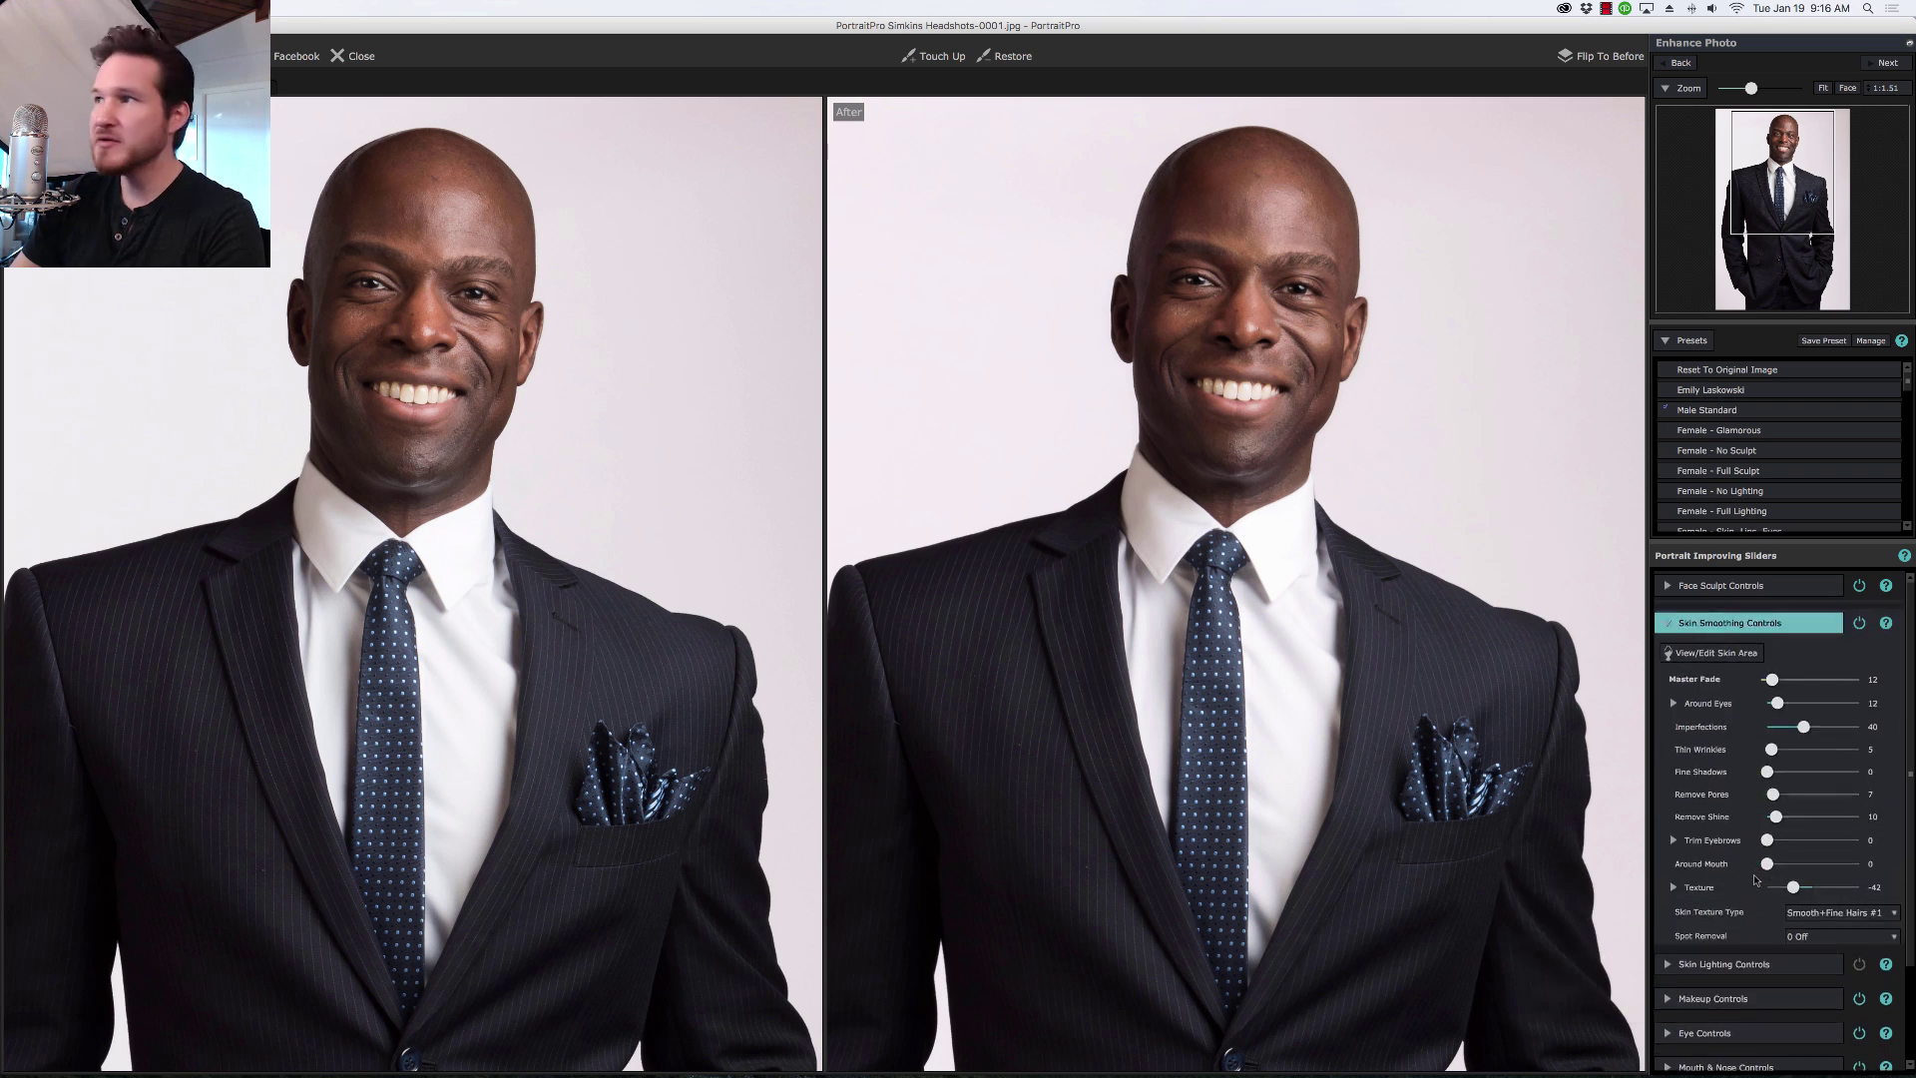
left_click(1733, 650)
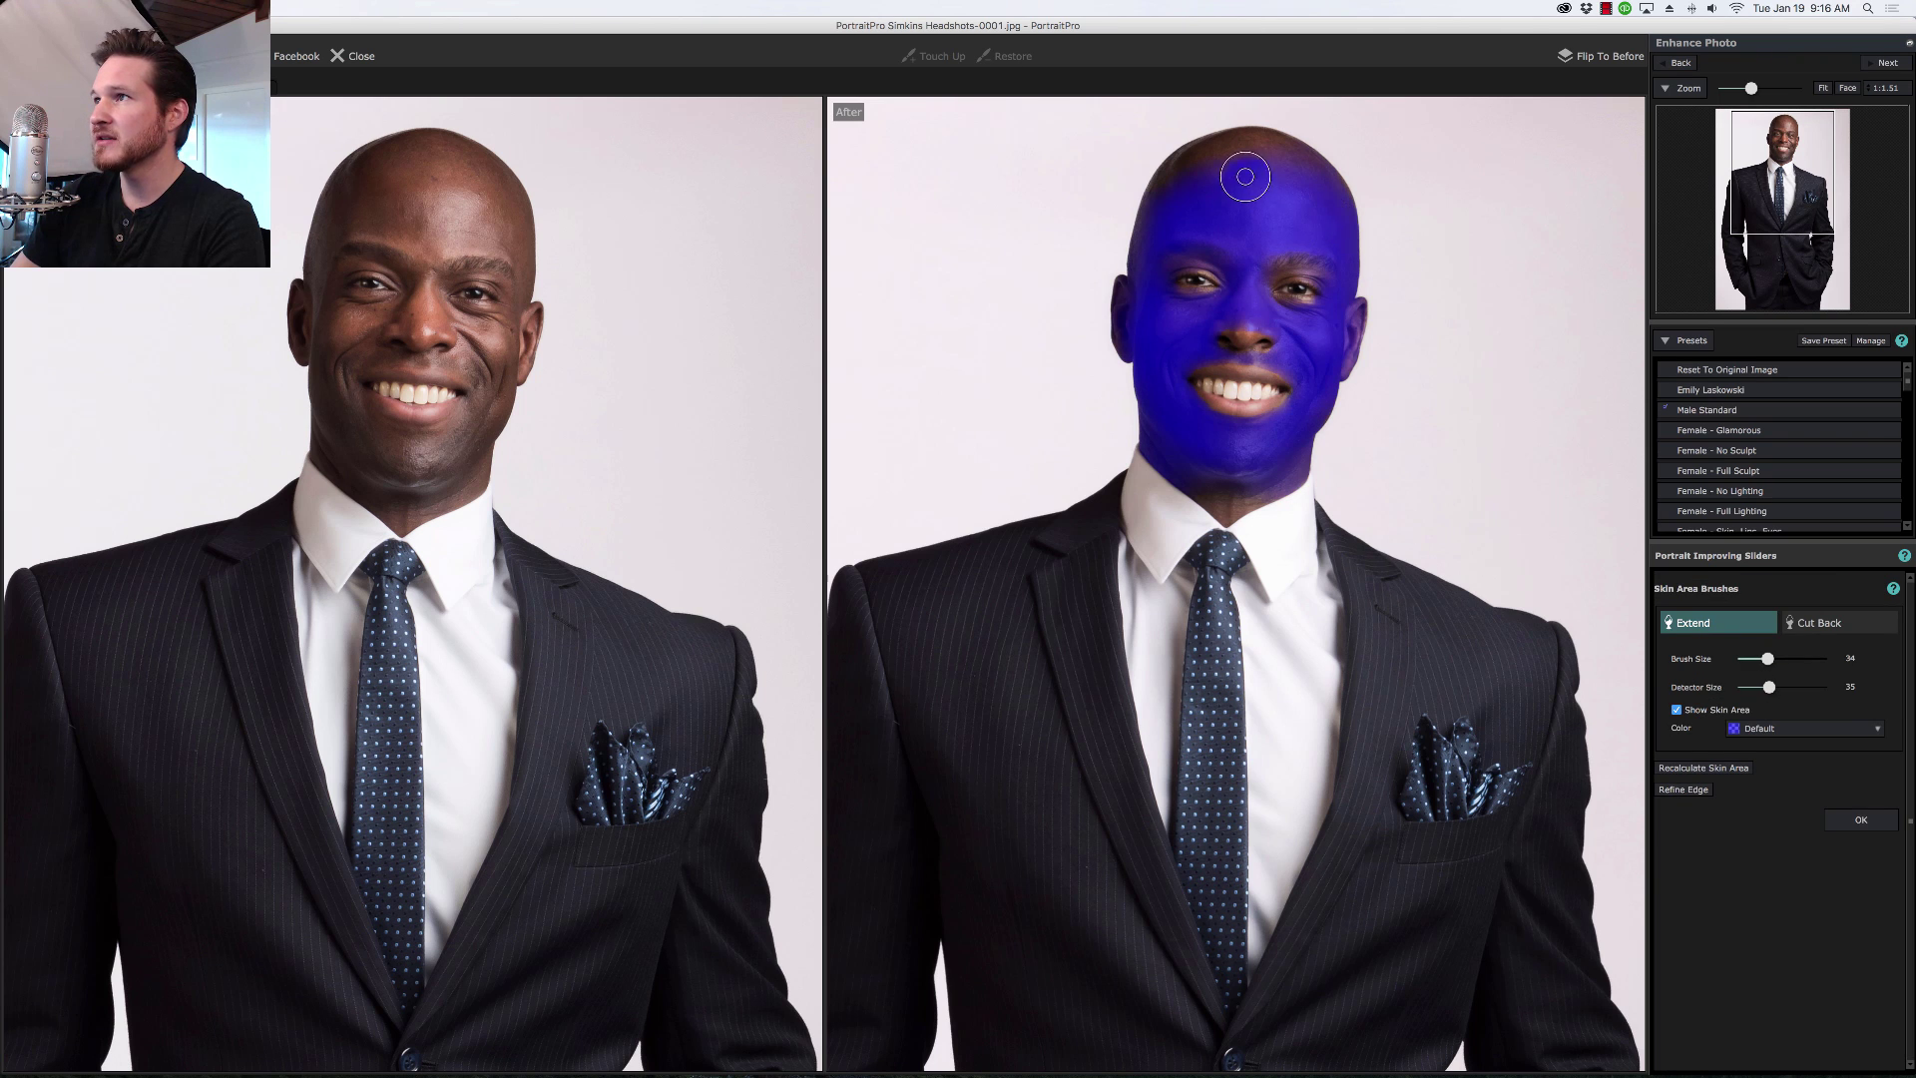
mouse_move(1240, 153)
left_mouse_down()
mouse_move(1185, 170)
mouse_move(1265, 149)
mouse_move(1299, 167)
mouse_move(1178, 166)
mouse_move(1163, 212)
mouse_move(1169, 191)
left_mouse_up()
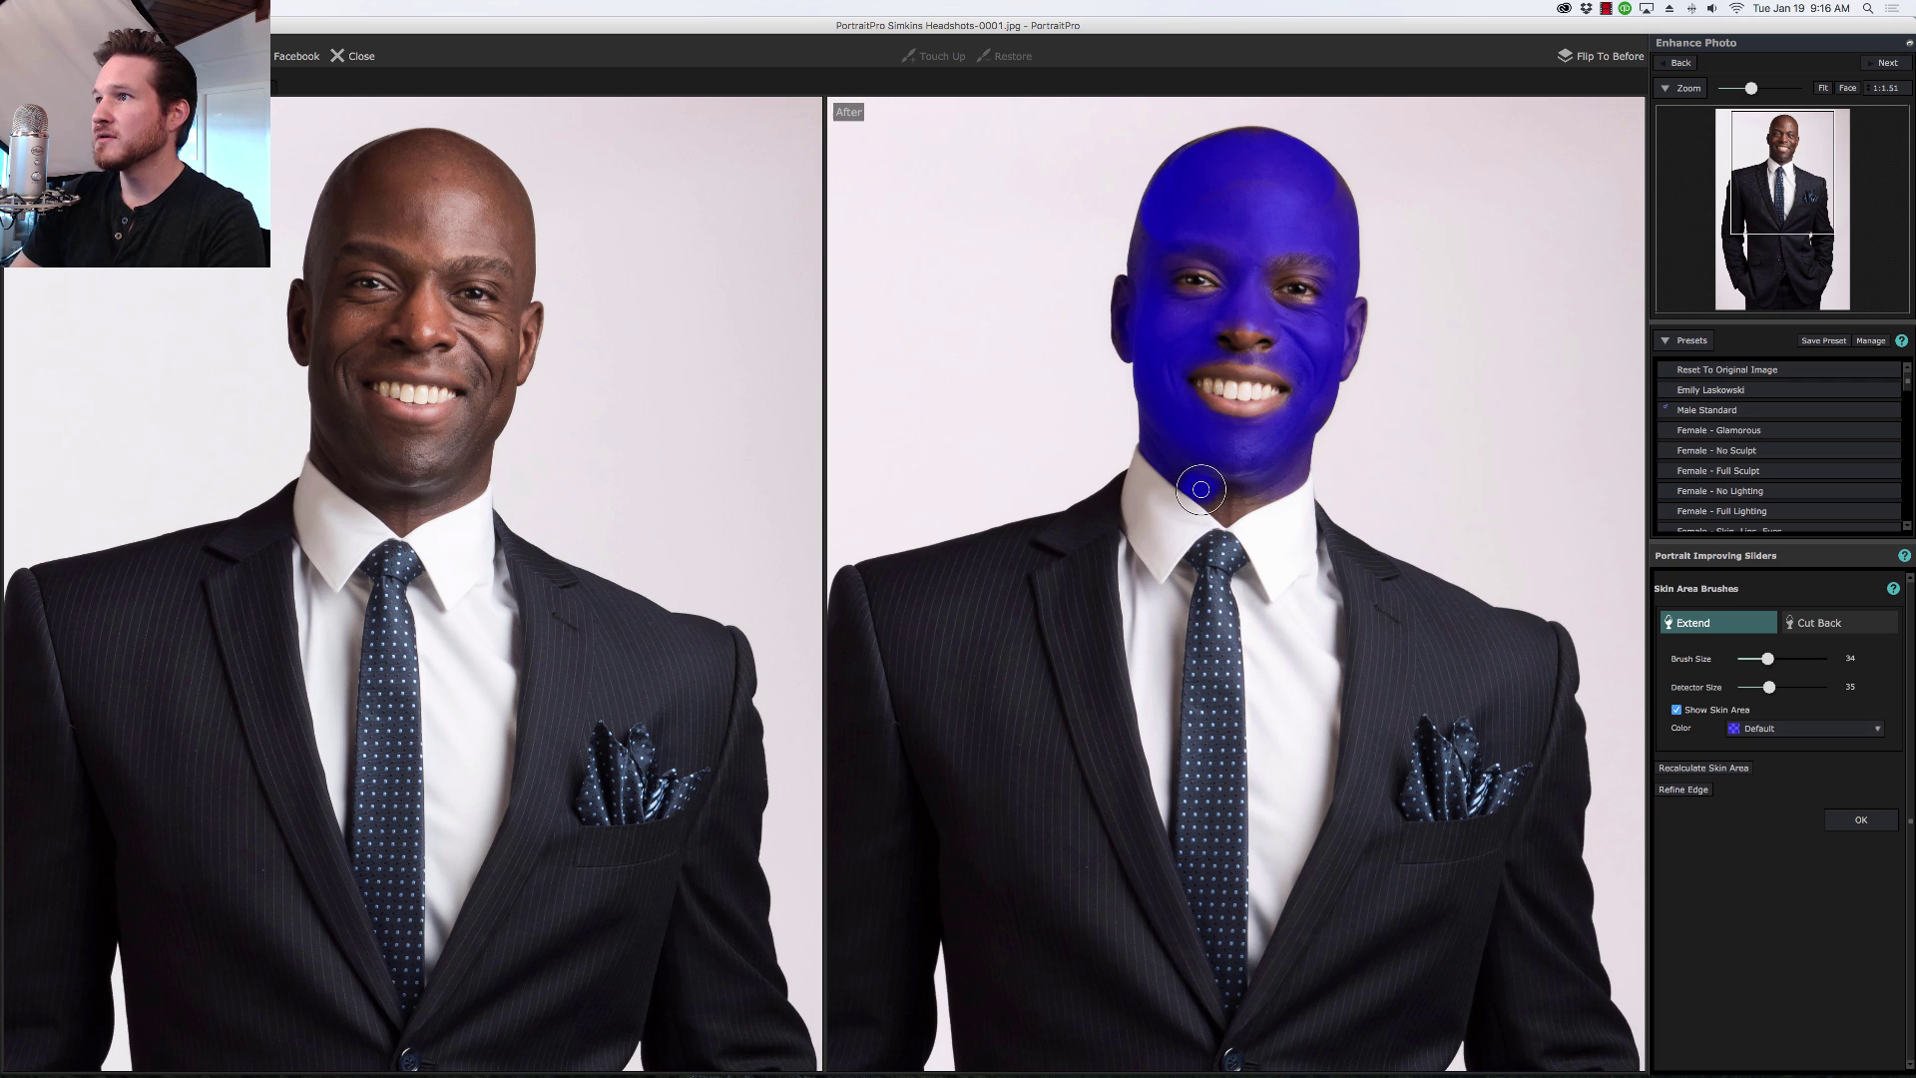
mouse_move(1201, 489)
left_mouse_down()
mouse_move(1281, 474)
mouse_move(1166, 446)
mouse_move(1223, 504)
left_mouse_up()
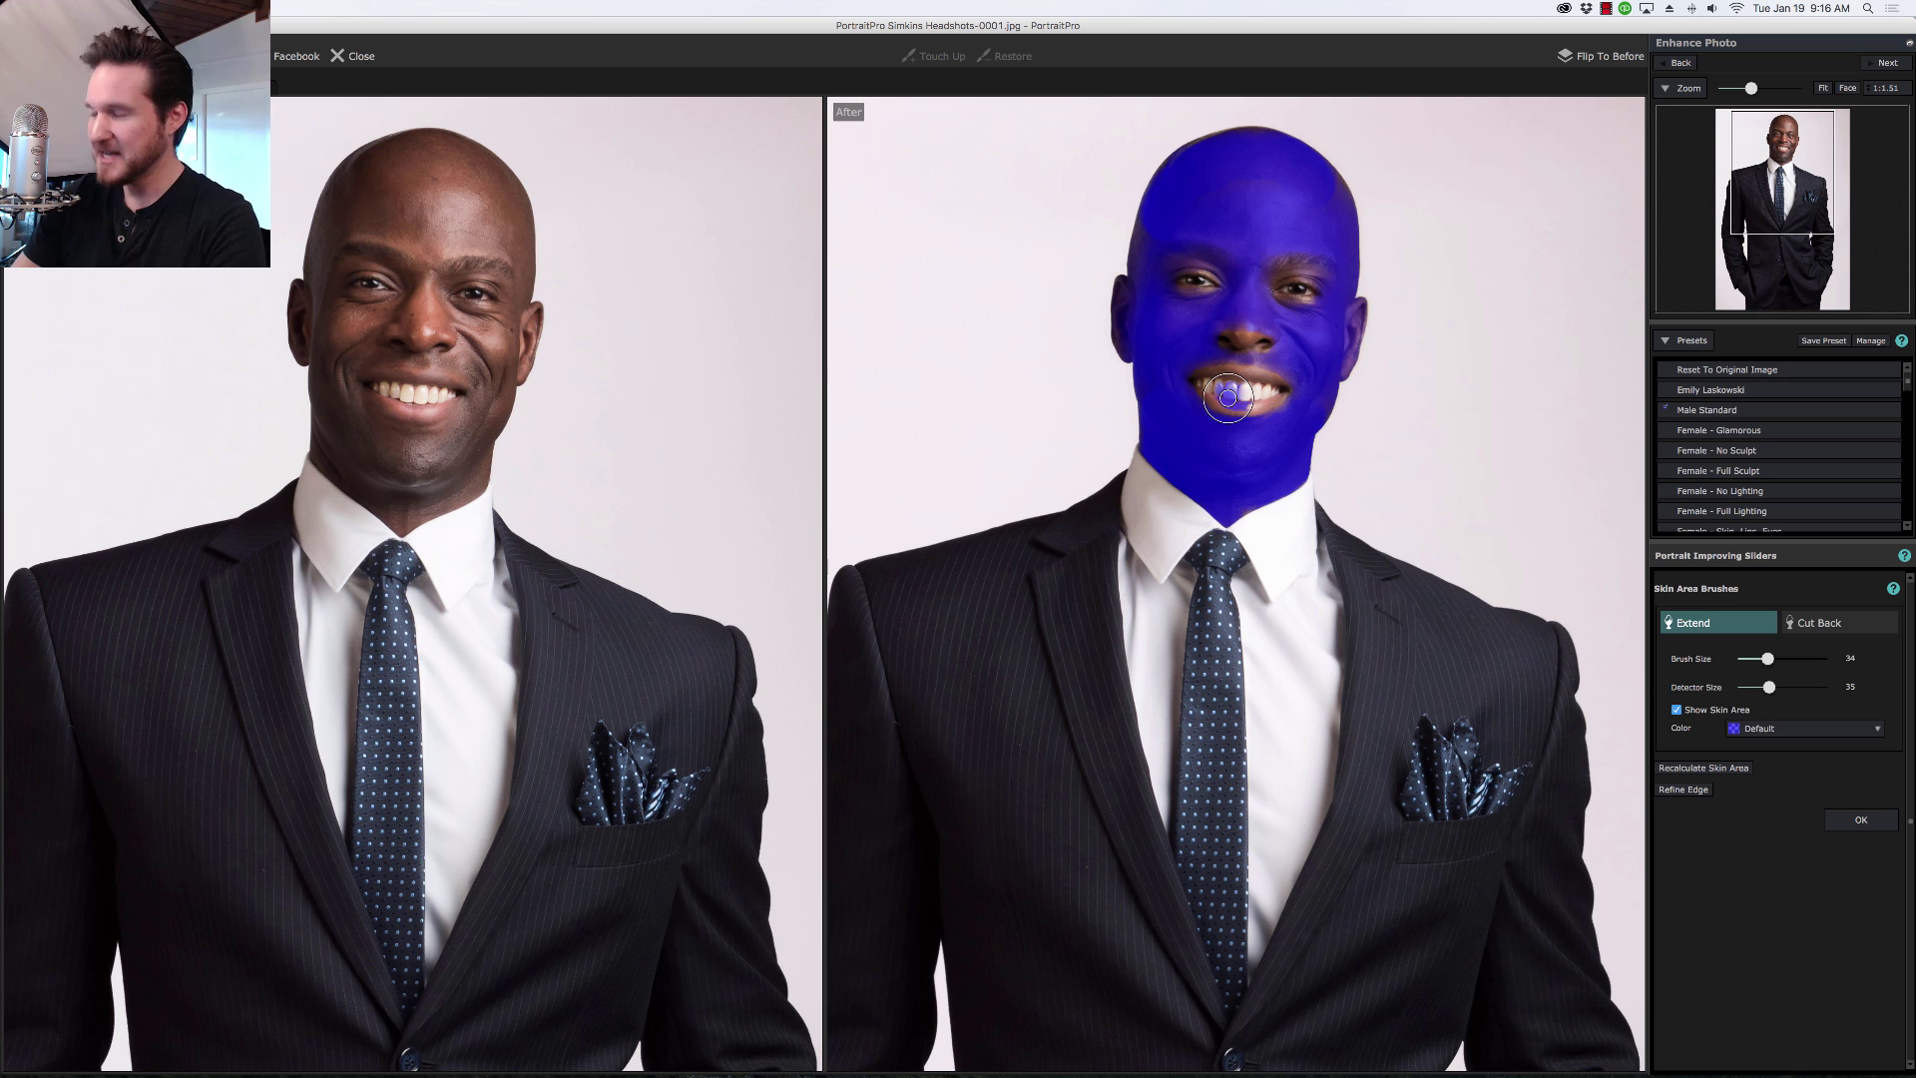
Step: Cut the skin area back around the nostrils with a size 34 brush, and touch up the nose with the Extend brush
left_click(1849, 88)
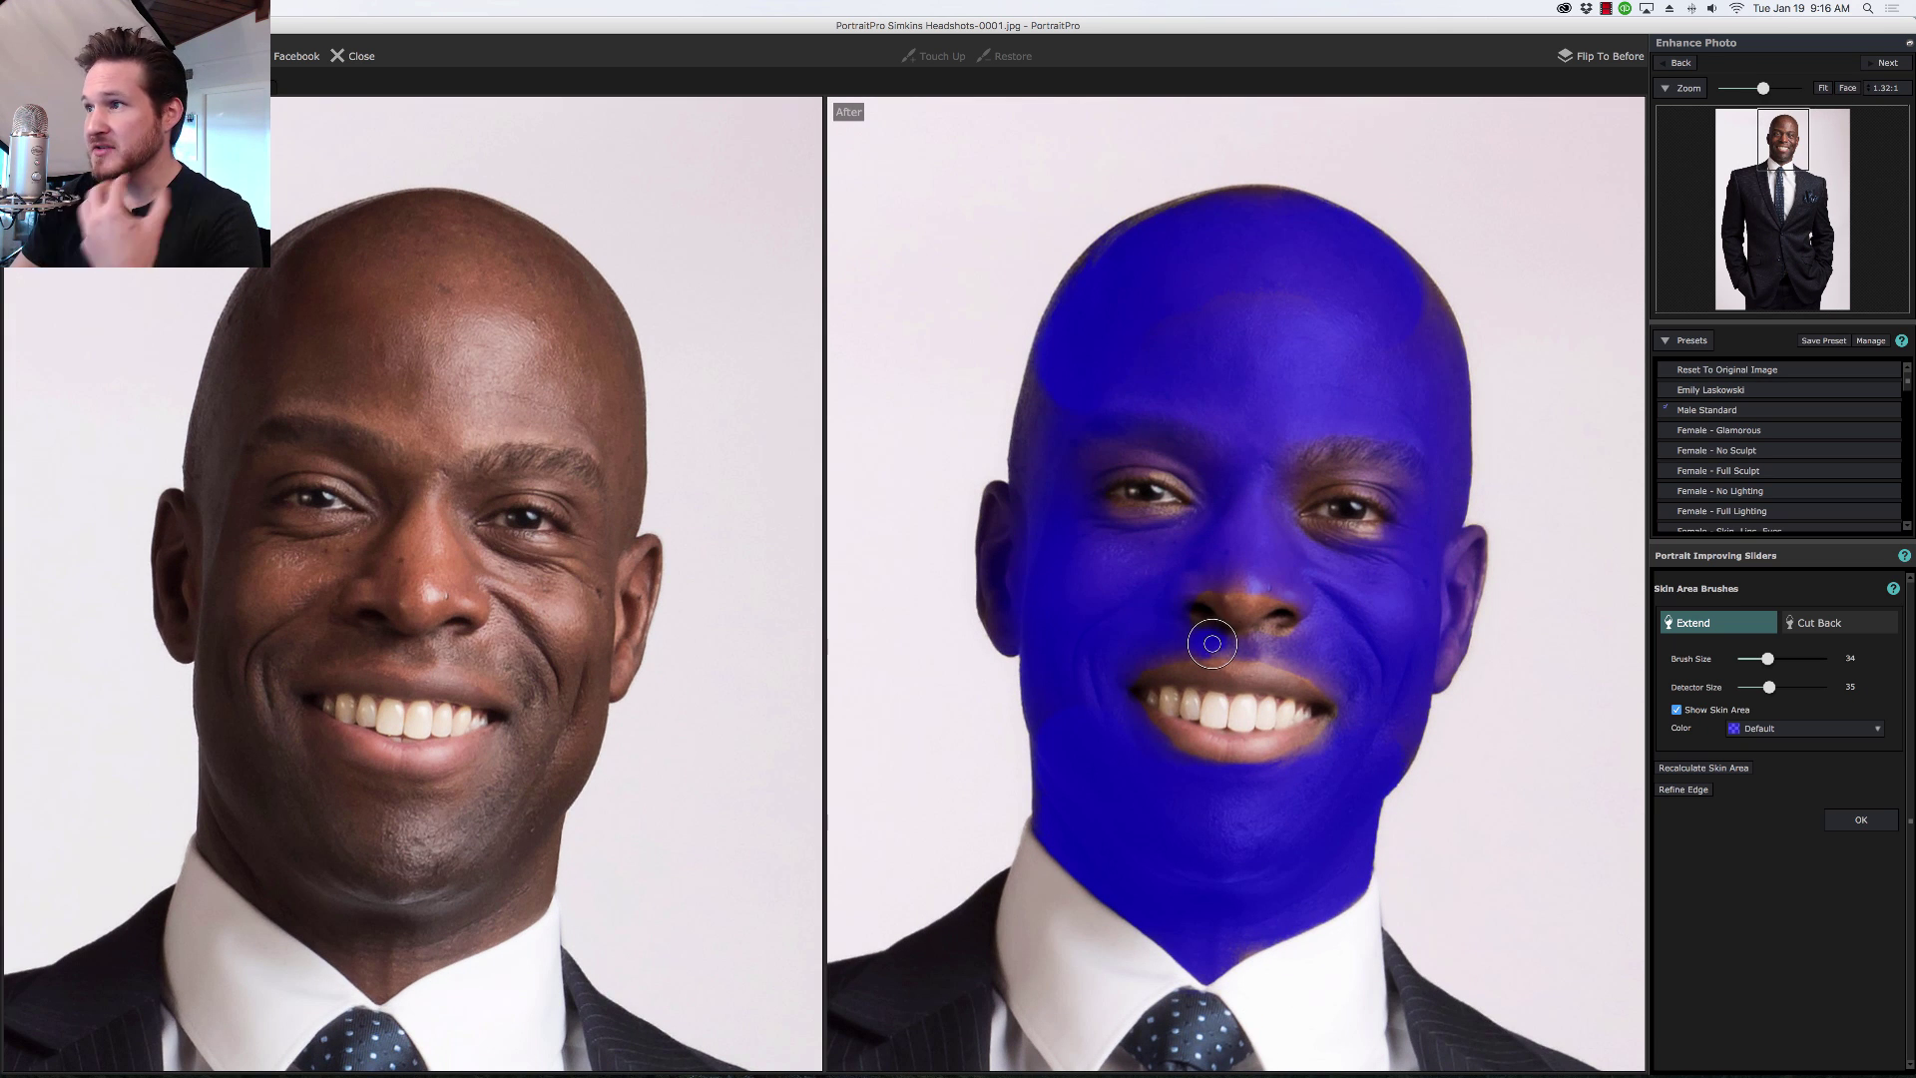
left_click(1812, 623)
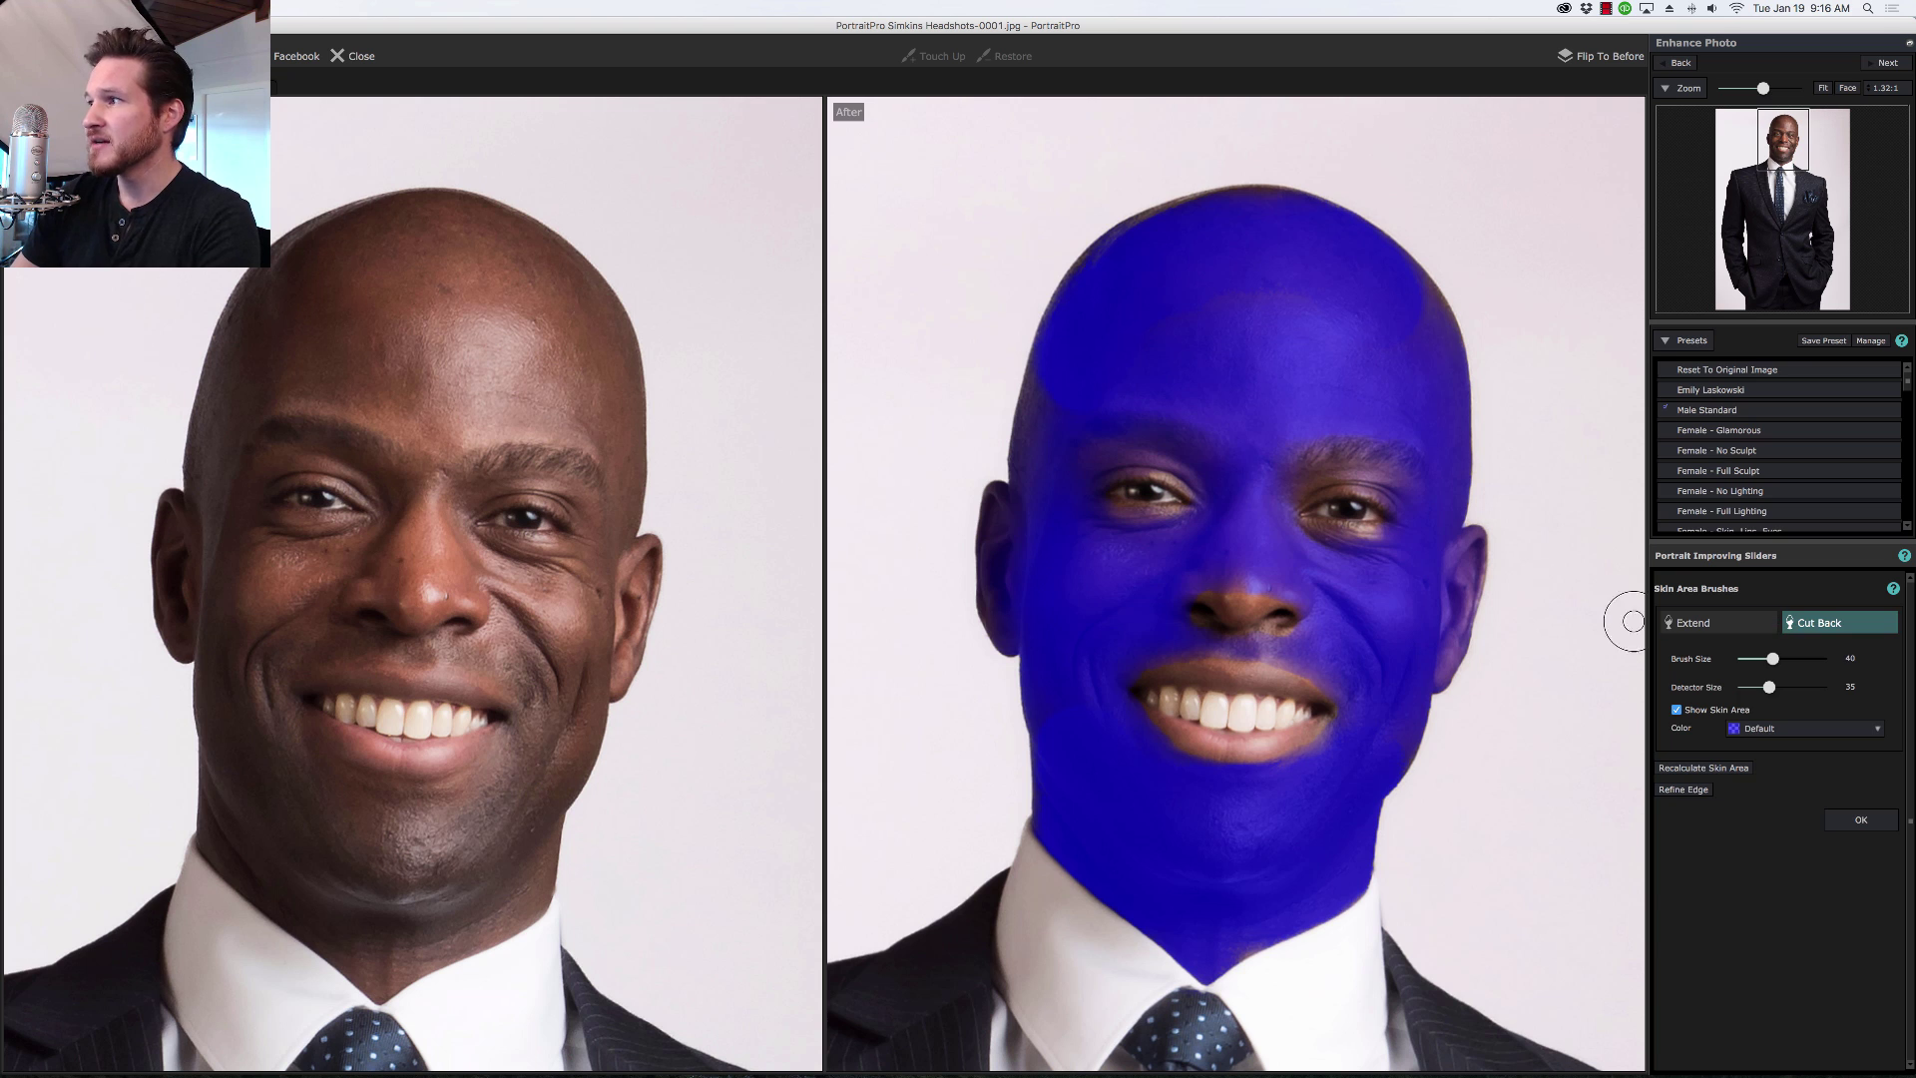
key("[")
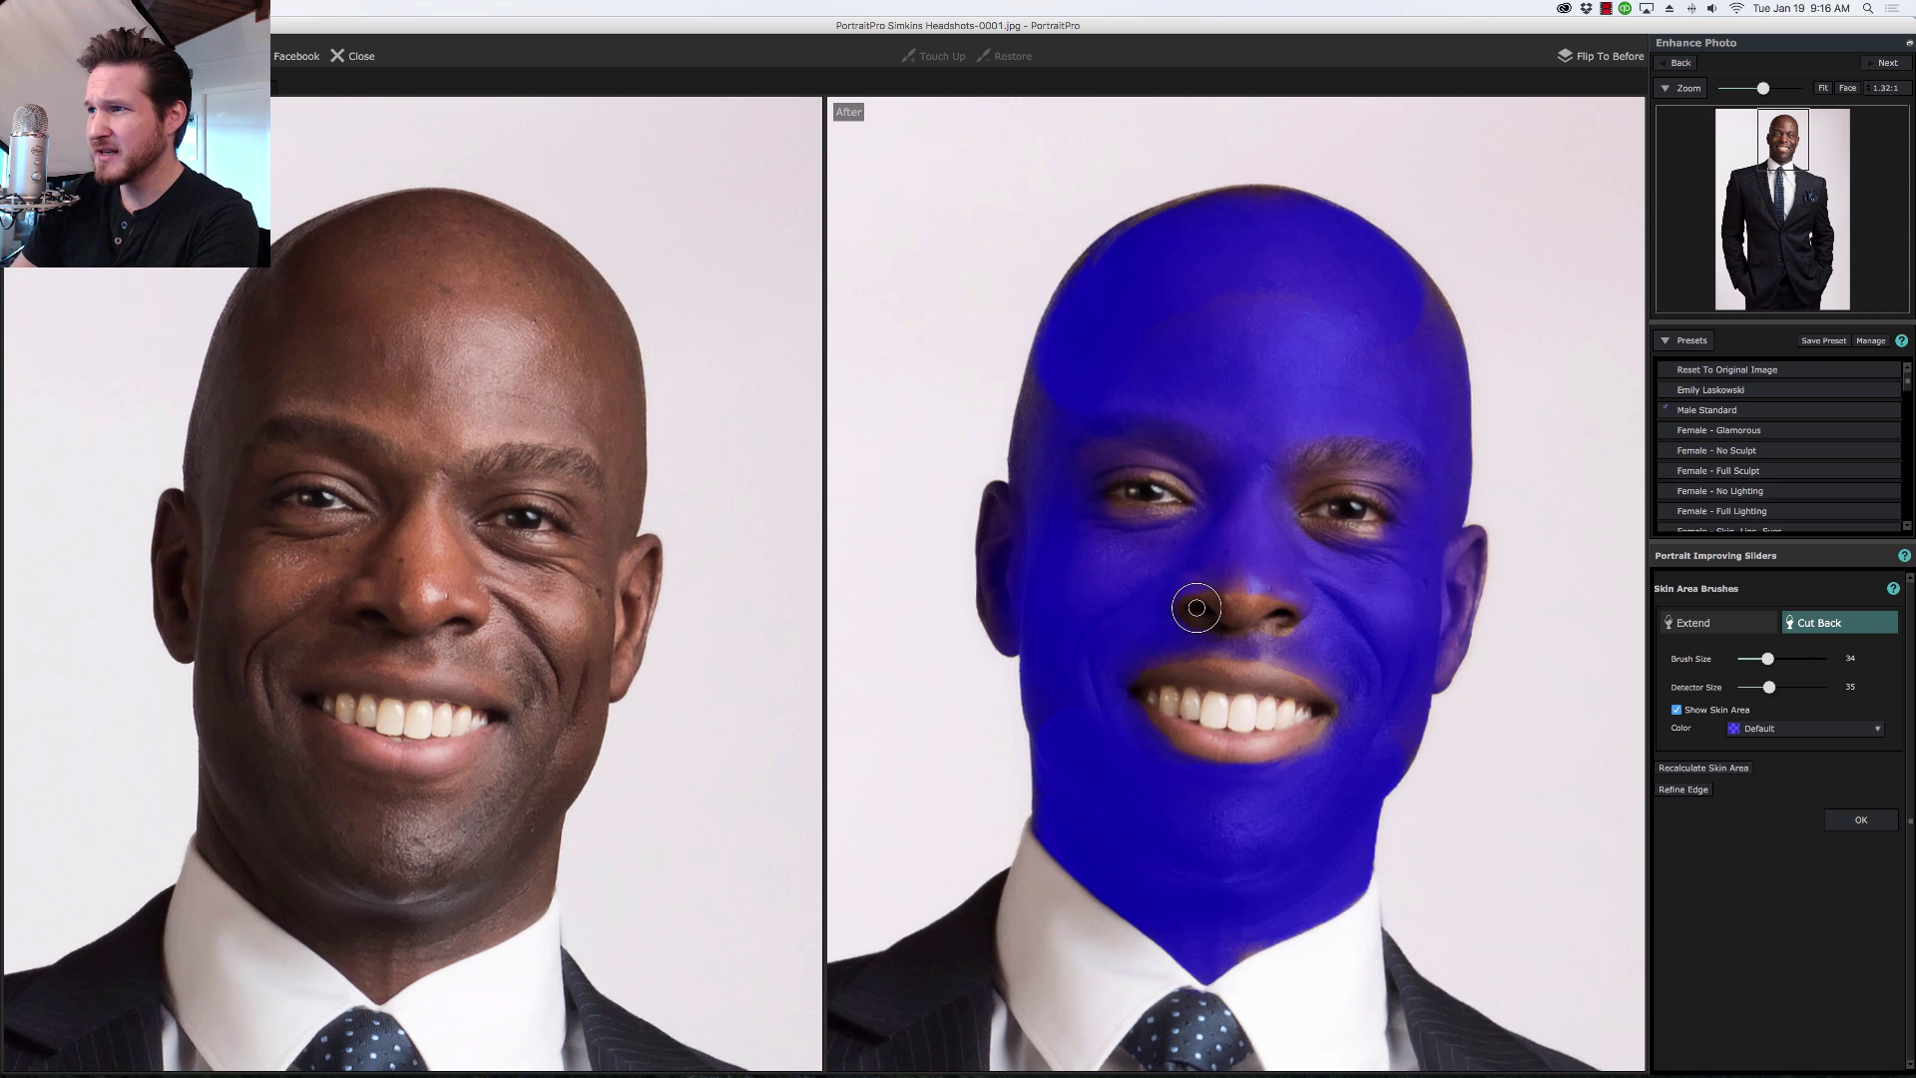
left_click(1701, 623)
left_click_drag(1238, 603, 1239, 602)
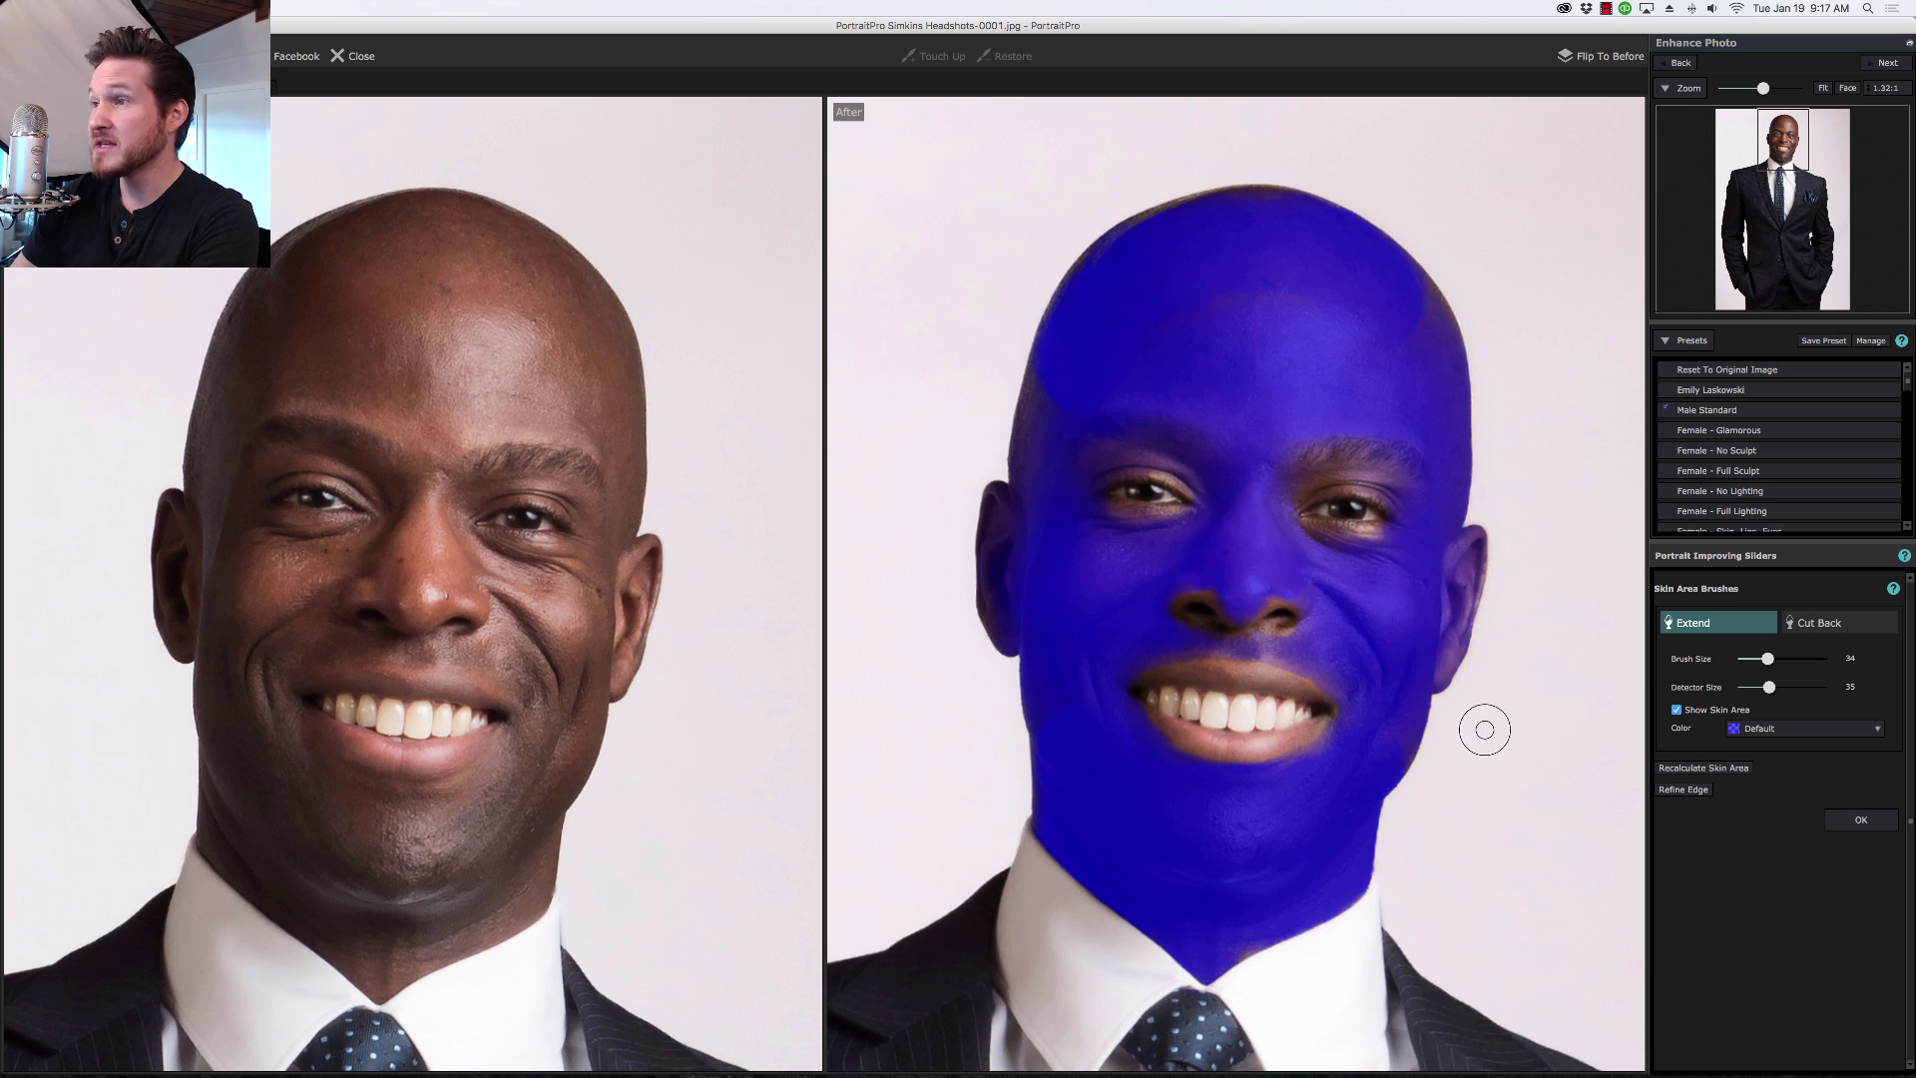
Step: Extend the skin area over the thinly covered patches along both sides of the forehead and scalp, and accept the mask
mouse_move(1046, 403)
left_mouse_down()
mouse_move(1049, 387)
mouse_move(1035, 522)
left_mouse_up()
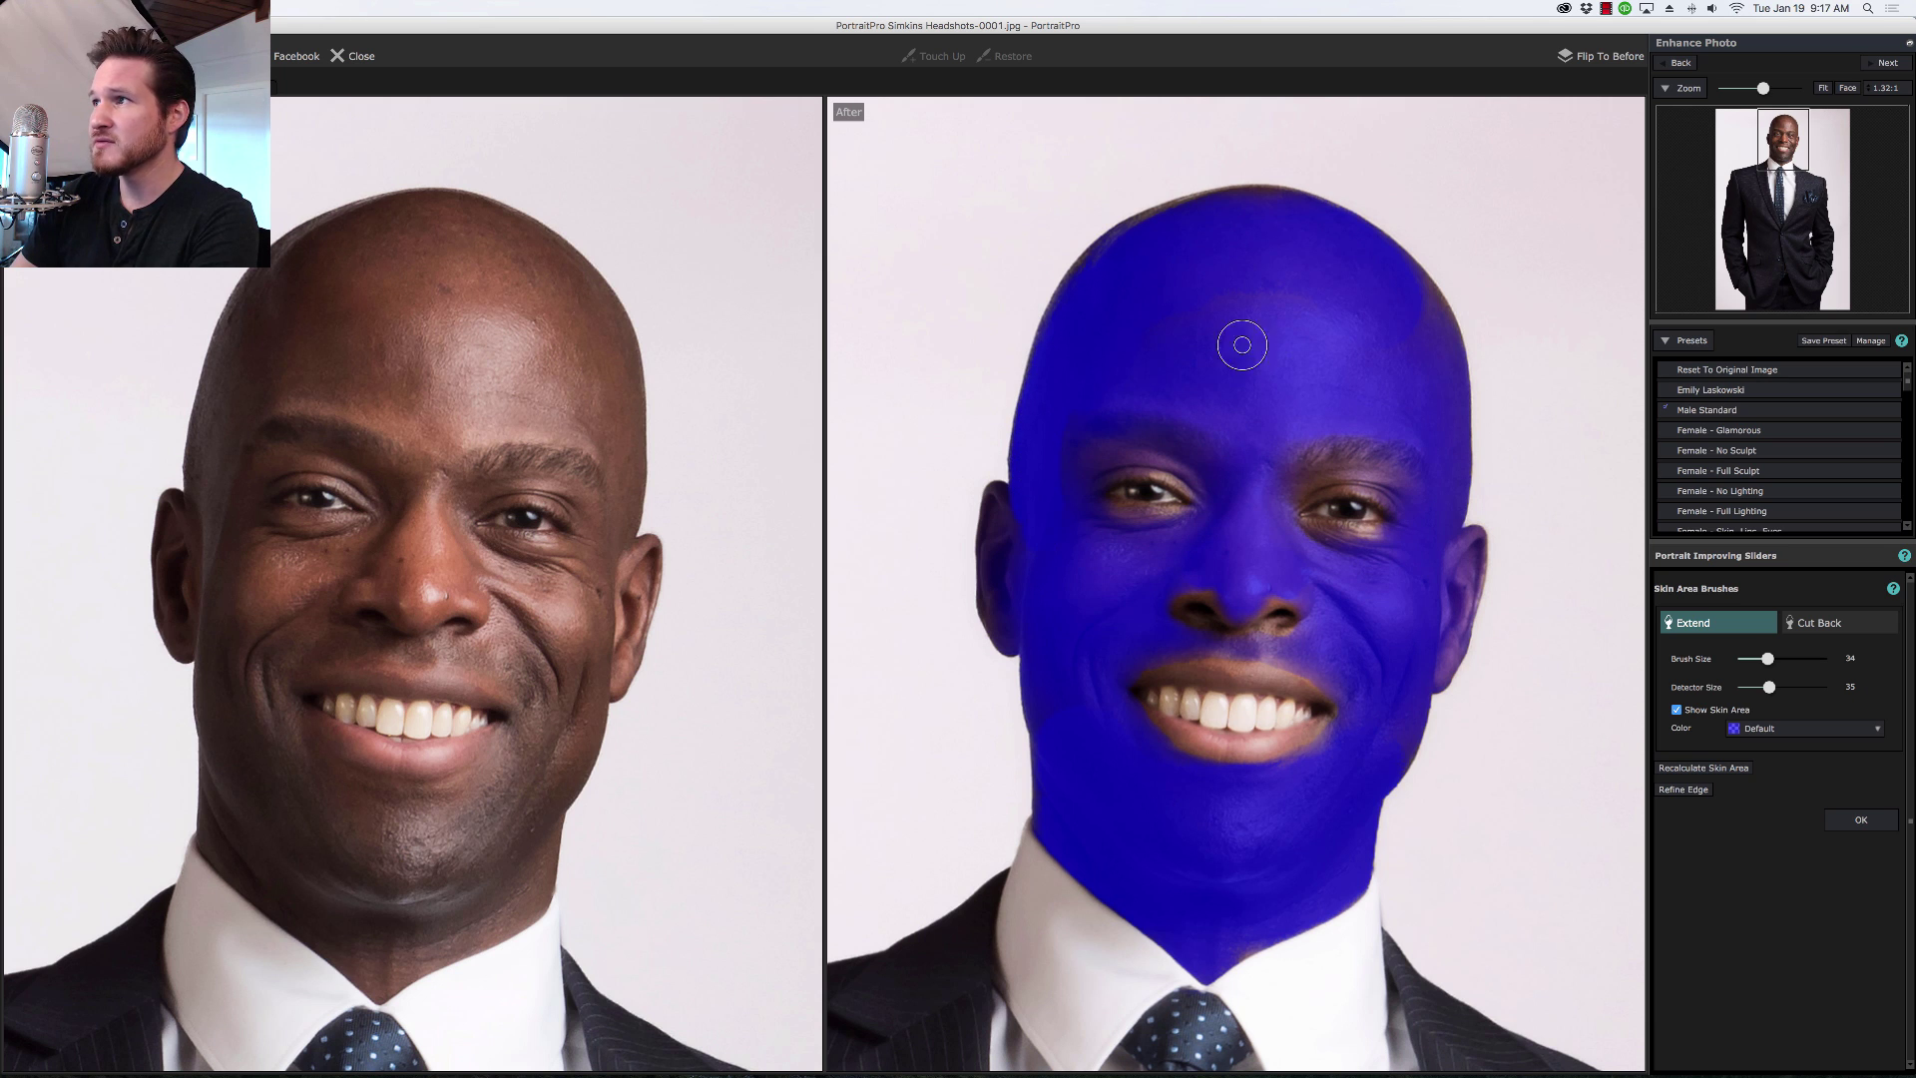
left_click_drag(1428, 323, 1402, 289)
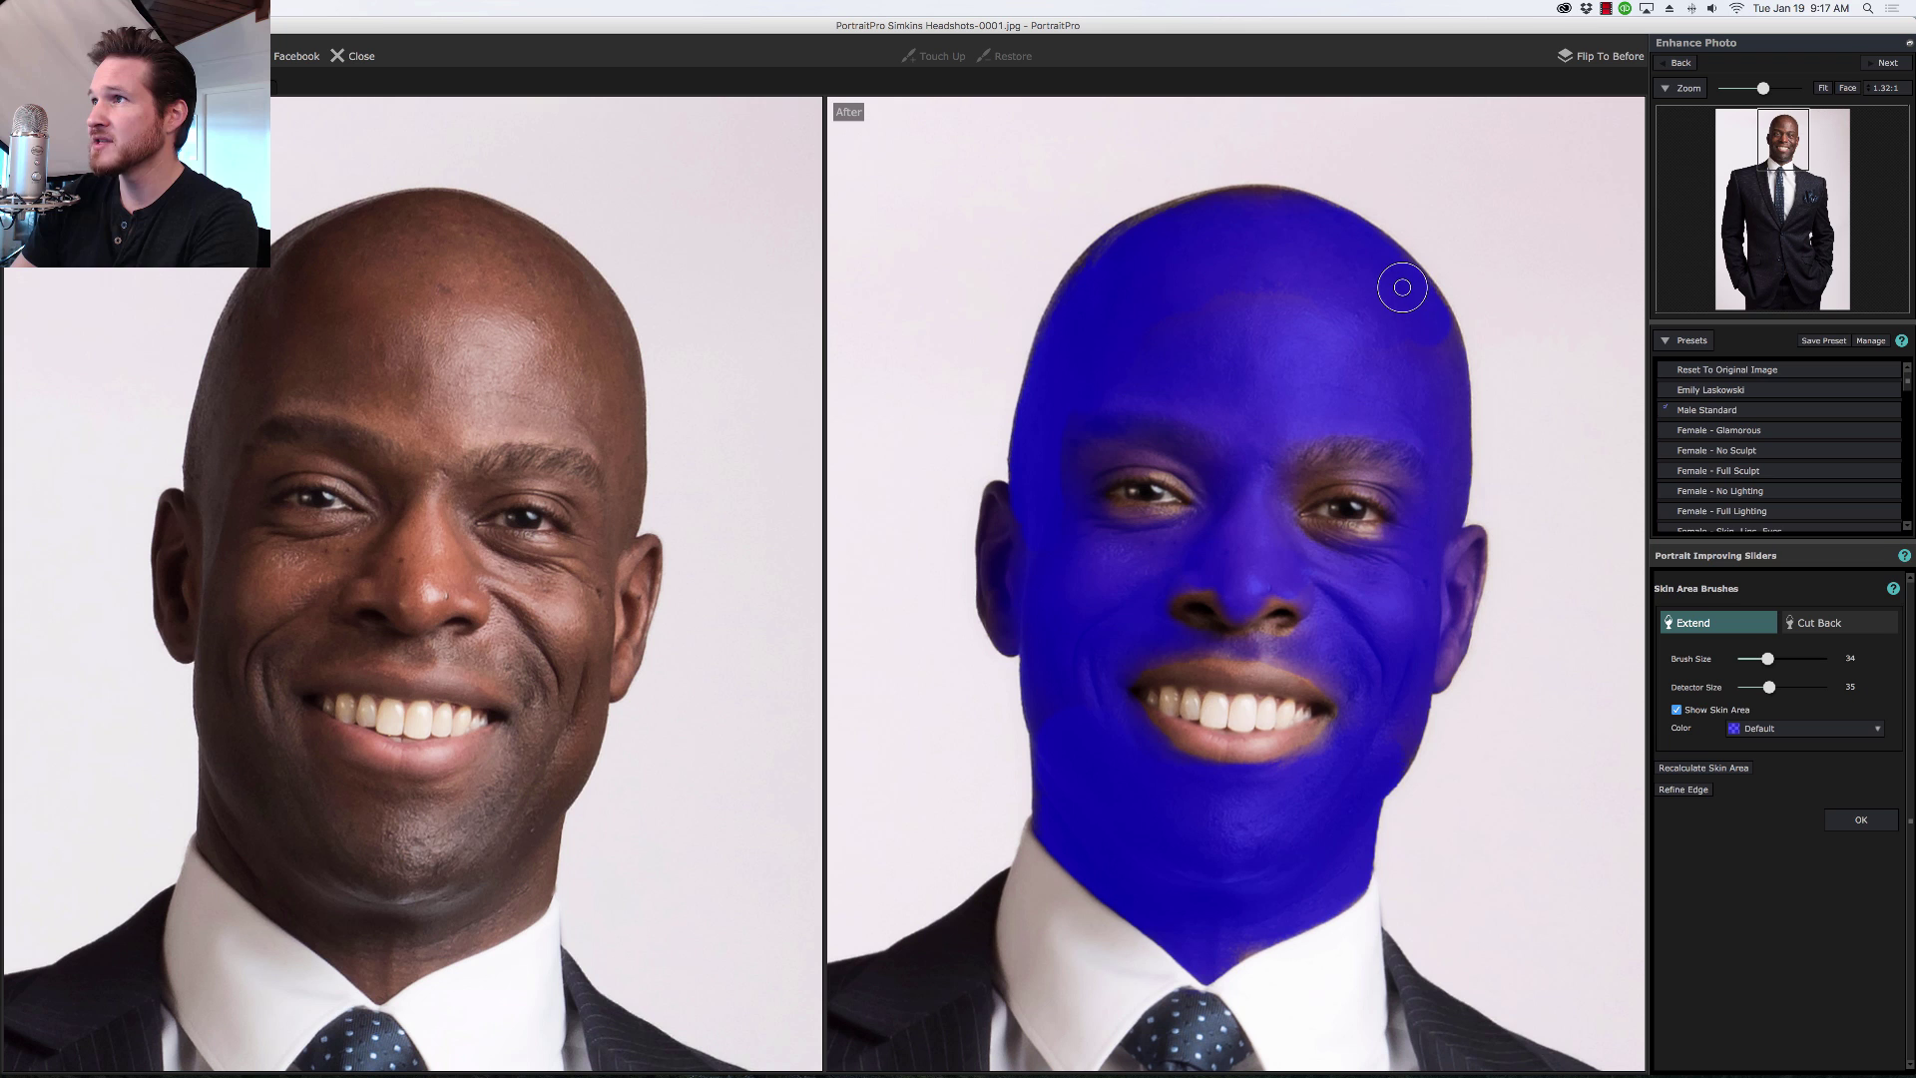
left_click_drag(1081, 248, 1084, 271)
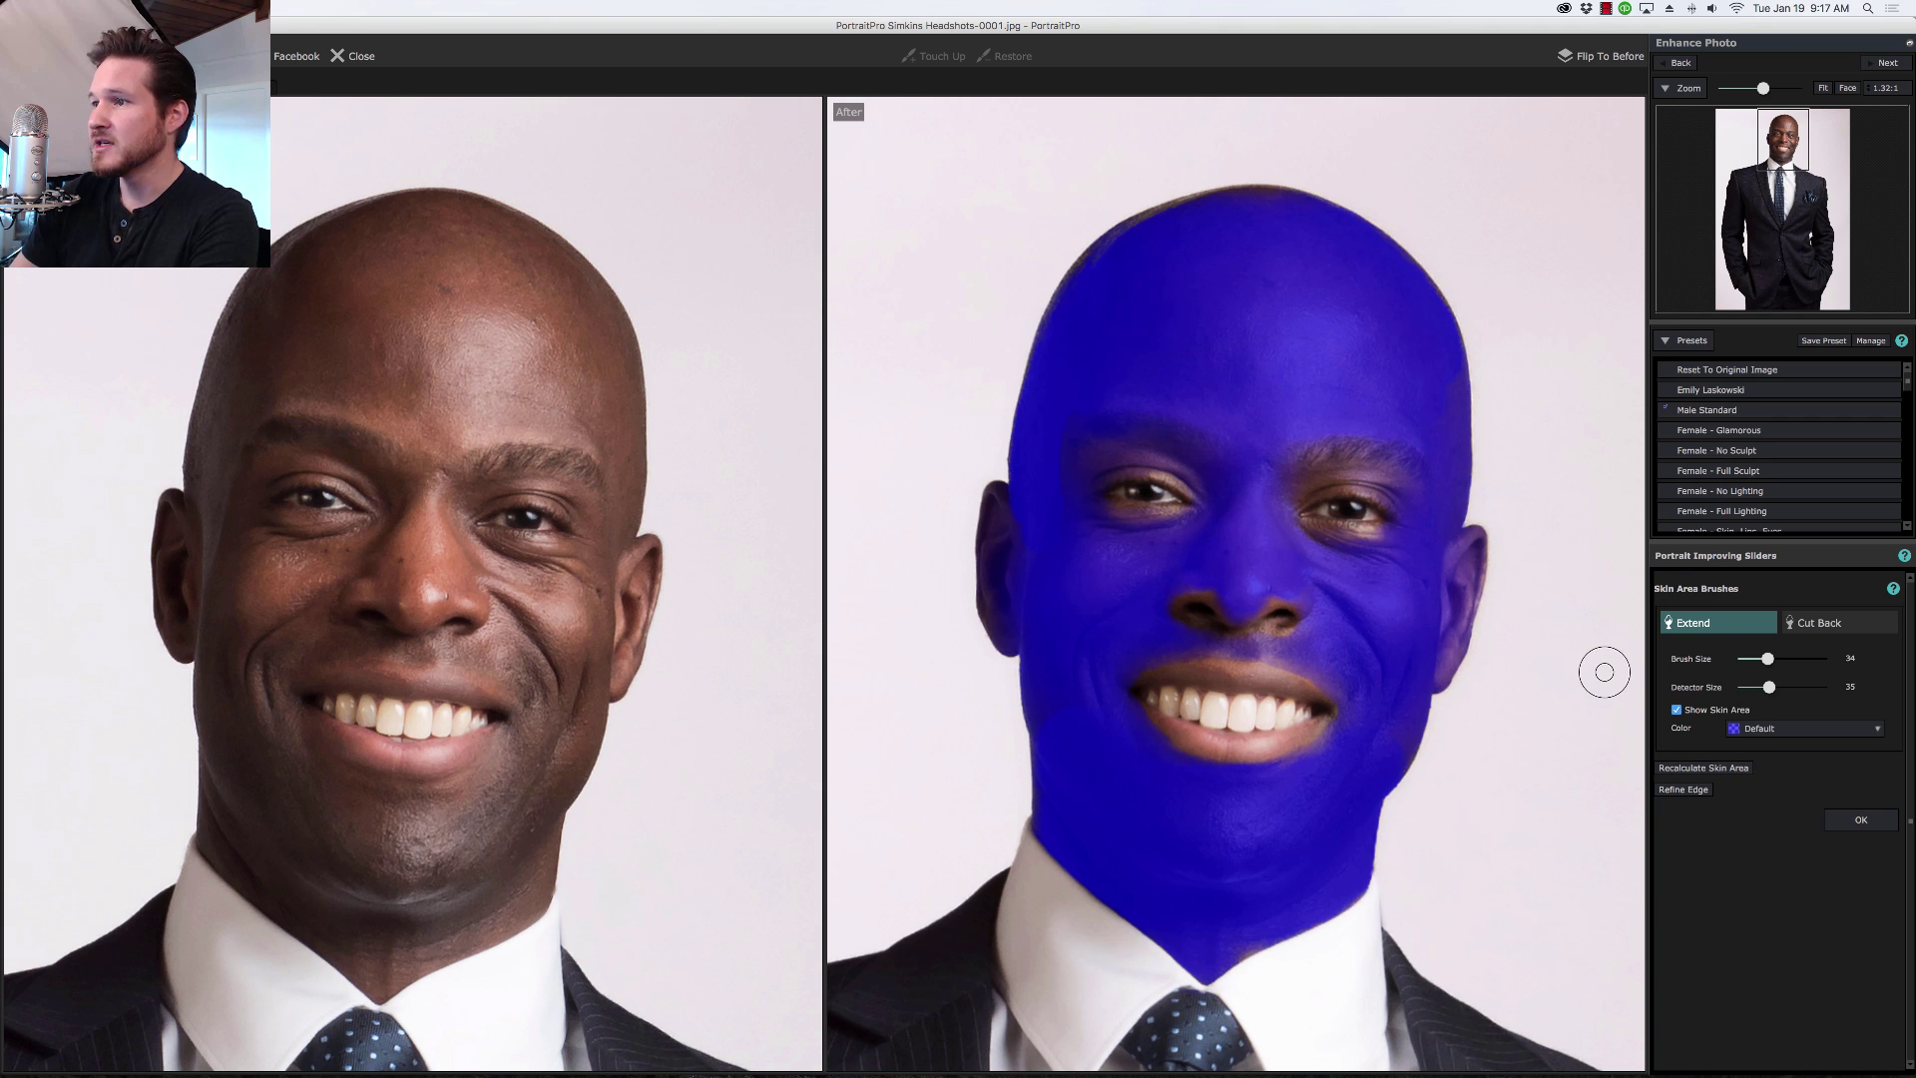
left_click(1861, 819)
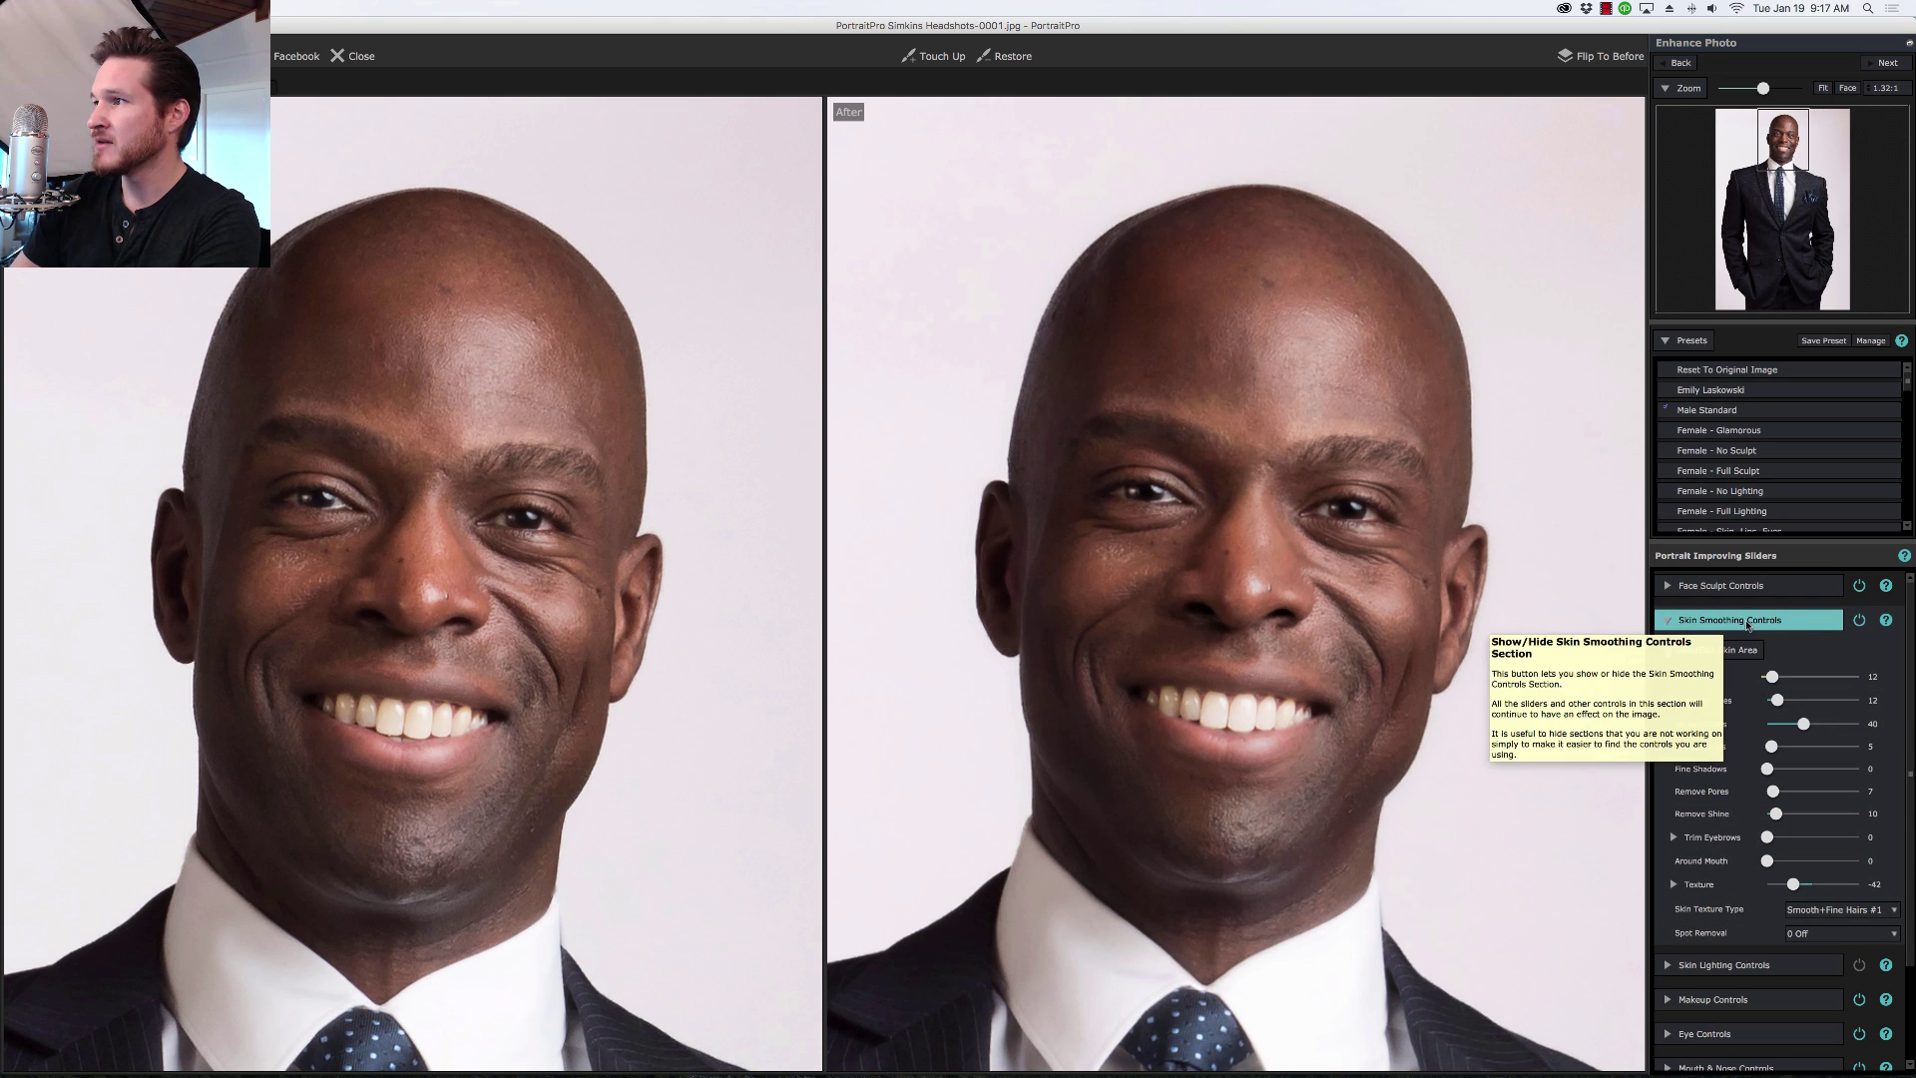
Step: In the Skin Smoothing controls, set Imperfections to 70, Remove Shine to 80 and the Skin Texture Type to Medium #1
left_click(1790, 623)
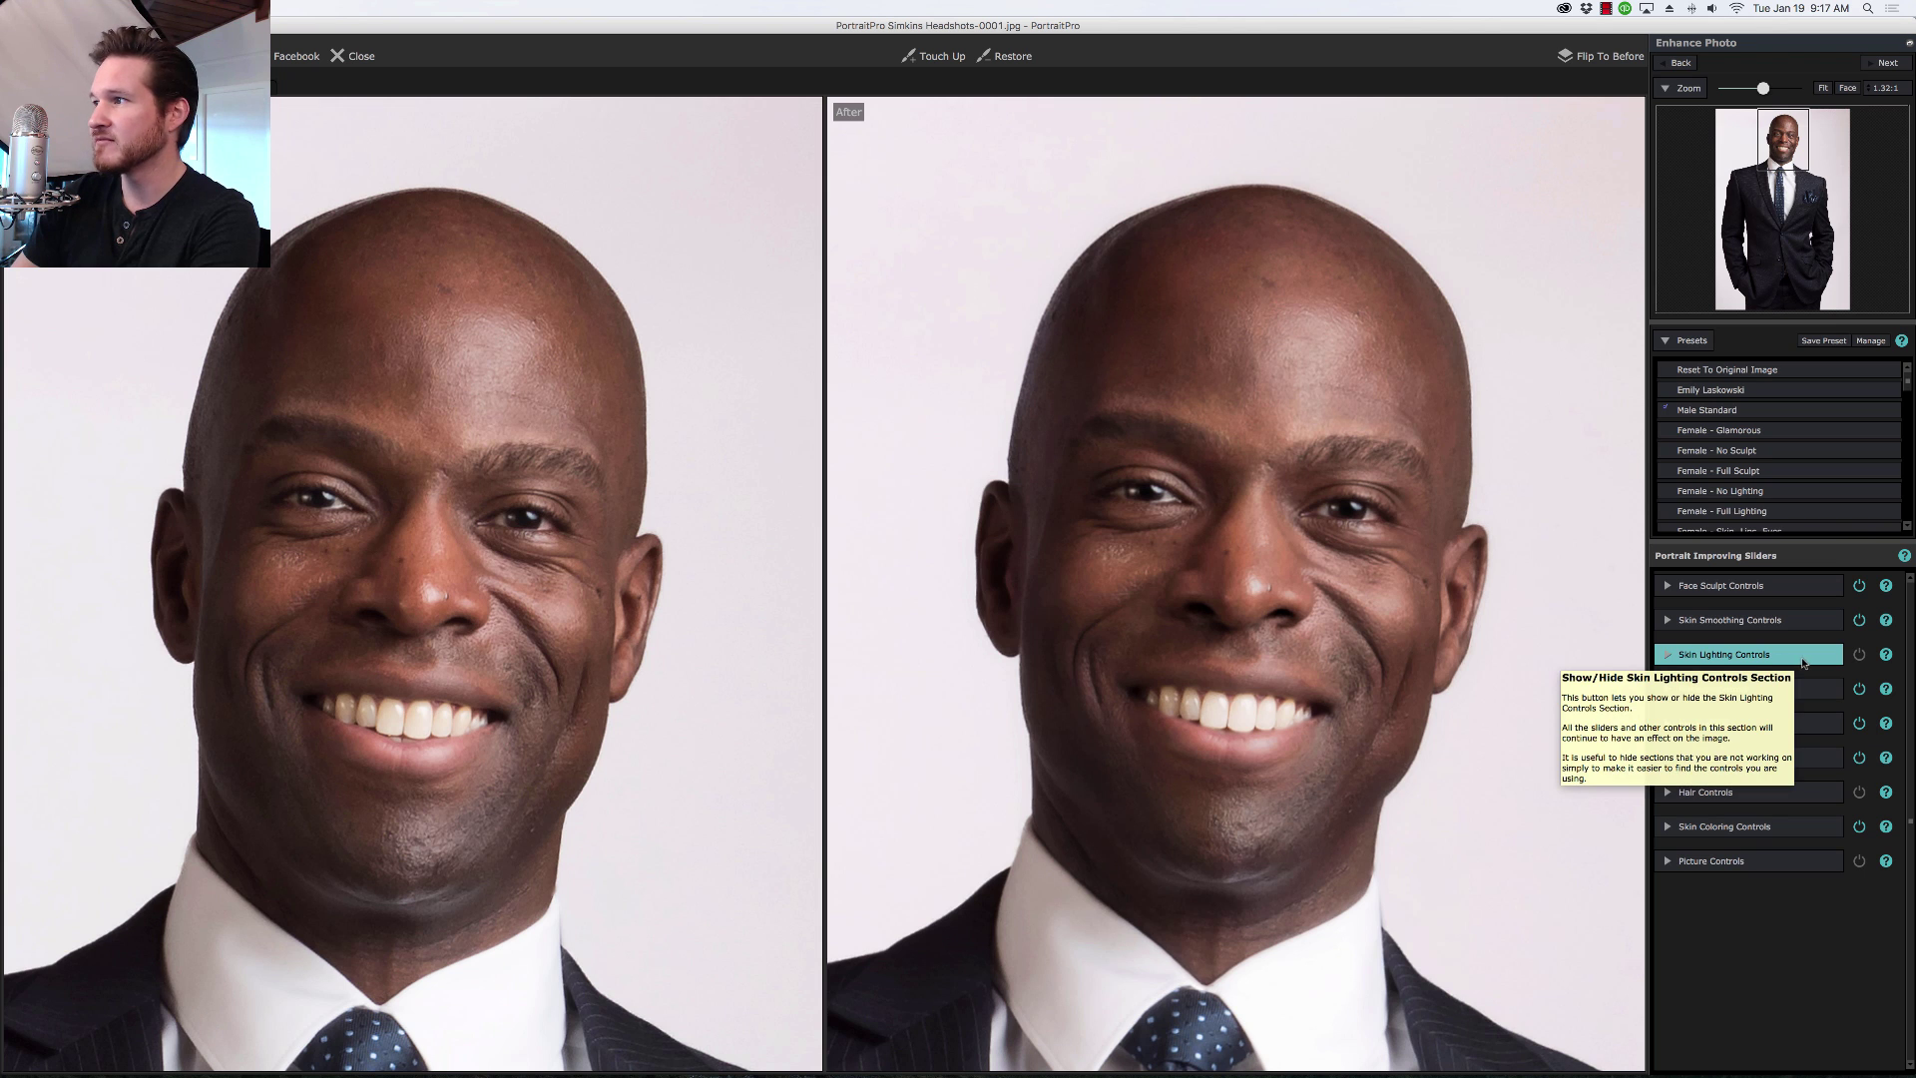
left_click(1808, 621)
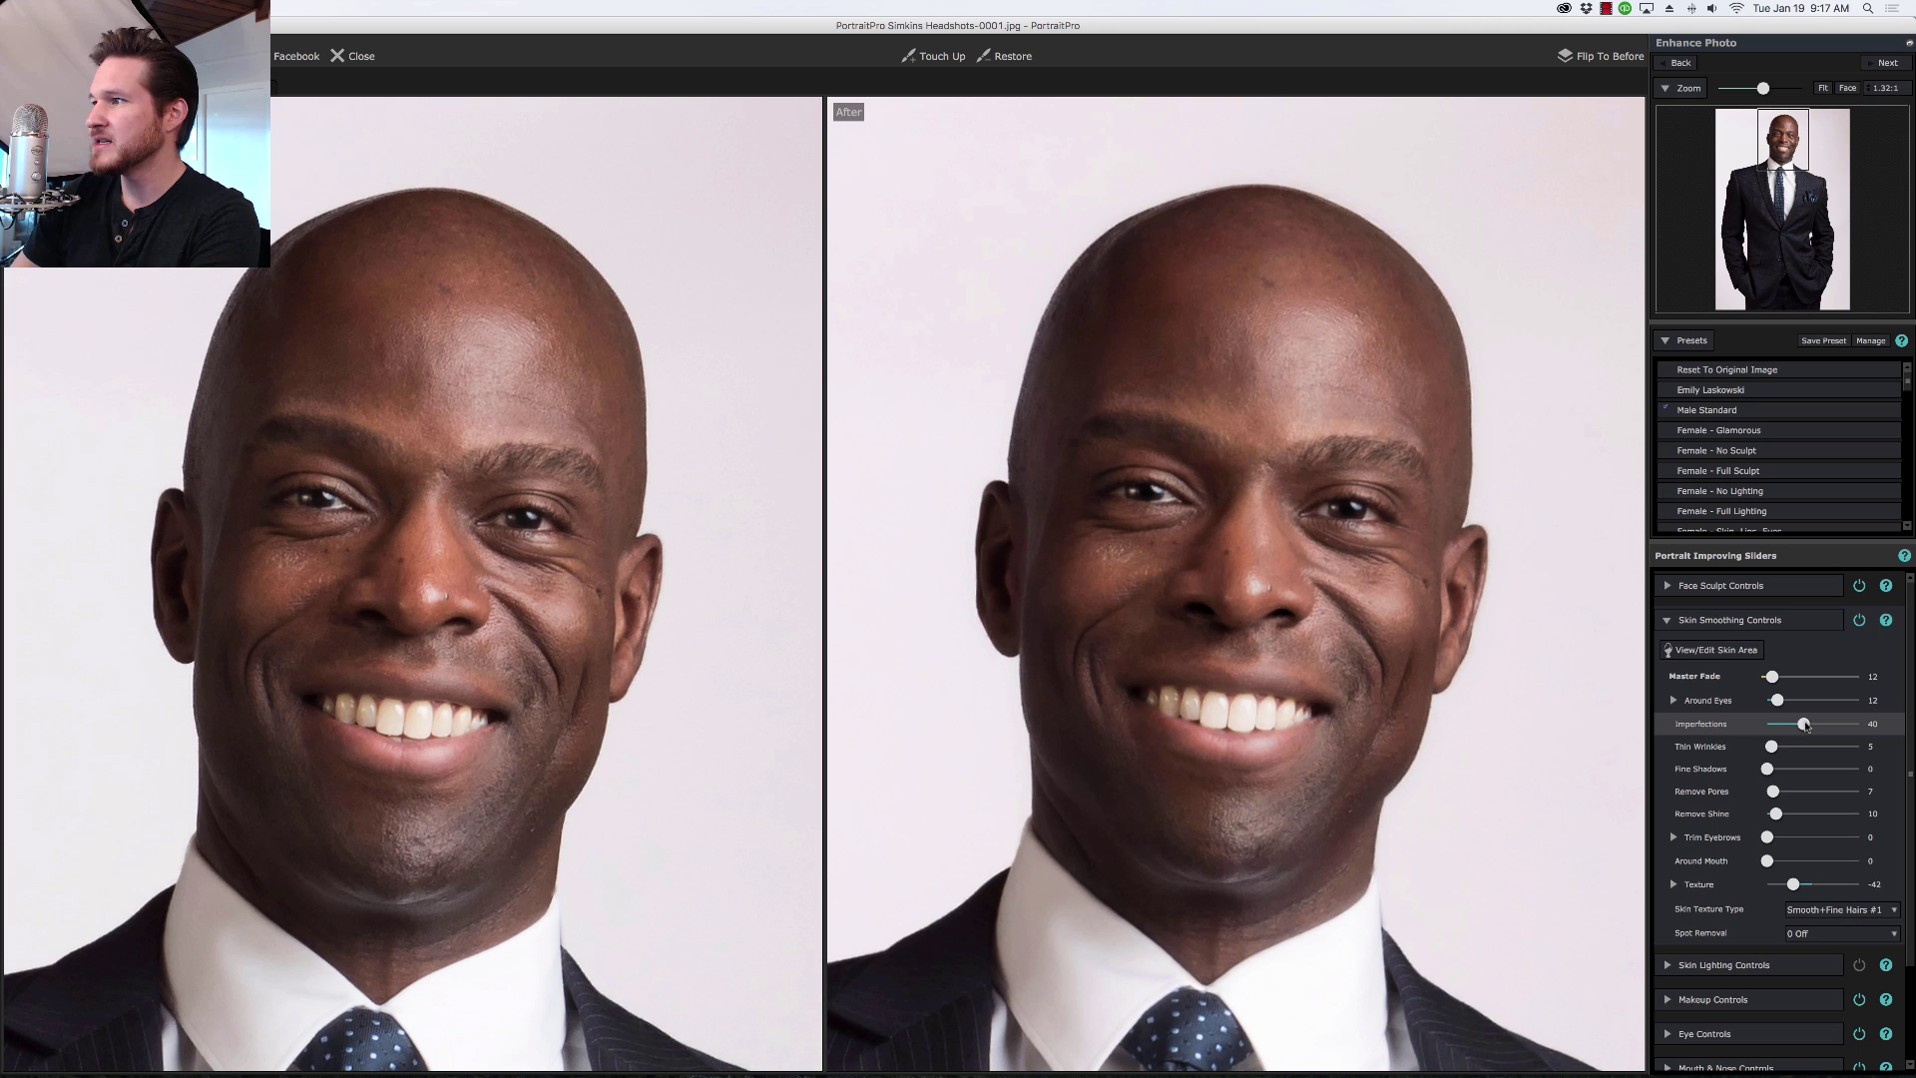
left_click_drag(1807, 726, 1835, 728)
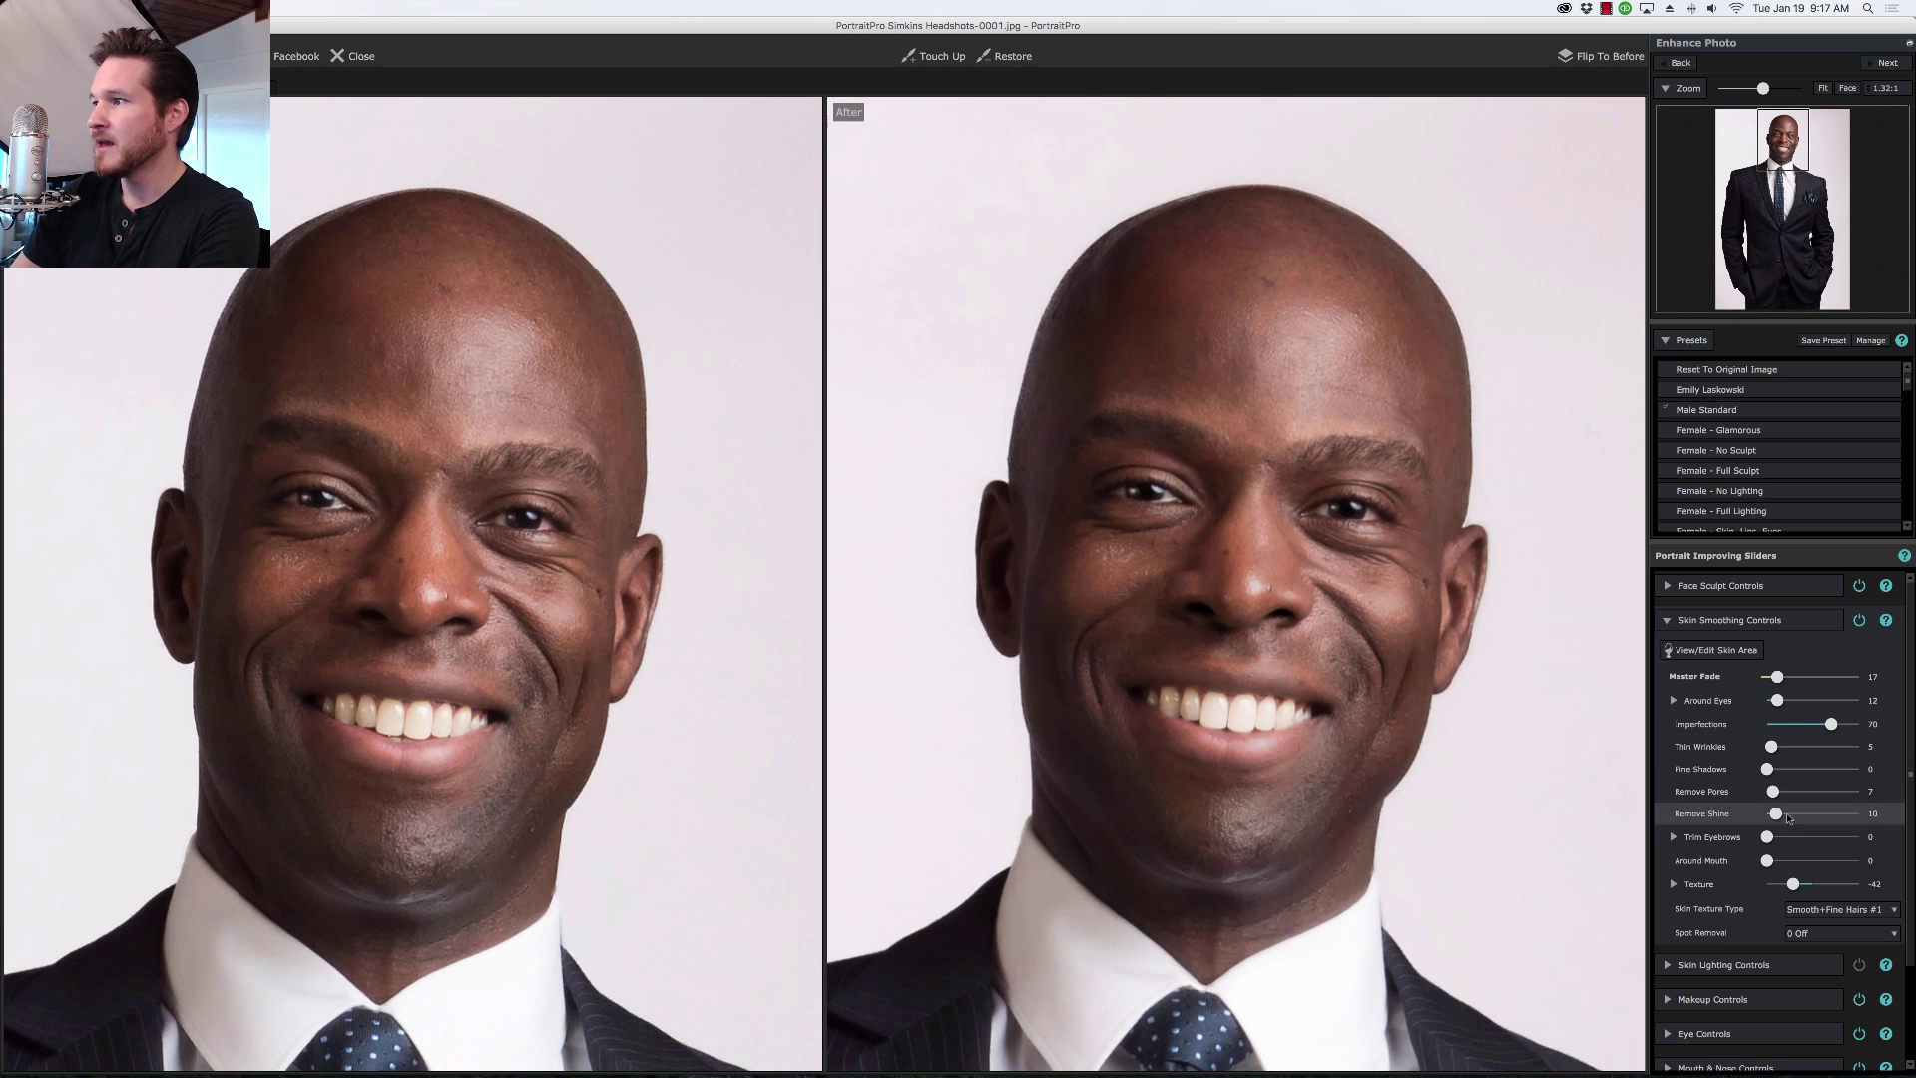
left_click_drag(1779, 817, 1845, 818)
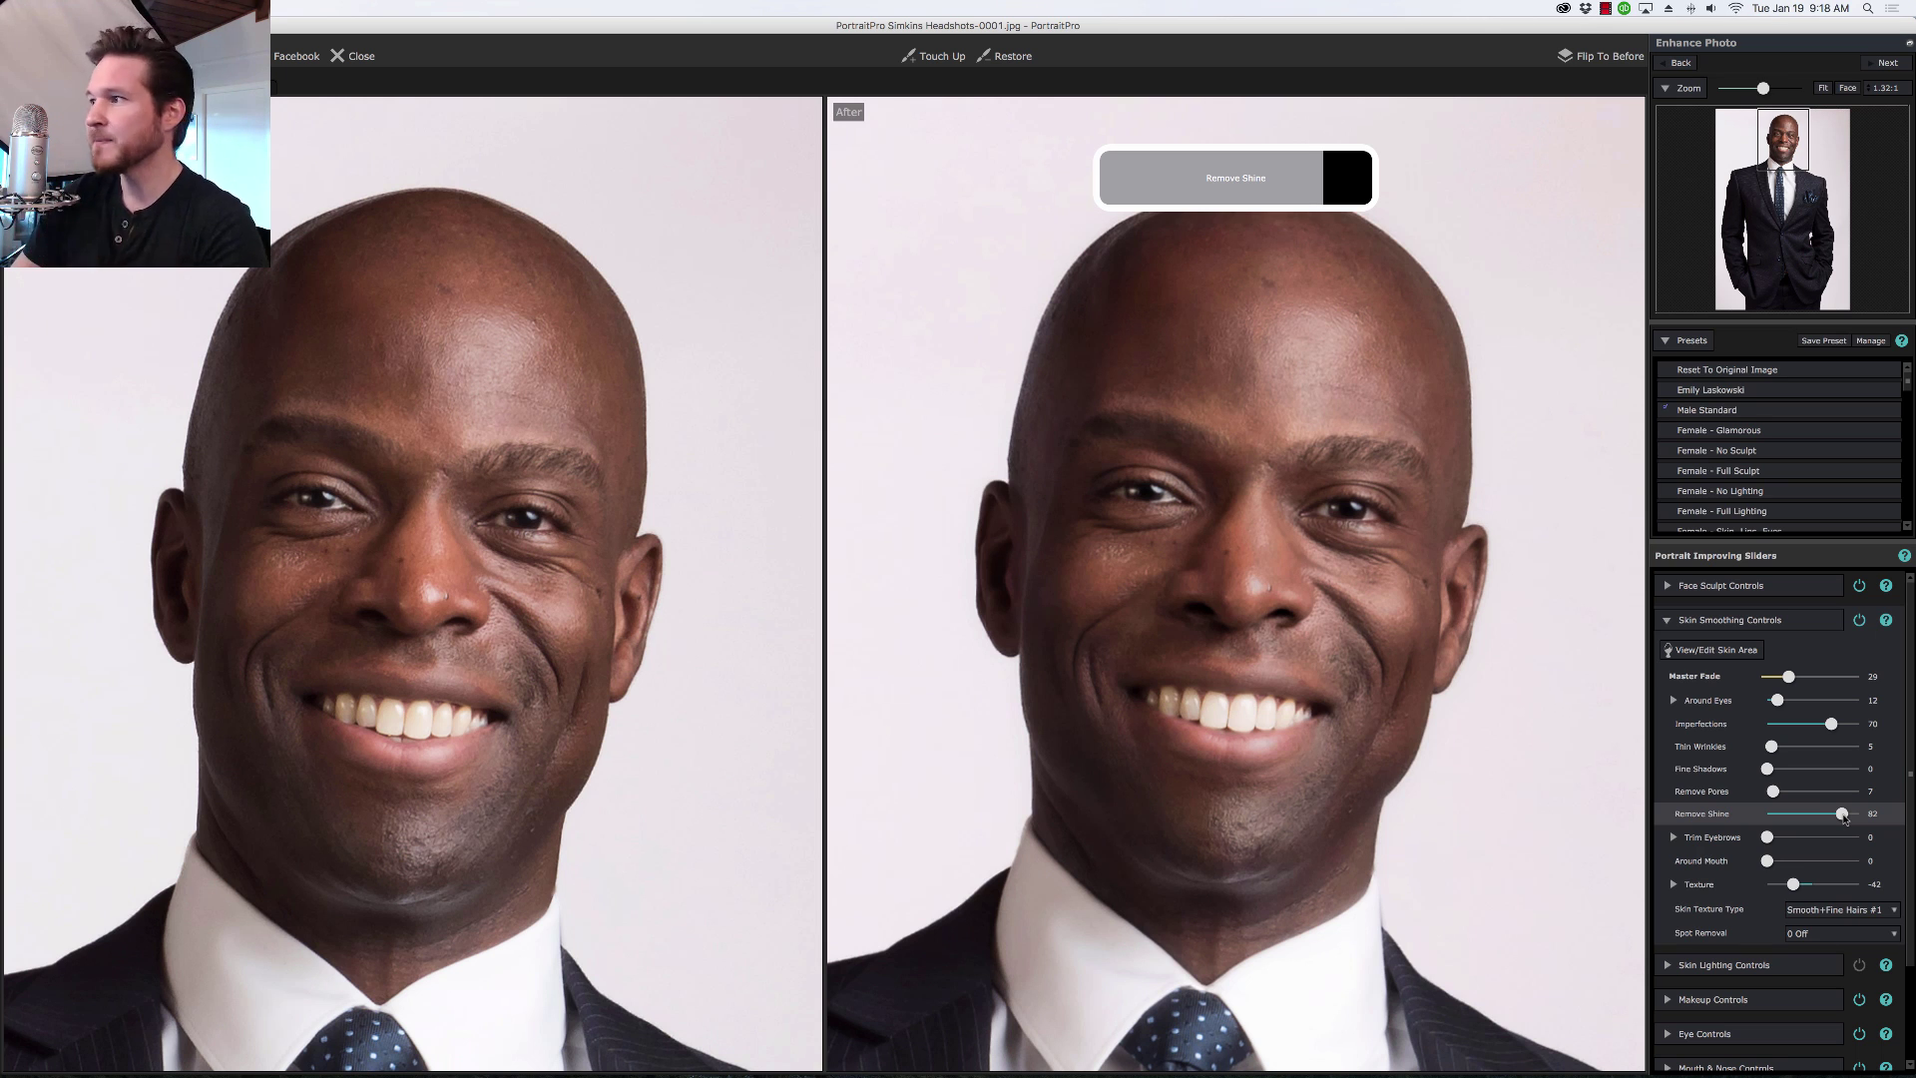
left_click_drag(1844, 816, 1843, 821)
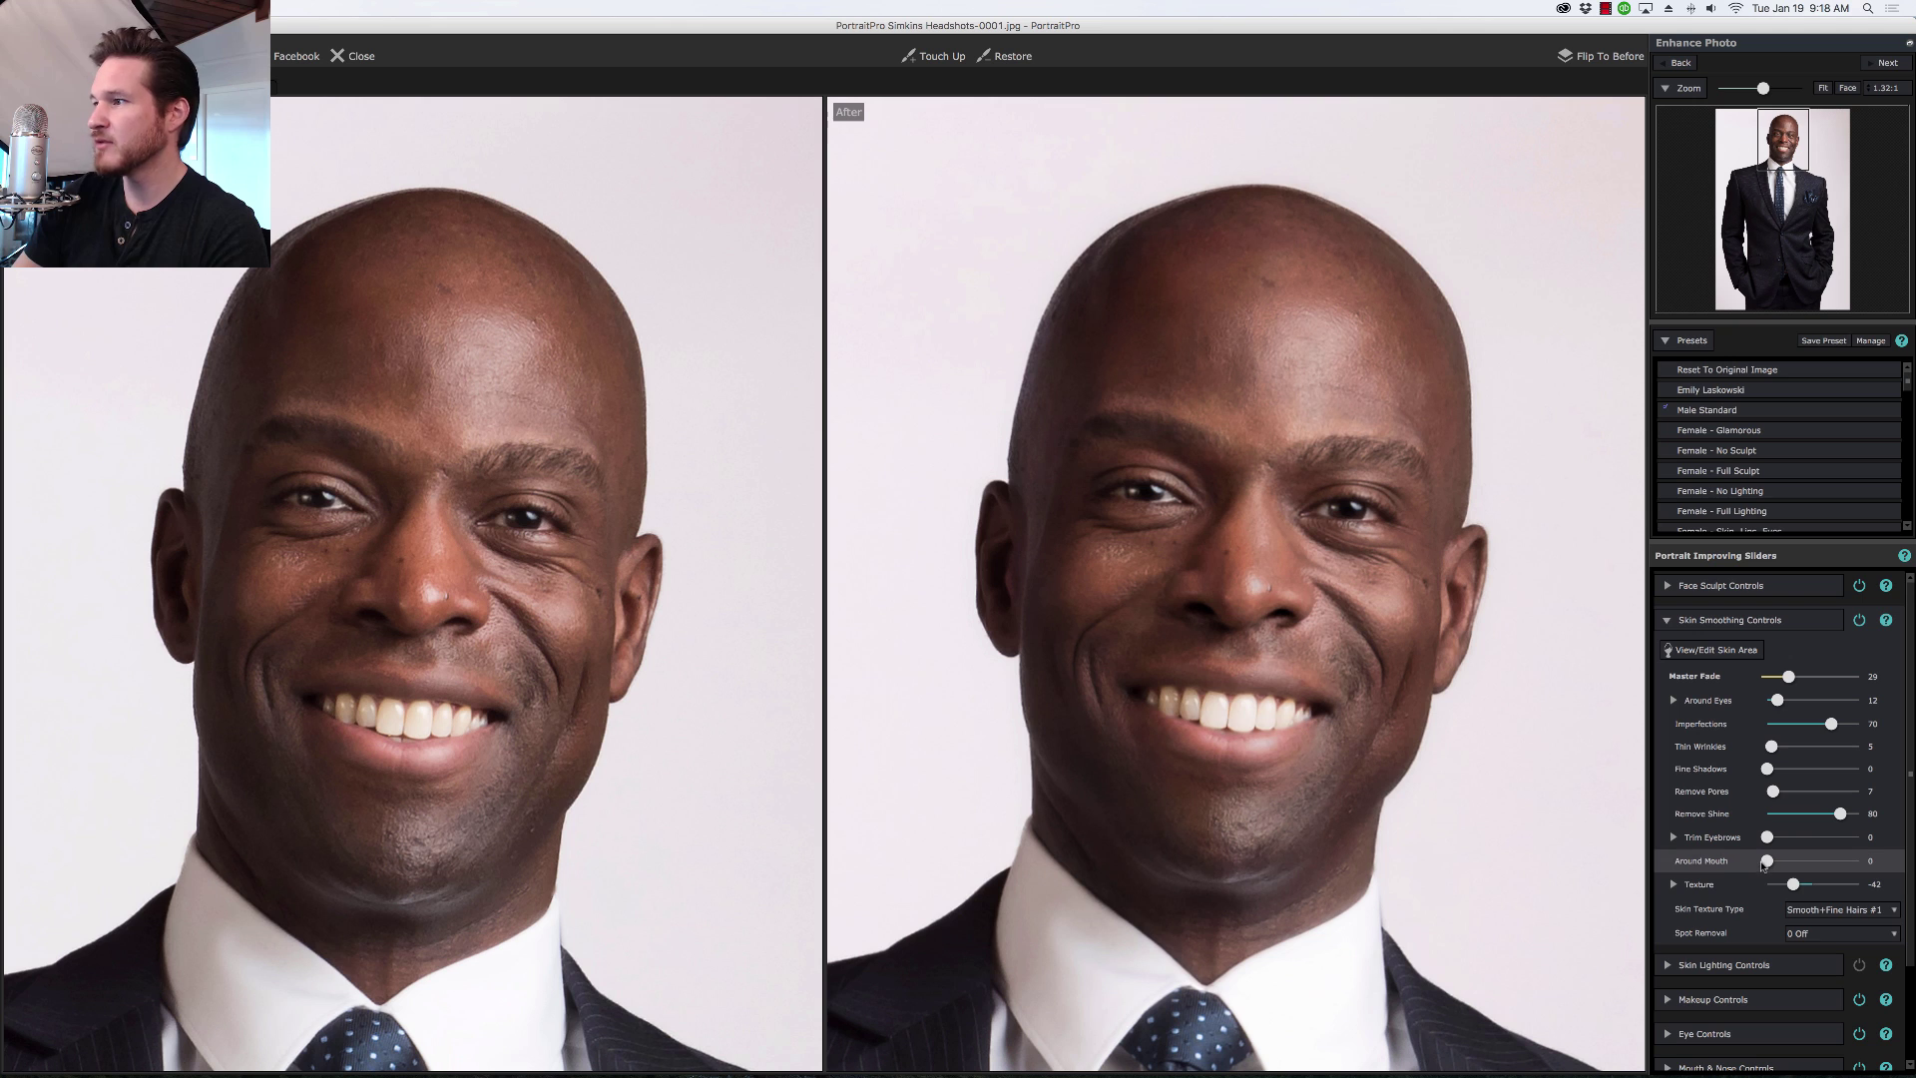
left_click(1832, 912)
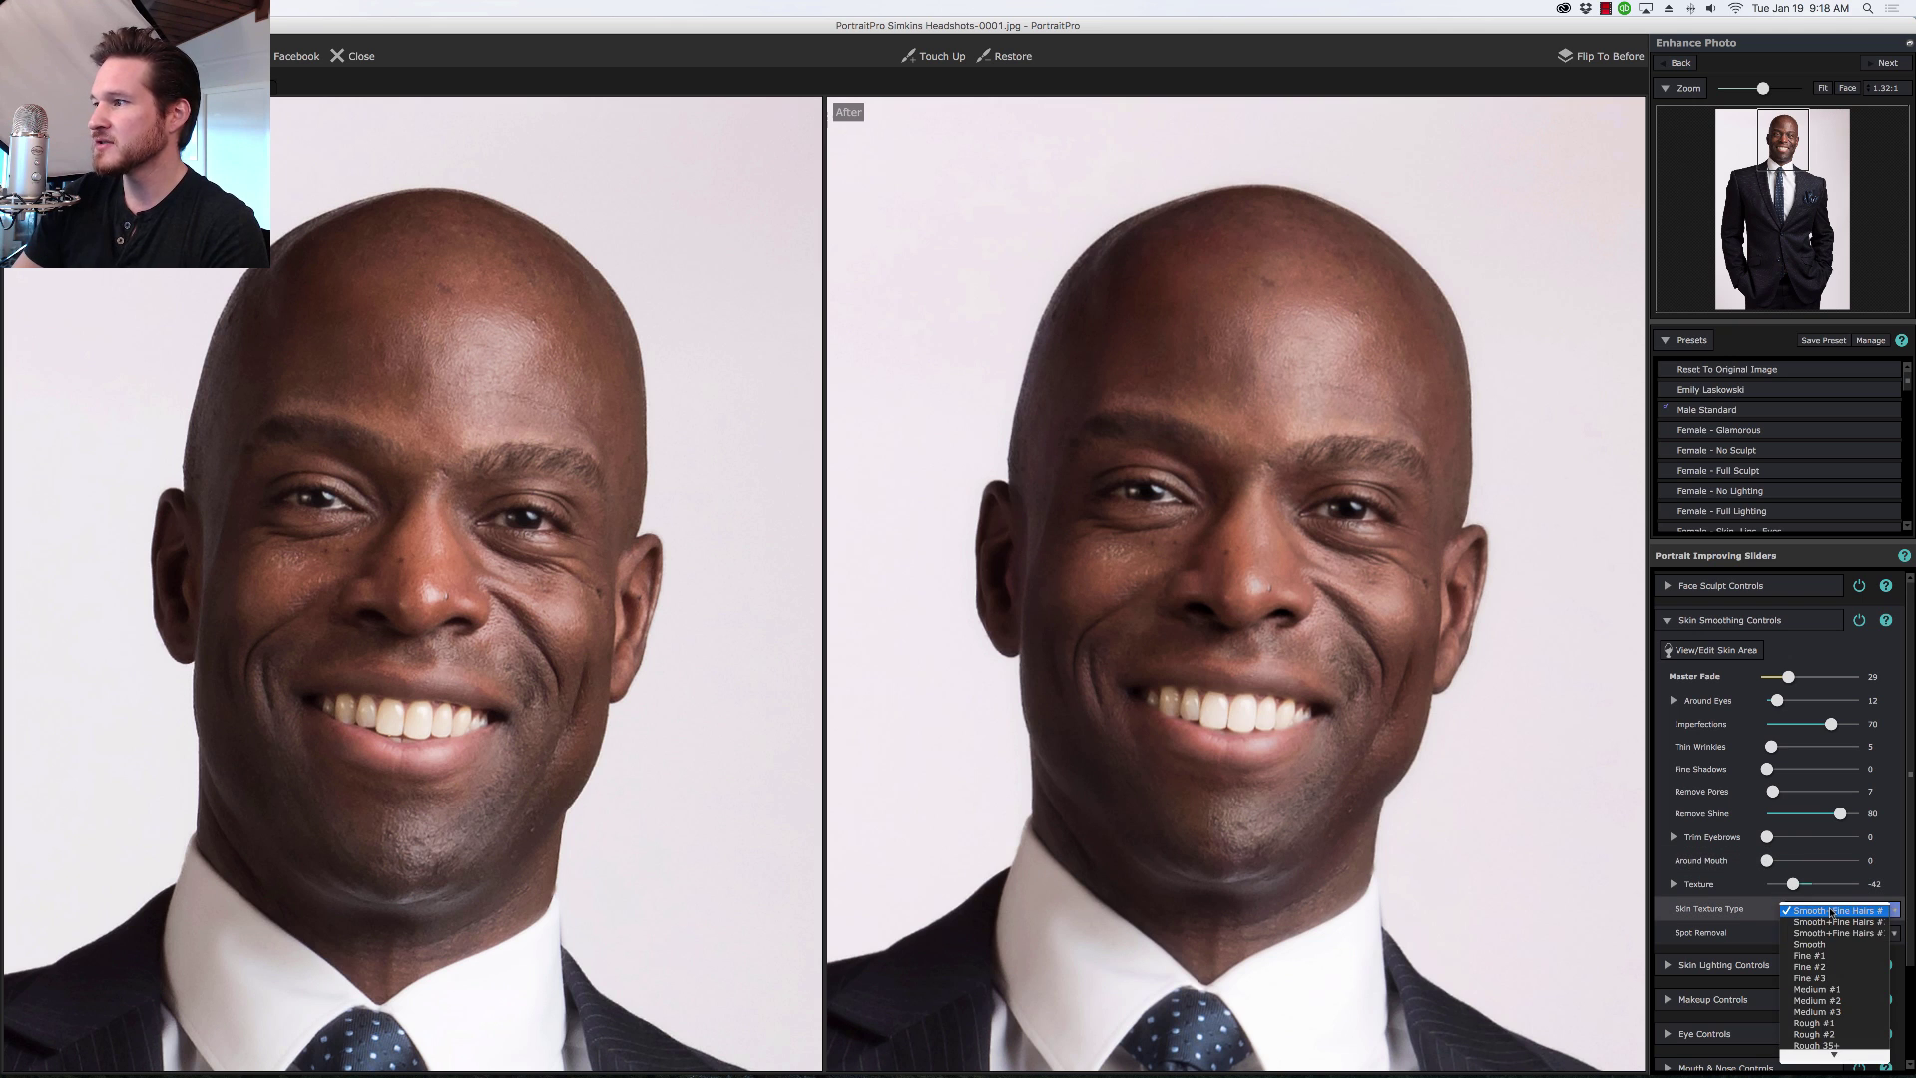
left_click(1831, 990)
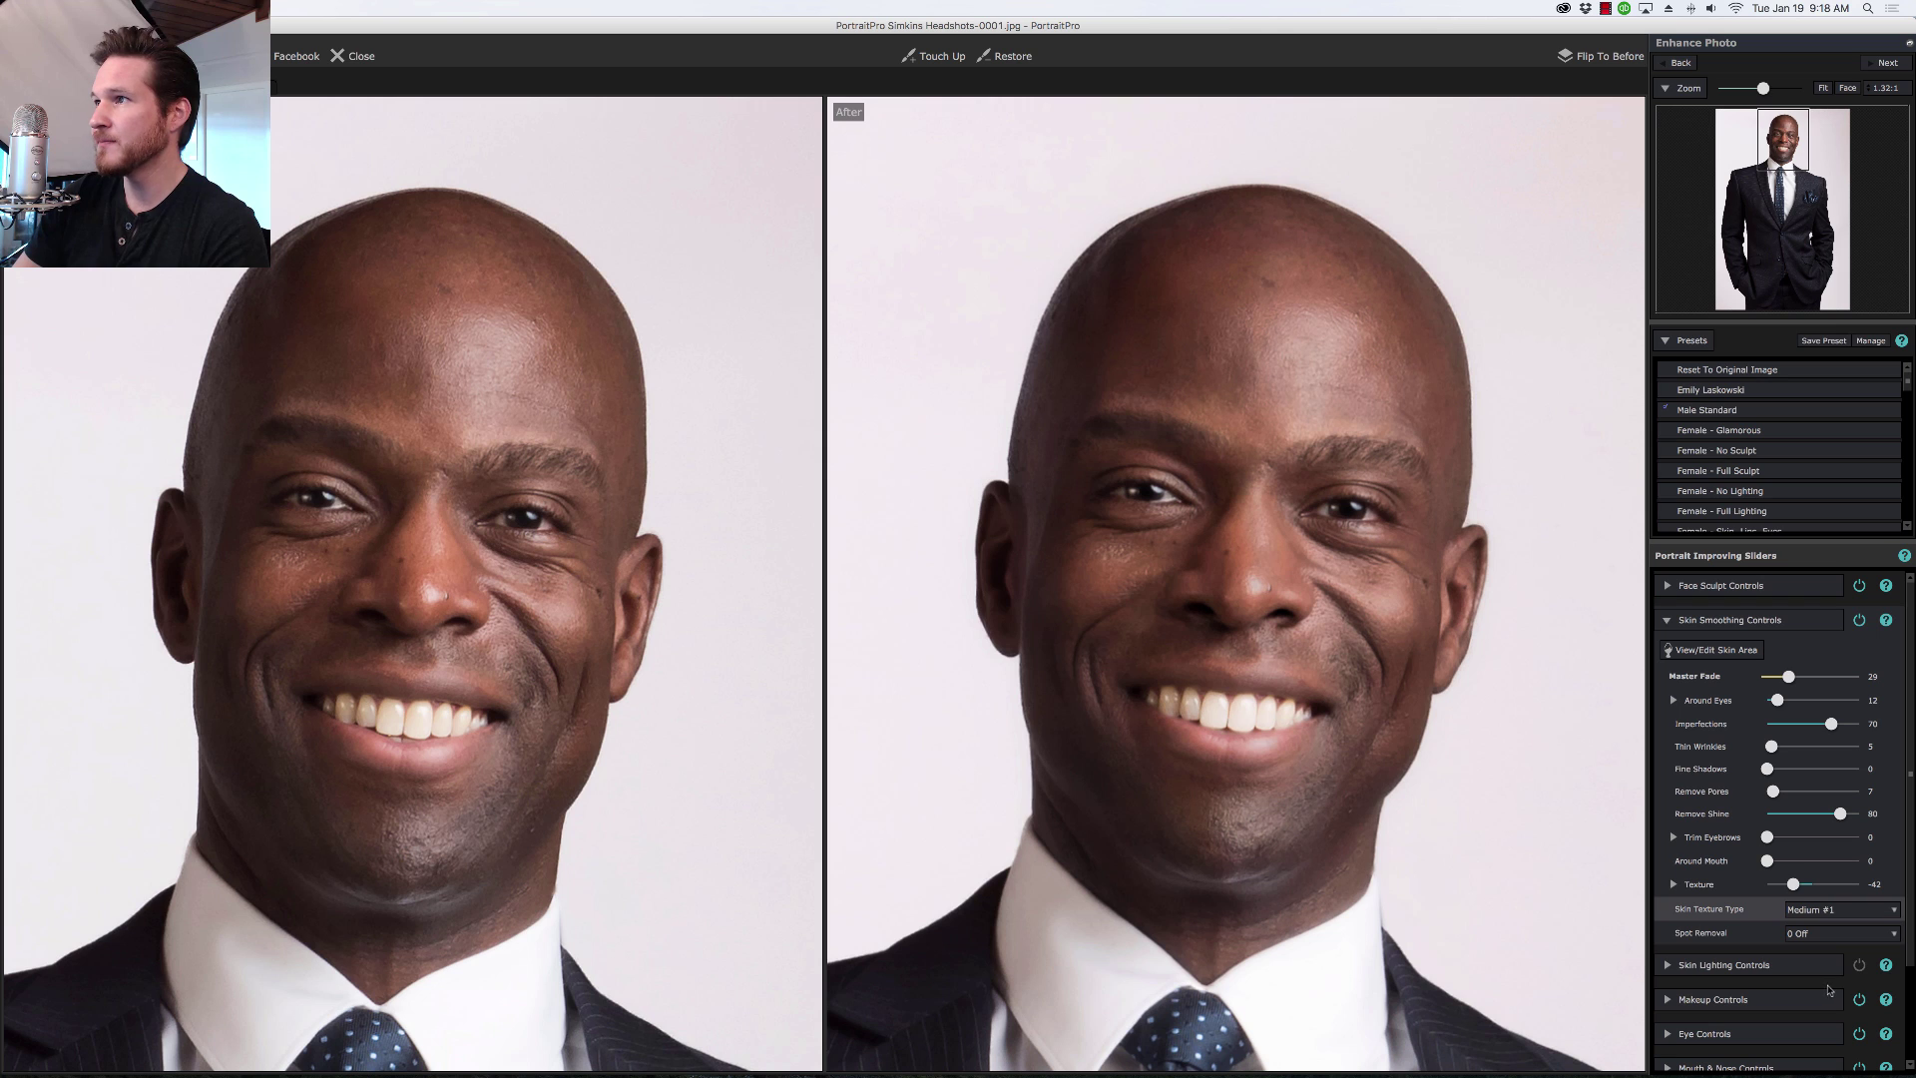
Step: Try Spot Removal at 3 Low, 6 Medium and 10 Maximum Sensitivity, returning to 6 Medium and 3 Low Sensitivity
left_click(1828, 940)
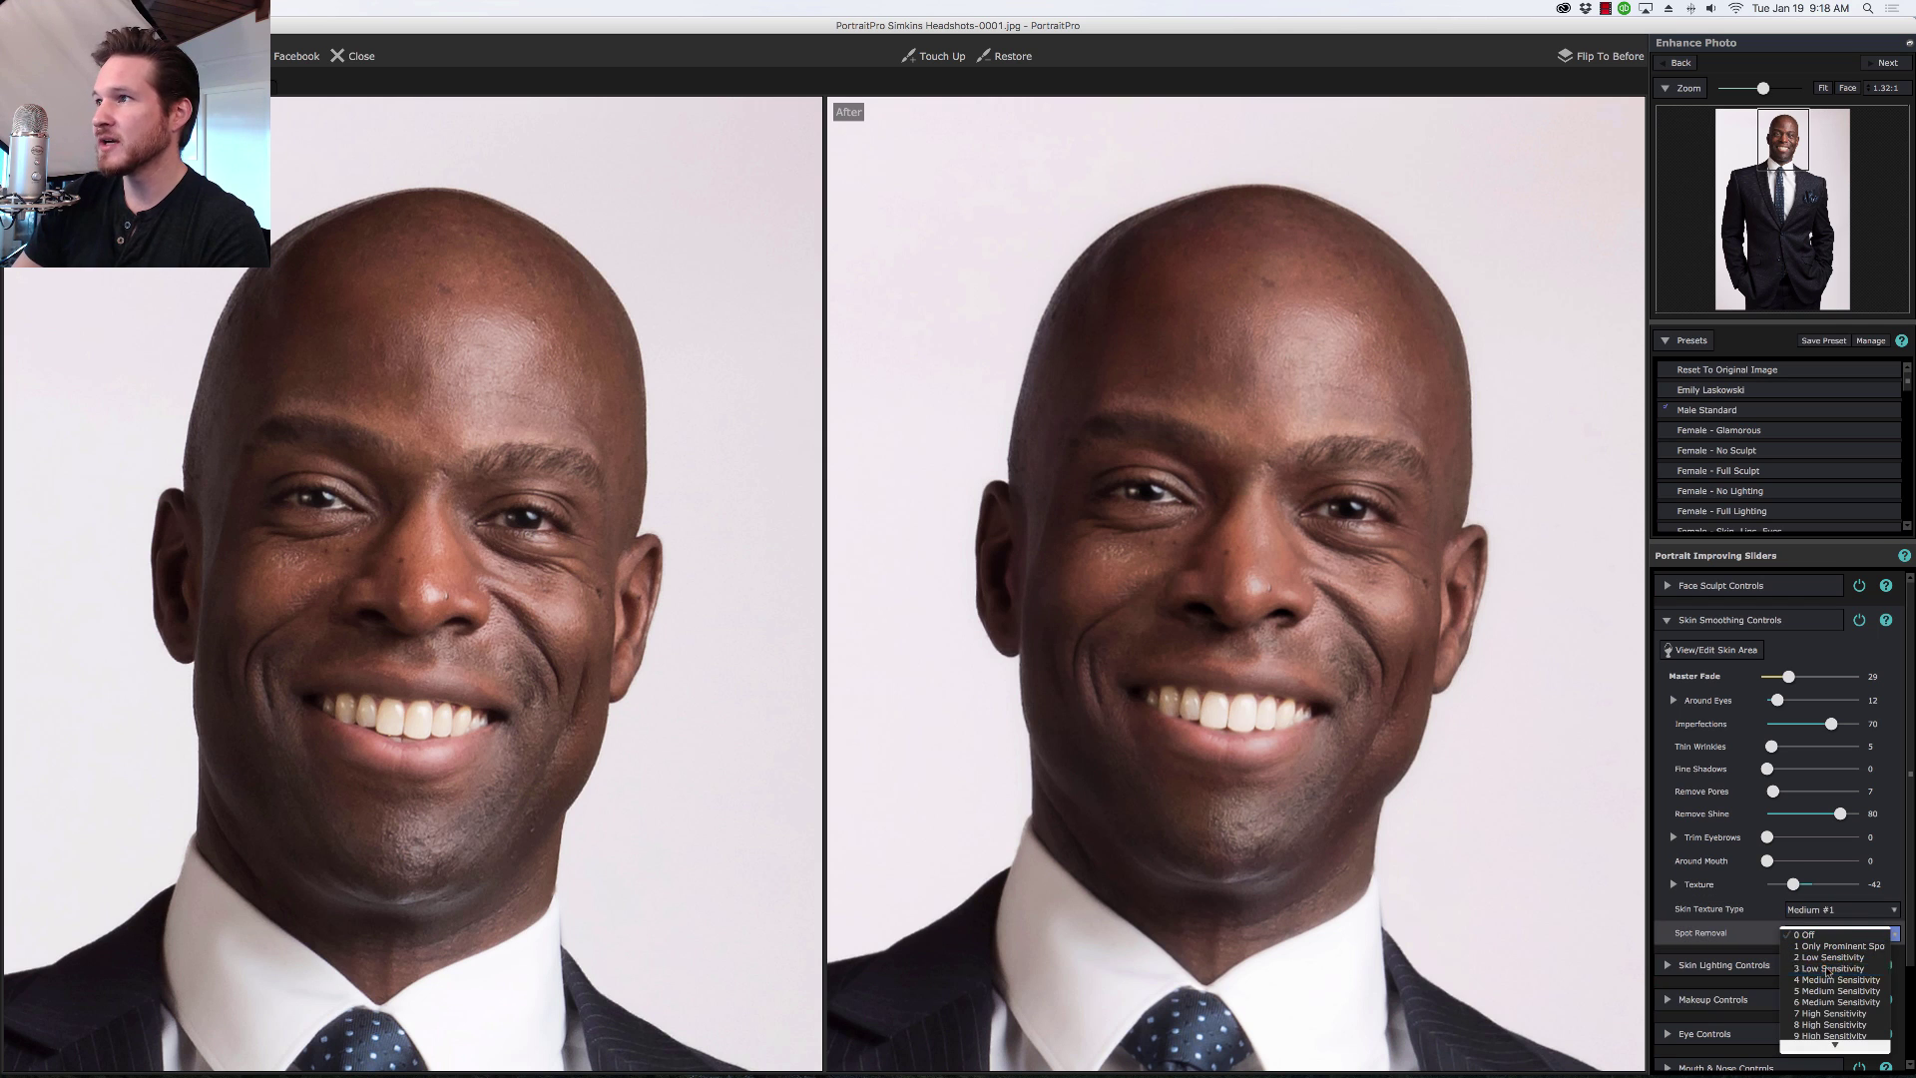
left_click(1828, 969)
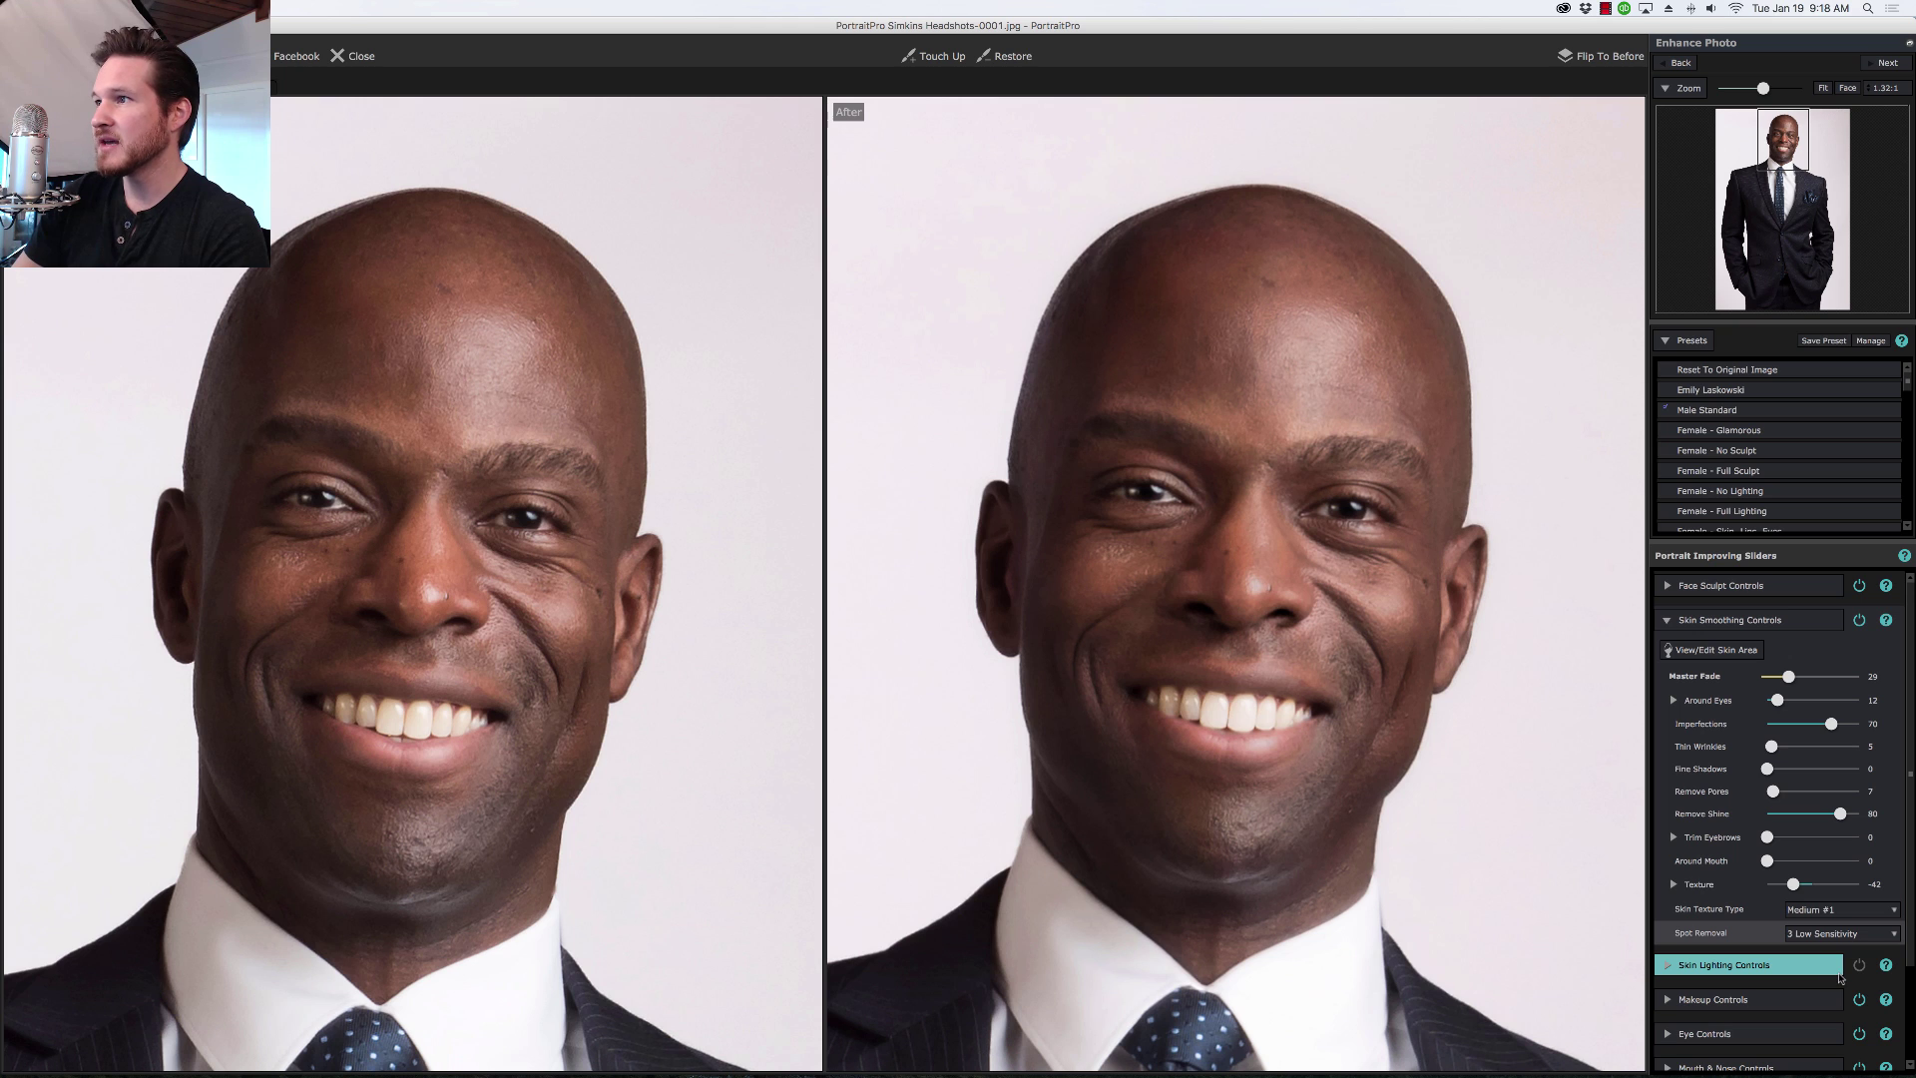
left_click(1841, 934)
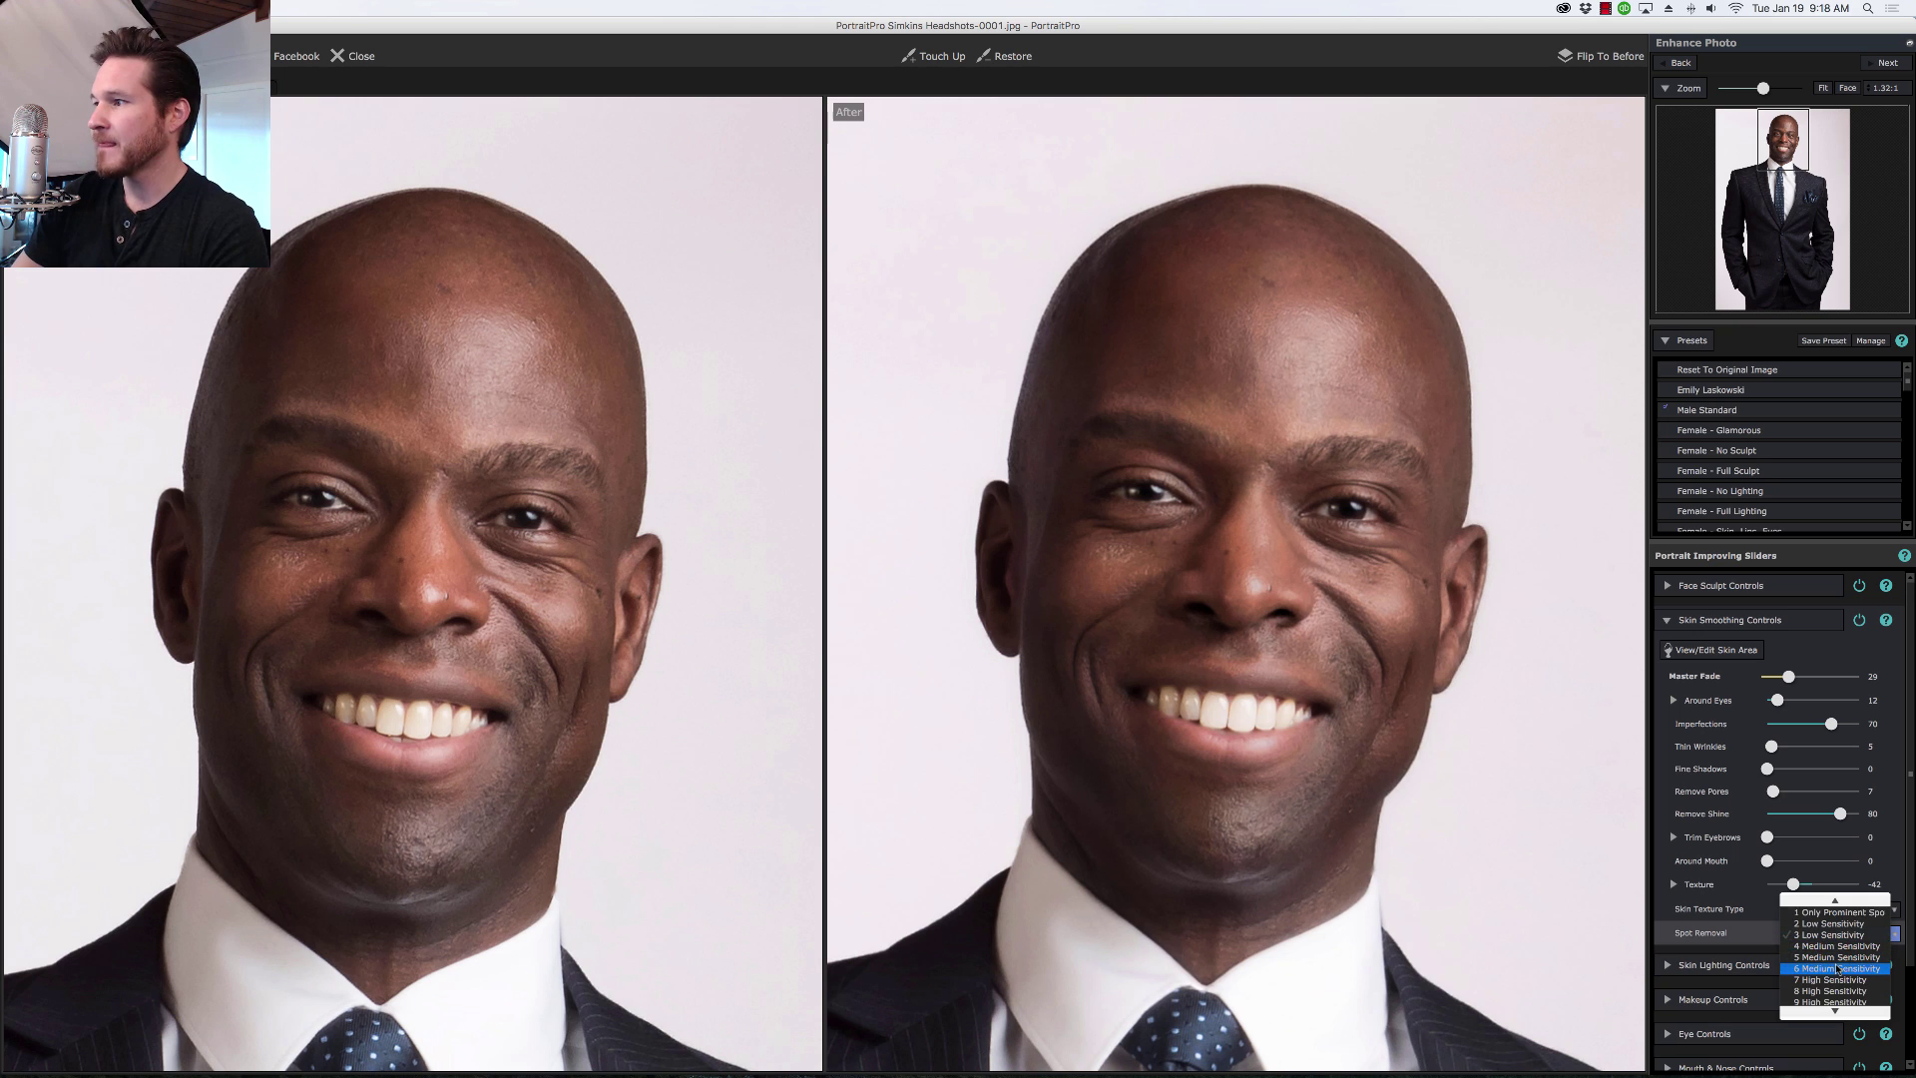
left_click(1839, 969)
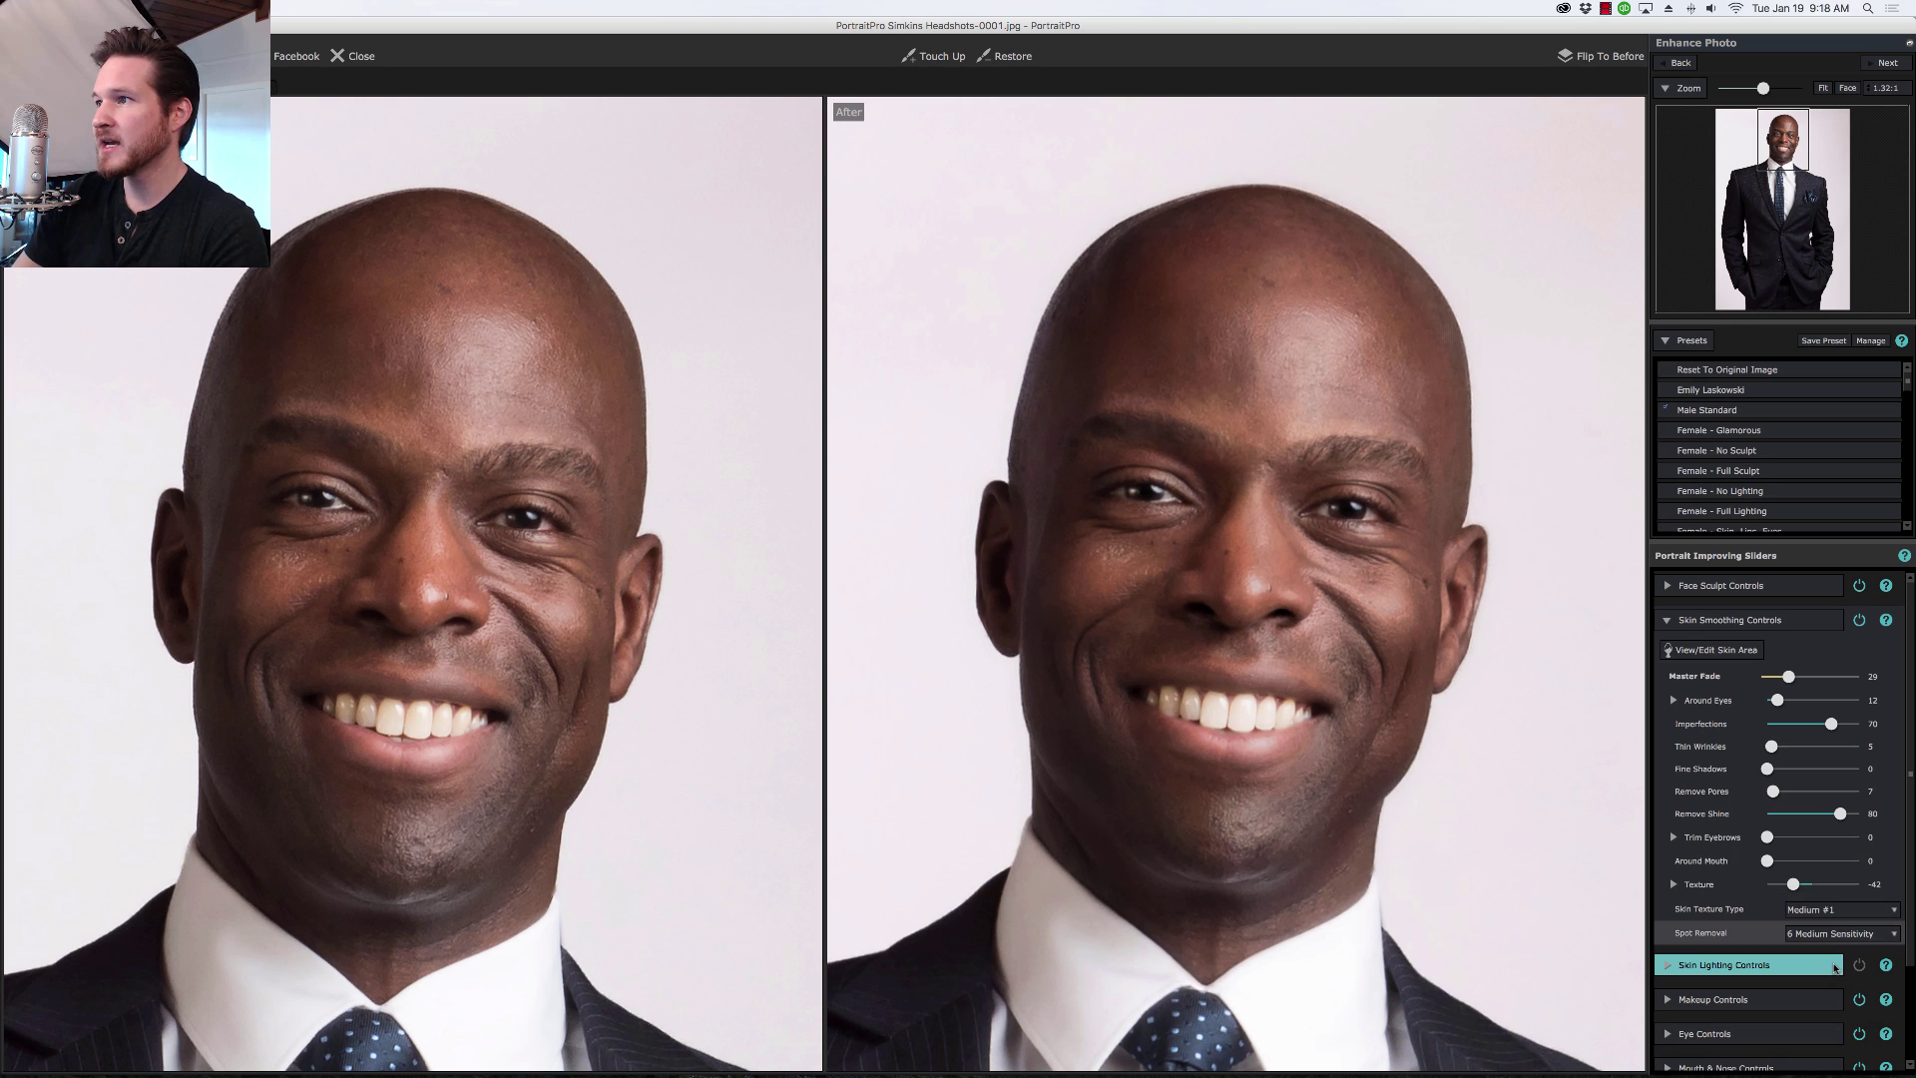
left_click(1841, 933)
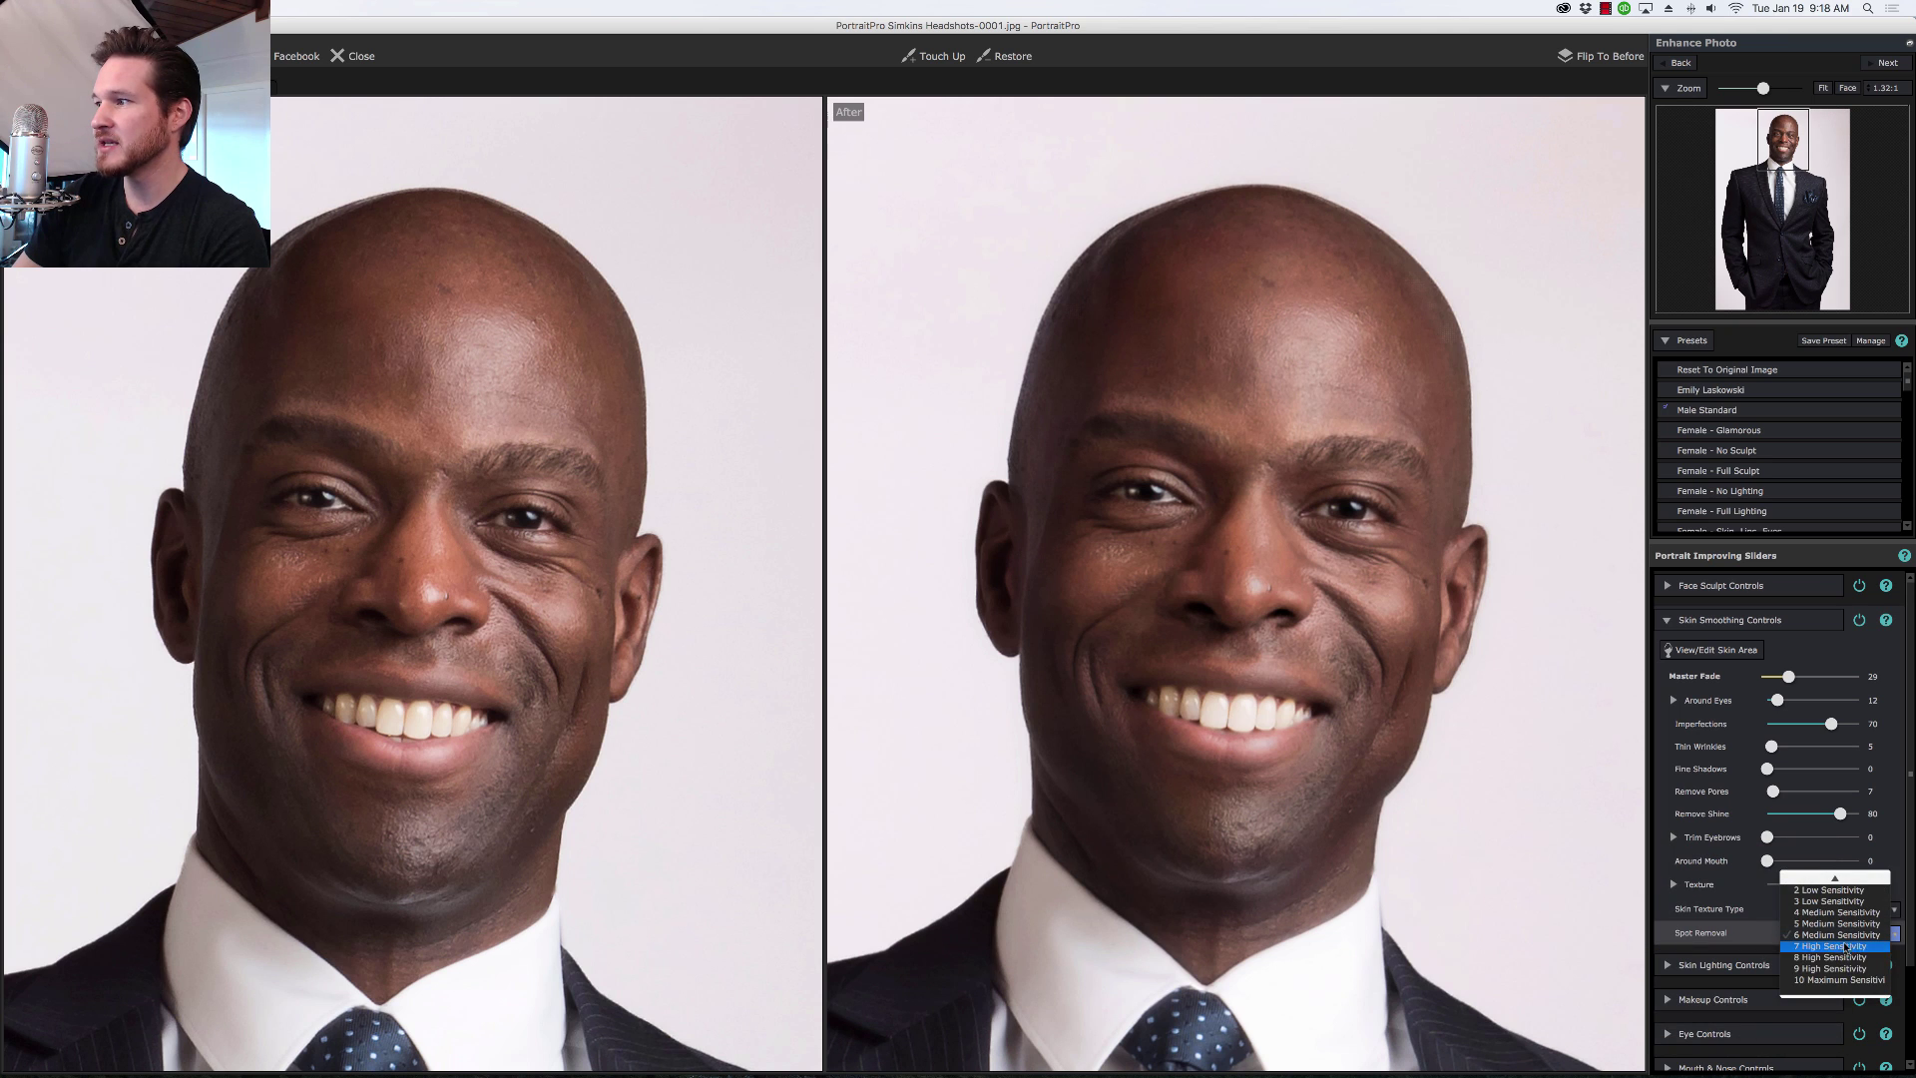
left_click(1839, 981)
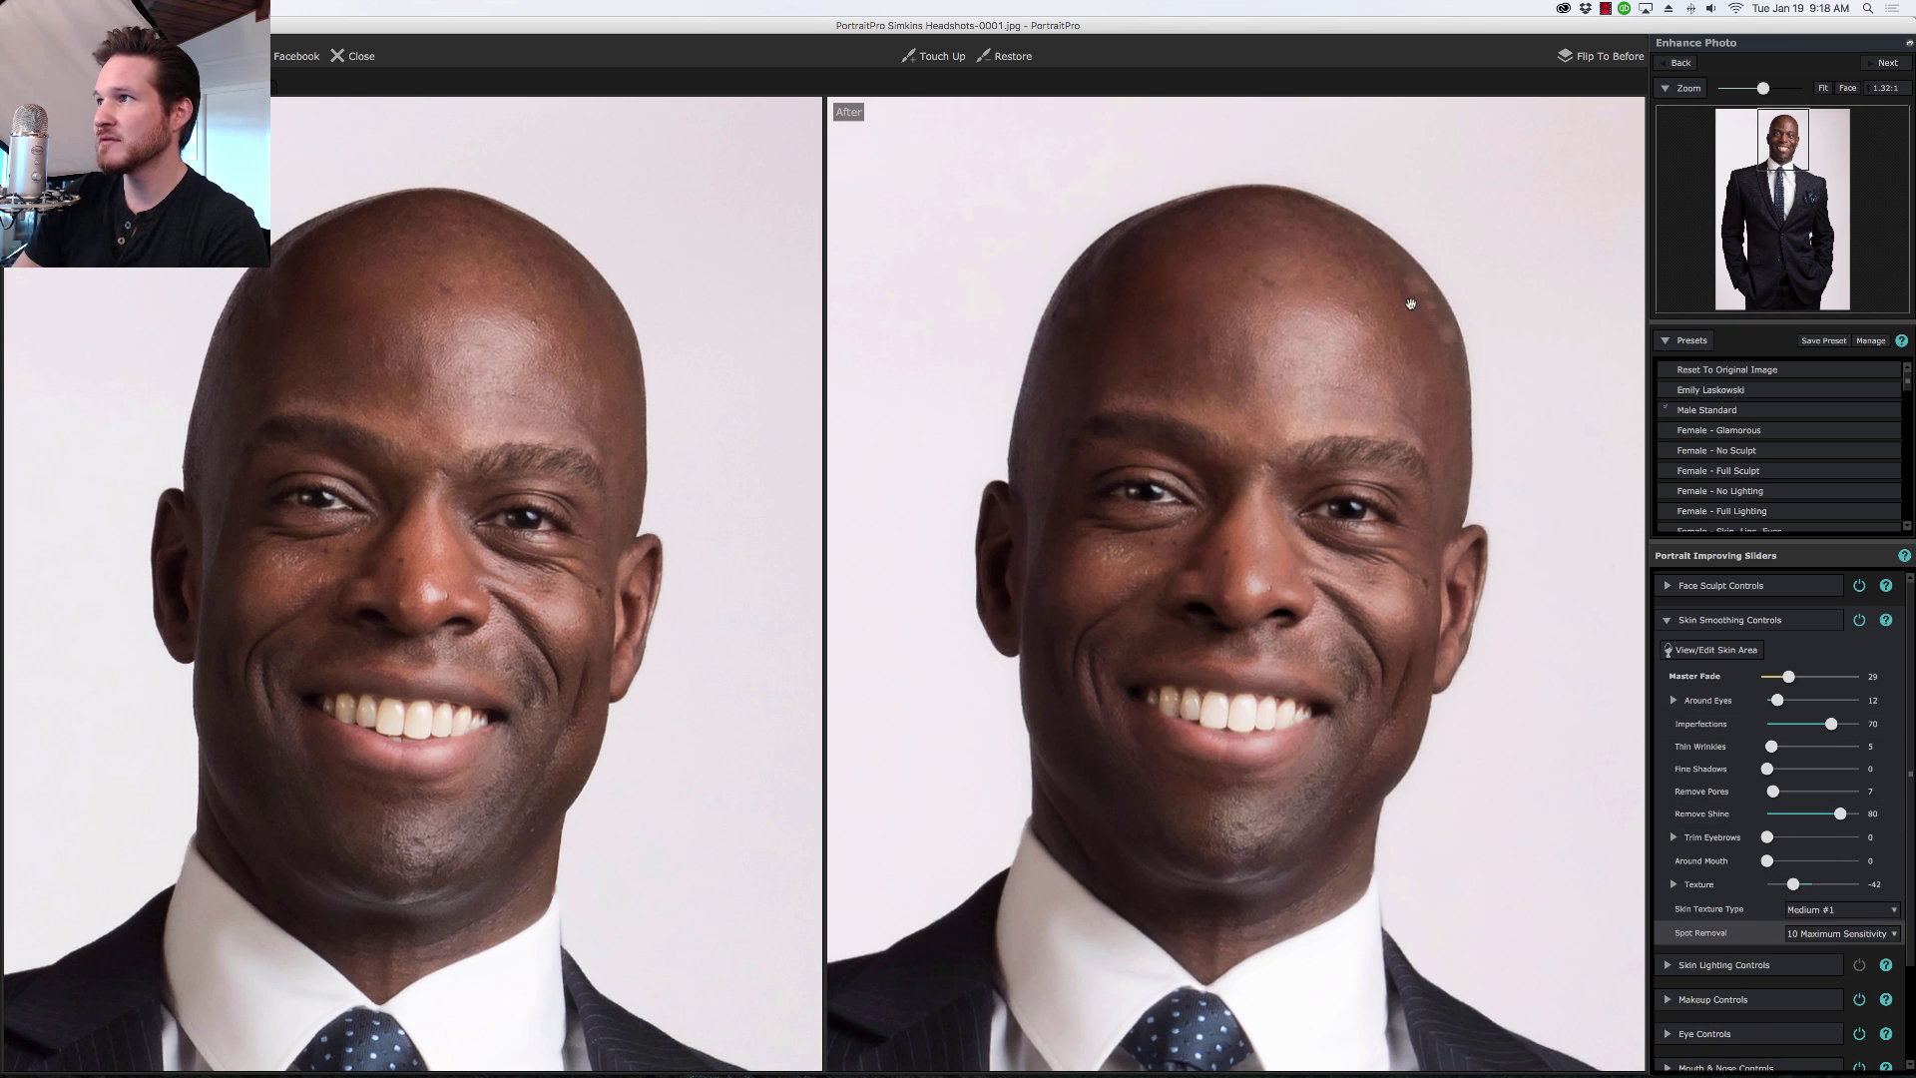
left_click(1808, 933)
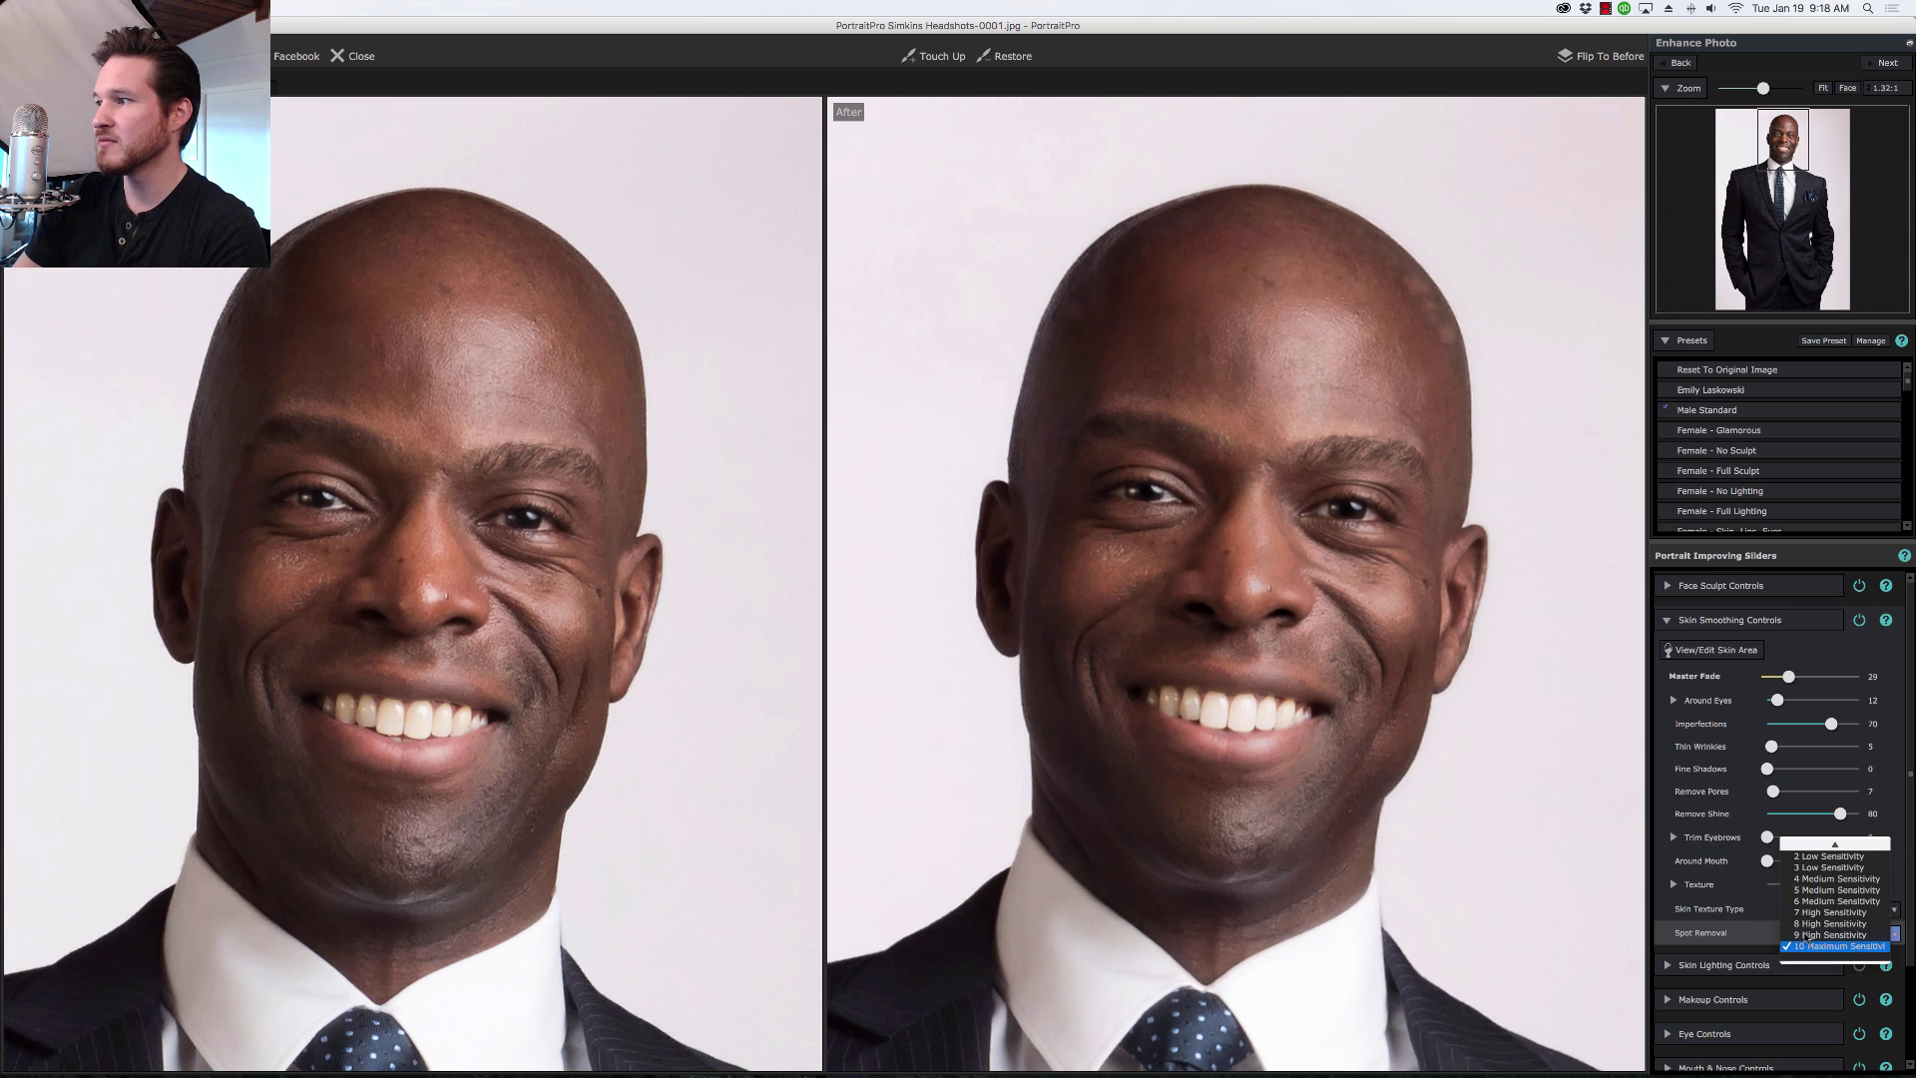
left_click(1777, 903)
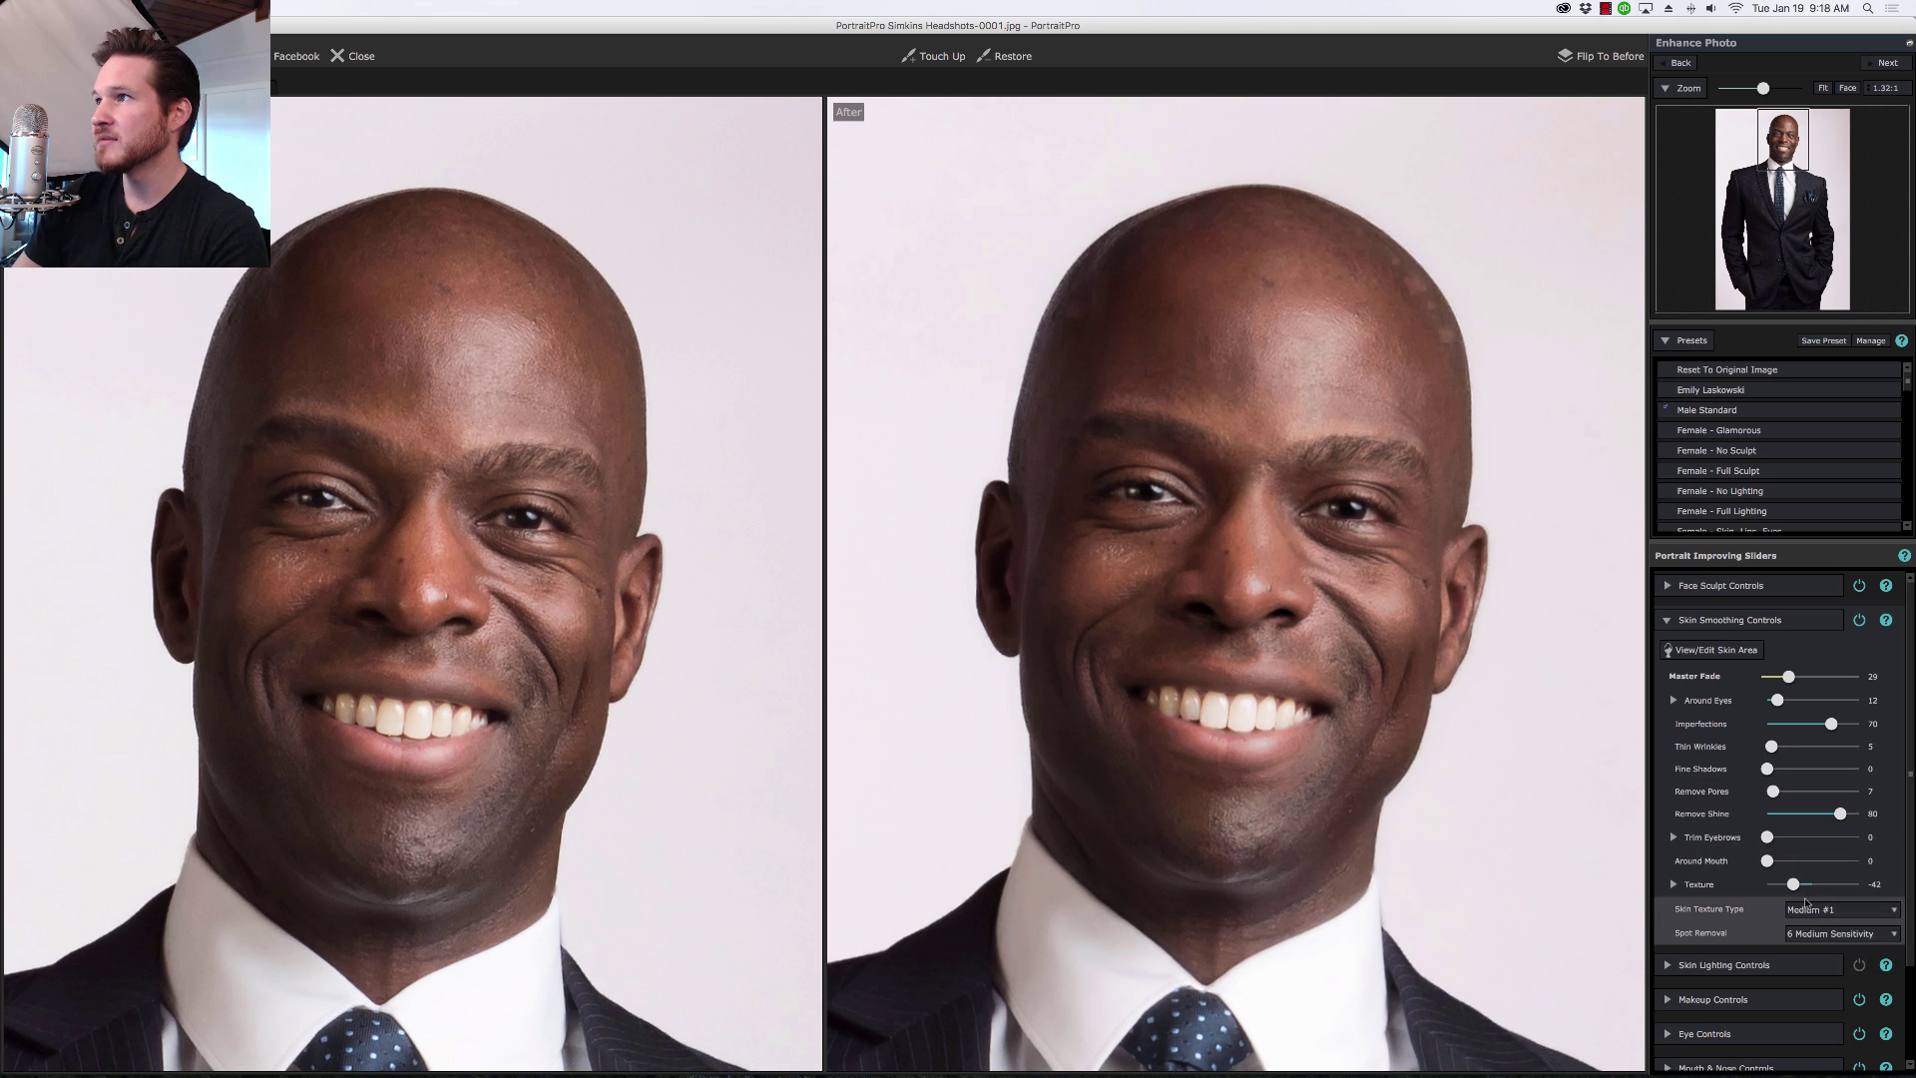
left_click(1817, 934)
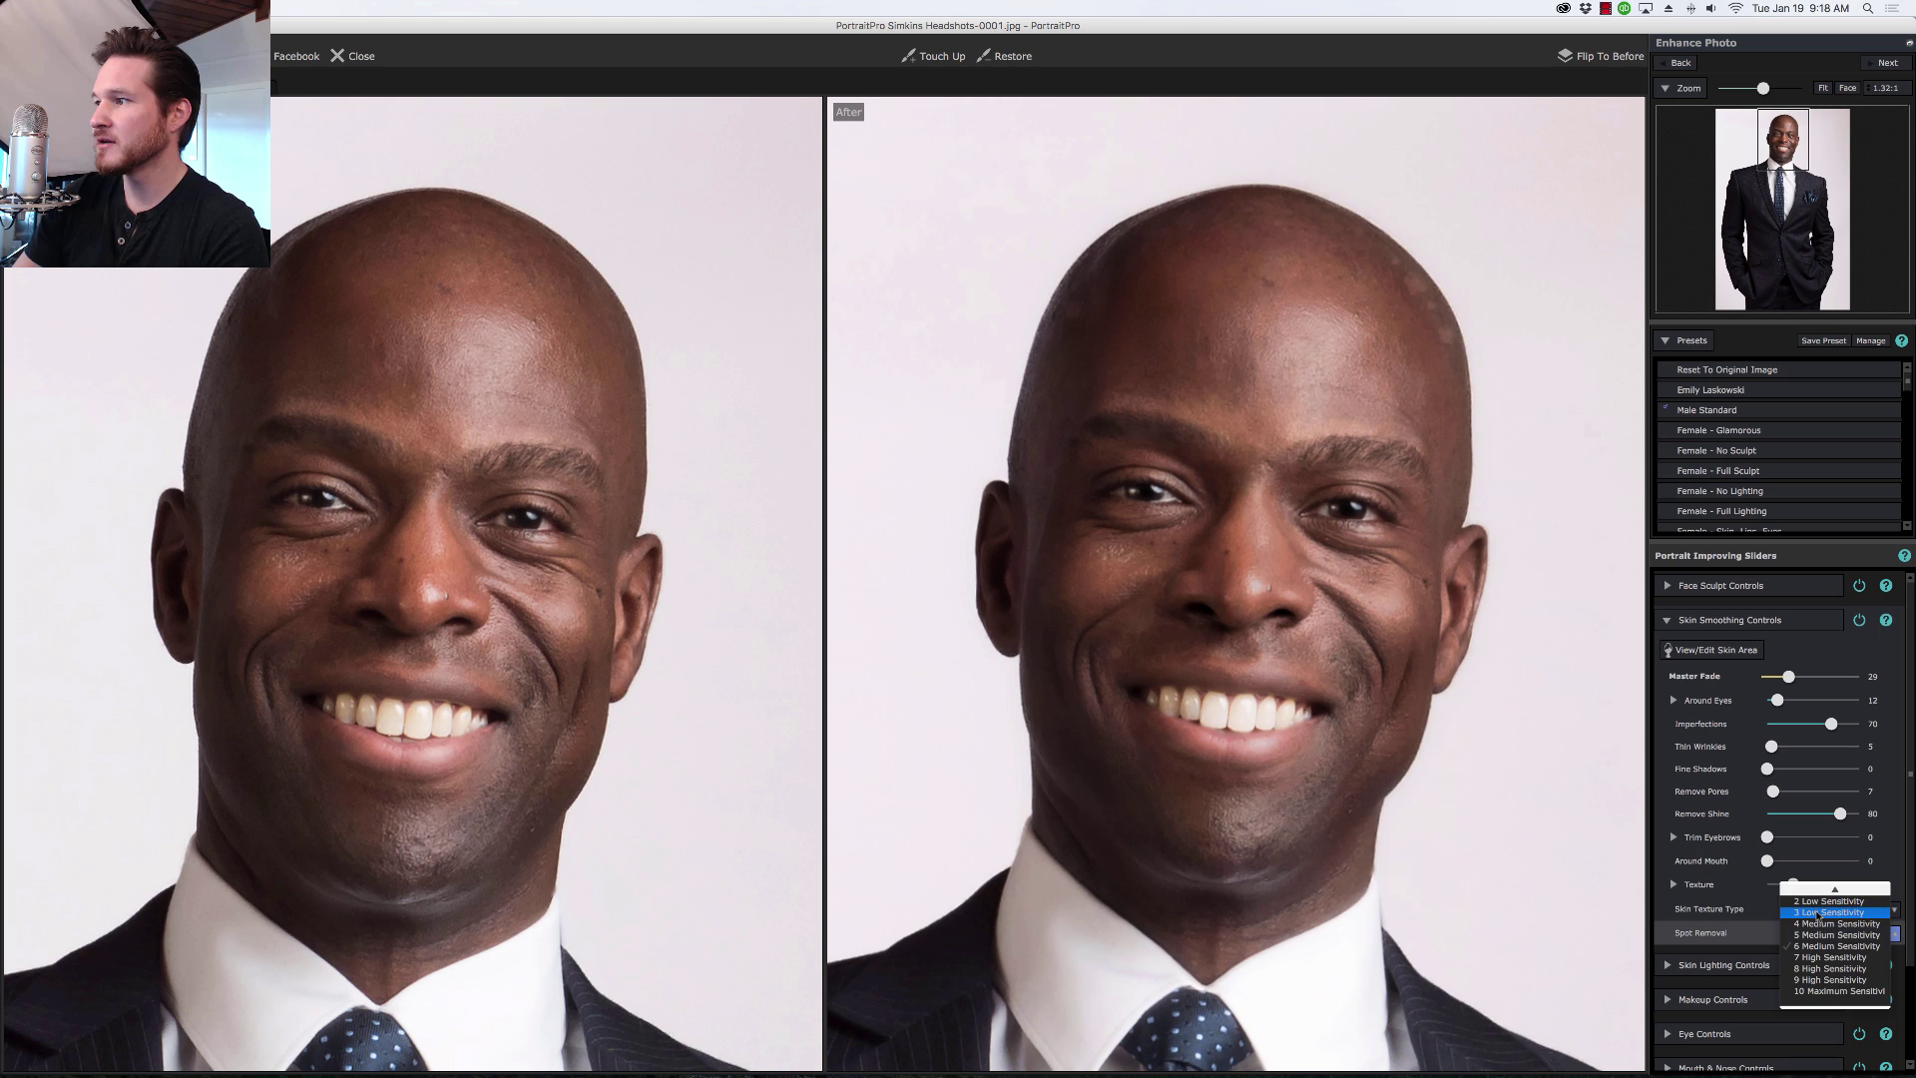
left_click(1818, 913)
left_click(1817, 913)
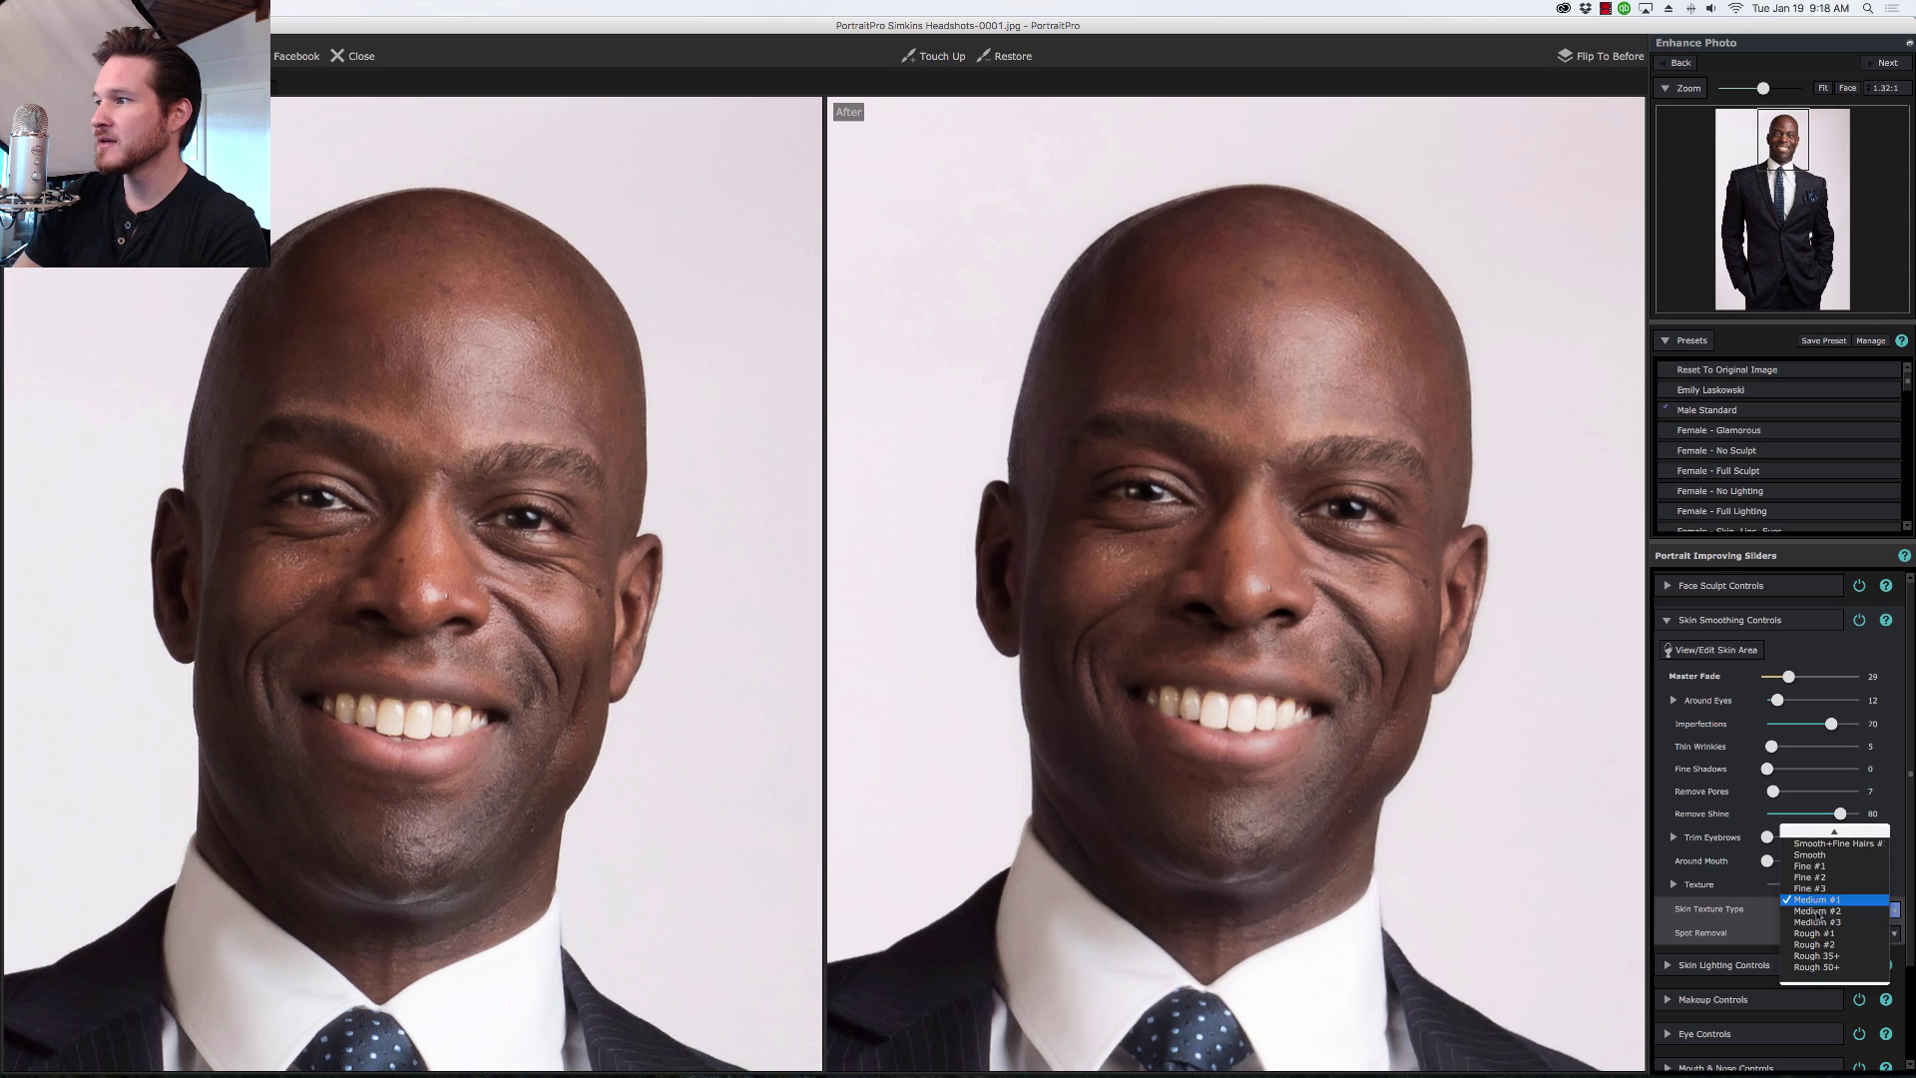
left_click(1820, 909)
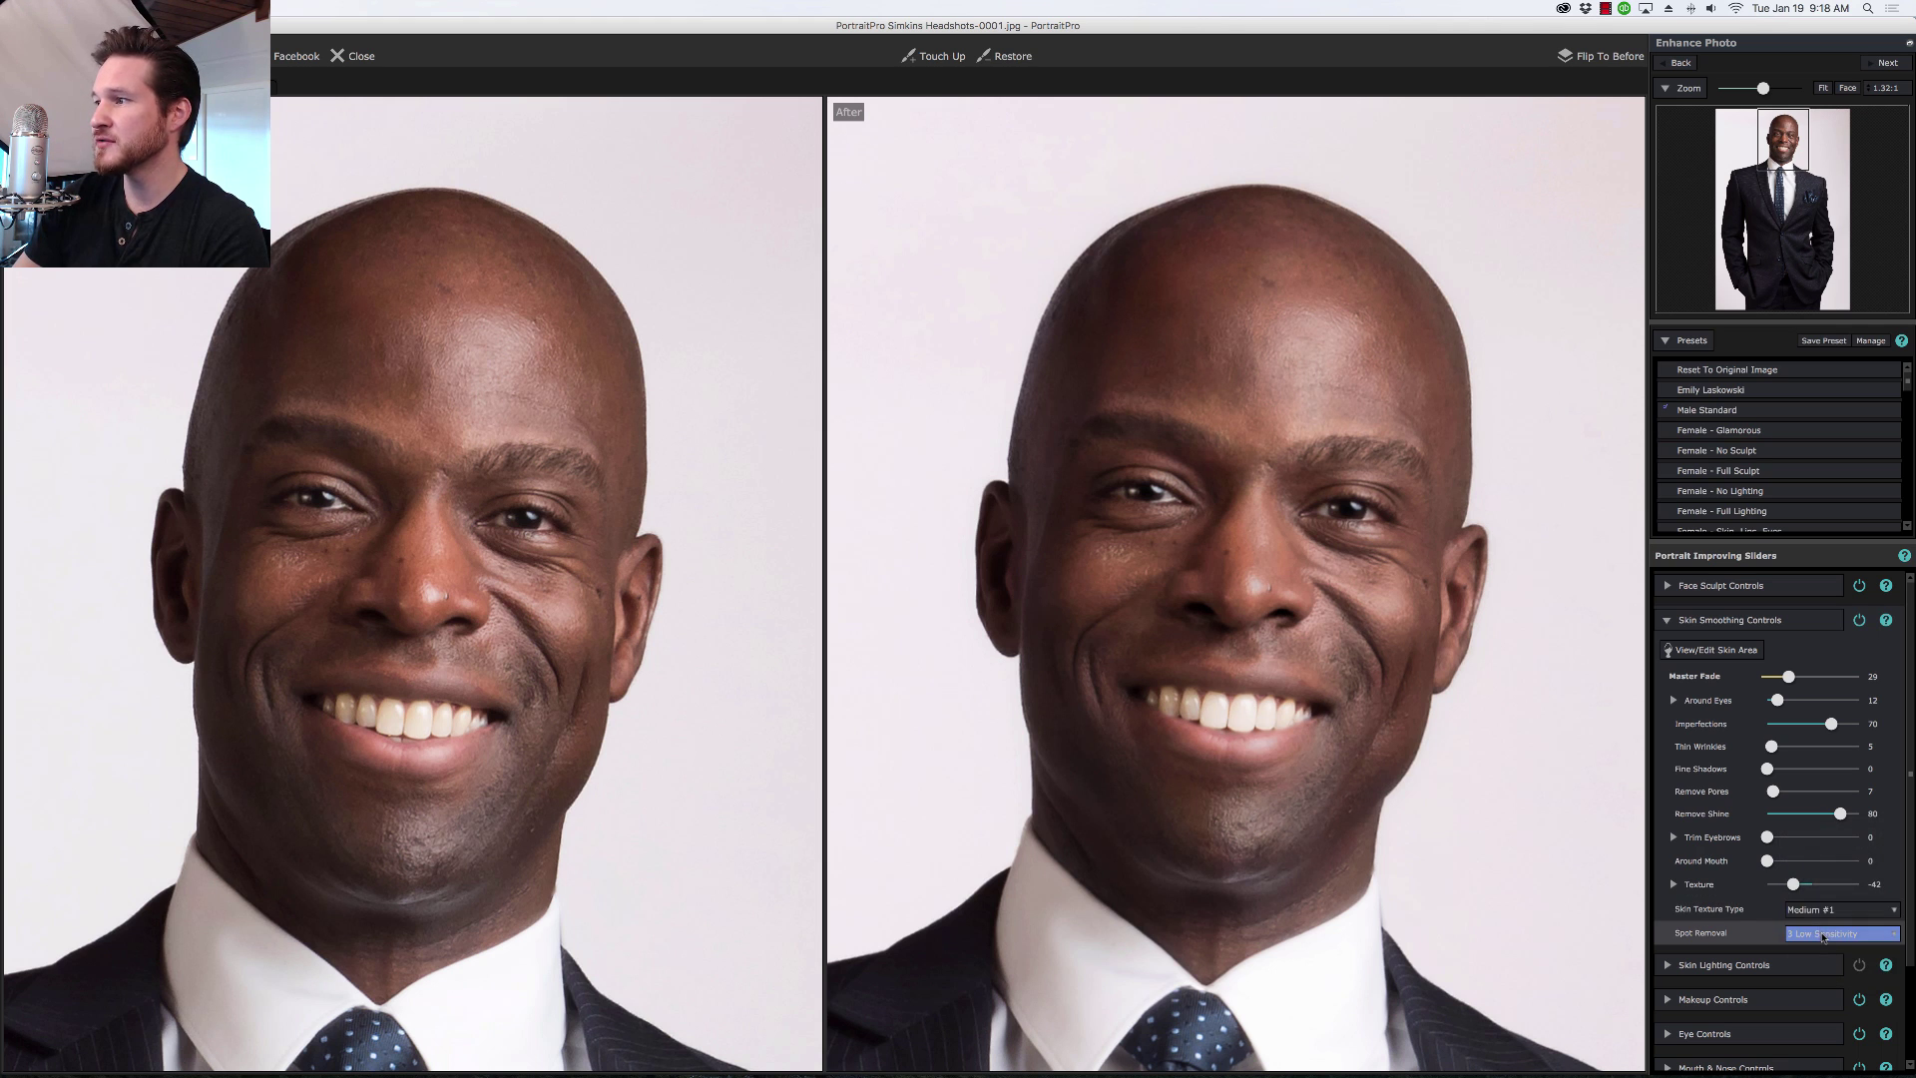
Step: Set Spot Removal to 5 Medium Sensitivity and collapse the Skin Smoothing controls
left_click(1818, 934)
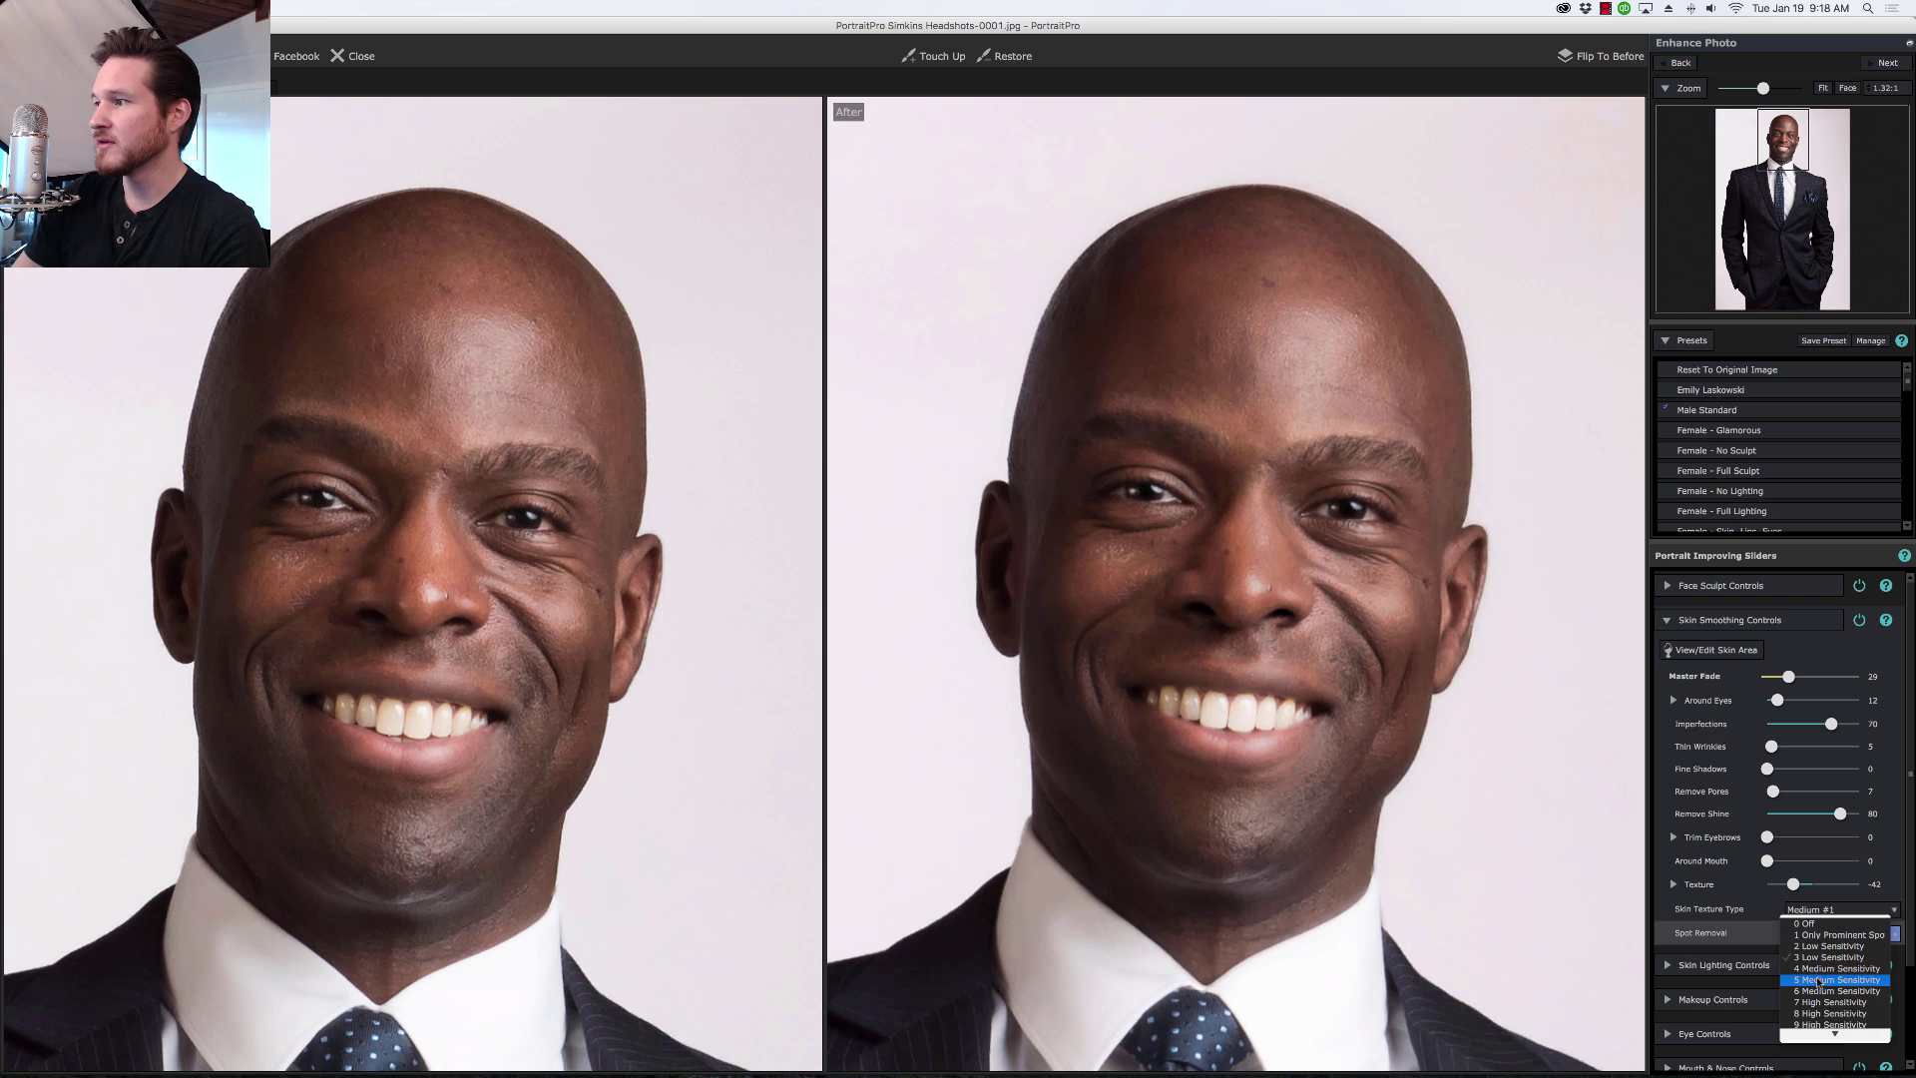
left_click(1819, 981)
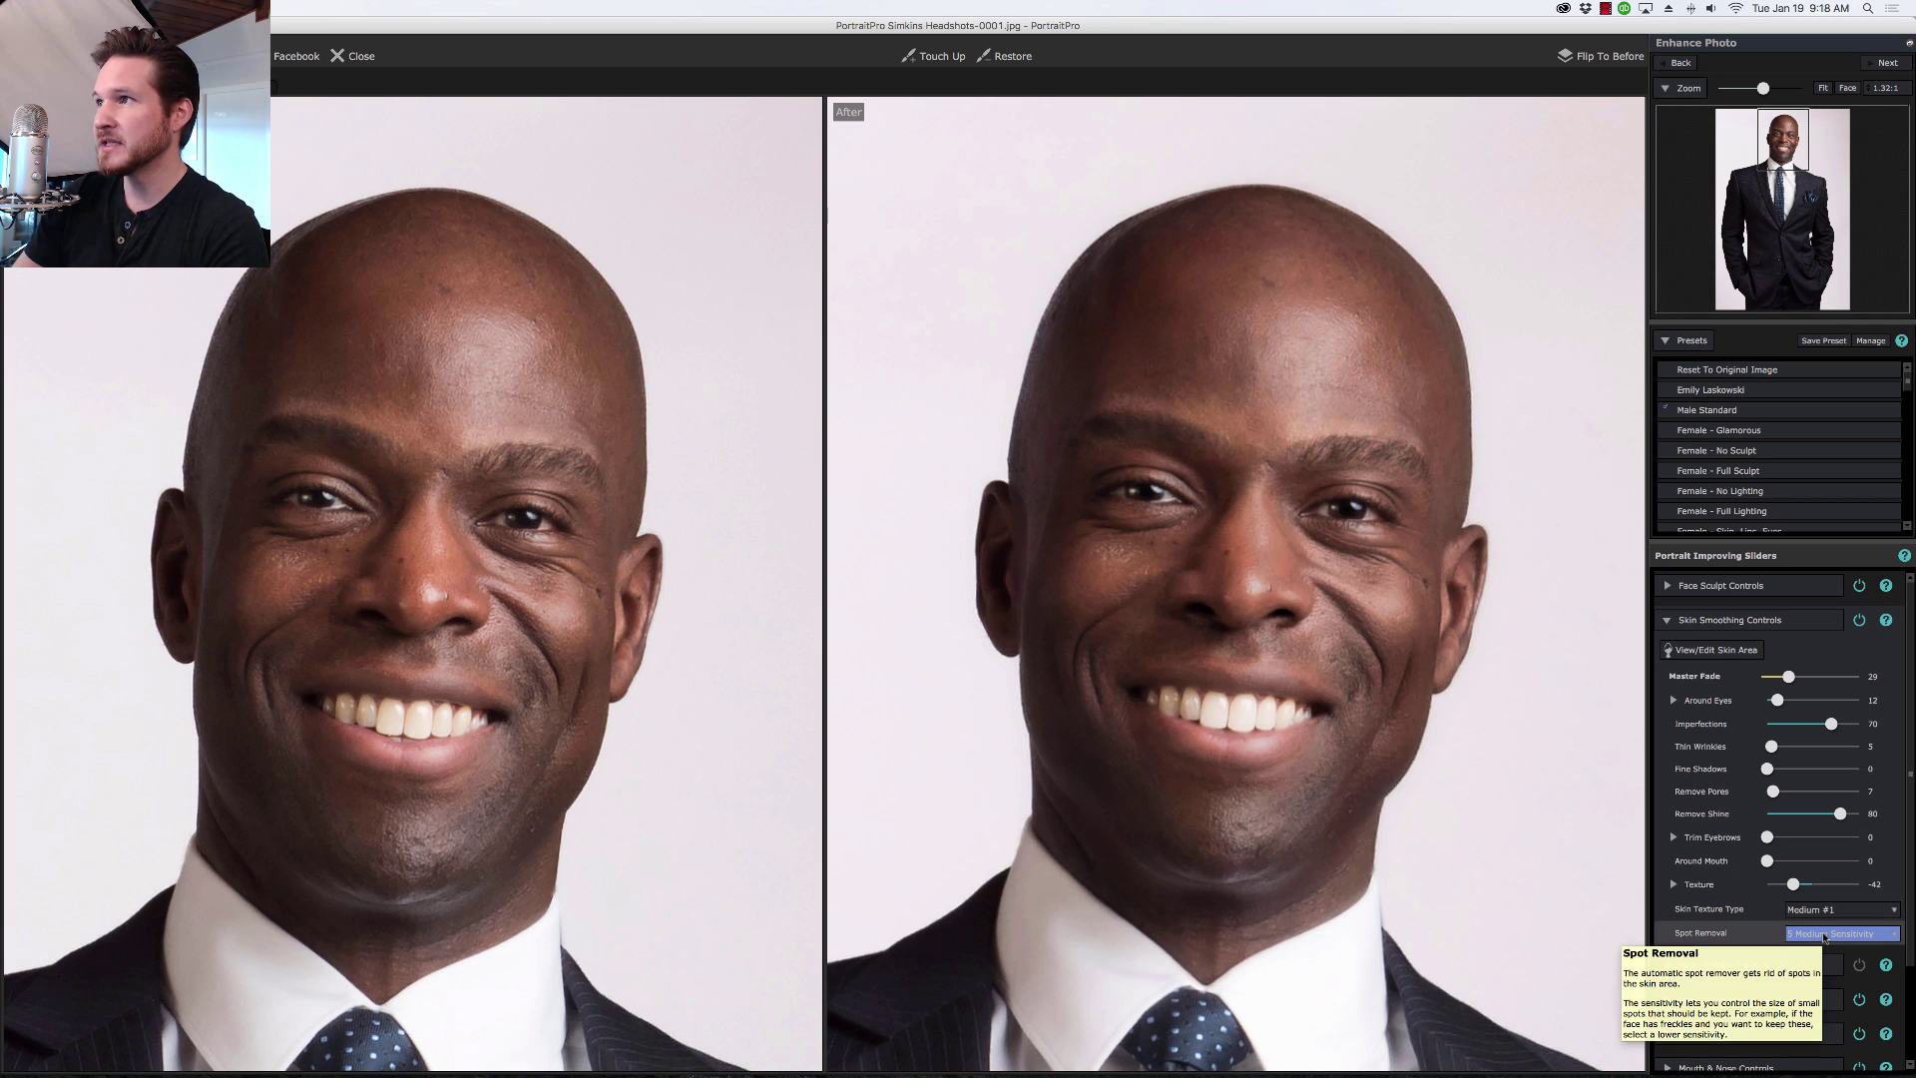
left_click(1777, 620)
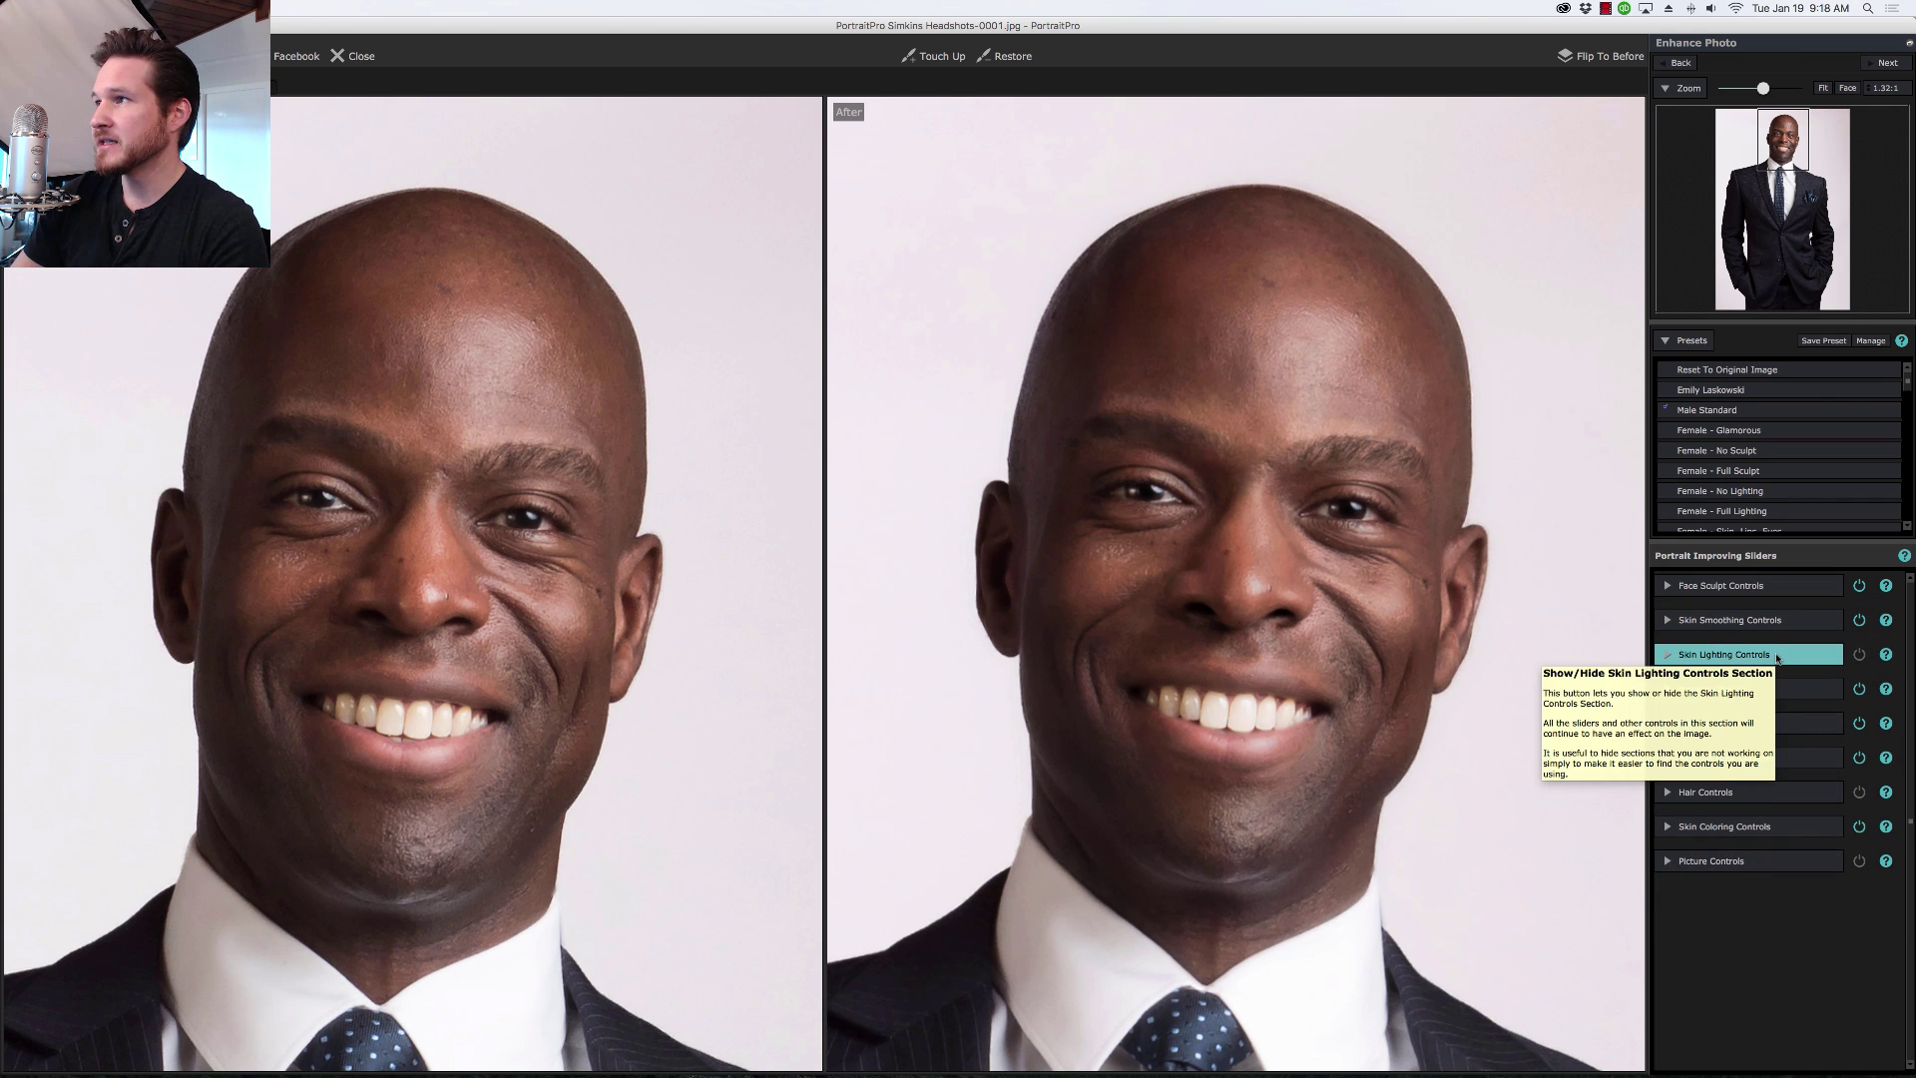
Step: Turn on the Skin Lighting adjustments with the whole portrait in view
left_click(1824, 88)
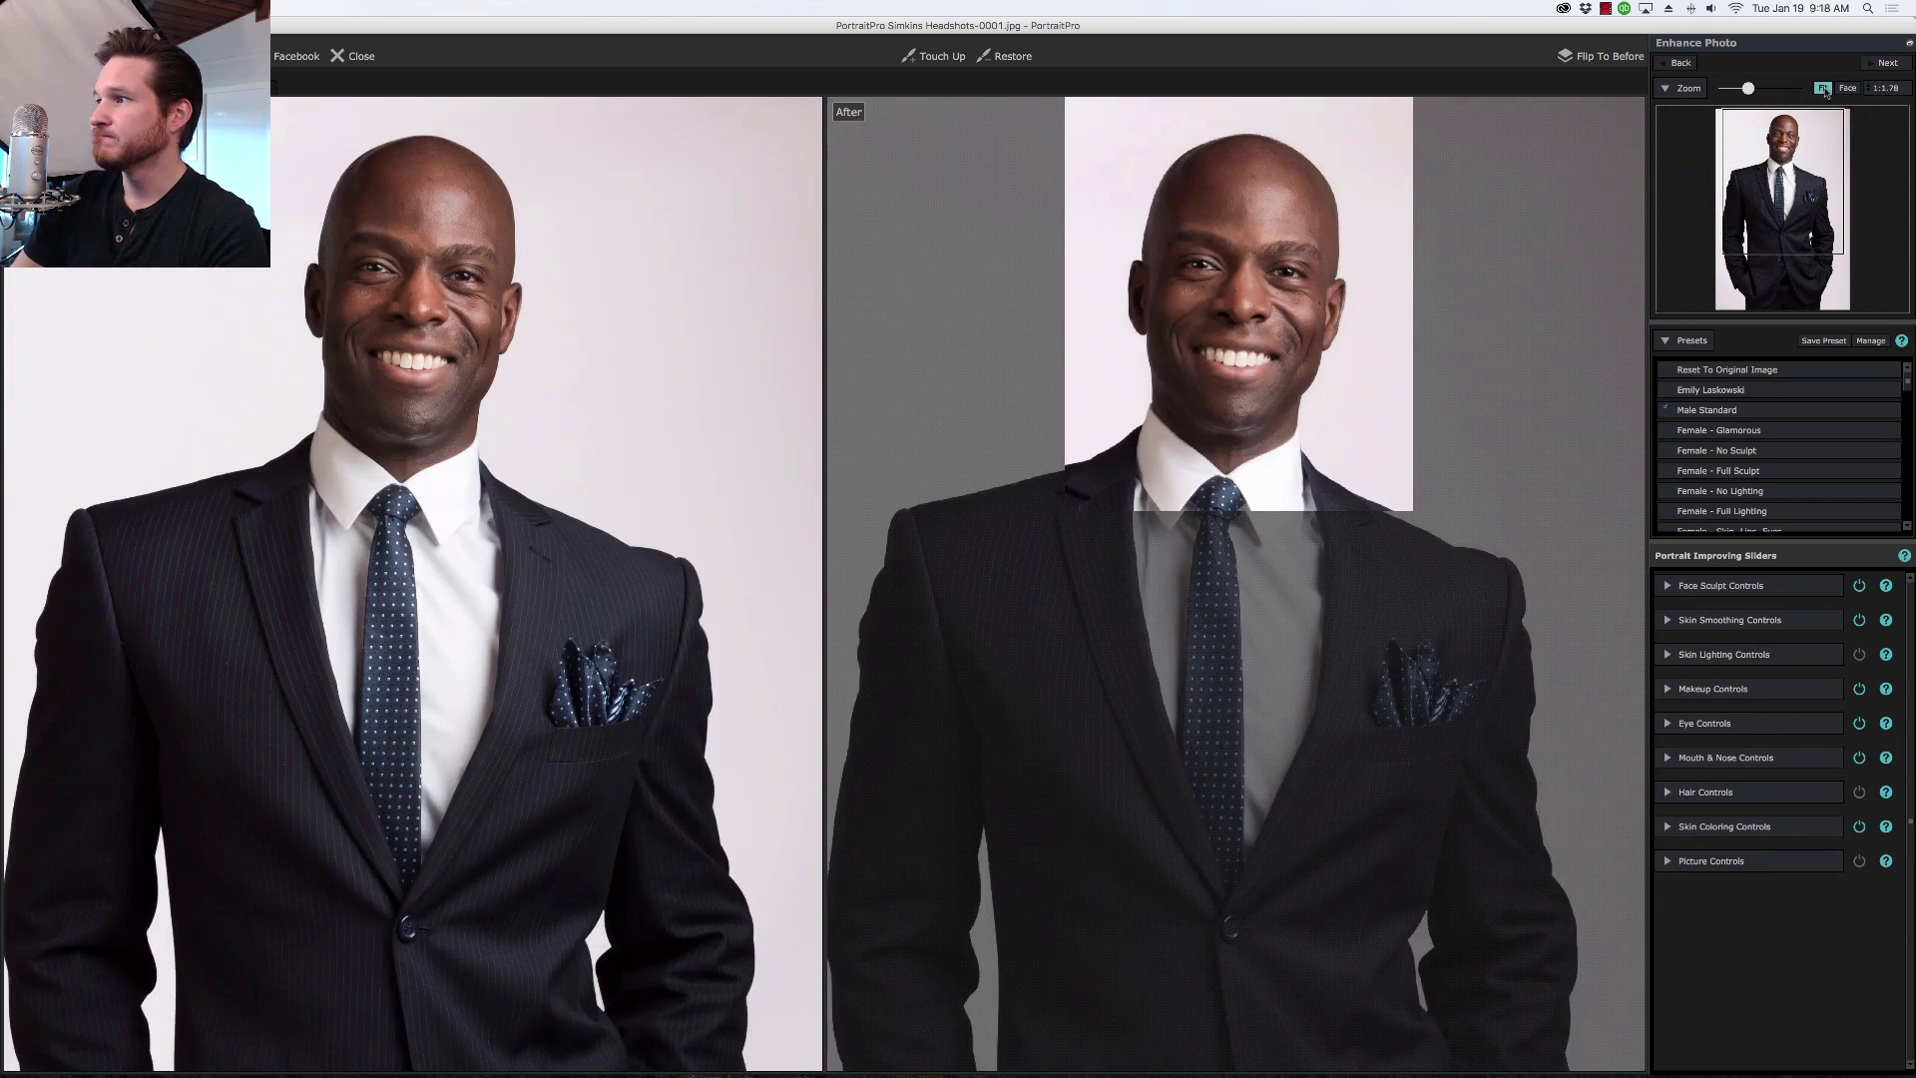
left_click(1859, 656)
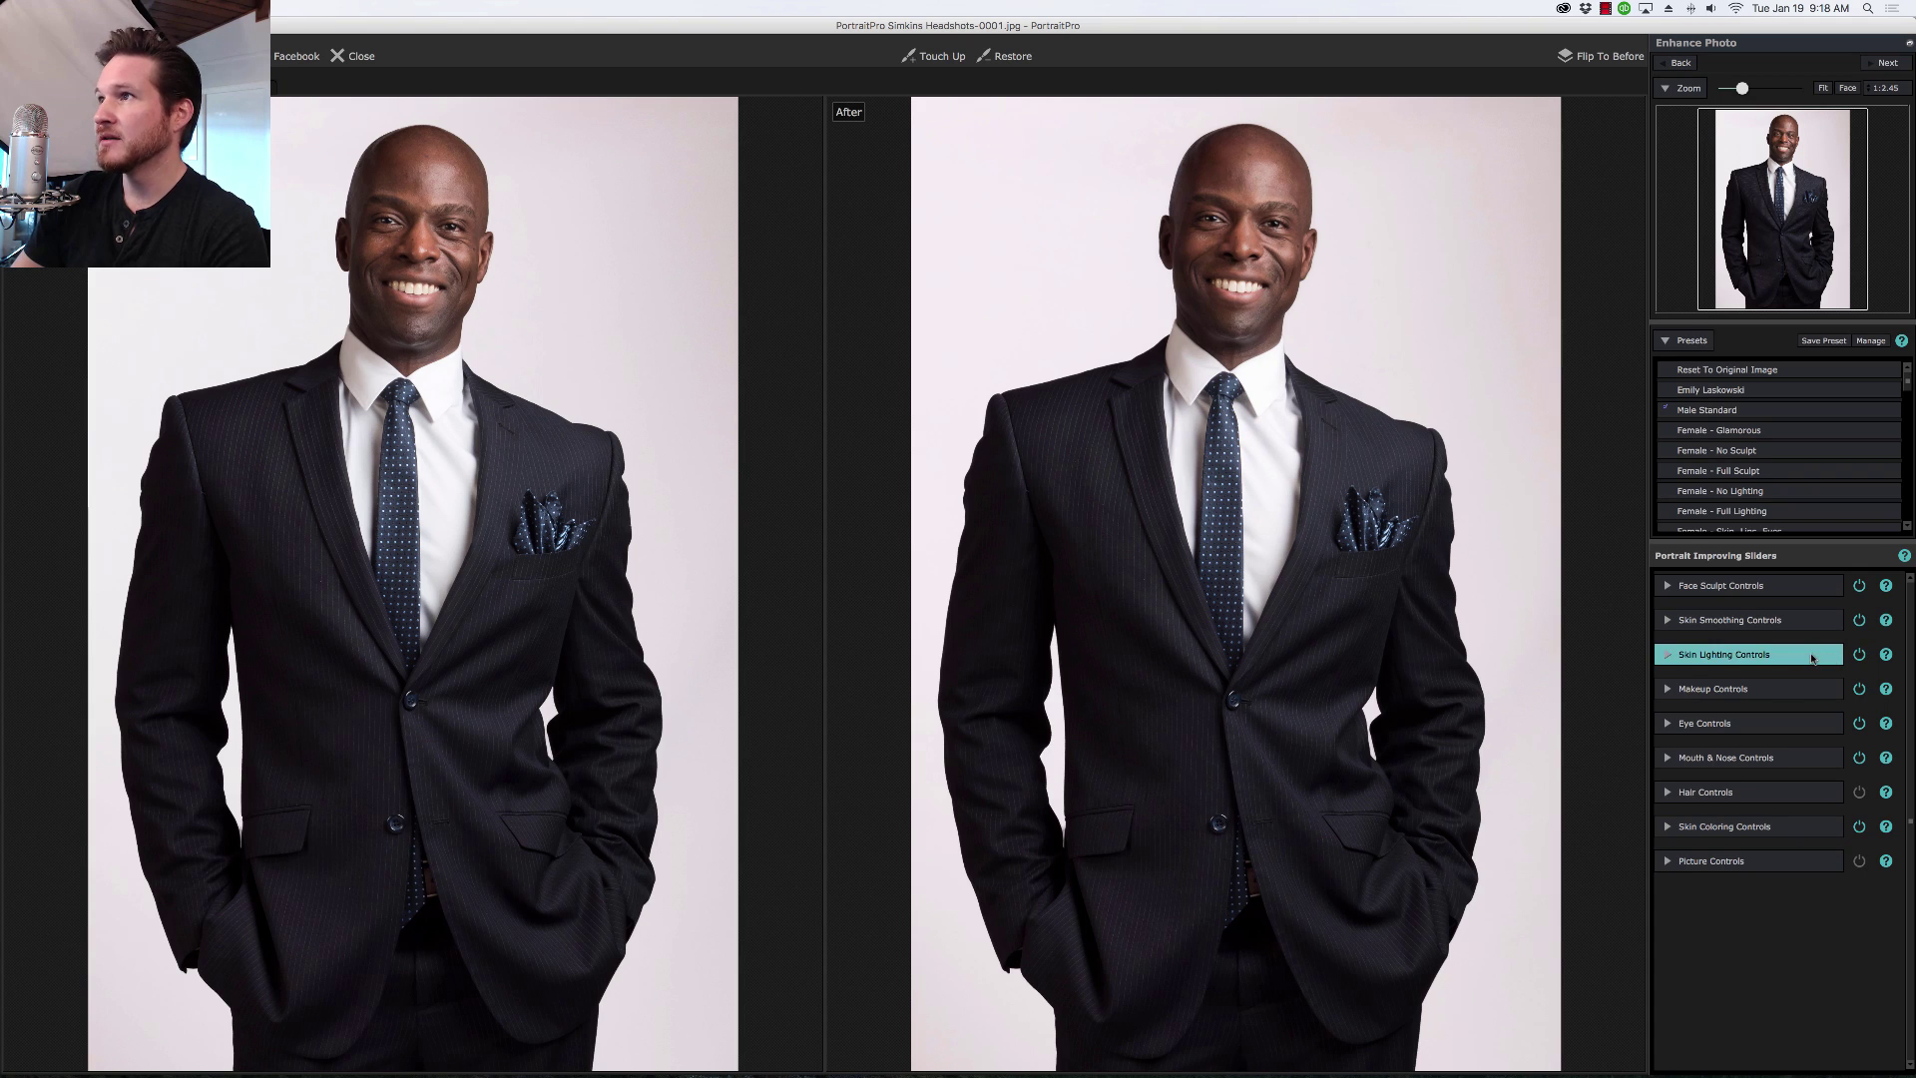
Step: Adjust the light direction on the Skin Lighting head model, trying small shifts and ending near the centre of the face
left_click(1814, 658)
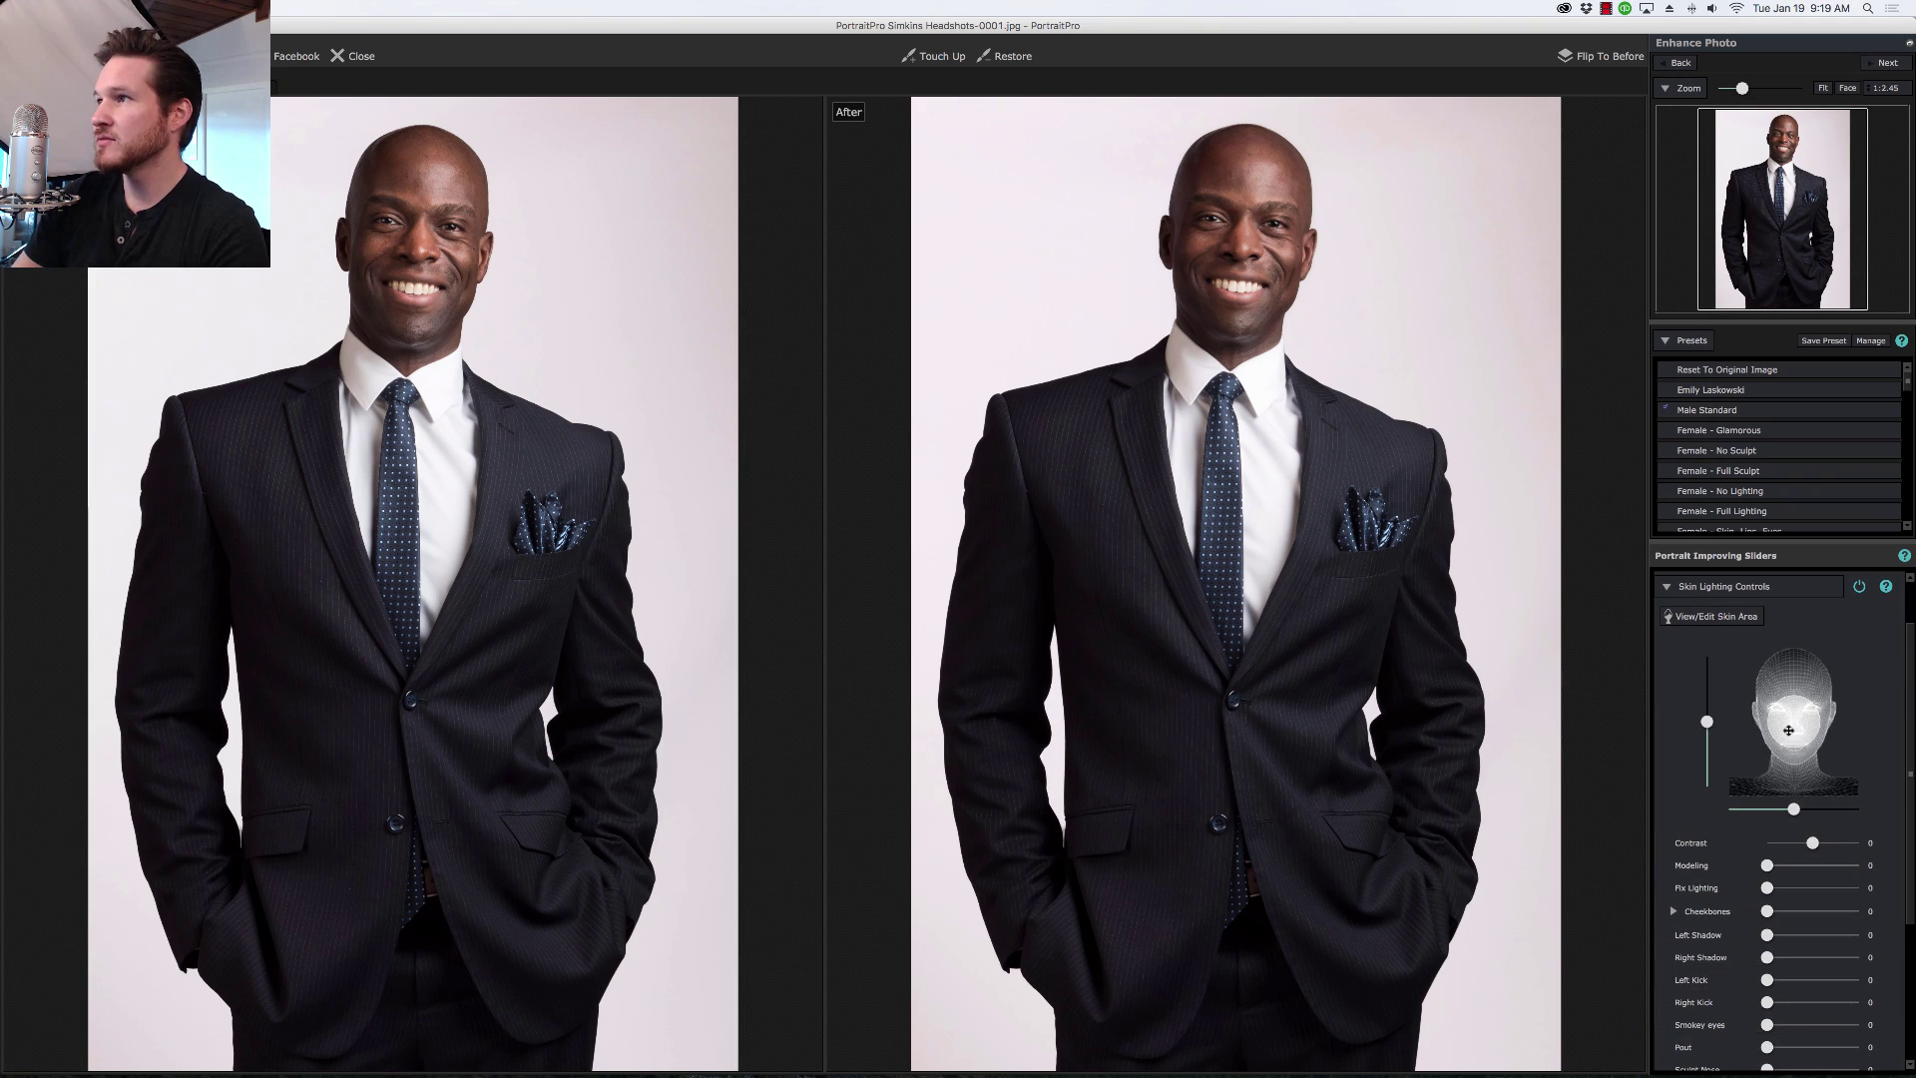
mouse_move(1789, 731)
left_mouse_down()
mouse_move(1814, 704)
mouse_move(1758, 713)
mouse_move(1792, 729)
left_mouse_up()
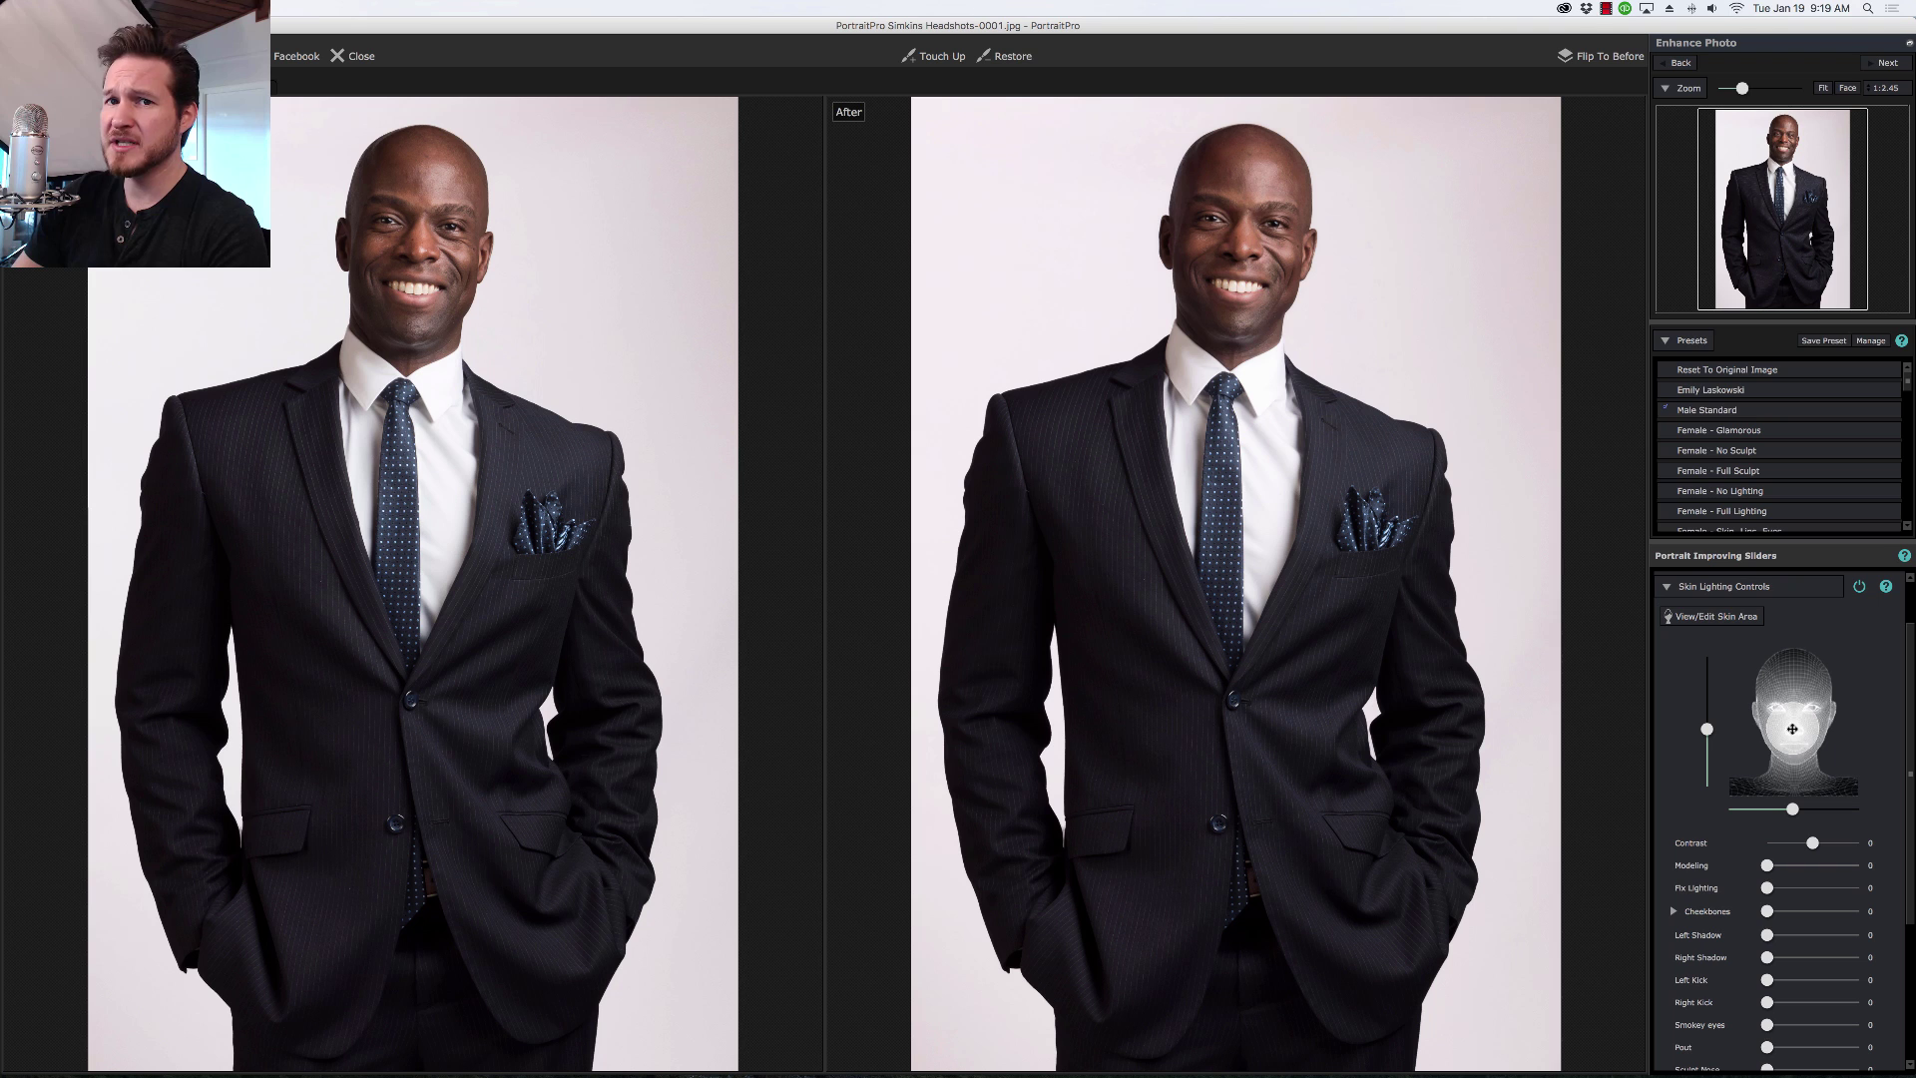
mouse_move(1795, 730)
left_mouse_down()
mouse_move(1811, 710)
mouse_move(1809, 729)
mouse_move(1778, 717)
mouse_move(1800, 718)
left_mouse_up()
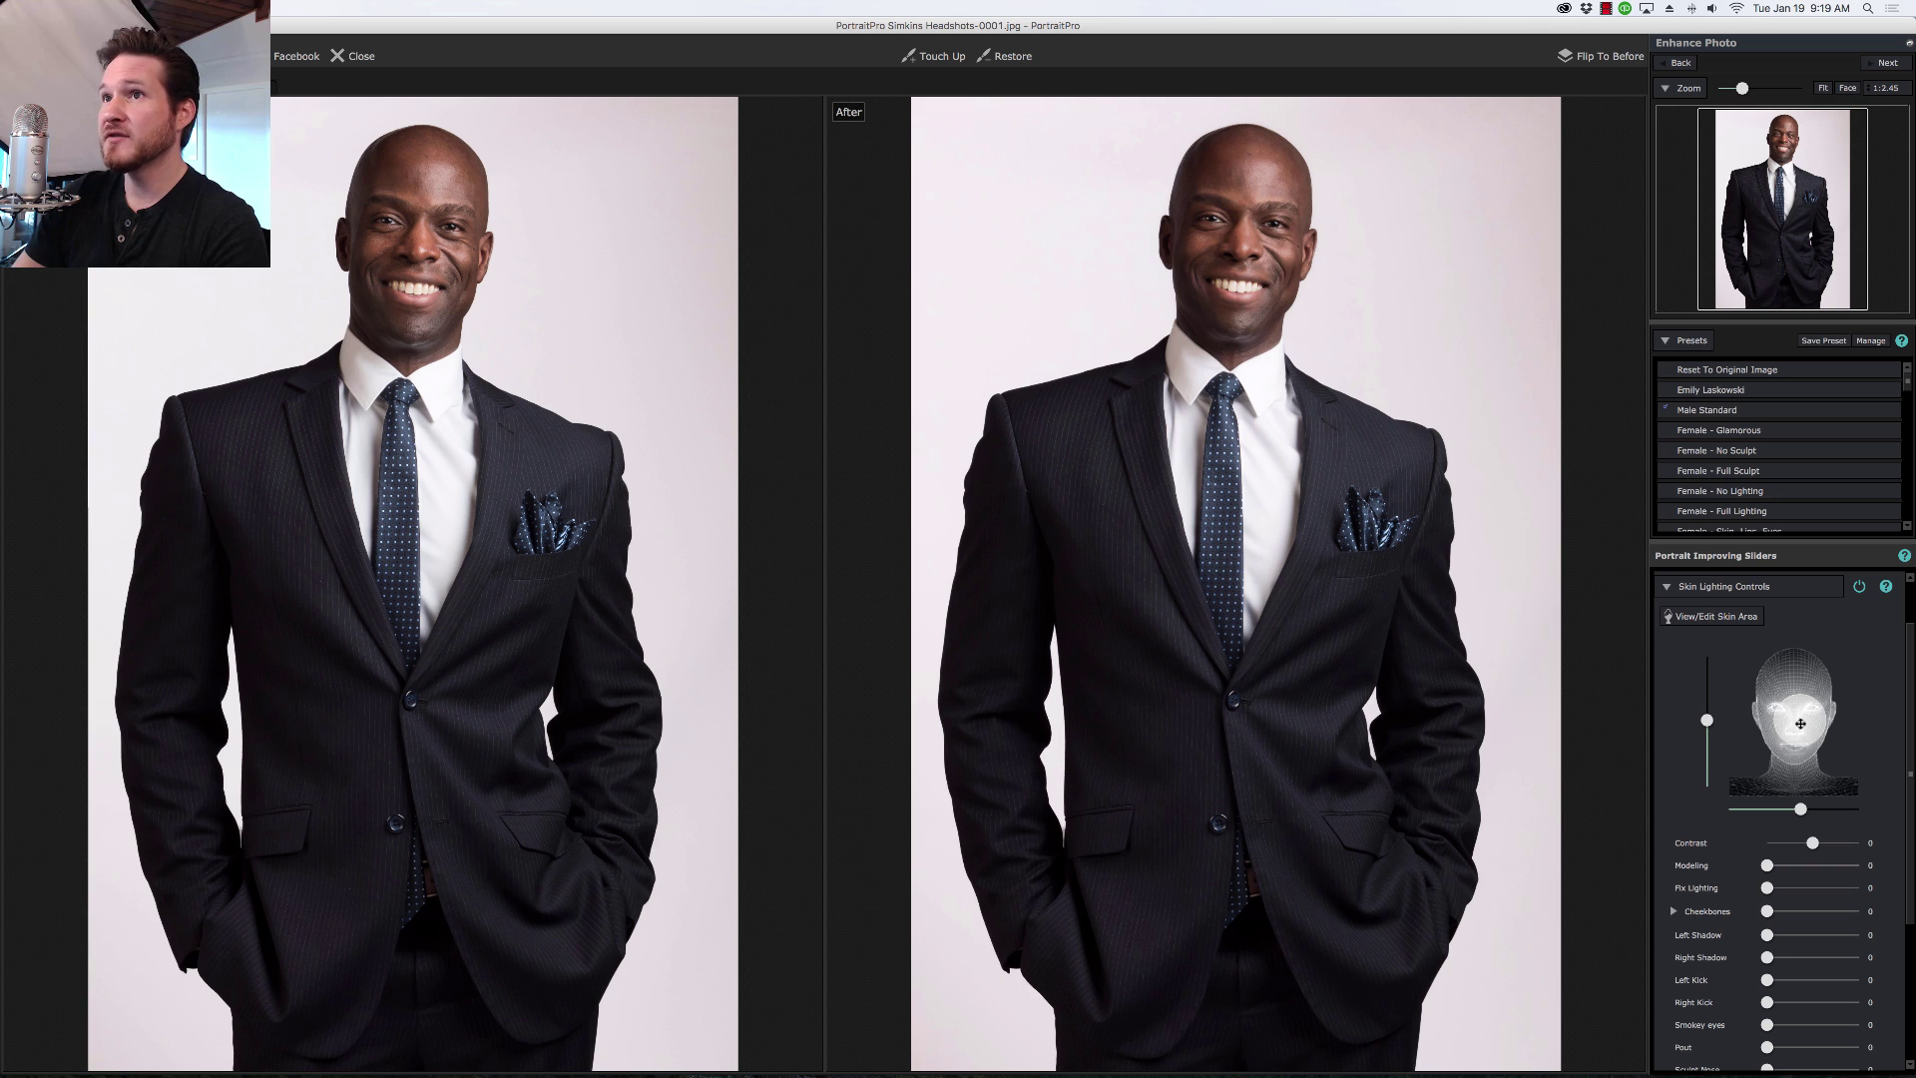
left_click_drag(1800, 722, 1796, 712)
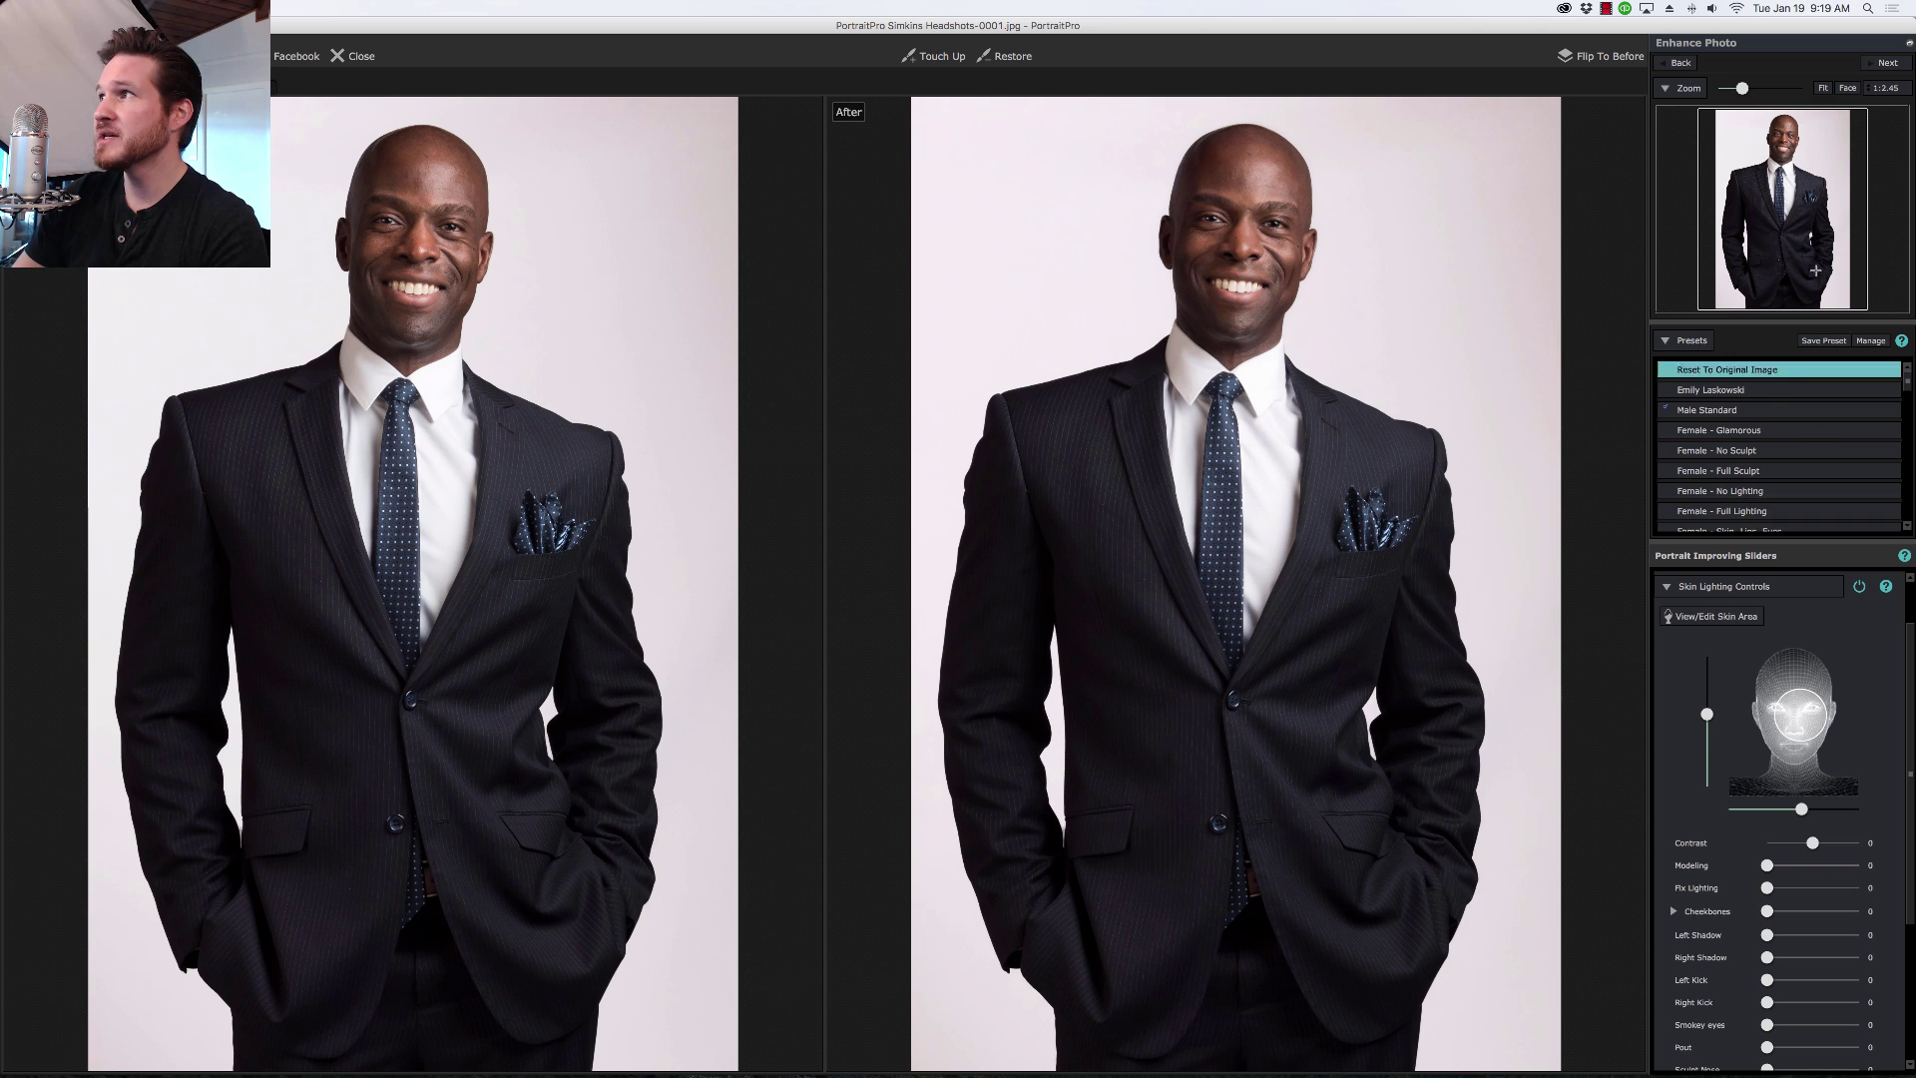
left_click(1848, 89)
mouse_move(1801, 711)
left_mouse_down()
mouse_move(1812, 725)
mouse_move(1794, 725)
left_mouse_up()
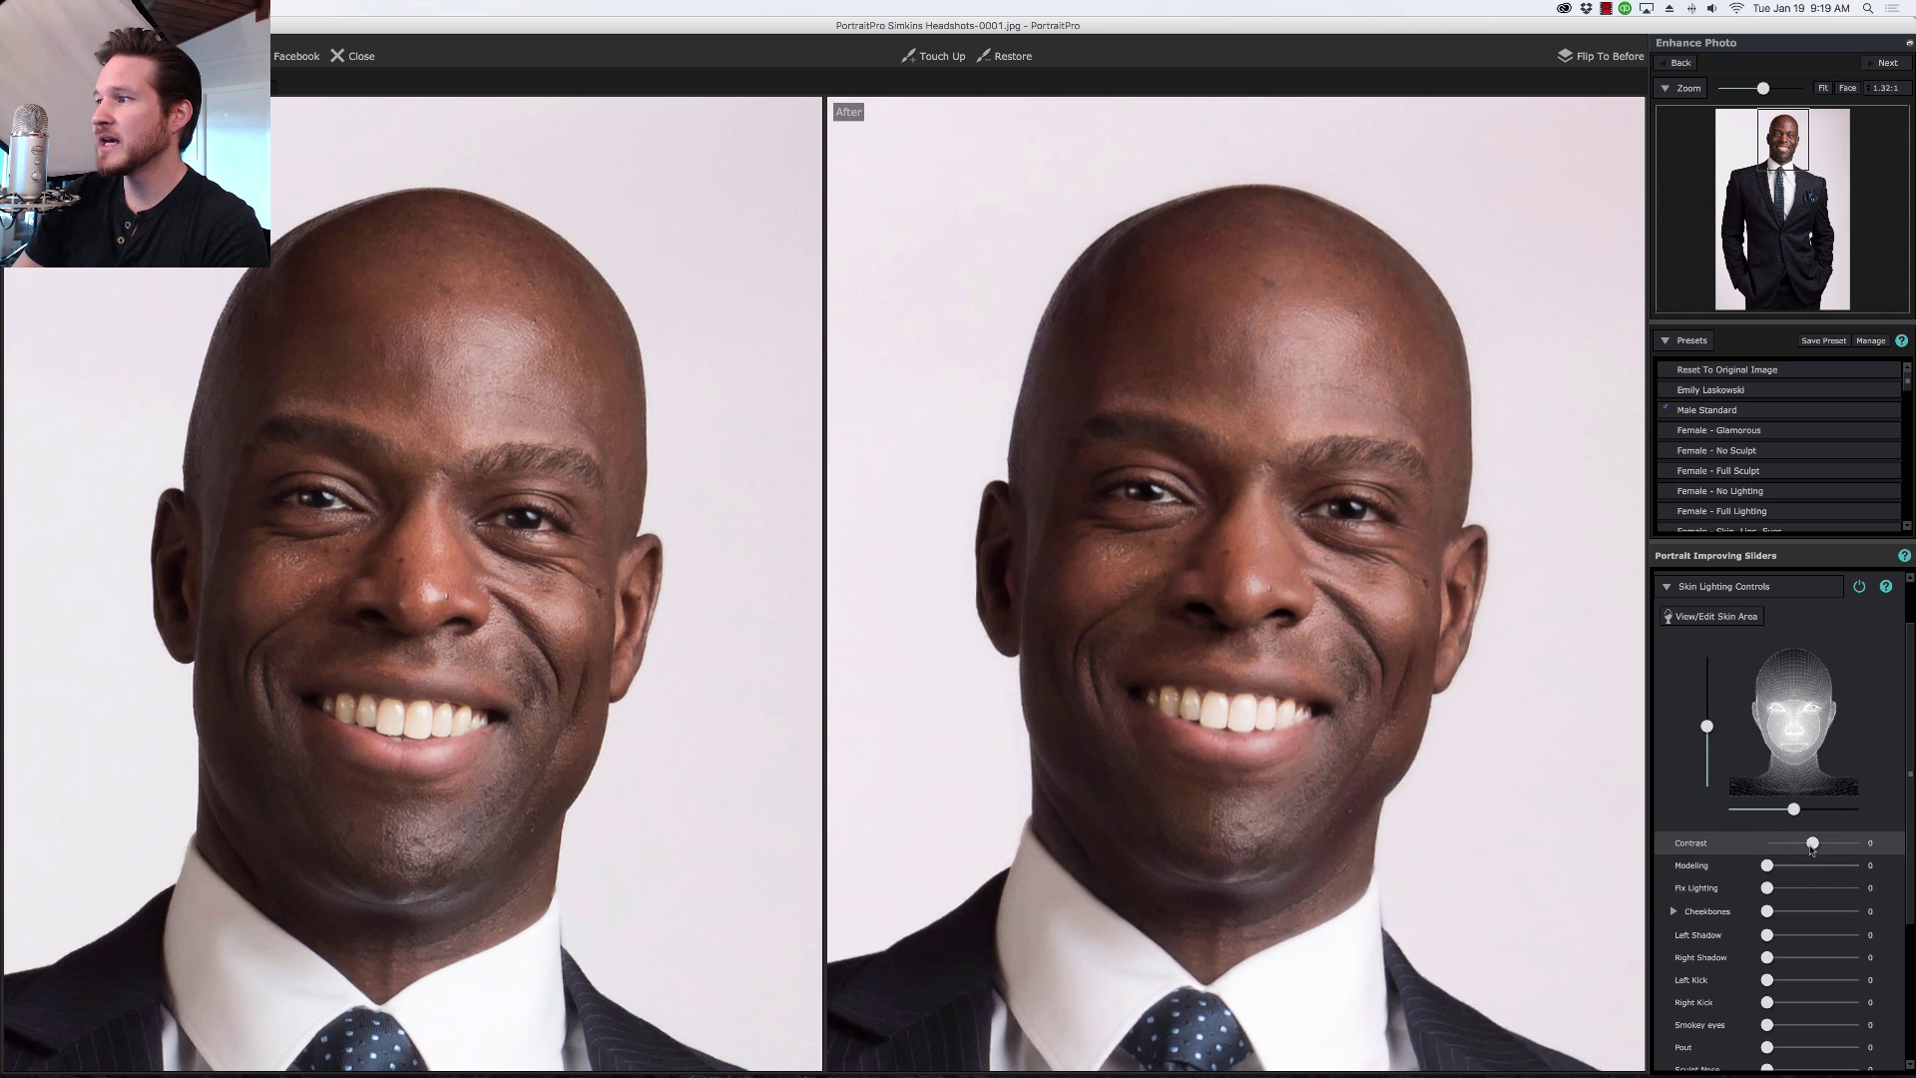
Step: In the Skin Lighting controls, try Modeling at 42, lower Contrast to -26, and collapse the section
mouse_move(1813, 844)
left_mouse_down()
mouse_move(1779, 867)
mouse_move(1807, 871)
left_mouse_up()
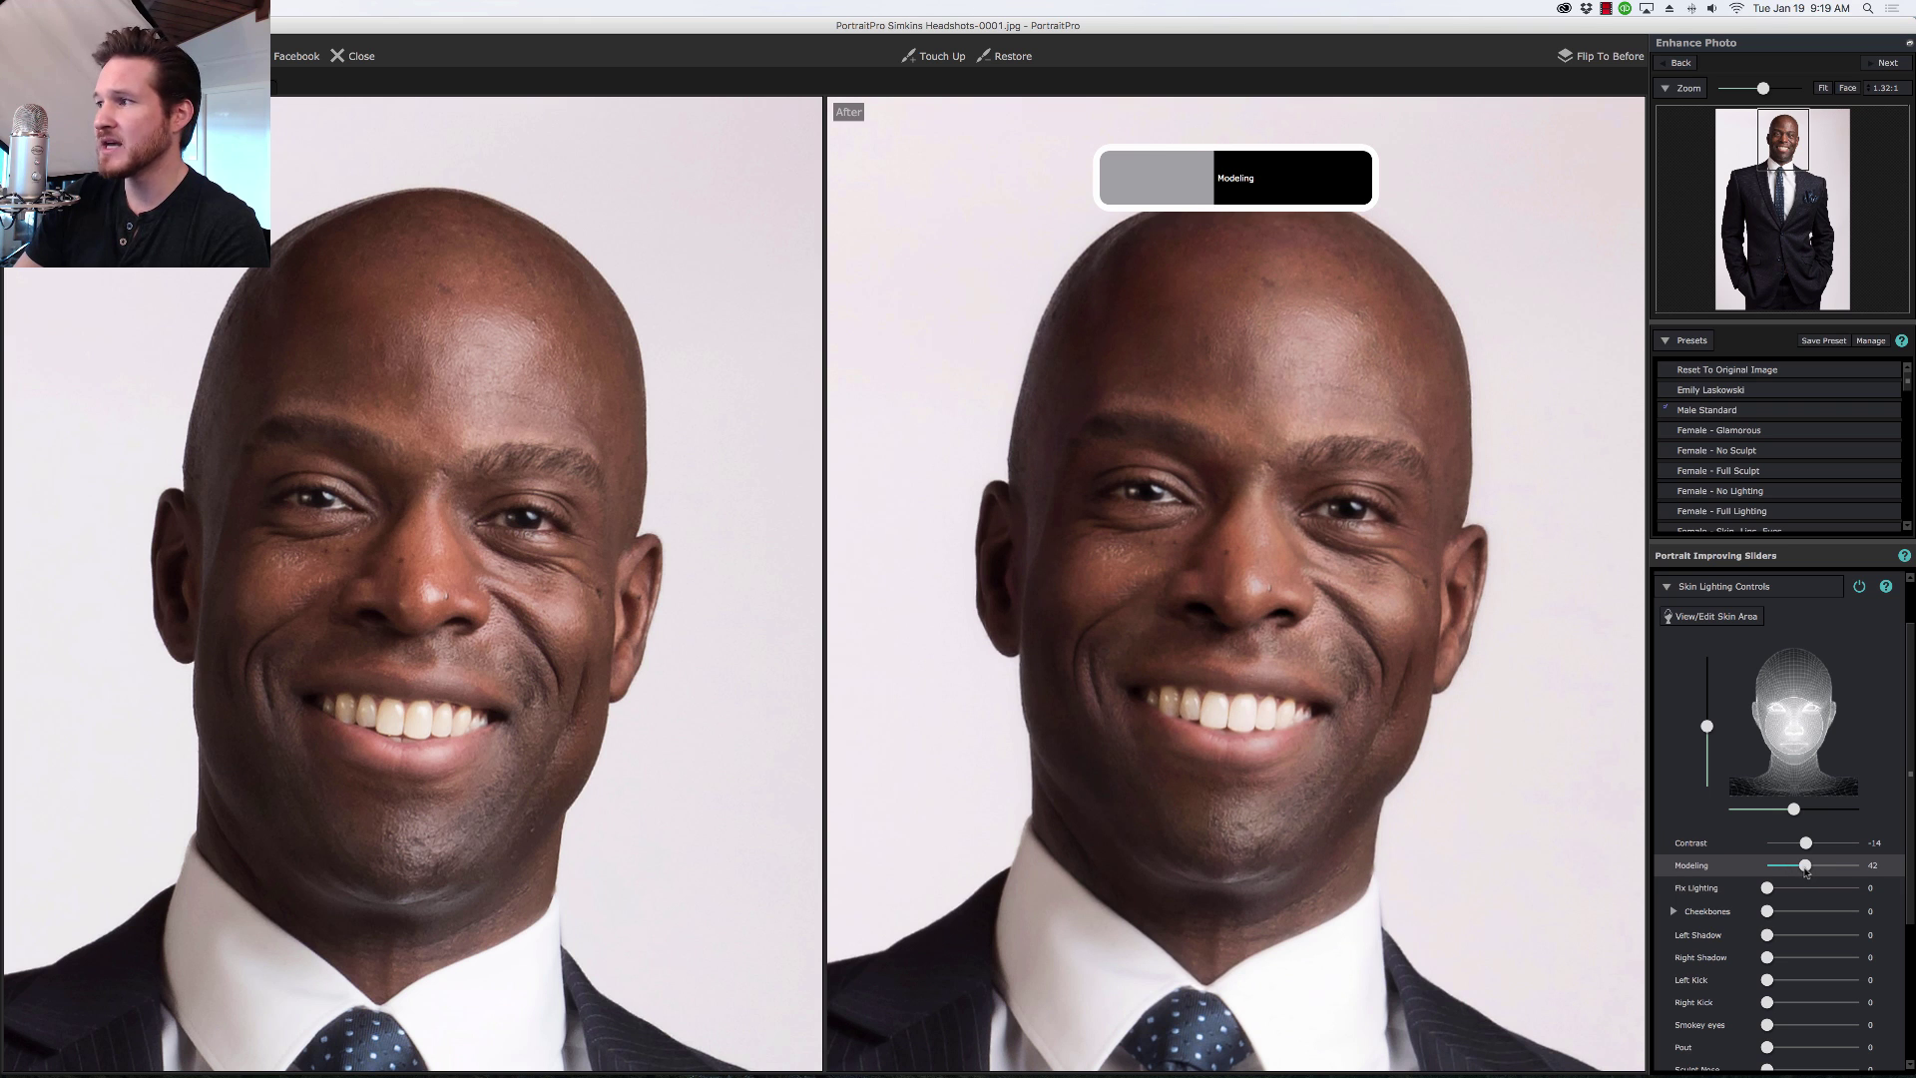
mouse_move(1807, 871)
left_mouse_down()
mouse_move(1767, 866)
mouse_move(1805, 845)
left_mouse_up()
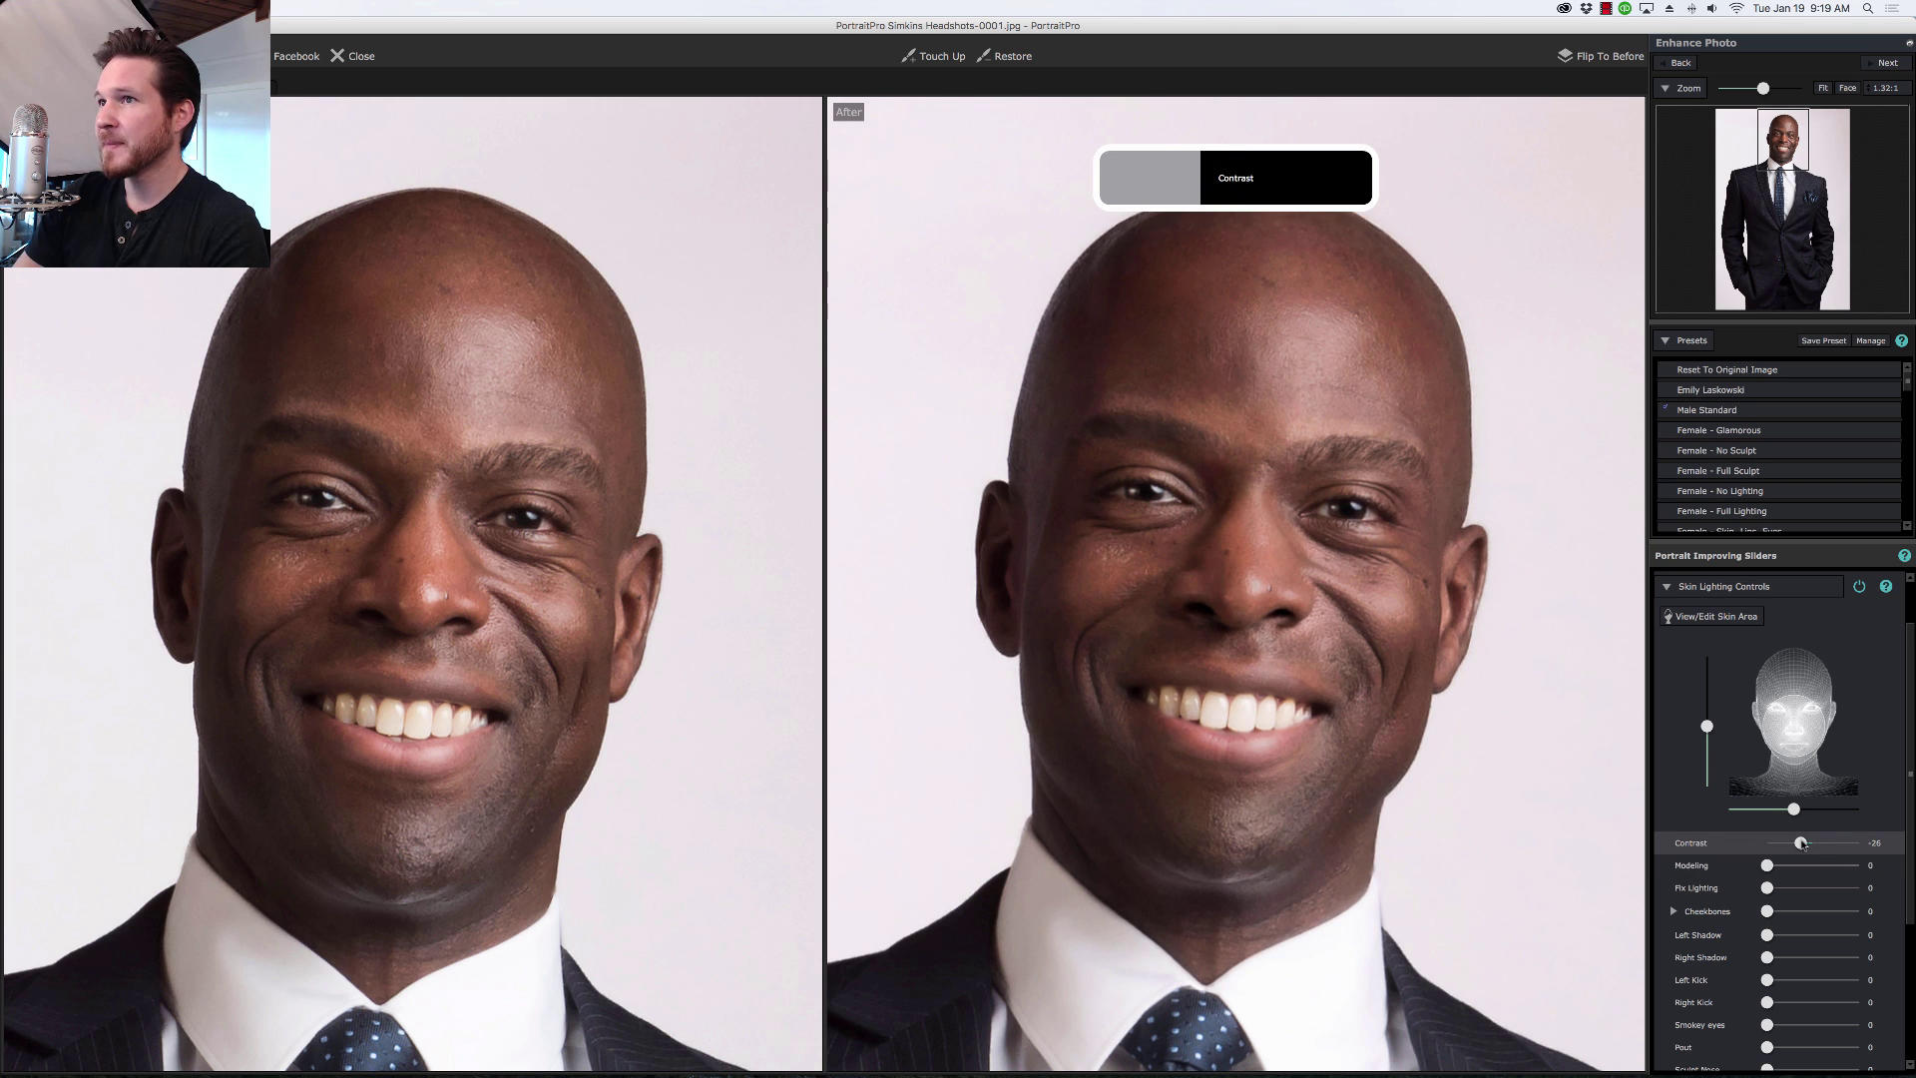
left_click(1783, 589)
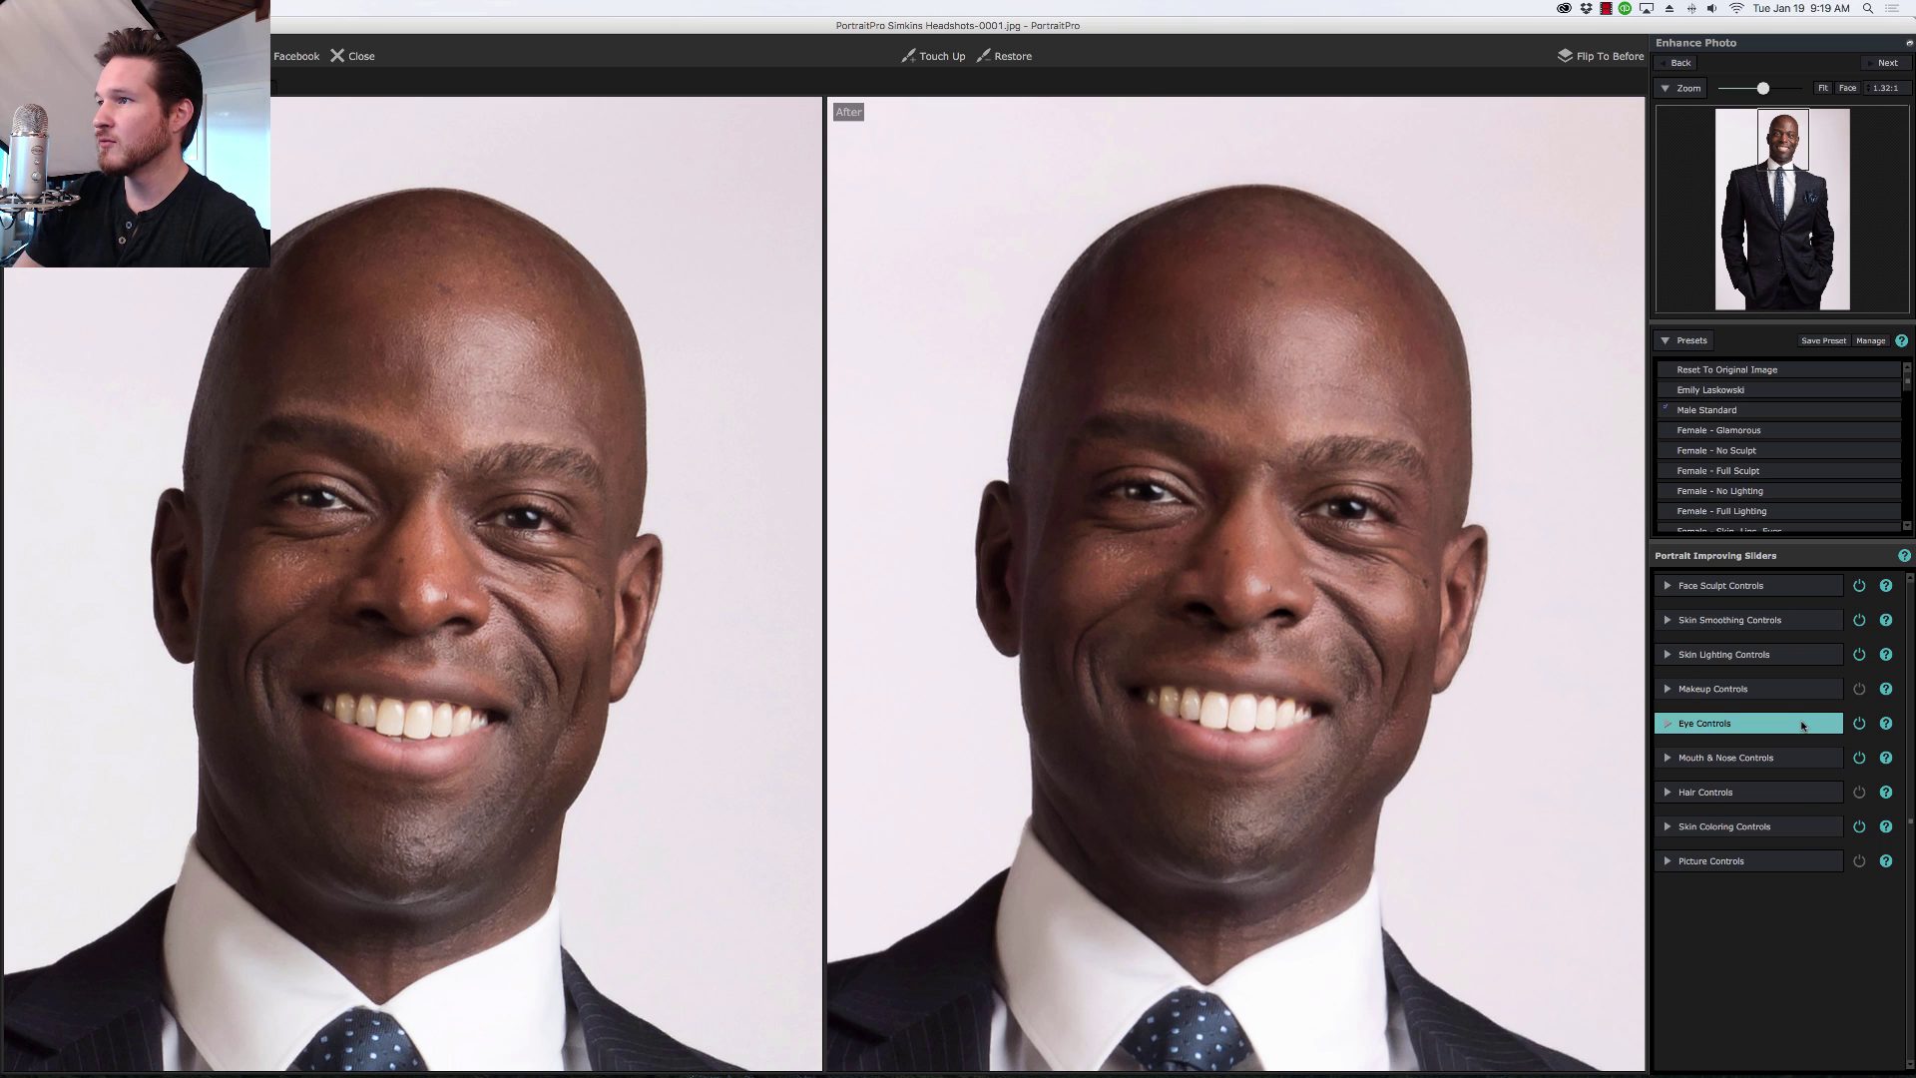
Step: Raise the Eye Controls Master Fade to 67 and on to 77, checking the whole portrait, and collapse the section
left_click(1803, 728)
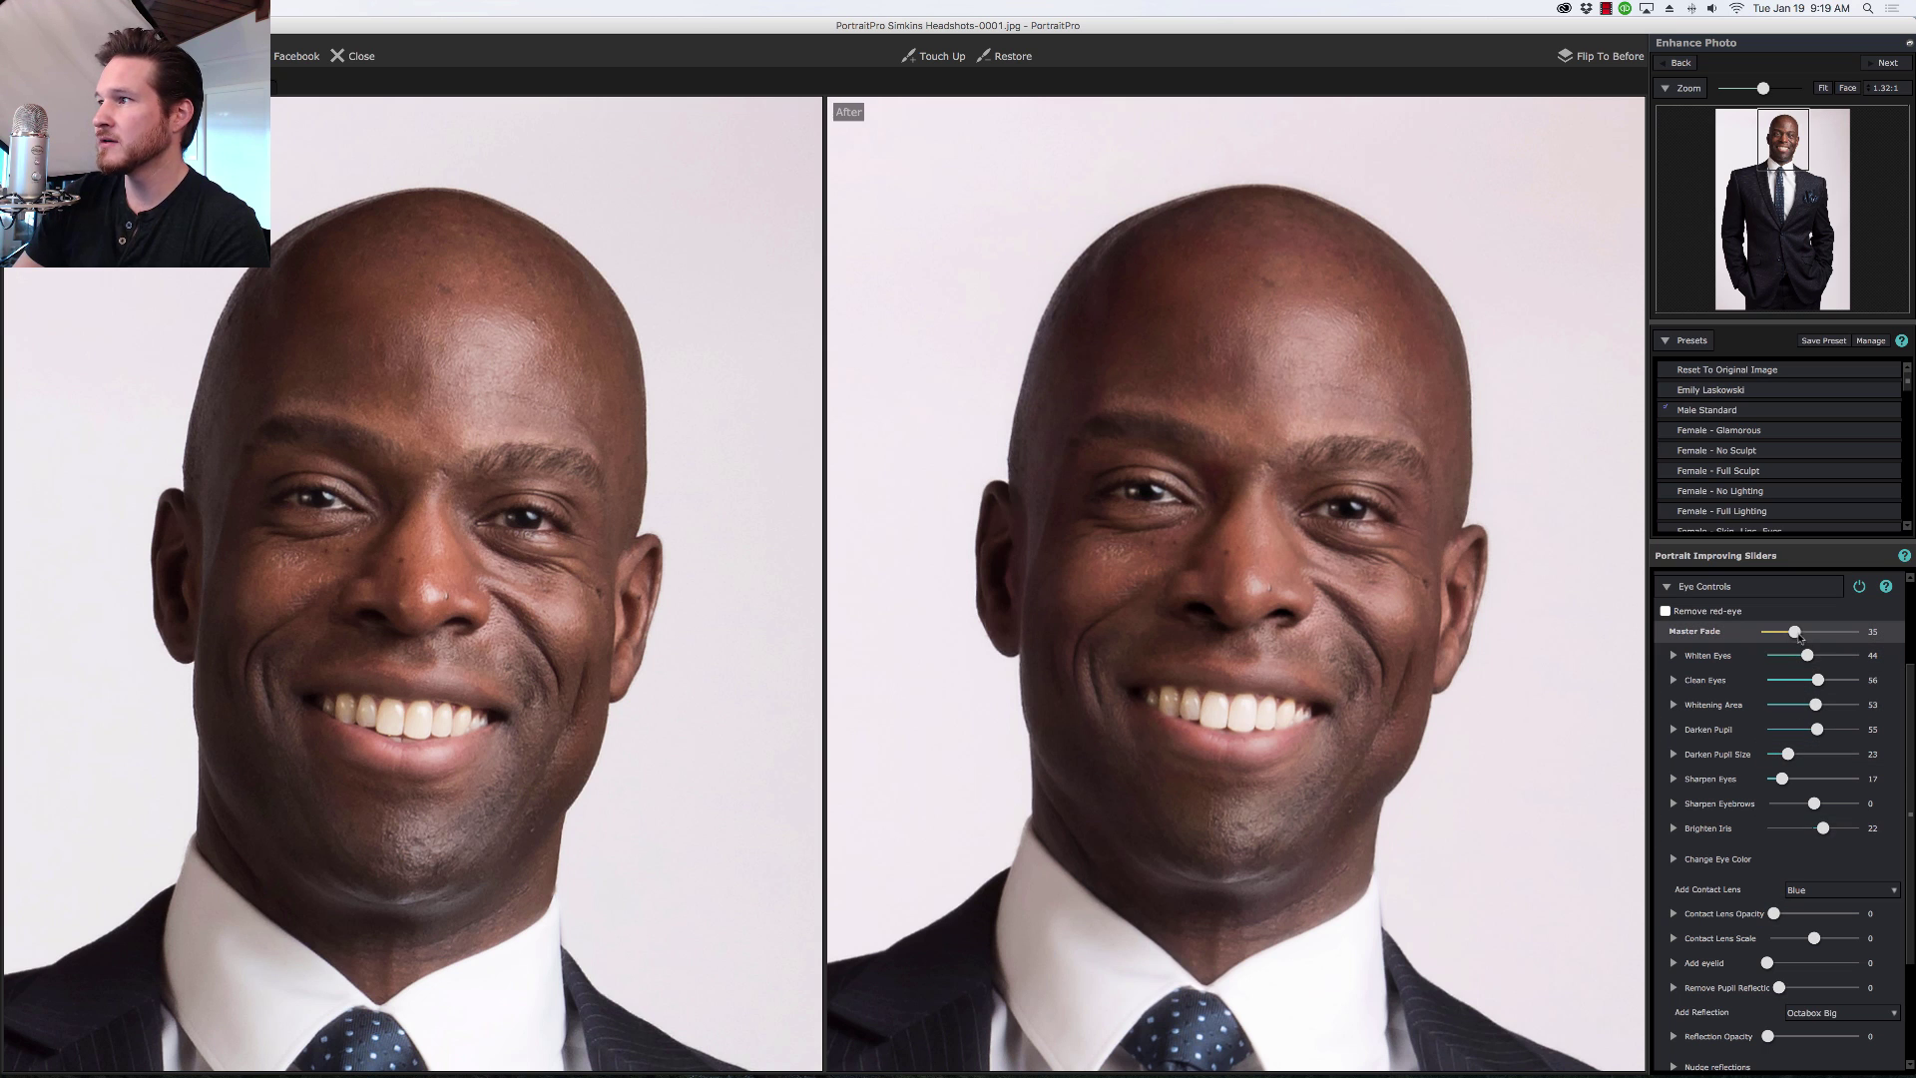
left_click_drag(1795, 633, 1826, 635)
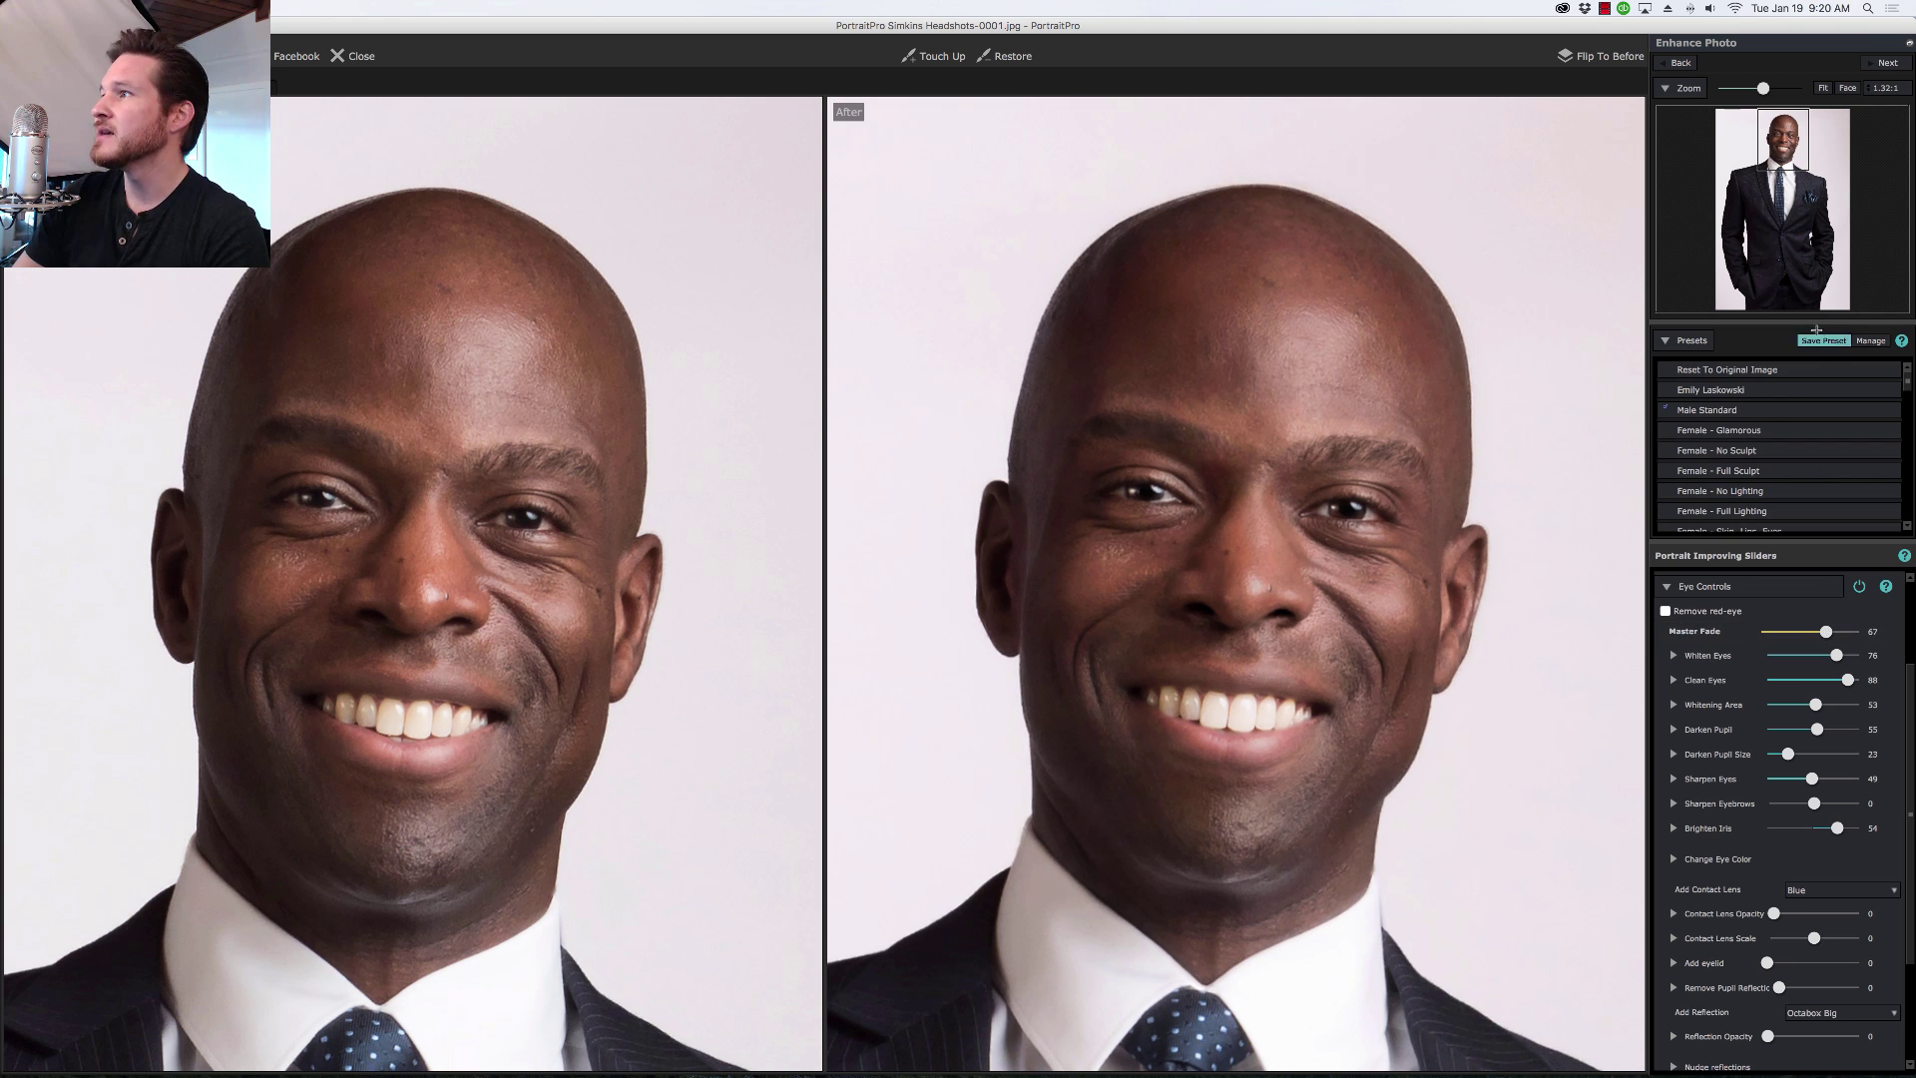
left_click(1823, 89)
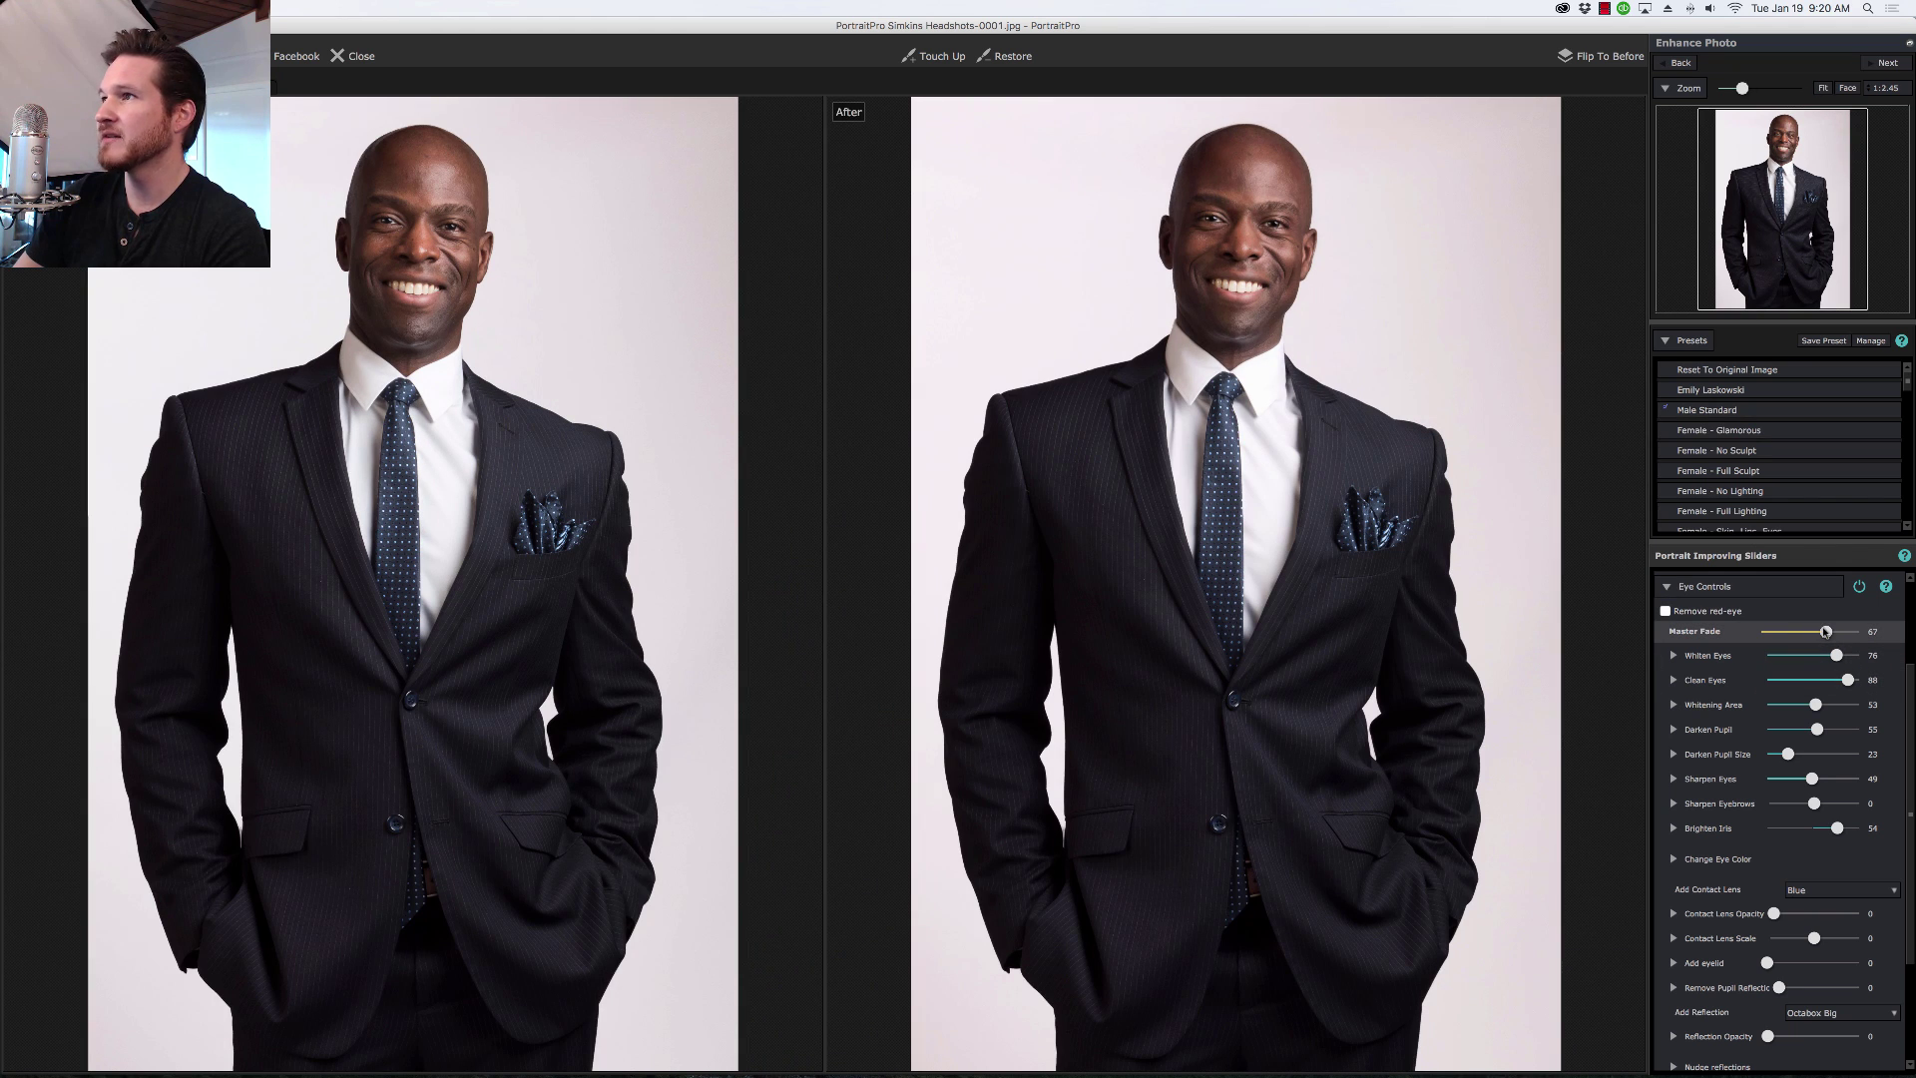
mouse_move(1826, 632)
left_mouse_down()
mouse_move(1914, 633)
mouse_move(1837, 635)
left_mouse_up()
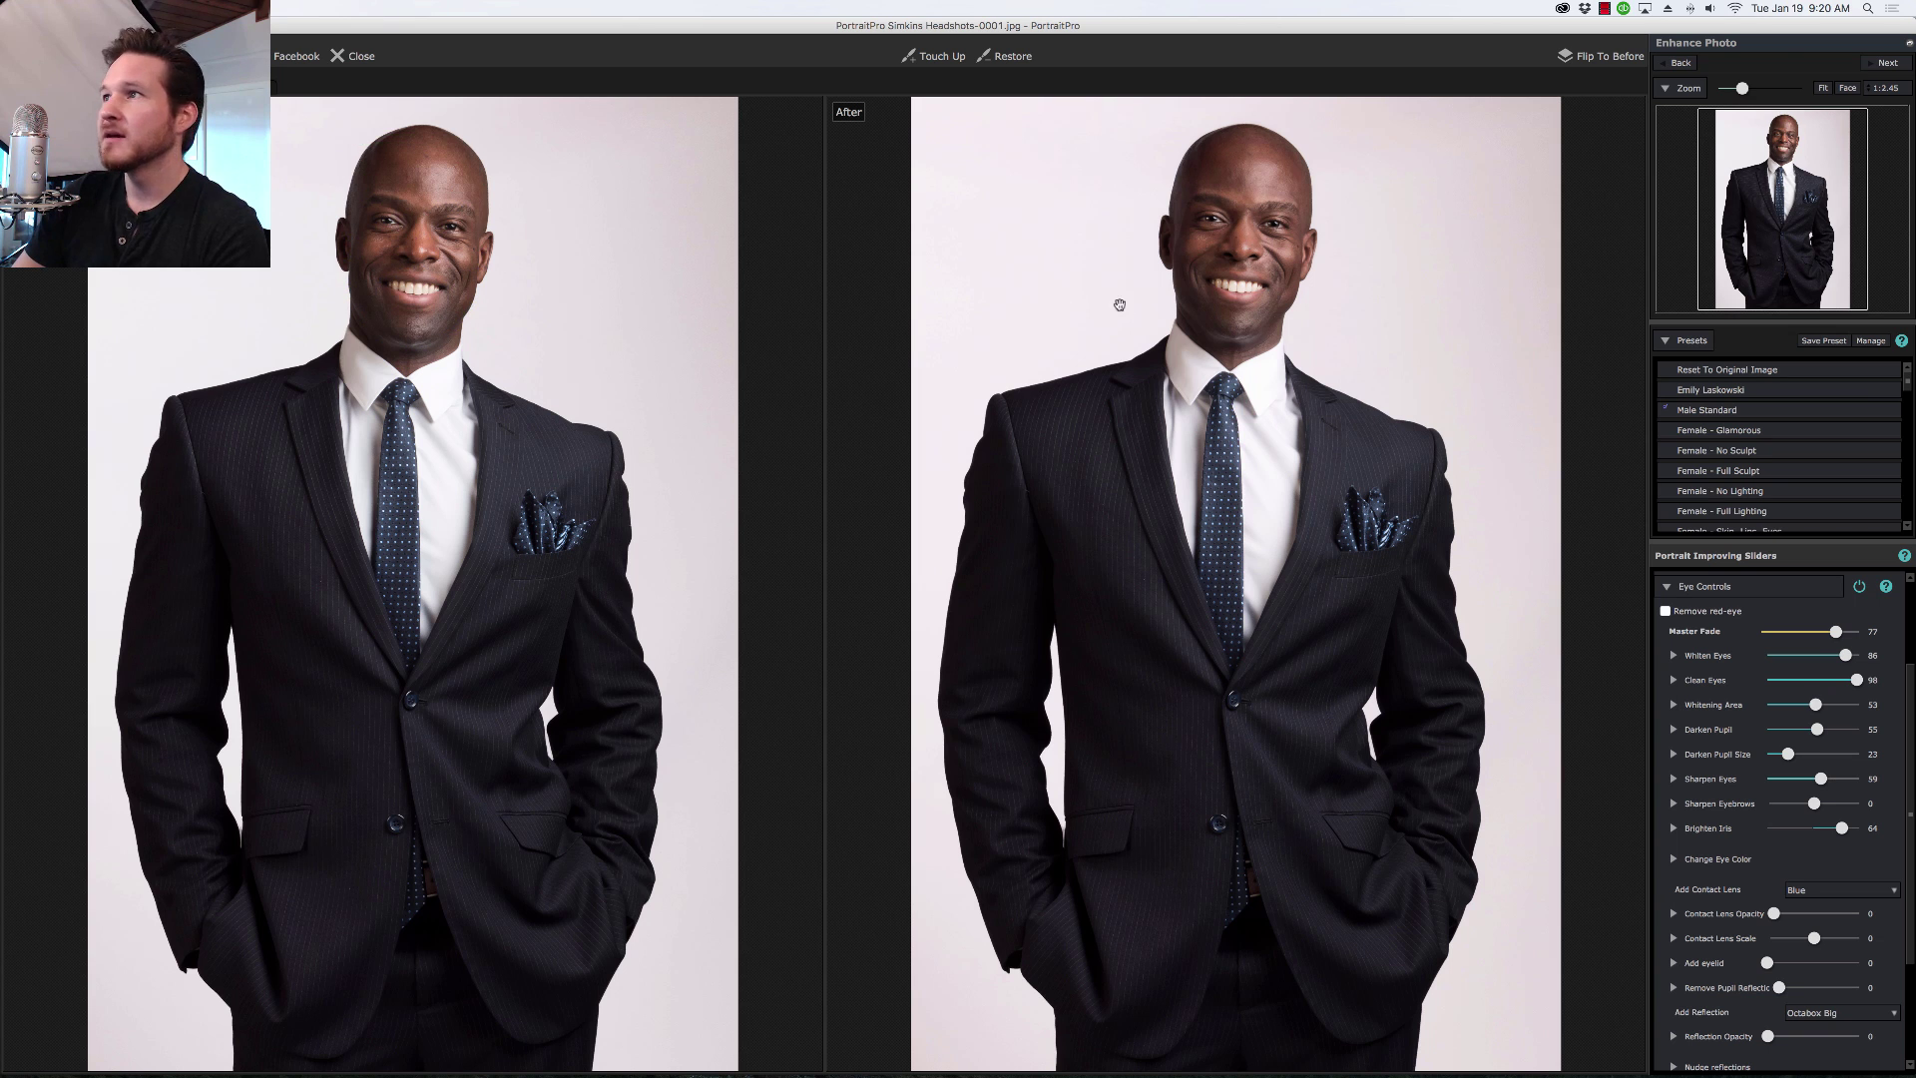
left_click(1802, 589)
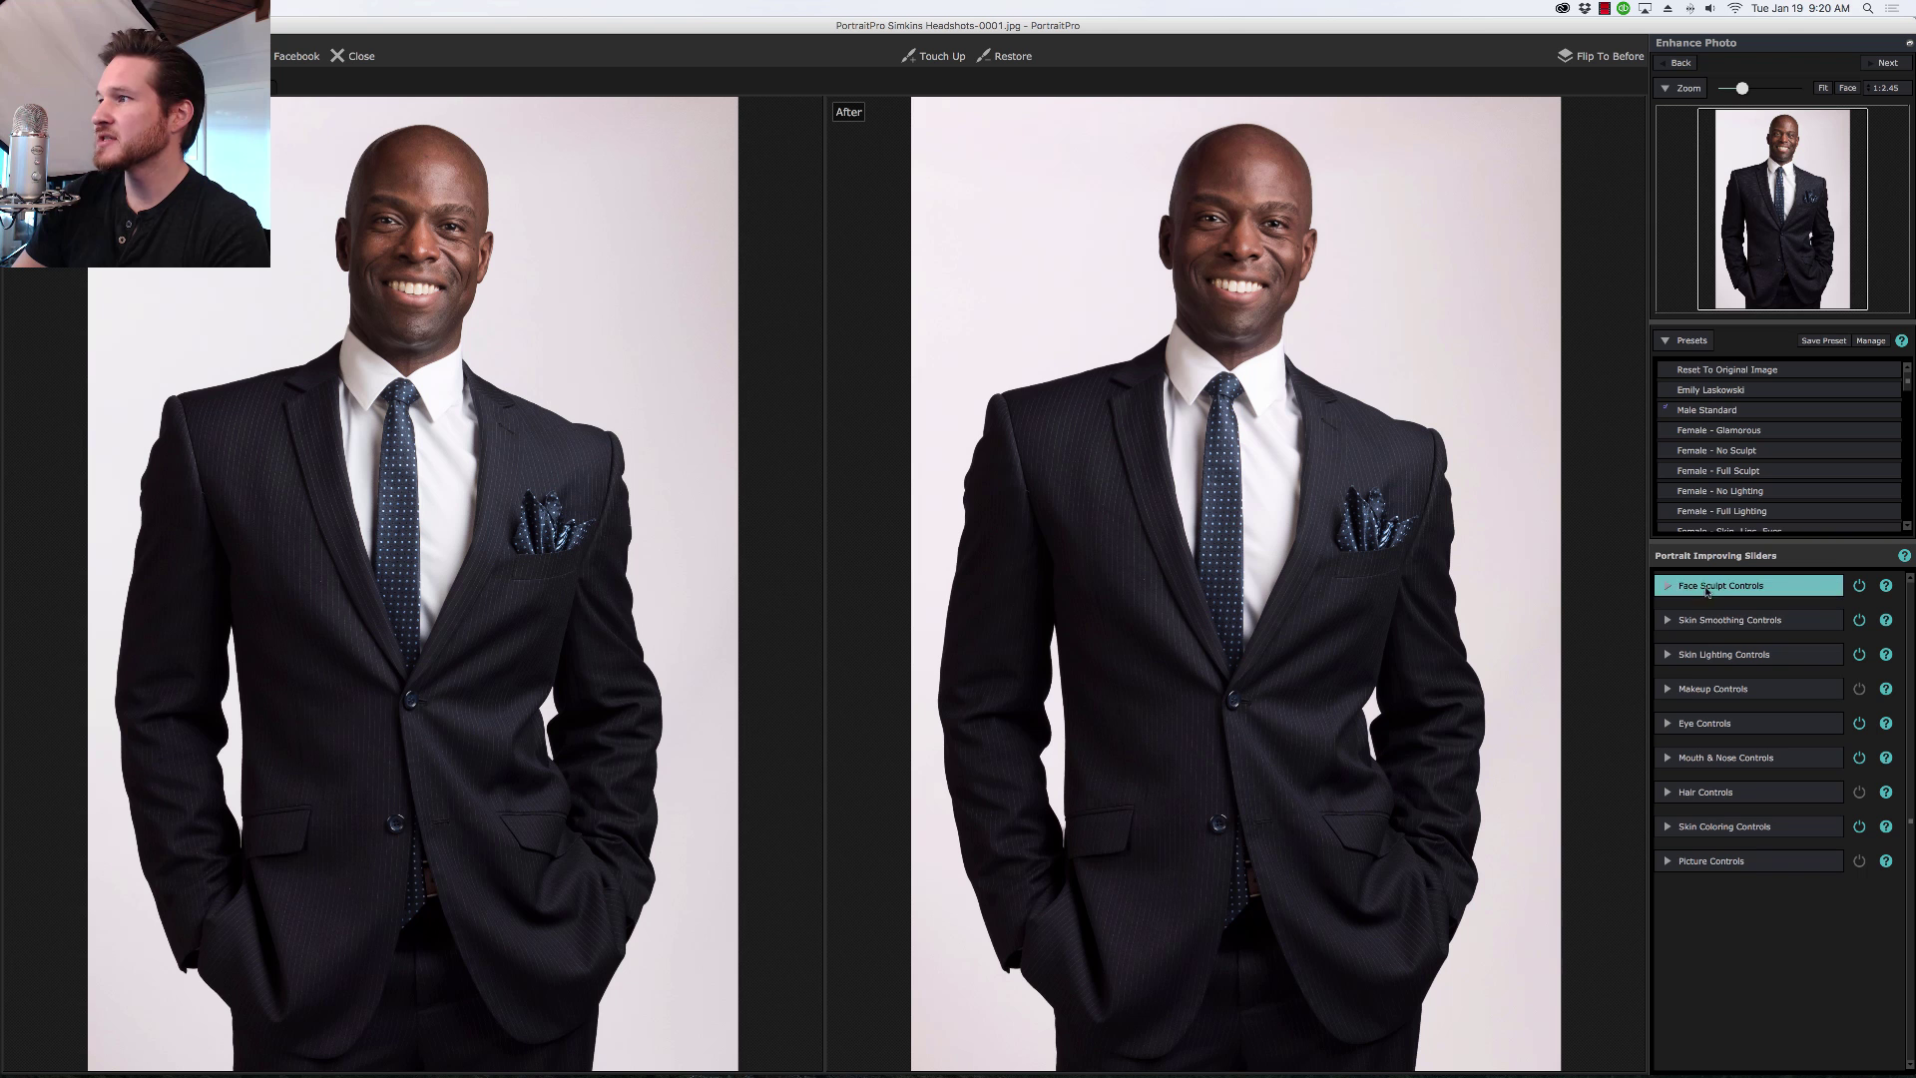
Step: In the Skin Smoothing controls, try Around Eyes at 100 and settle on 60
left_click(1847, 89)
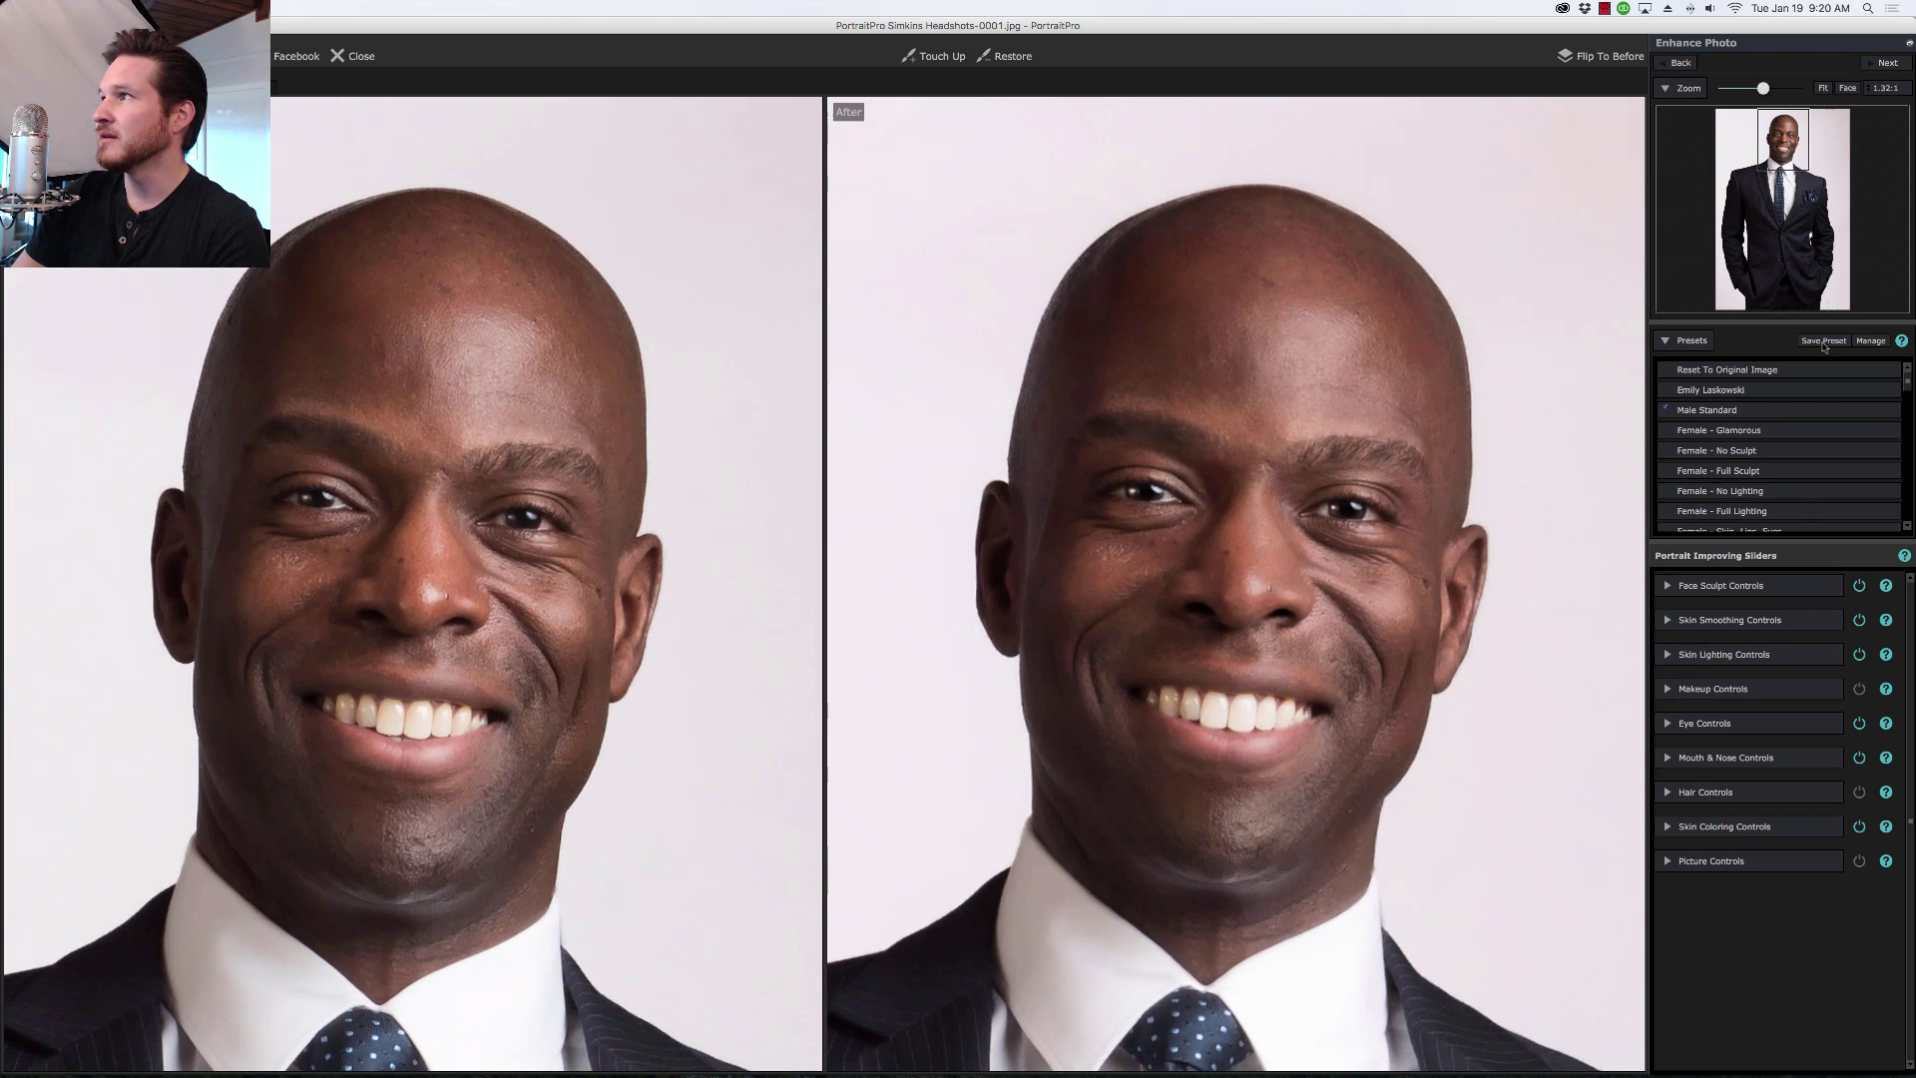
left_click(1778, 626)
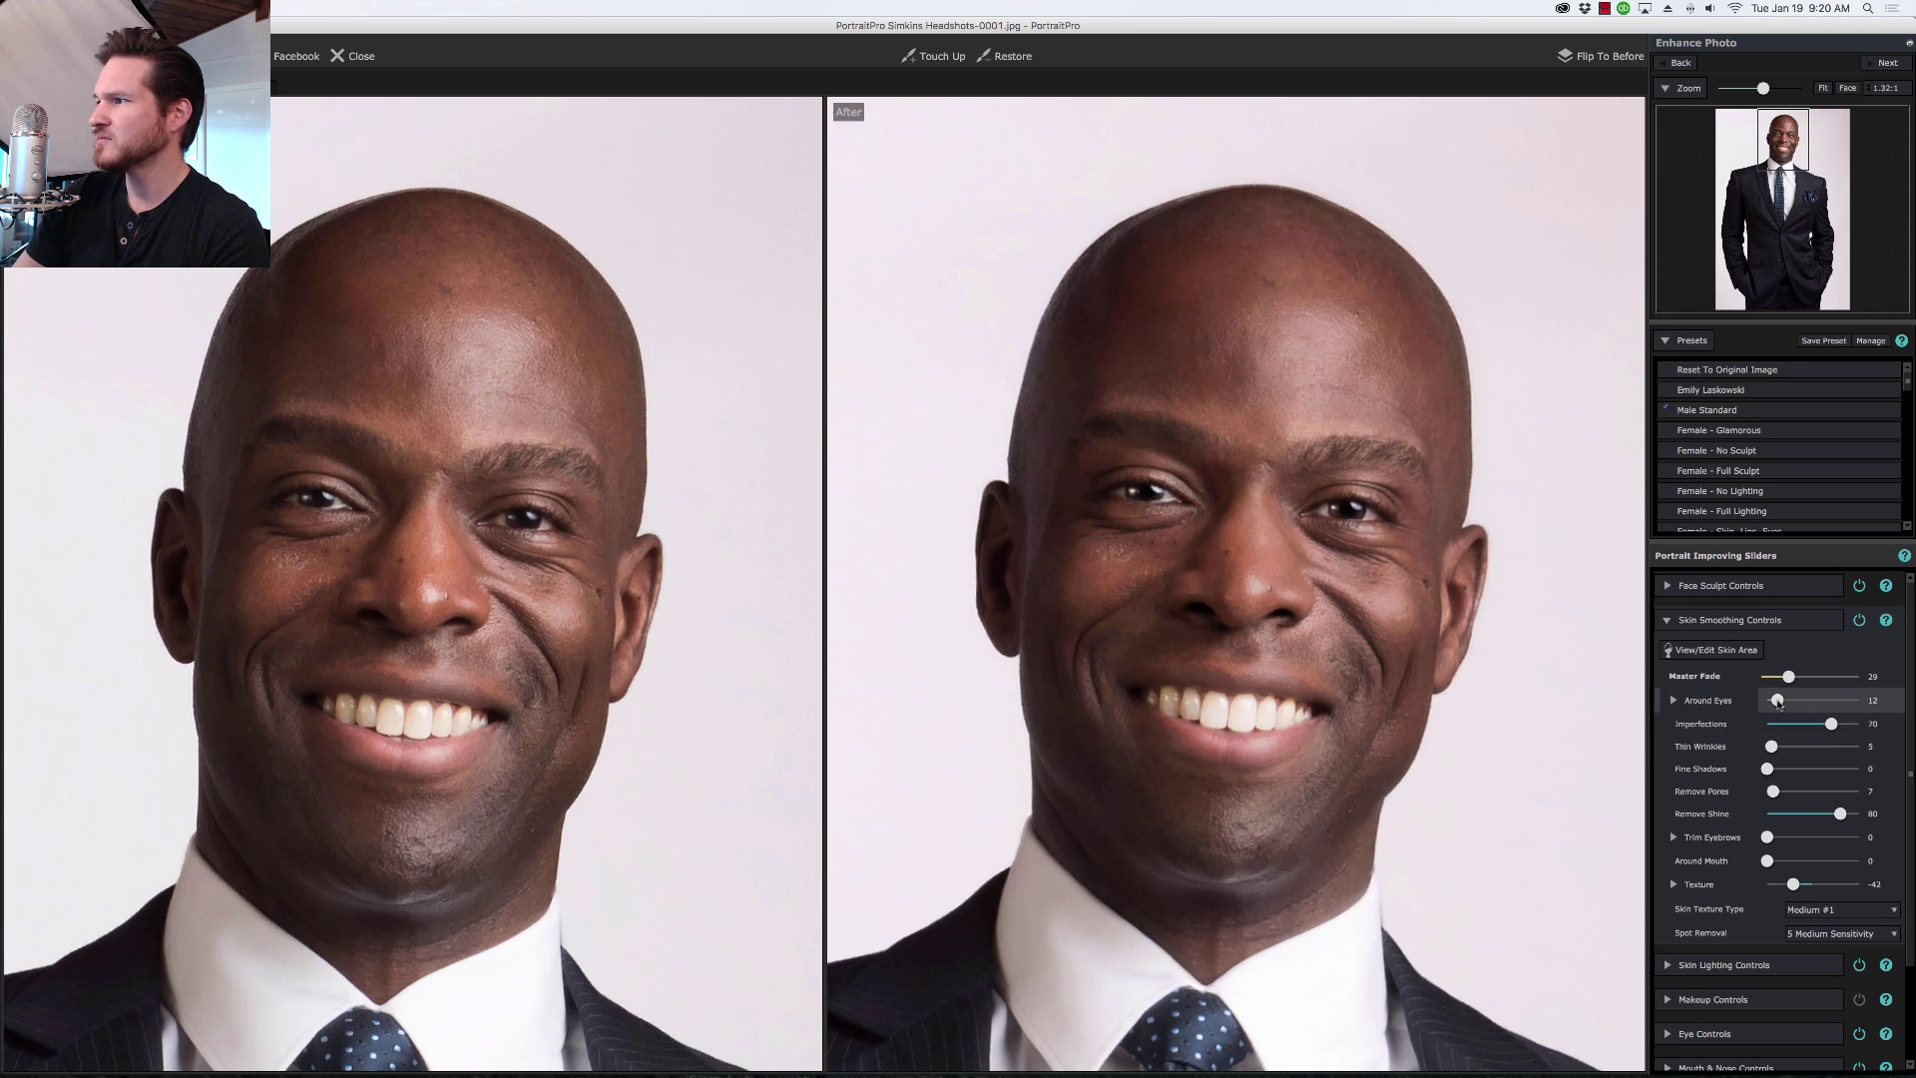
left_click_drag(1776, 701, 1913, 702)
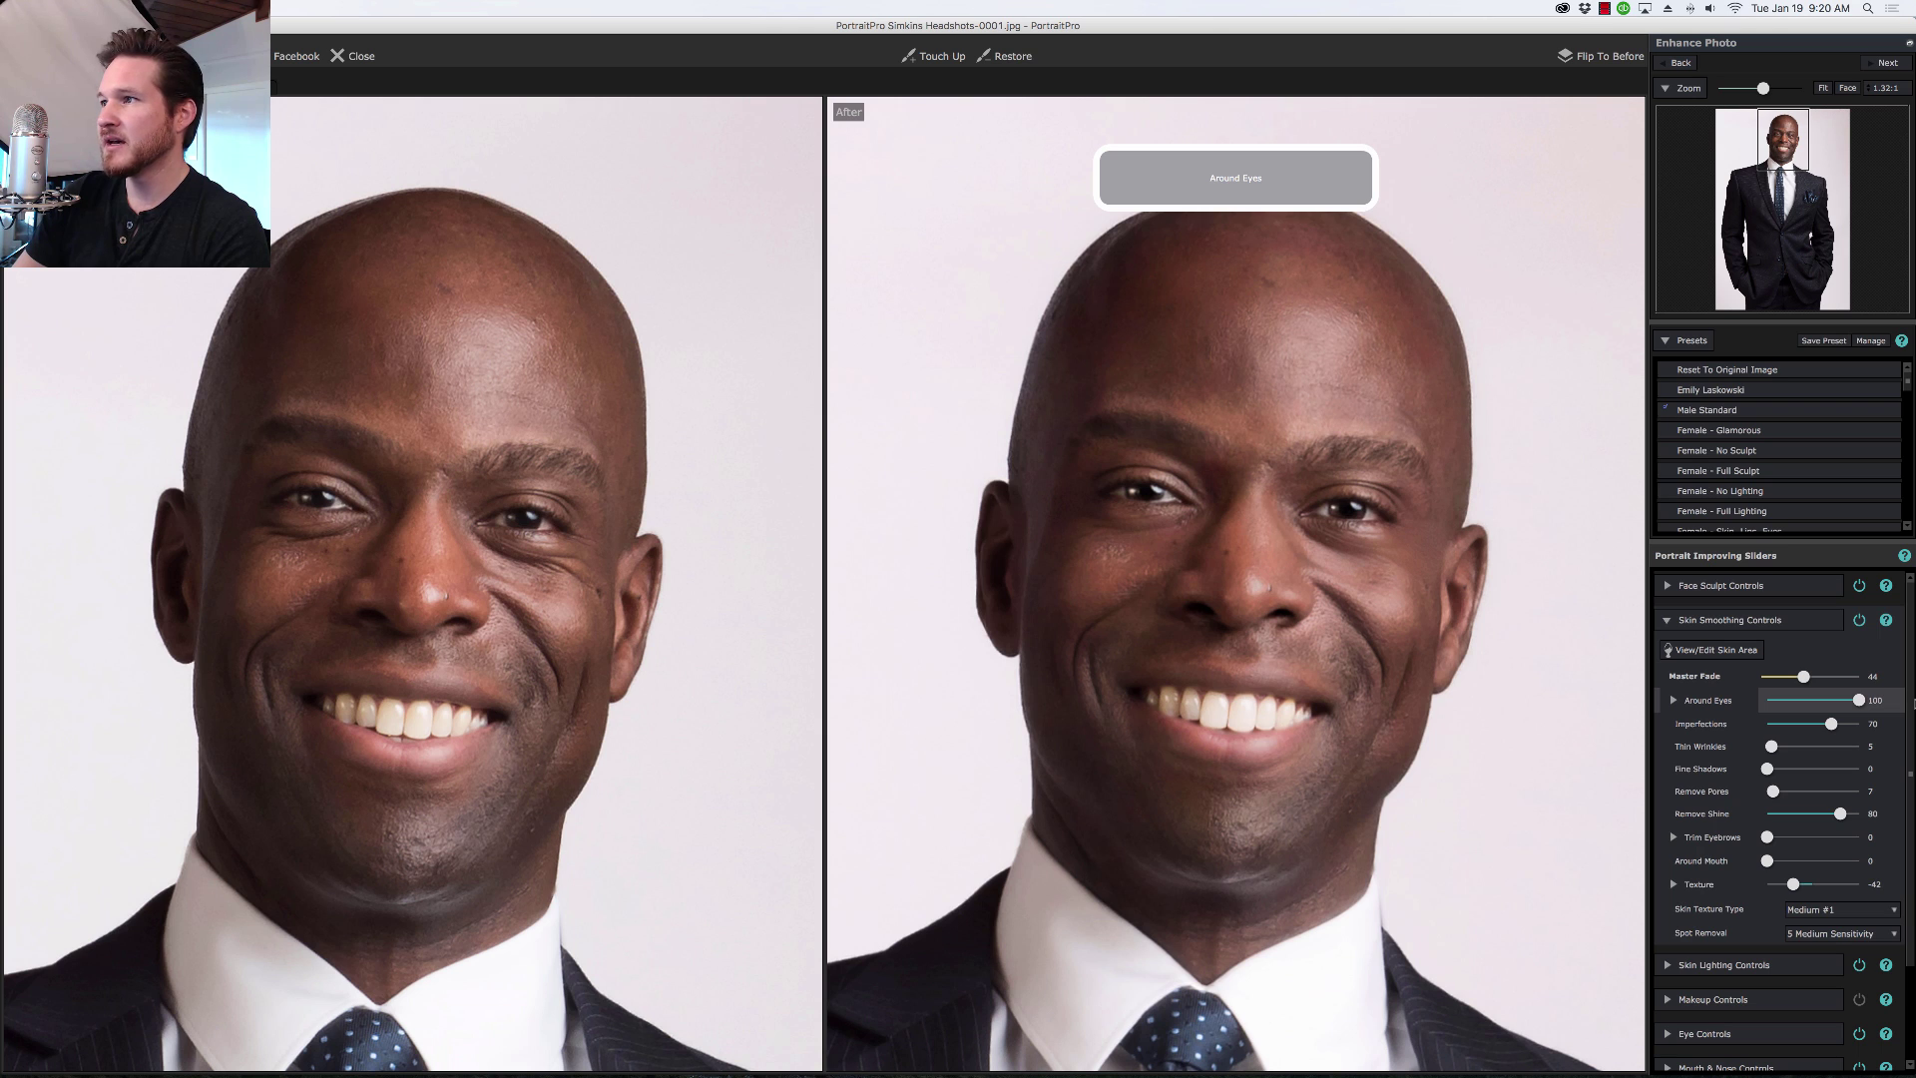
left_click_drag(1913, 701, 1823, 701)
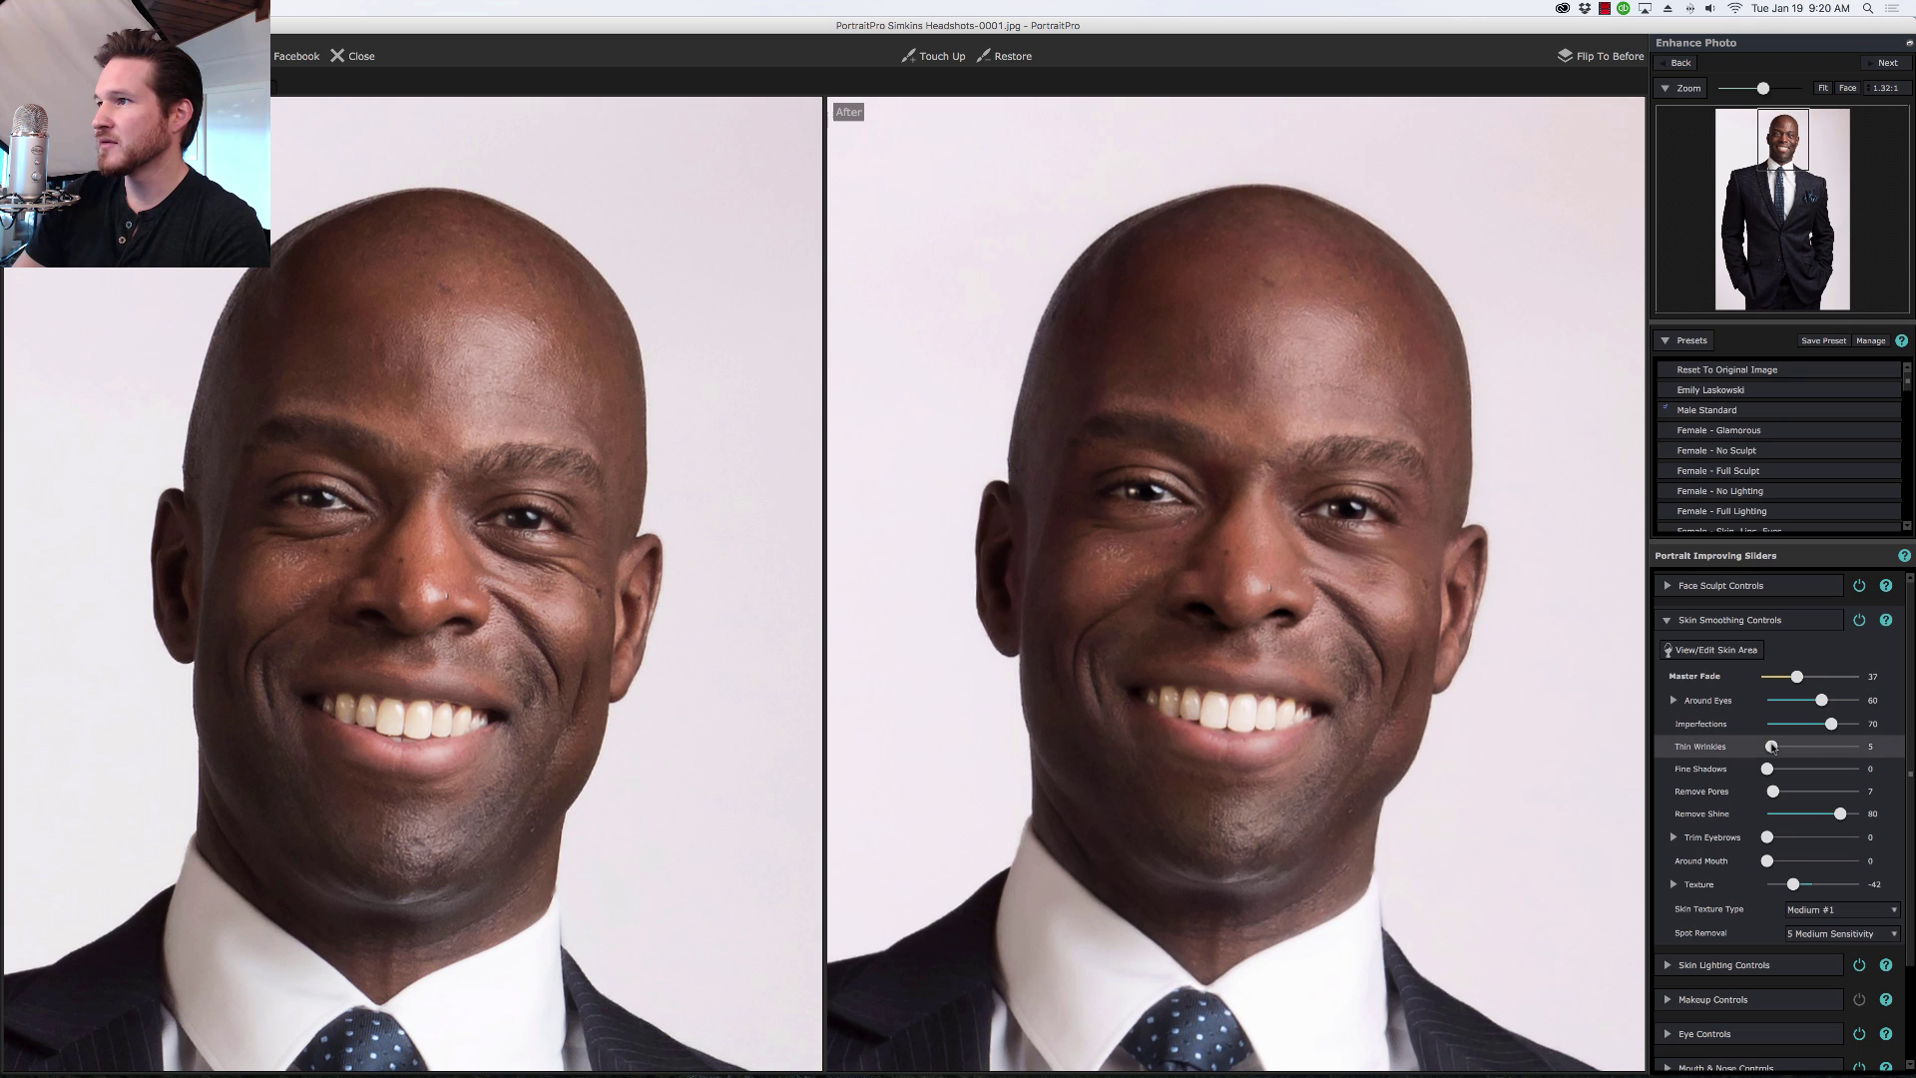
Step: Set skin smoothing to Thin Wrinkles 28, Fine Shadows 10, Remove Pores 15 and Around Mouth 3
mouse_move(1772, 746)
left_mouse_down()
mouse_move(1797, 748)
mouse_move(1790, 774)
mouse_move(1871, 777)
mouse_move(1786, 777)
left_mouse_up()
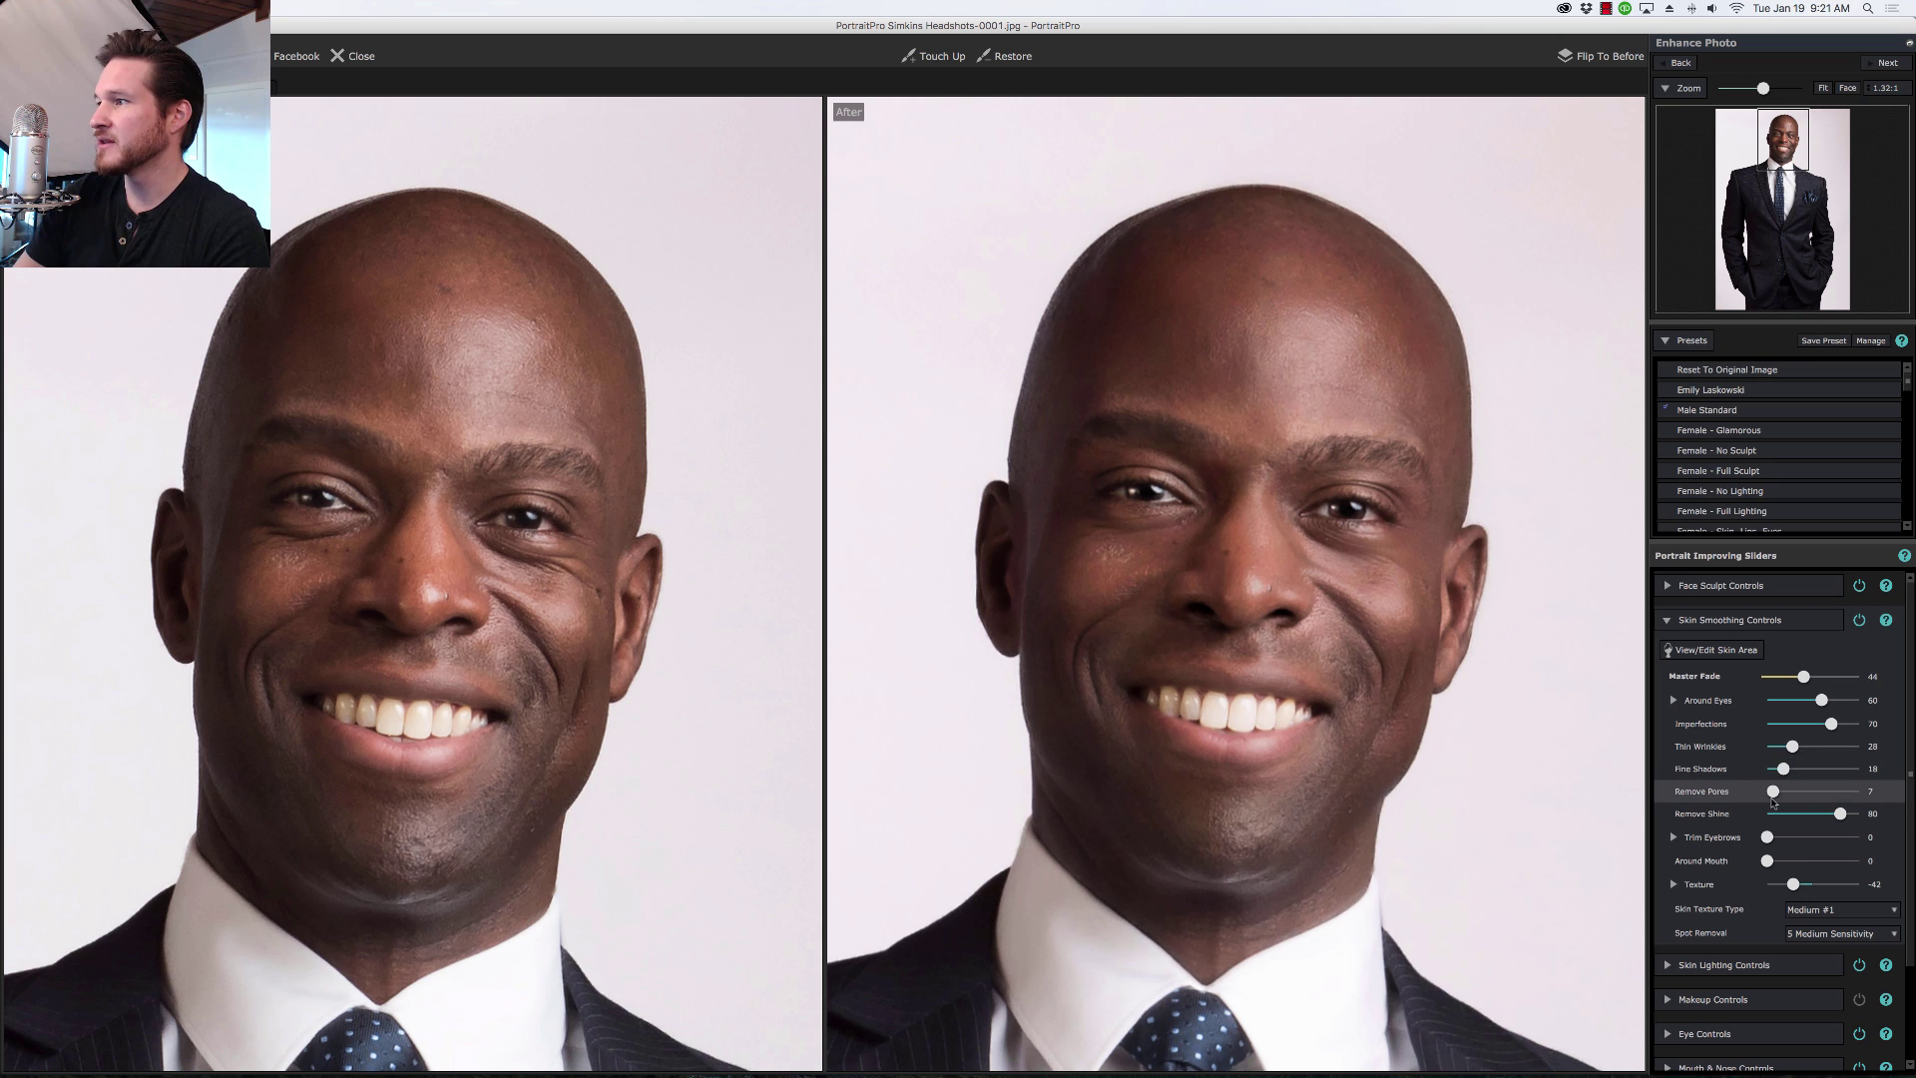
mouse_move(1783, 769)
left_mouse_down()
mouse_move(1911, 770)
mouse_move(1788, 770)
left_mouse_up()
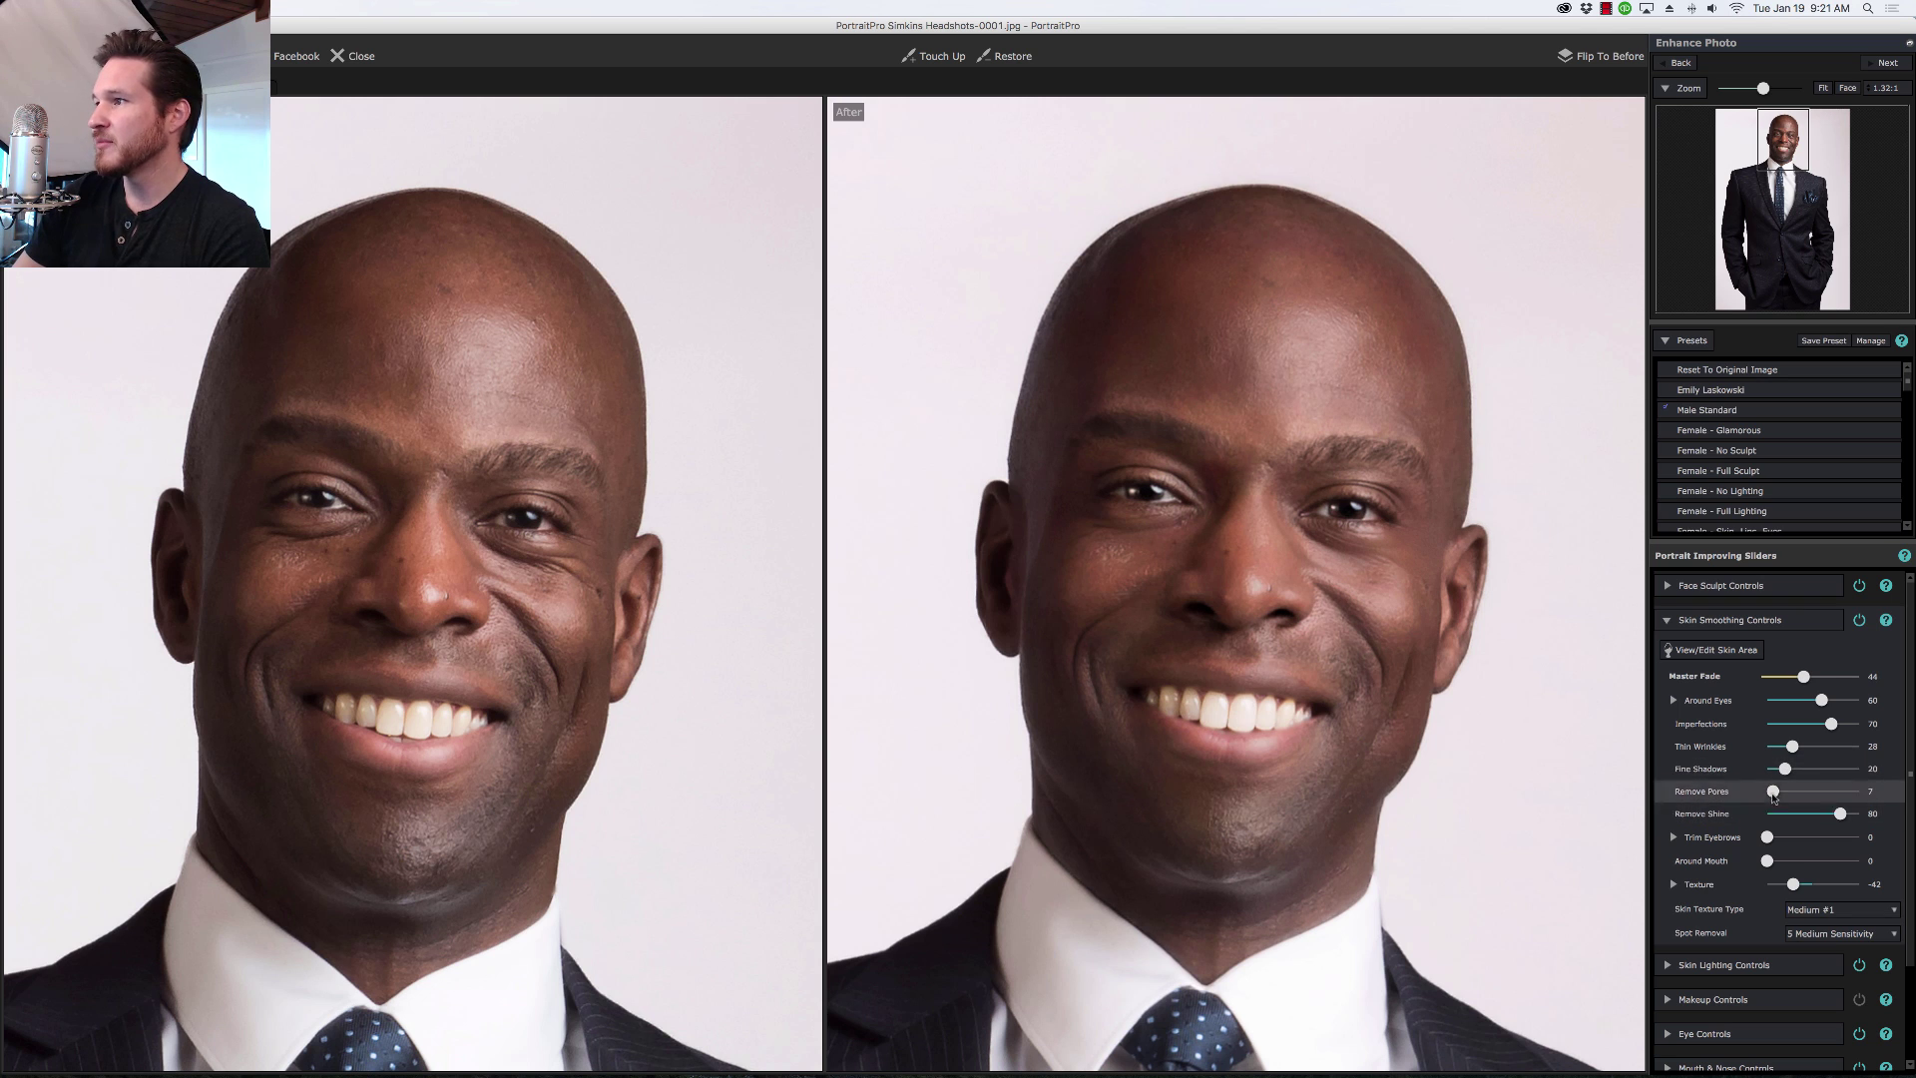
left_click_drag(1786, 770, 1783, 791)
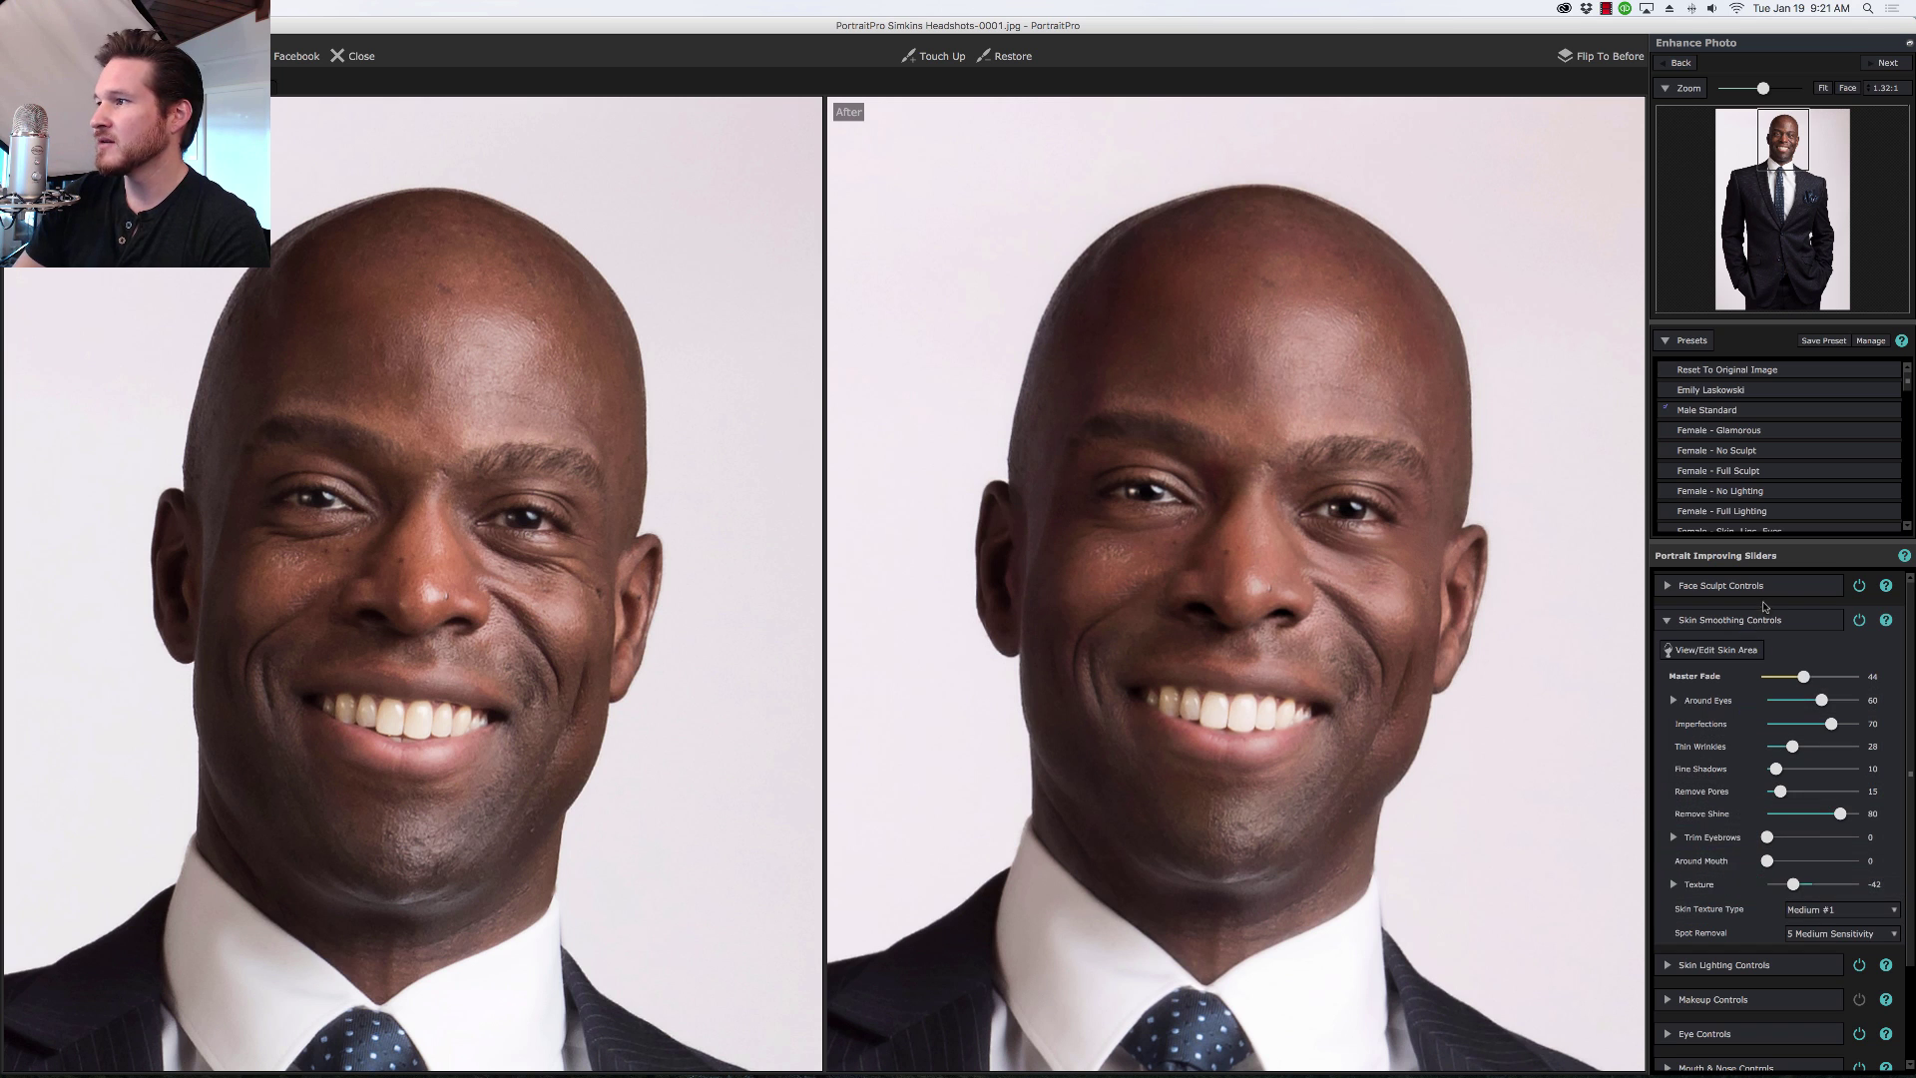
left_click_drag(1766, 861, 1770, 864)
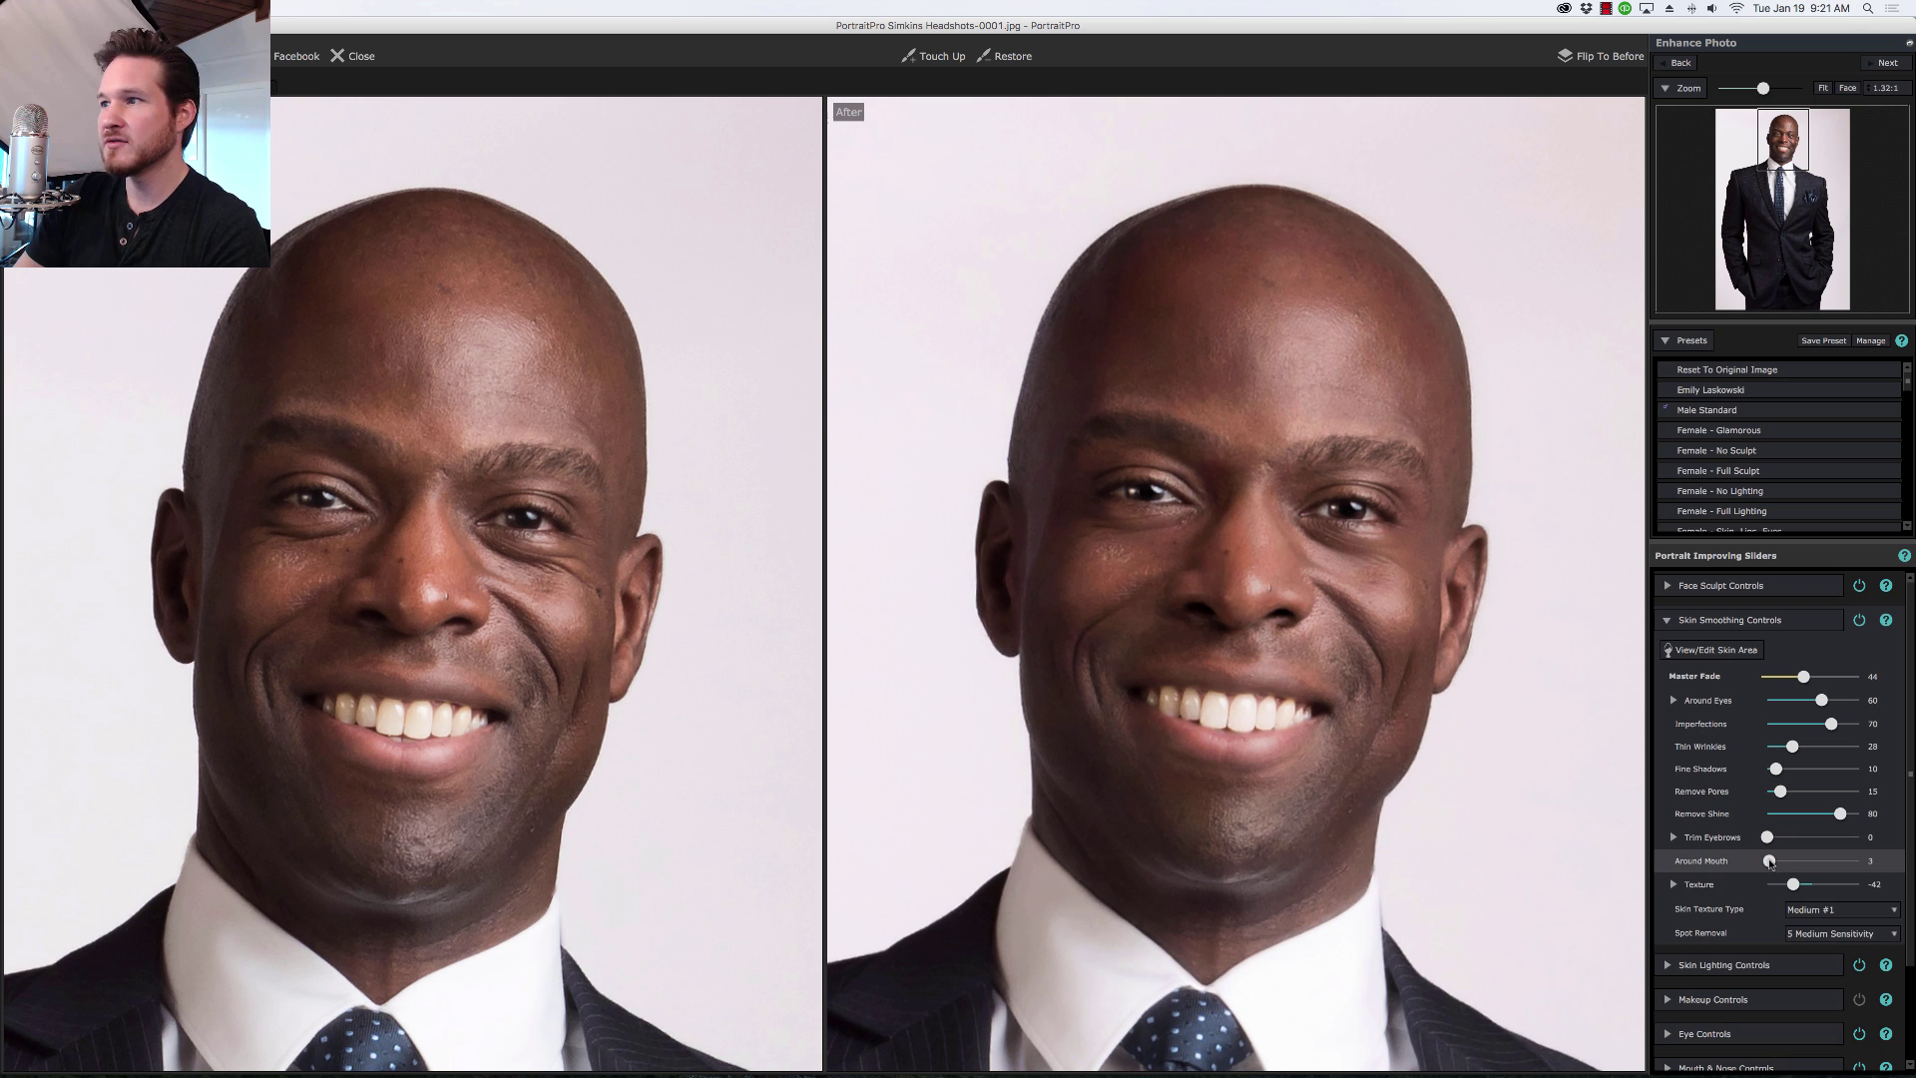
Step: Edit the skin area with the Cut Back brush, excluding the lips from the mask, and accept the result
left_click(1713, 650)
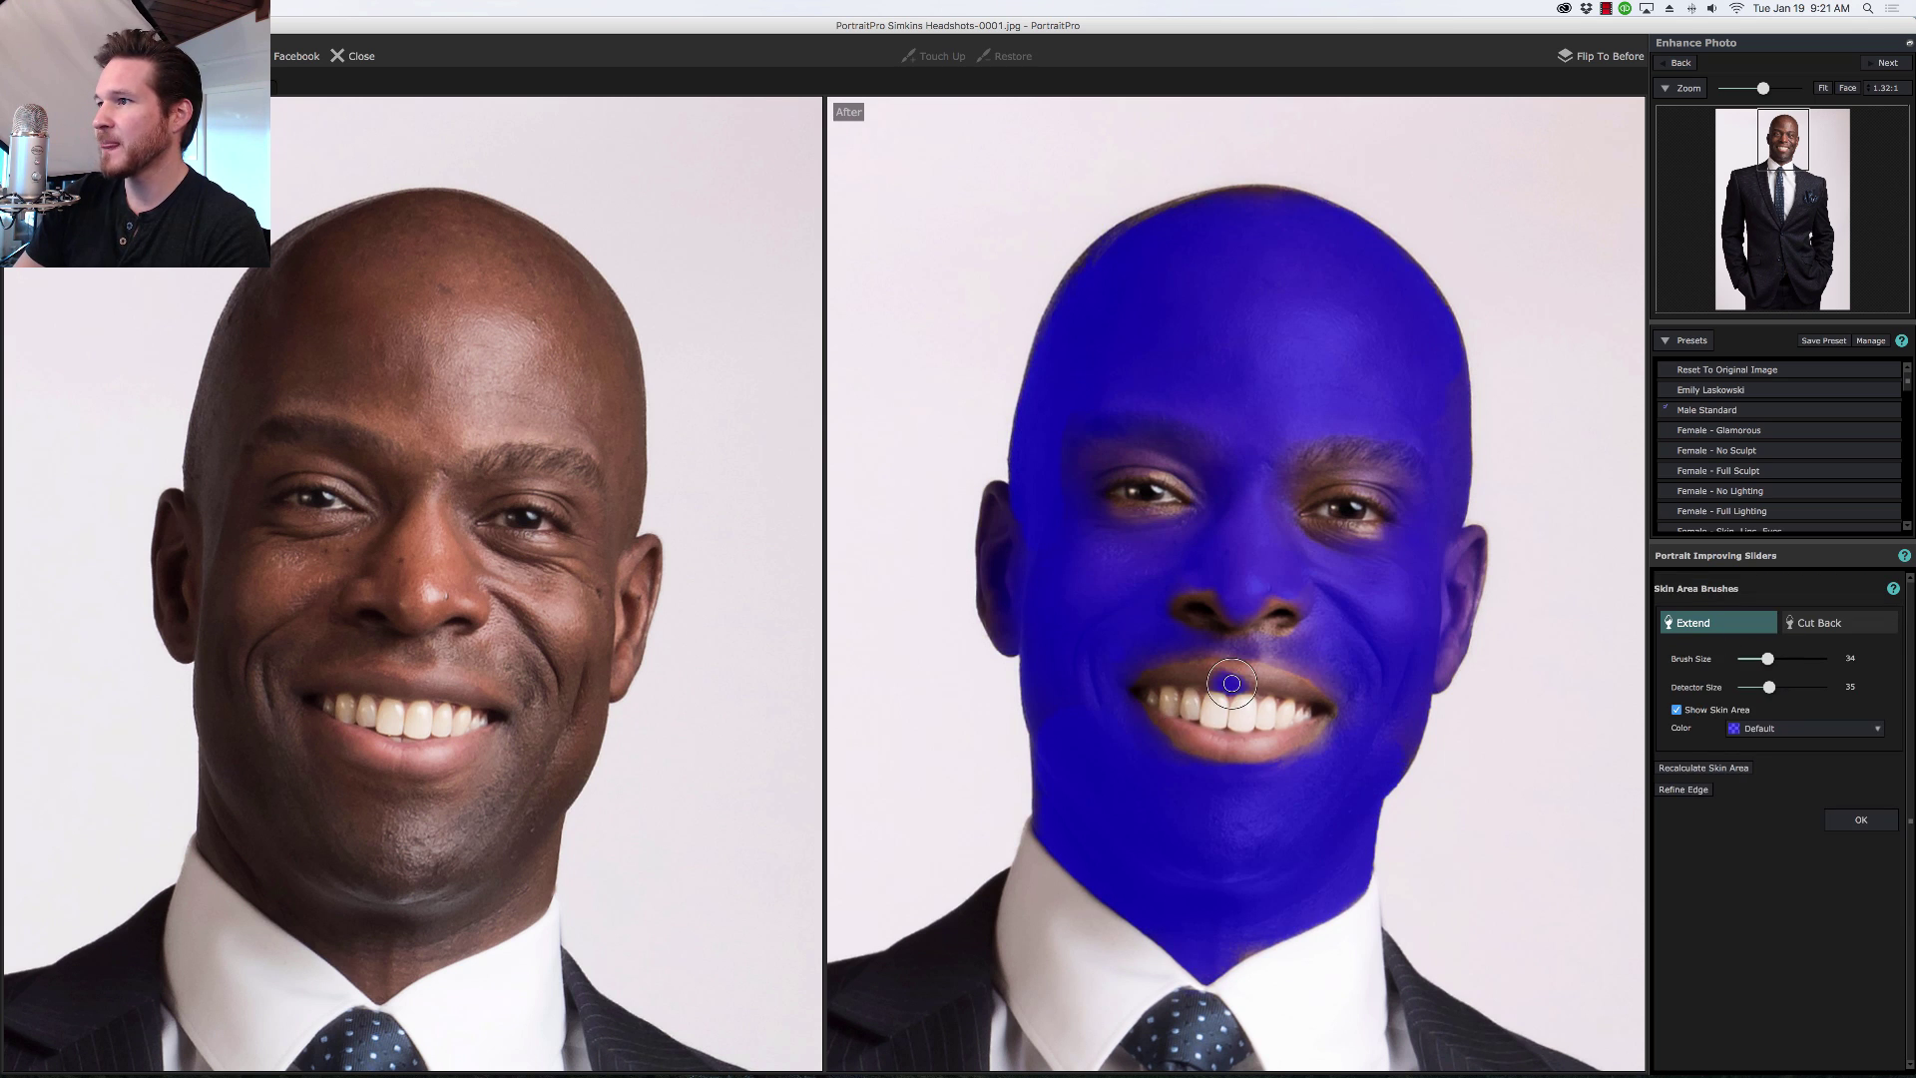
left_click(1819, 623)
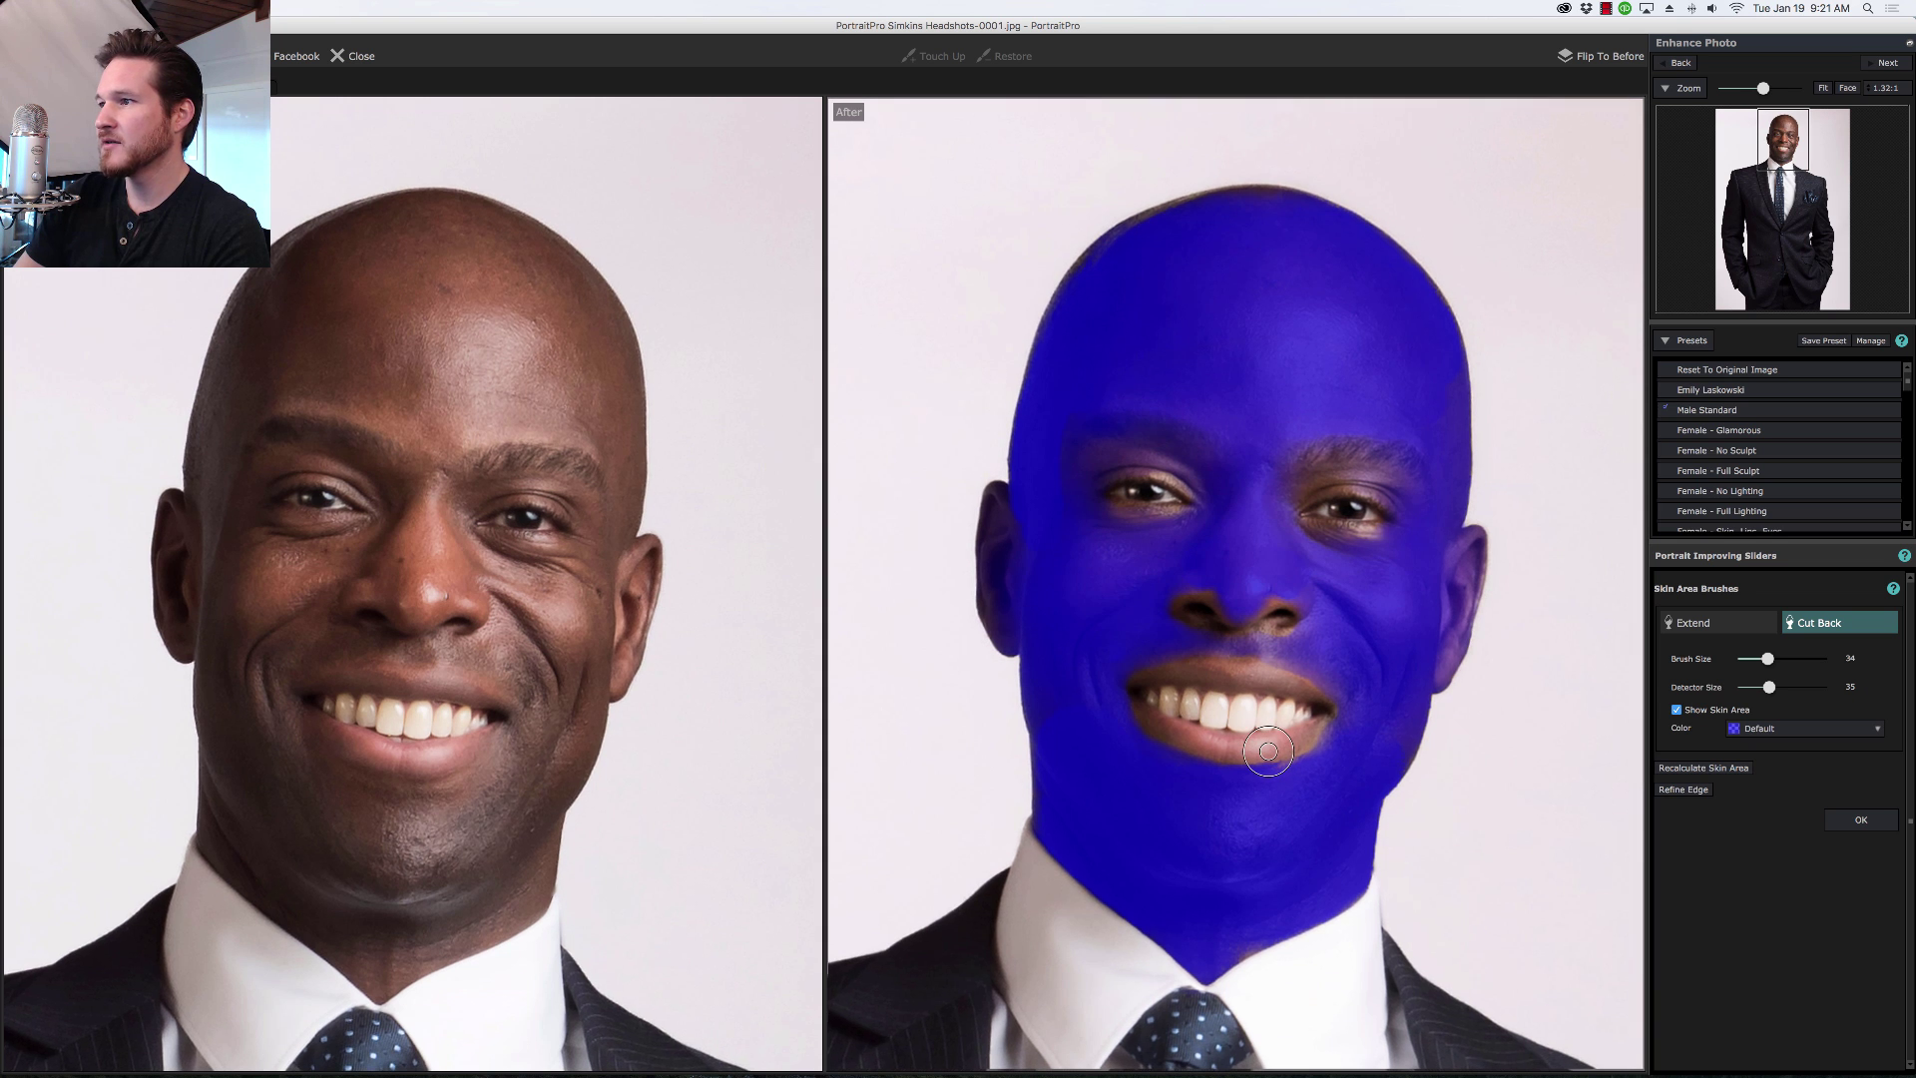
scroll(1269, 751, "up", 3)
scroll(1269, 750, "up", 4)
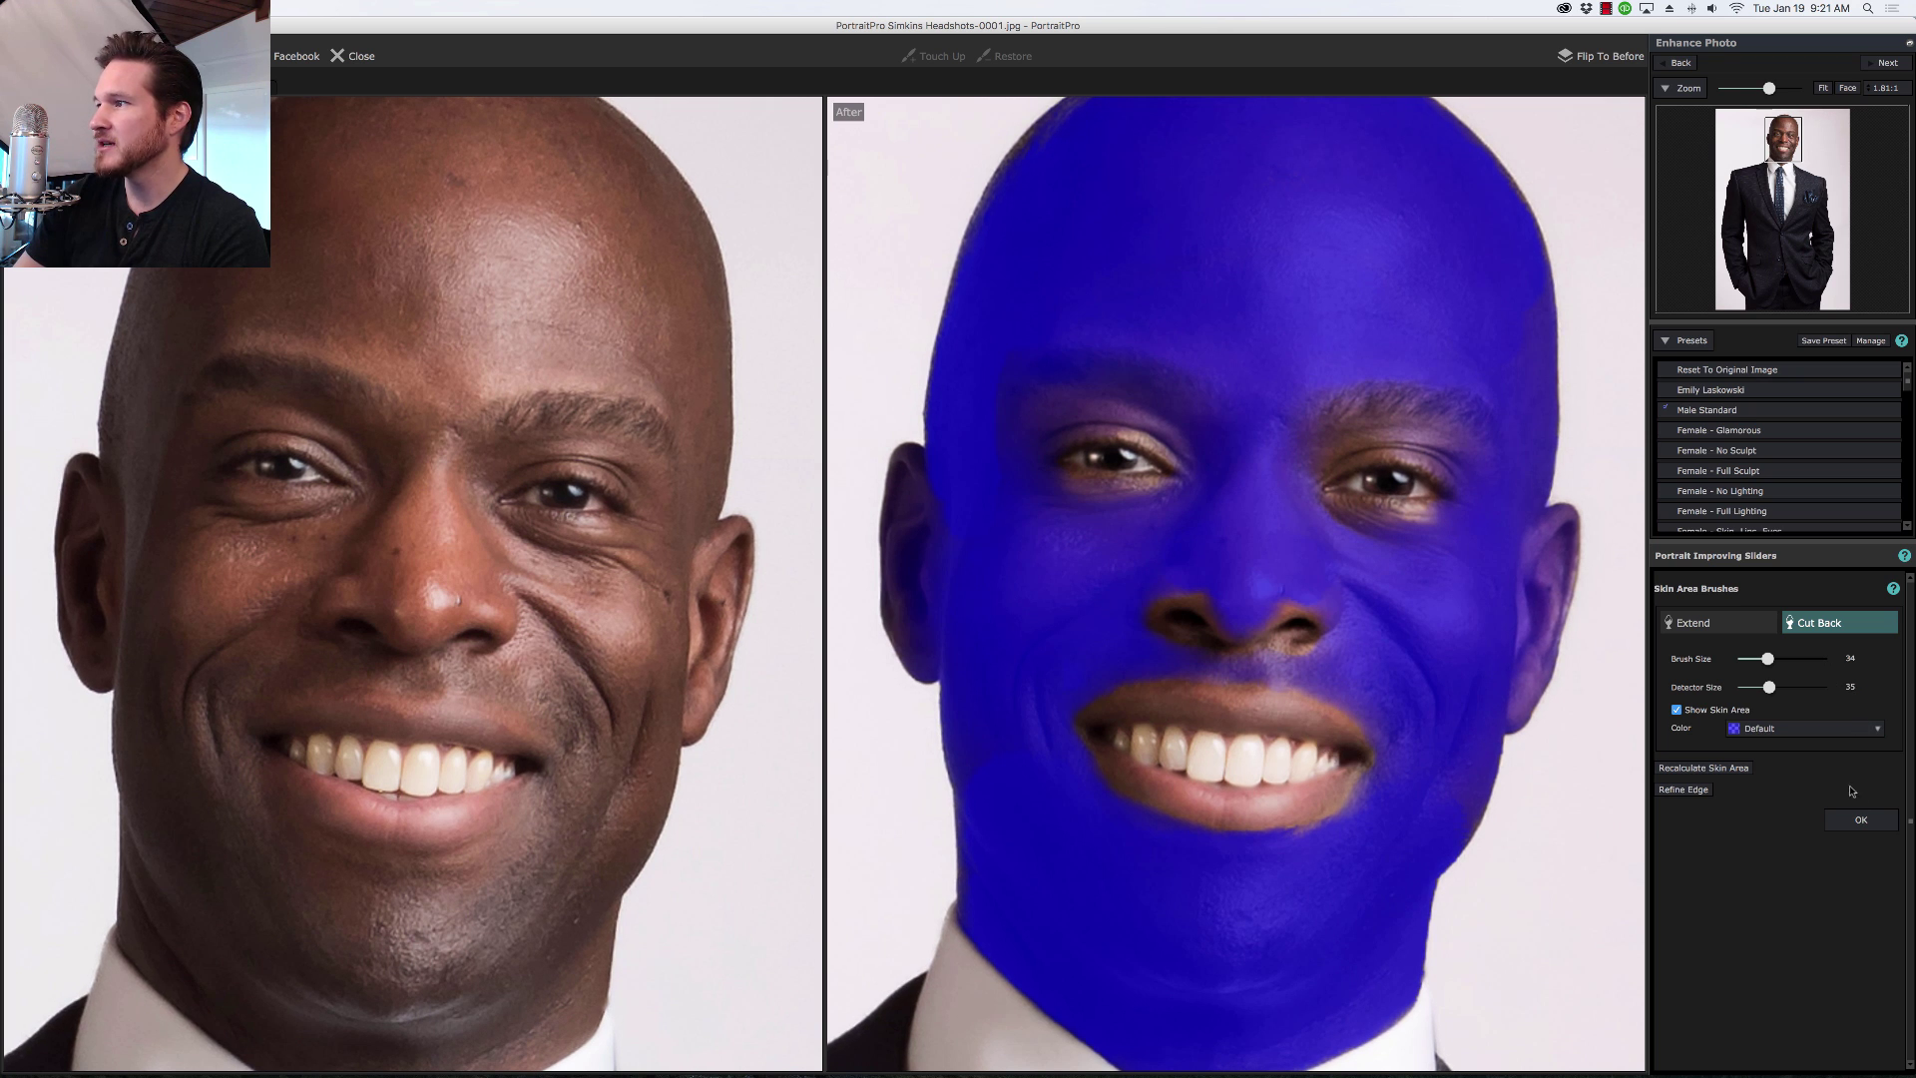
left_click(1853, 822)
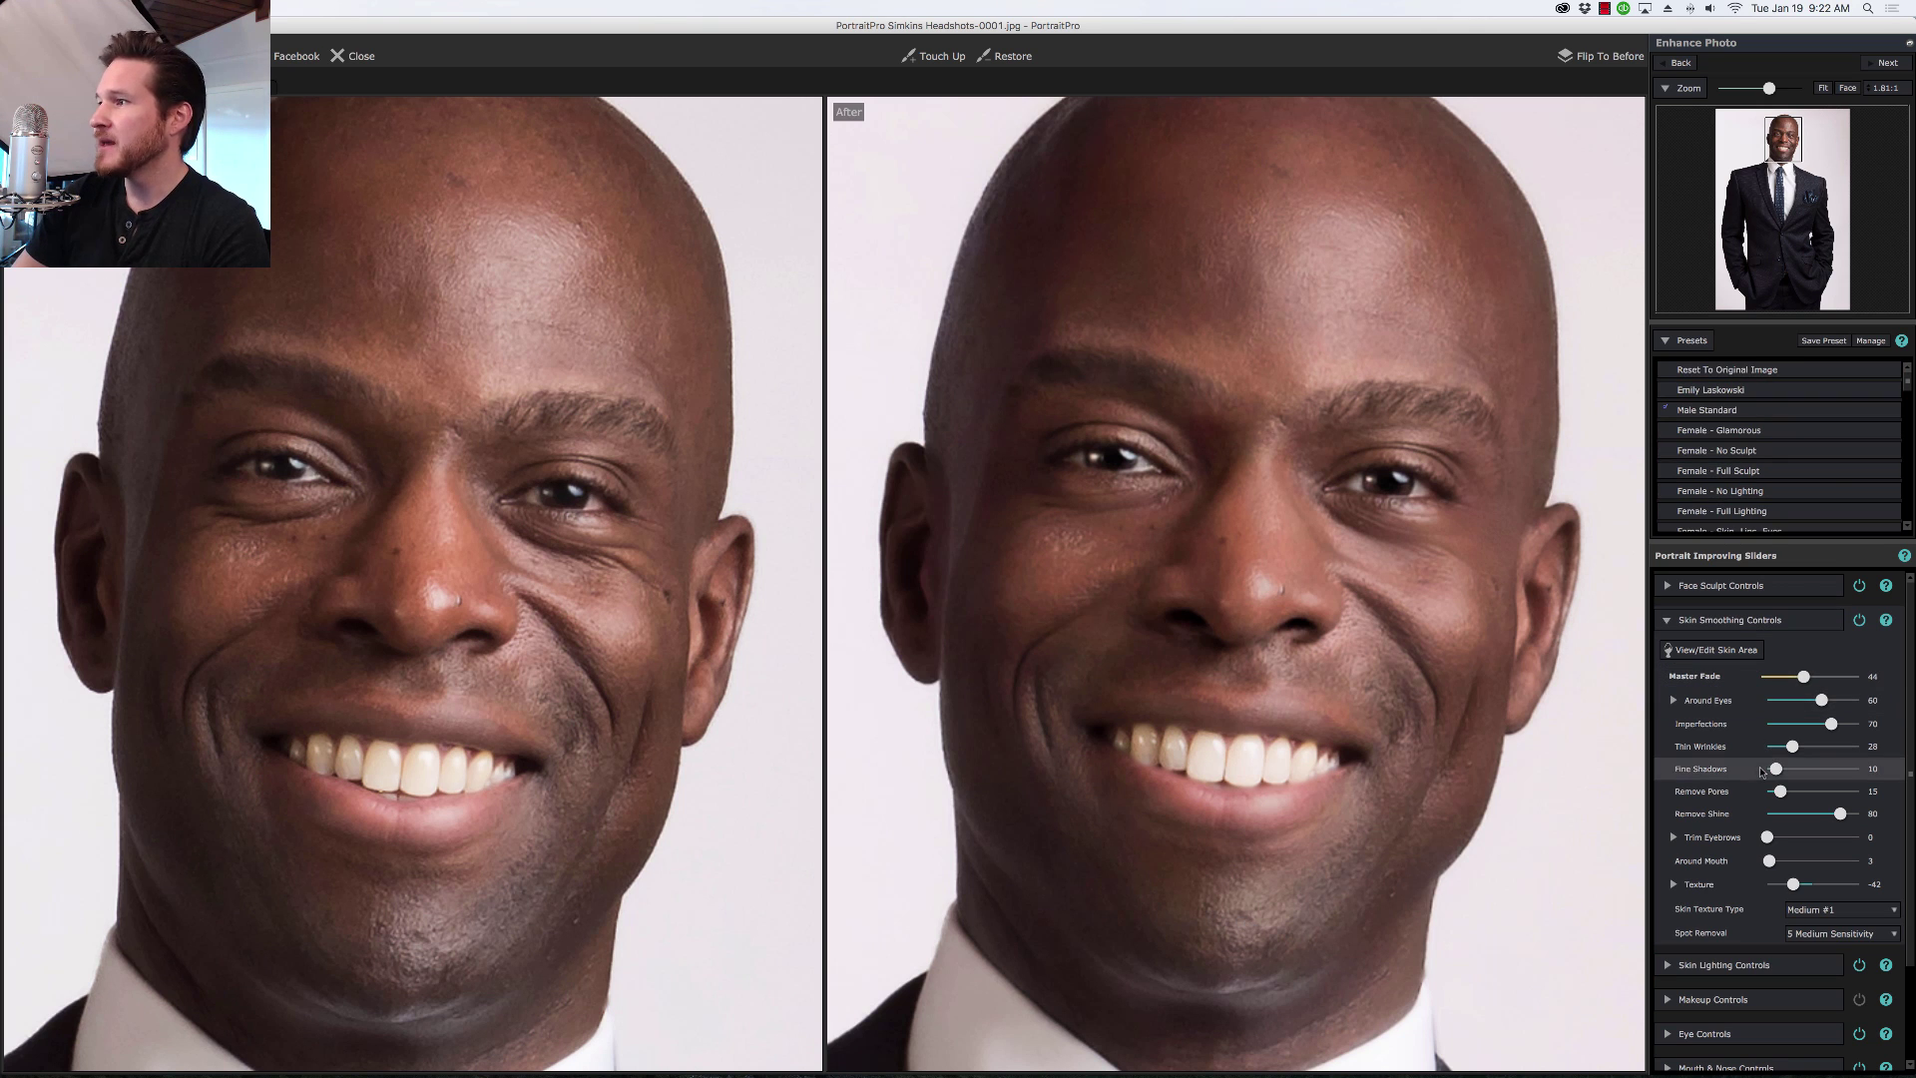
Step: Reduce skin smoothing Imperfections to 56 and Remove Pores to 8, and collapse the section
left_click_drag(1832, 723, 1818, 724)
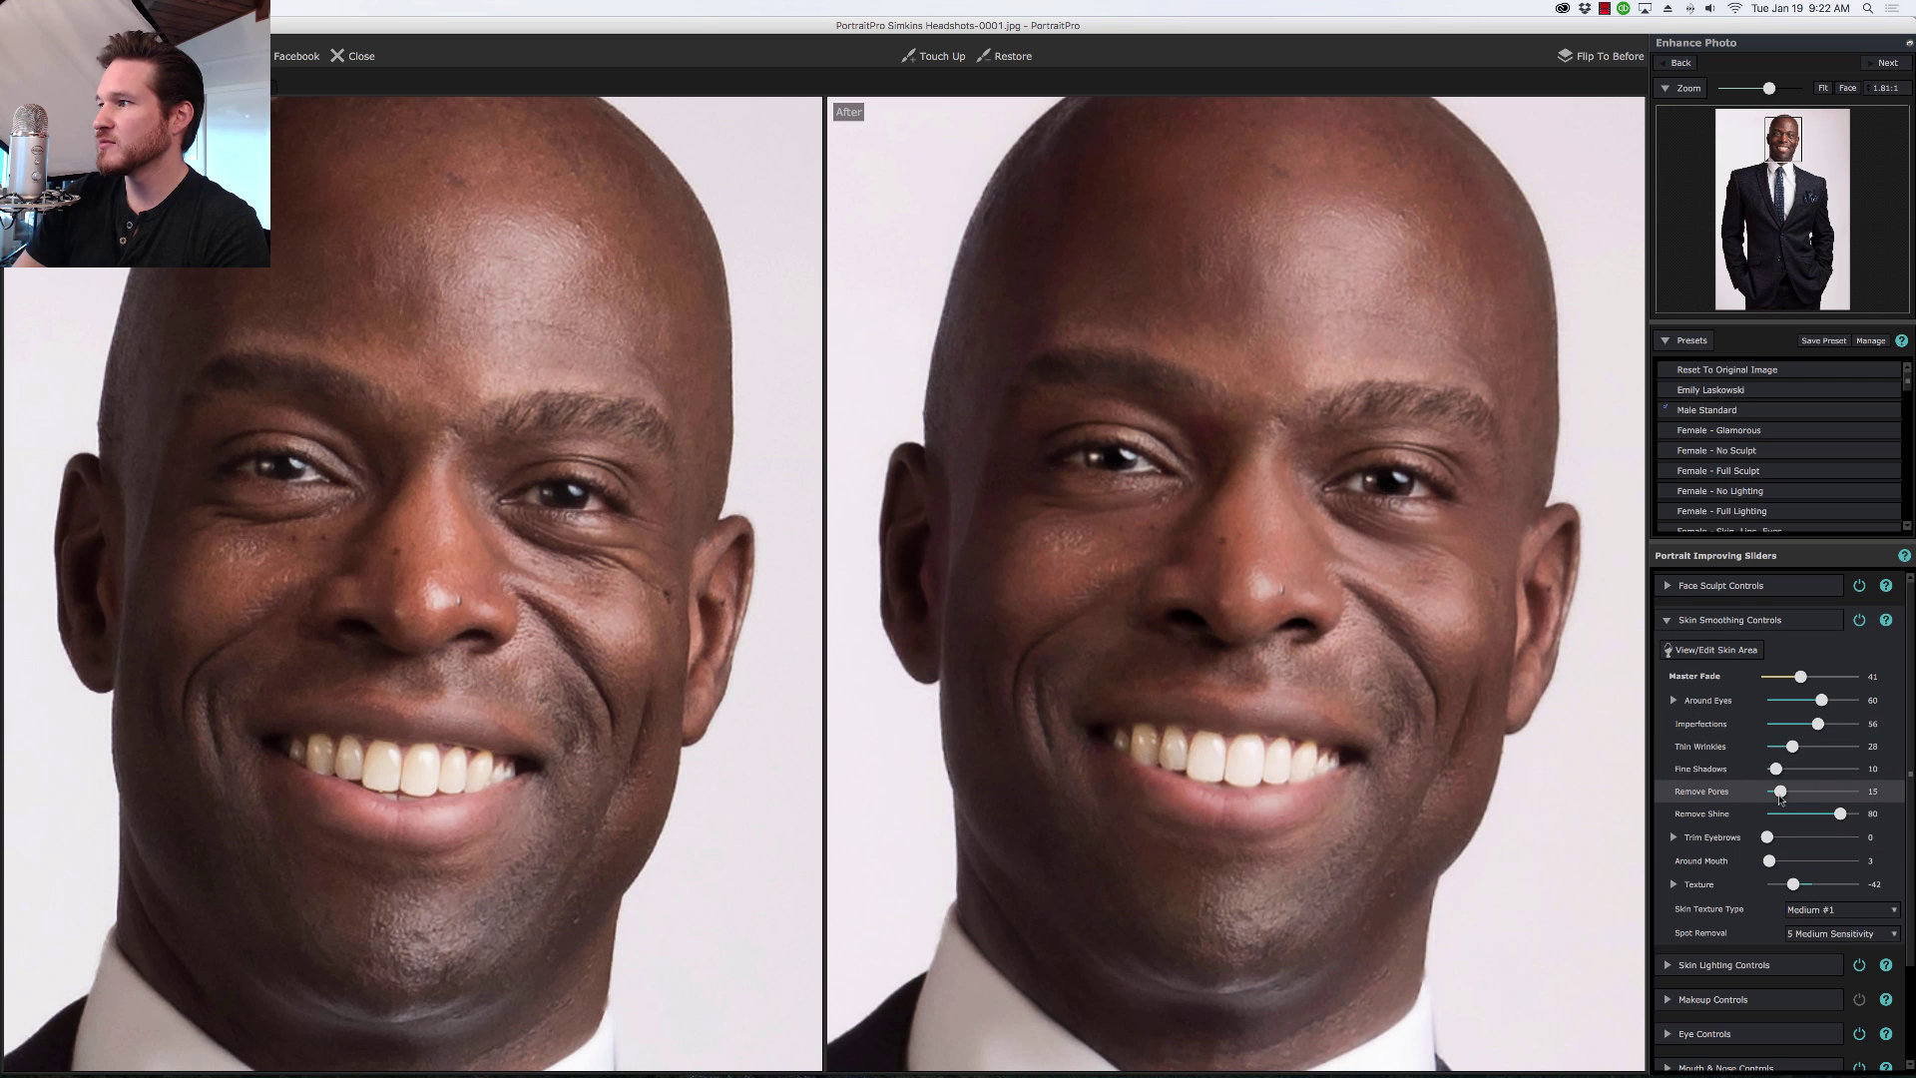
left_click_drag(1781, 791, 1774, 791)
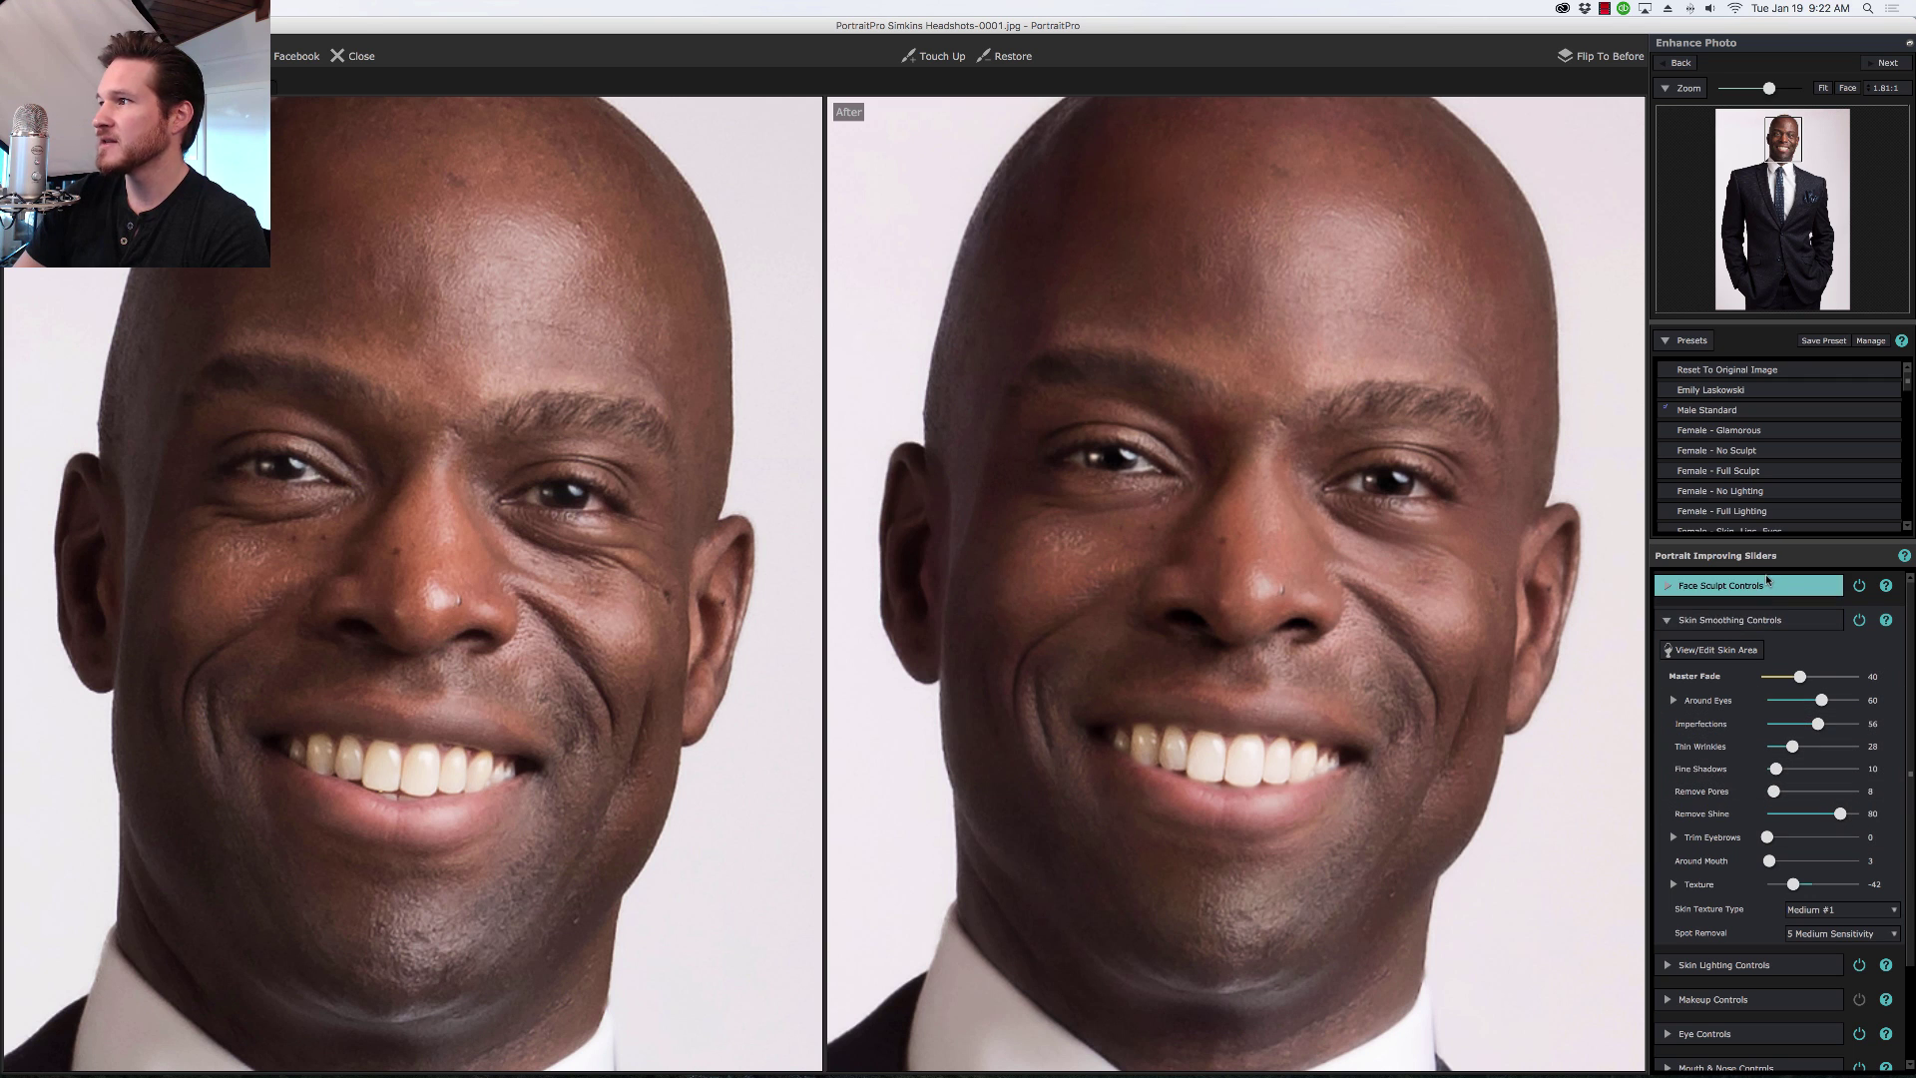
left_click(1765, 621)
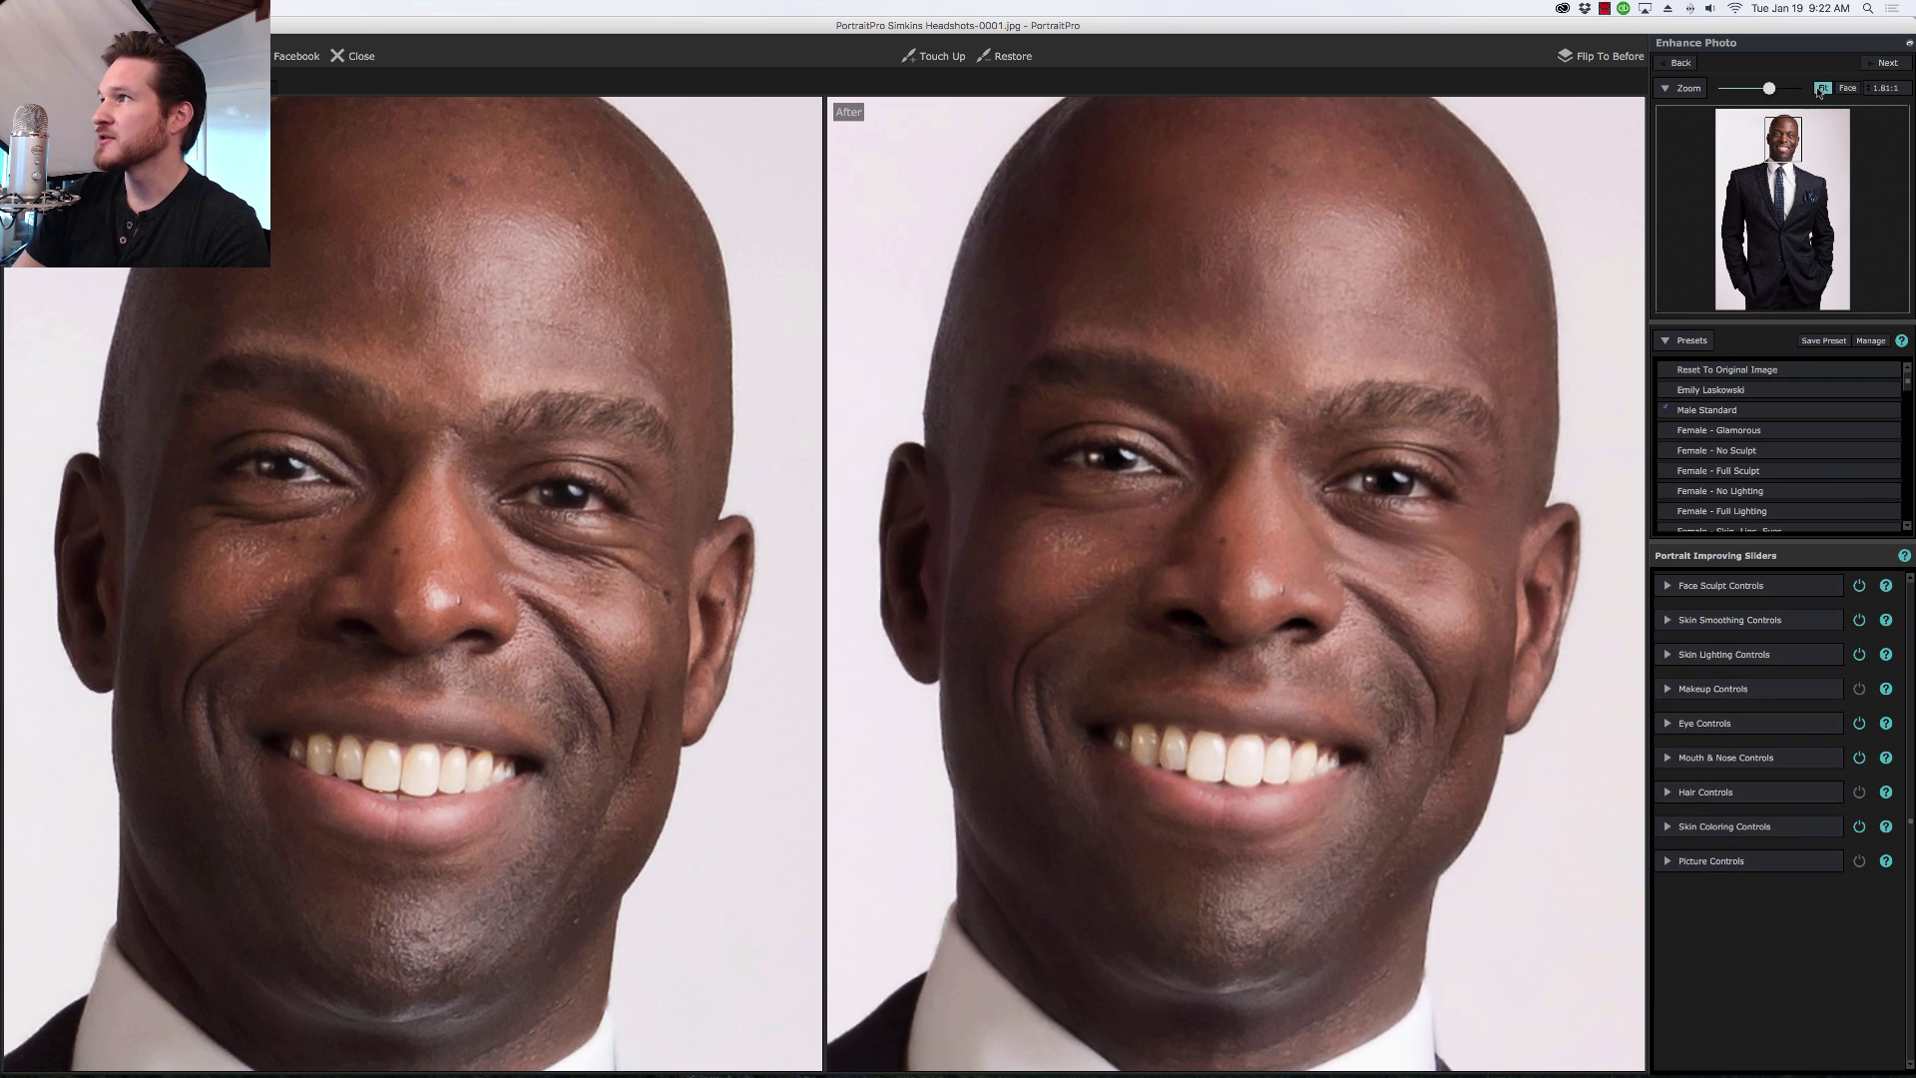
Step: Compare the before and after portraits with the whole photo in view and at 1:1 zoom on the face
left_click(1821, 89)
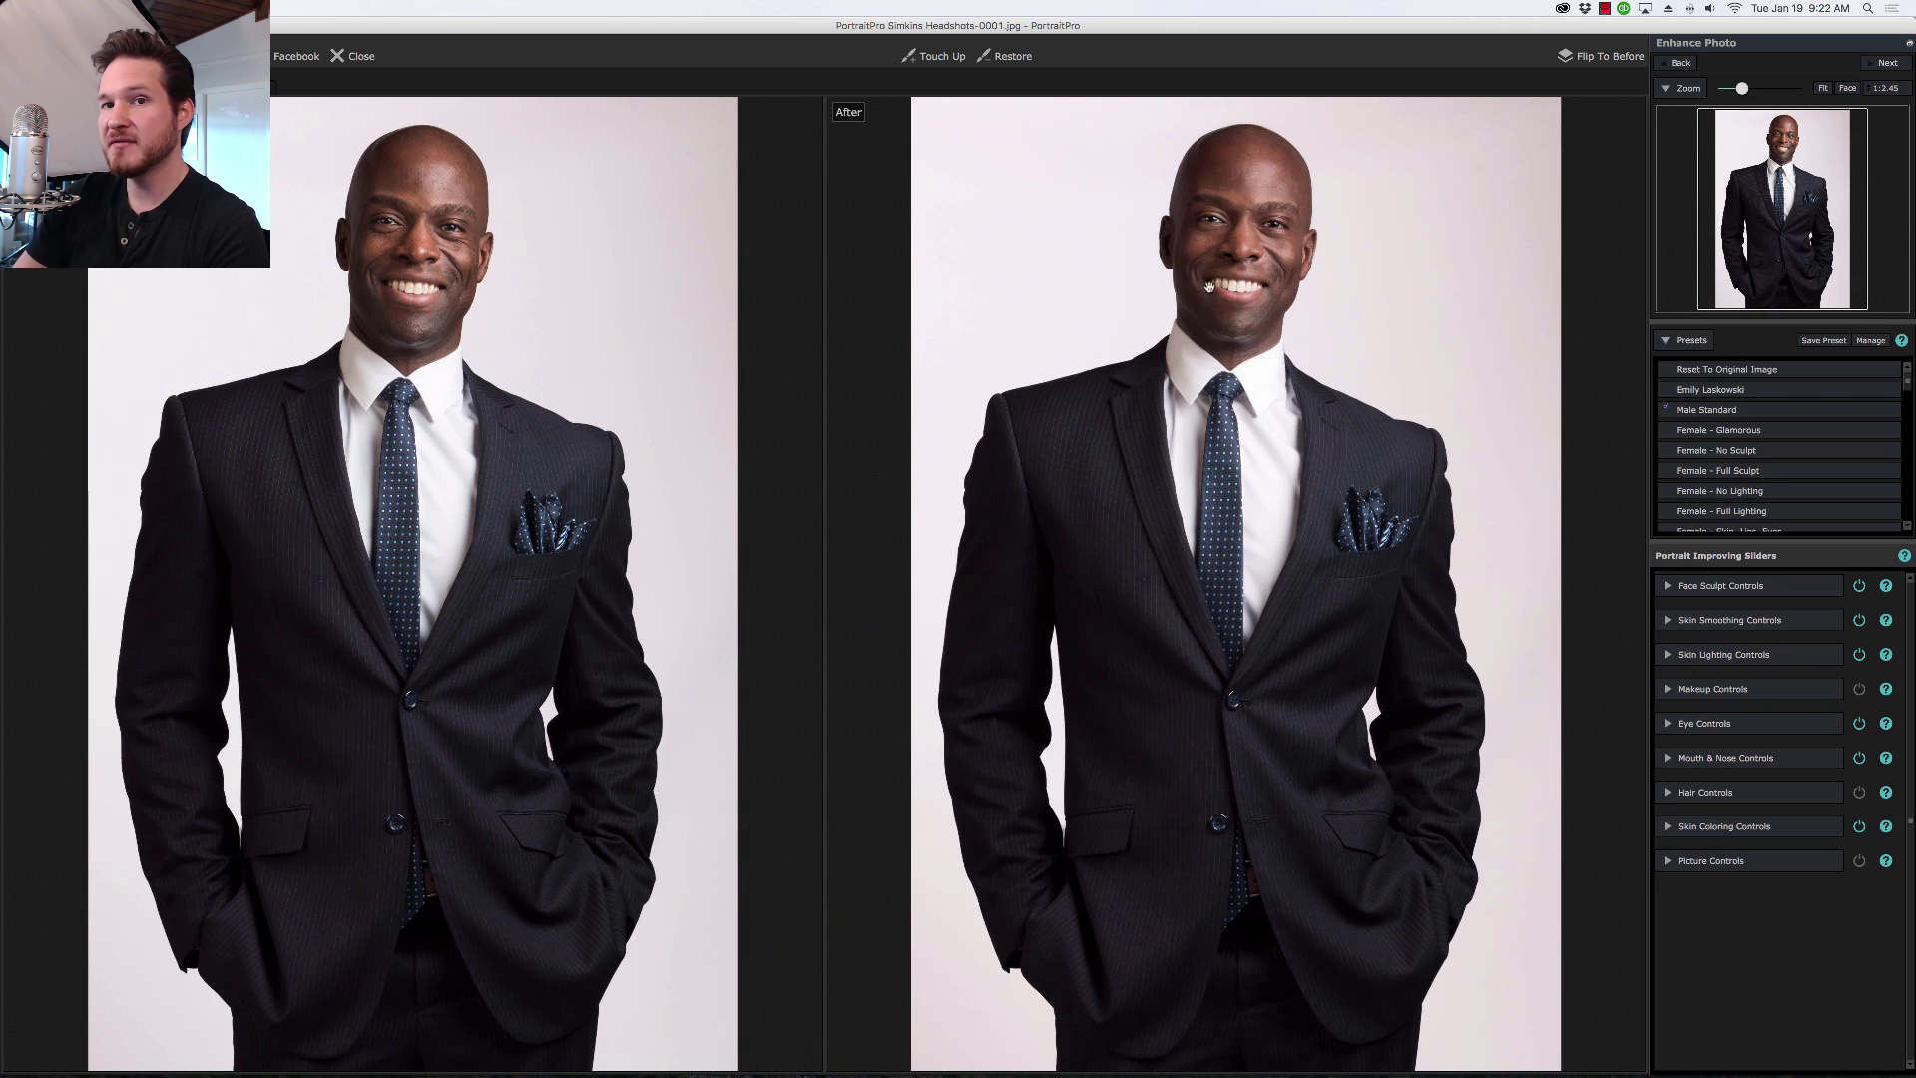
left_click(1873, 90)
left_click(1872, 160)
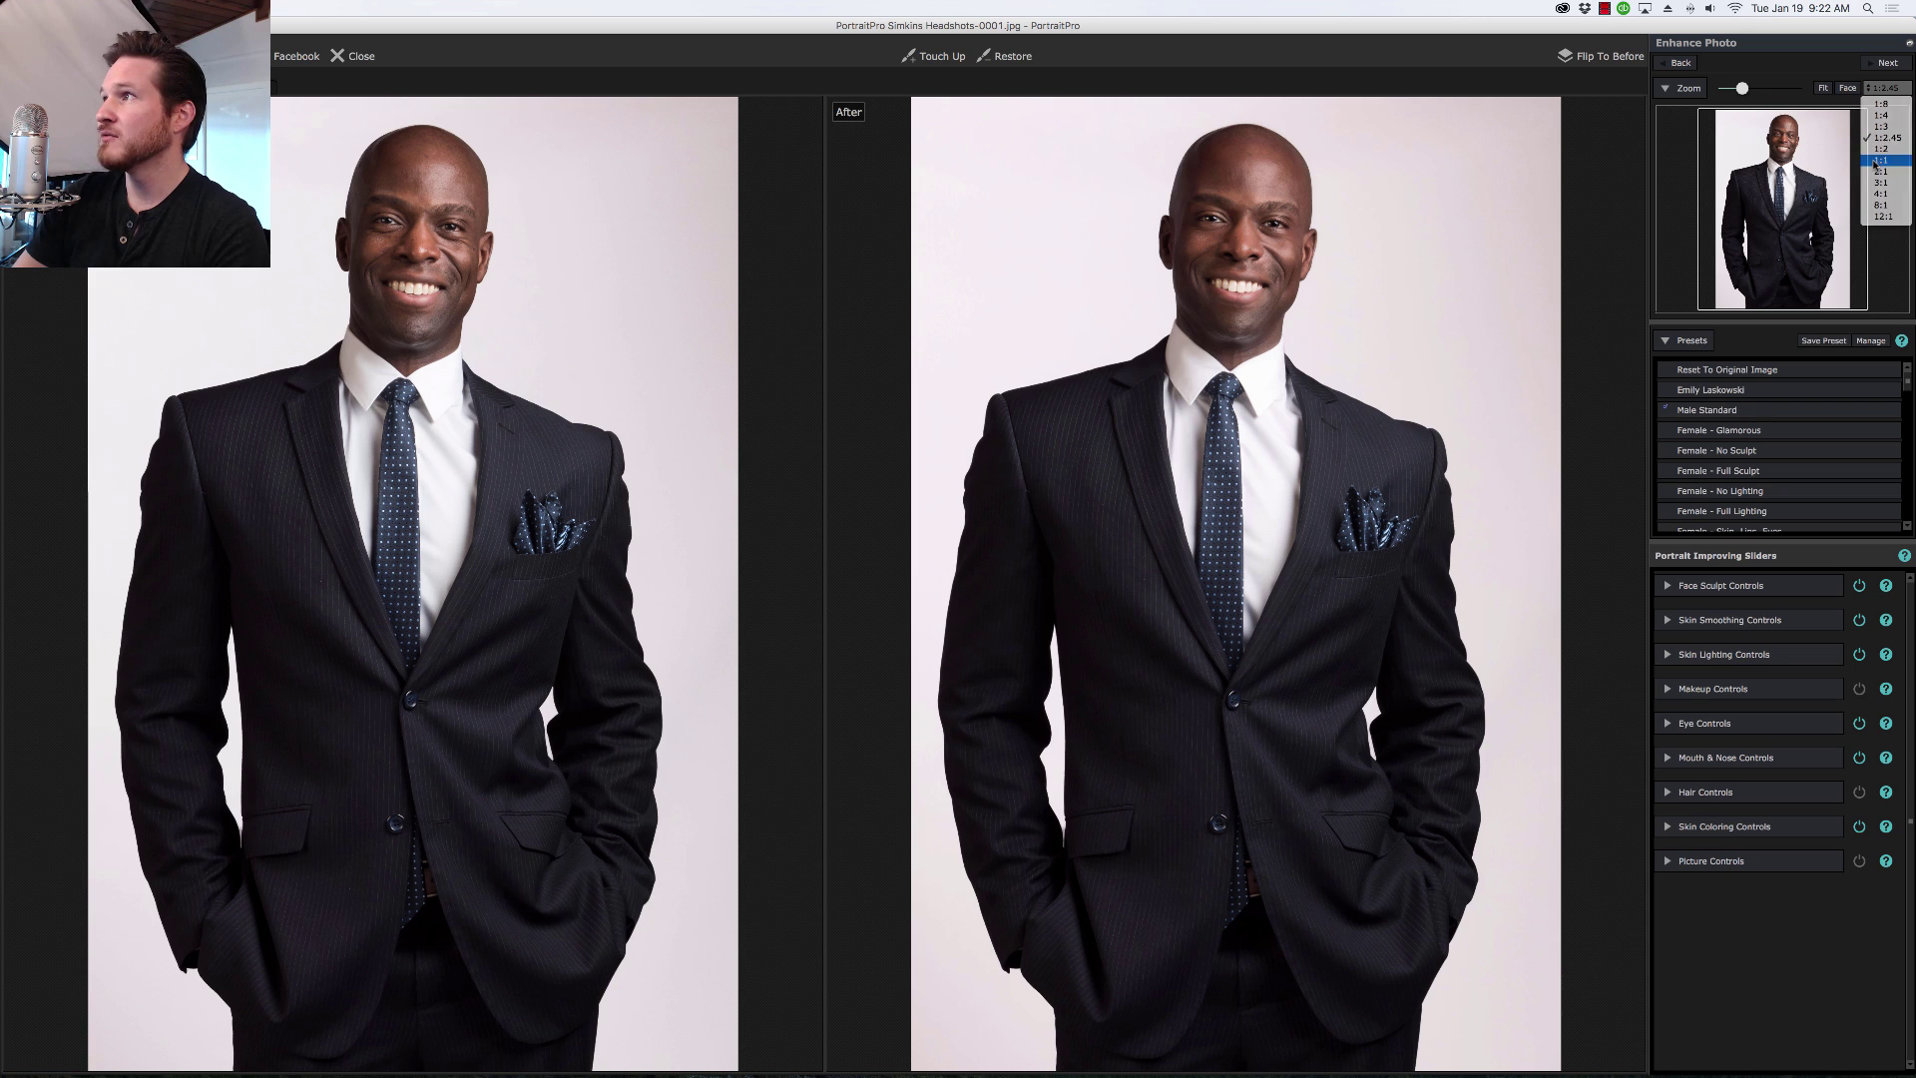
left_click_drag(1770, 225, 1774, 159)
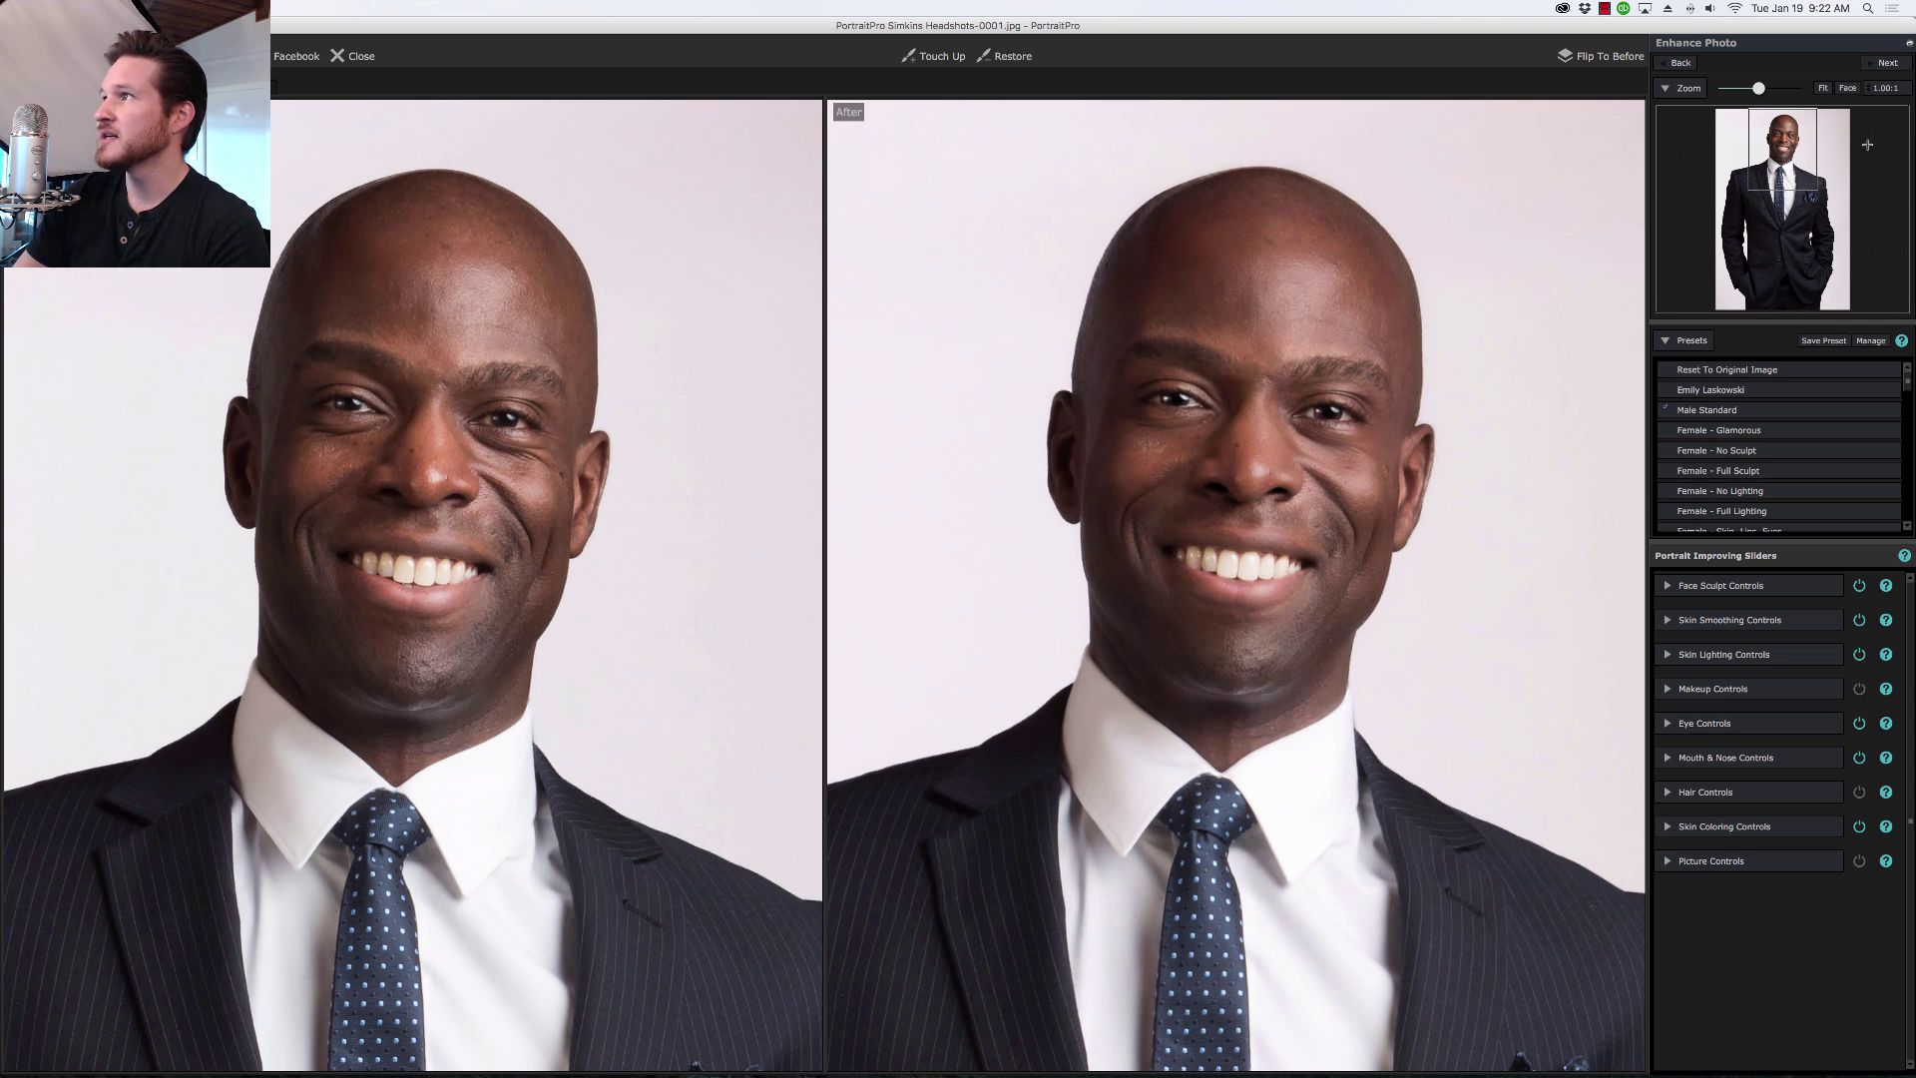
left_click(1822, 88)
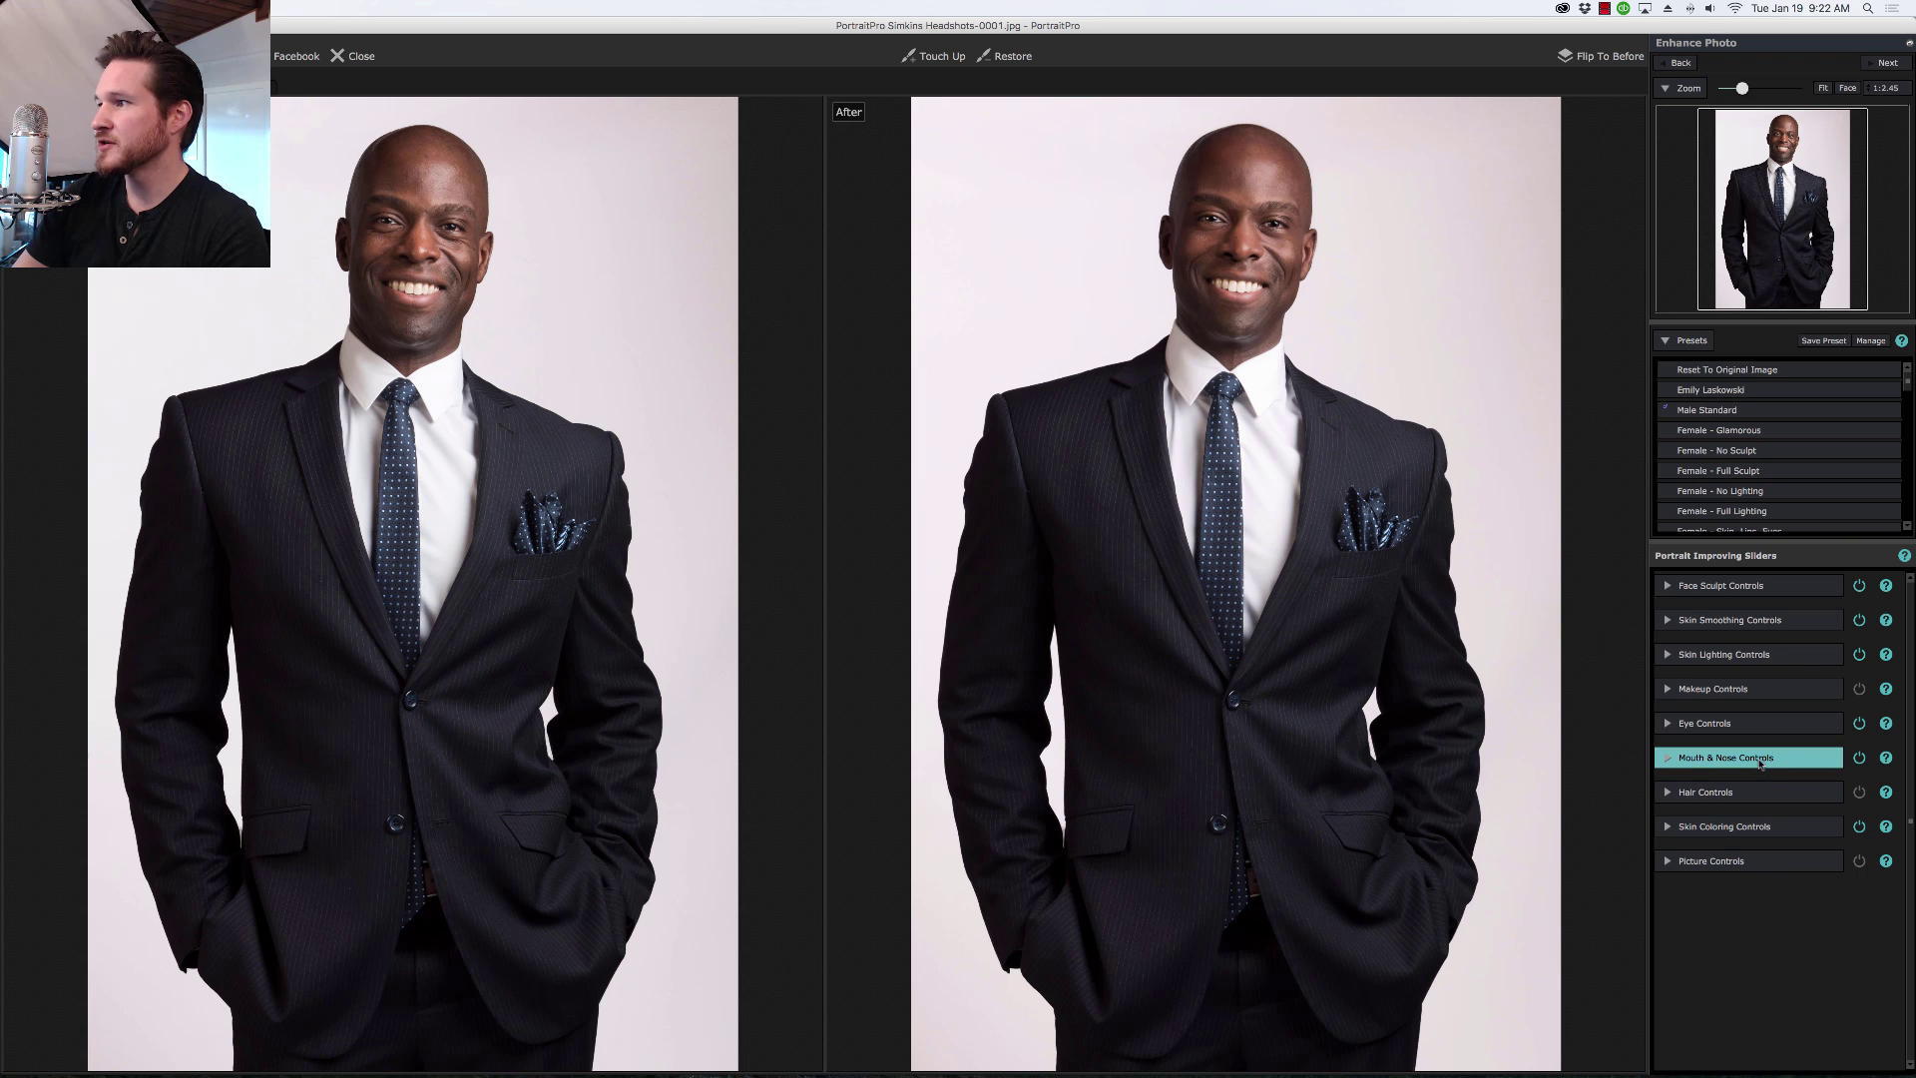
Step: In the Mouth & Nose controls, set Master Fade to 30 and try adjusting Lip Saturation on the face
left_click(1848, 89)
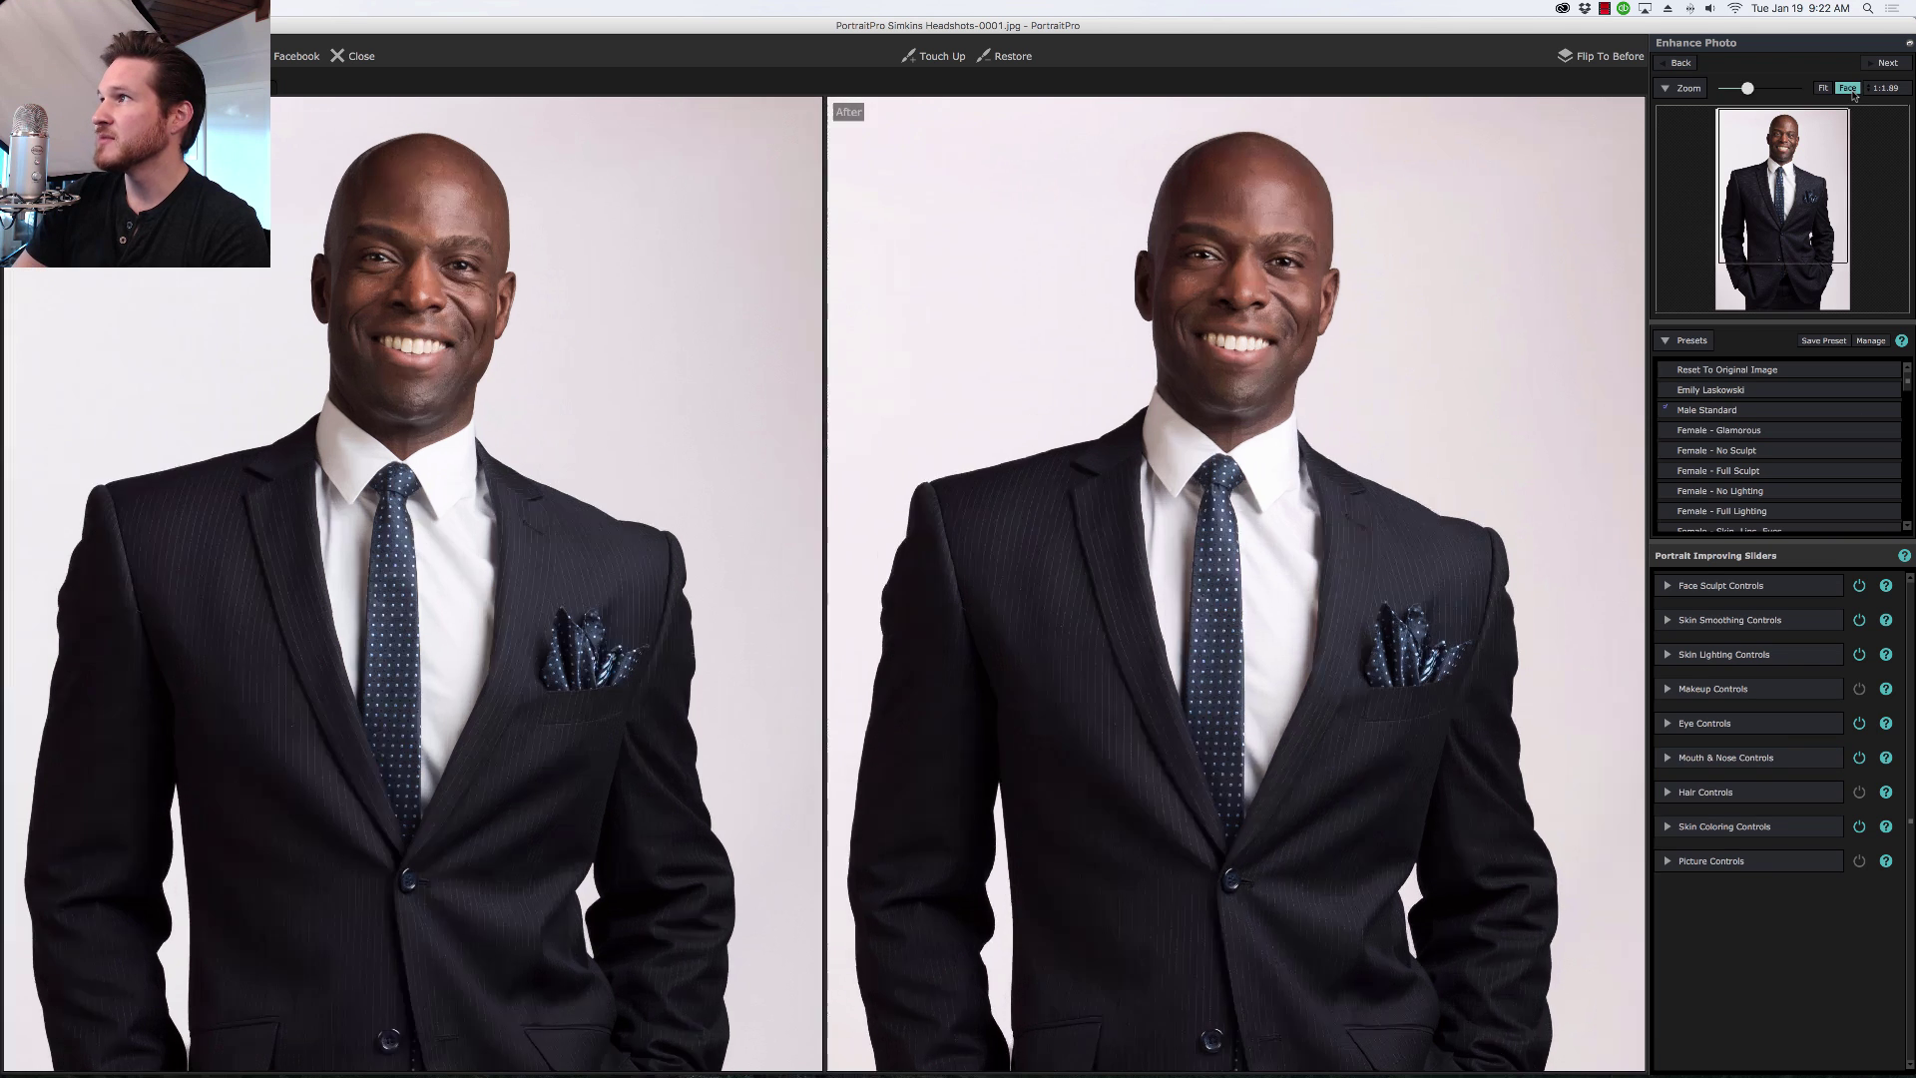
left_click(1731, 757)
mouse_move(1786, 785)
left_mouse_down()
mouse_move(1913, 787)
mouse_move(1790, 785)
left_mouse_up()
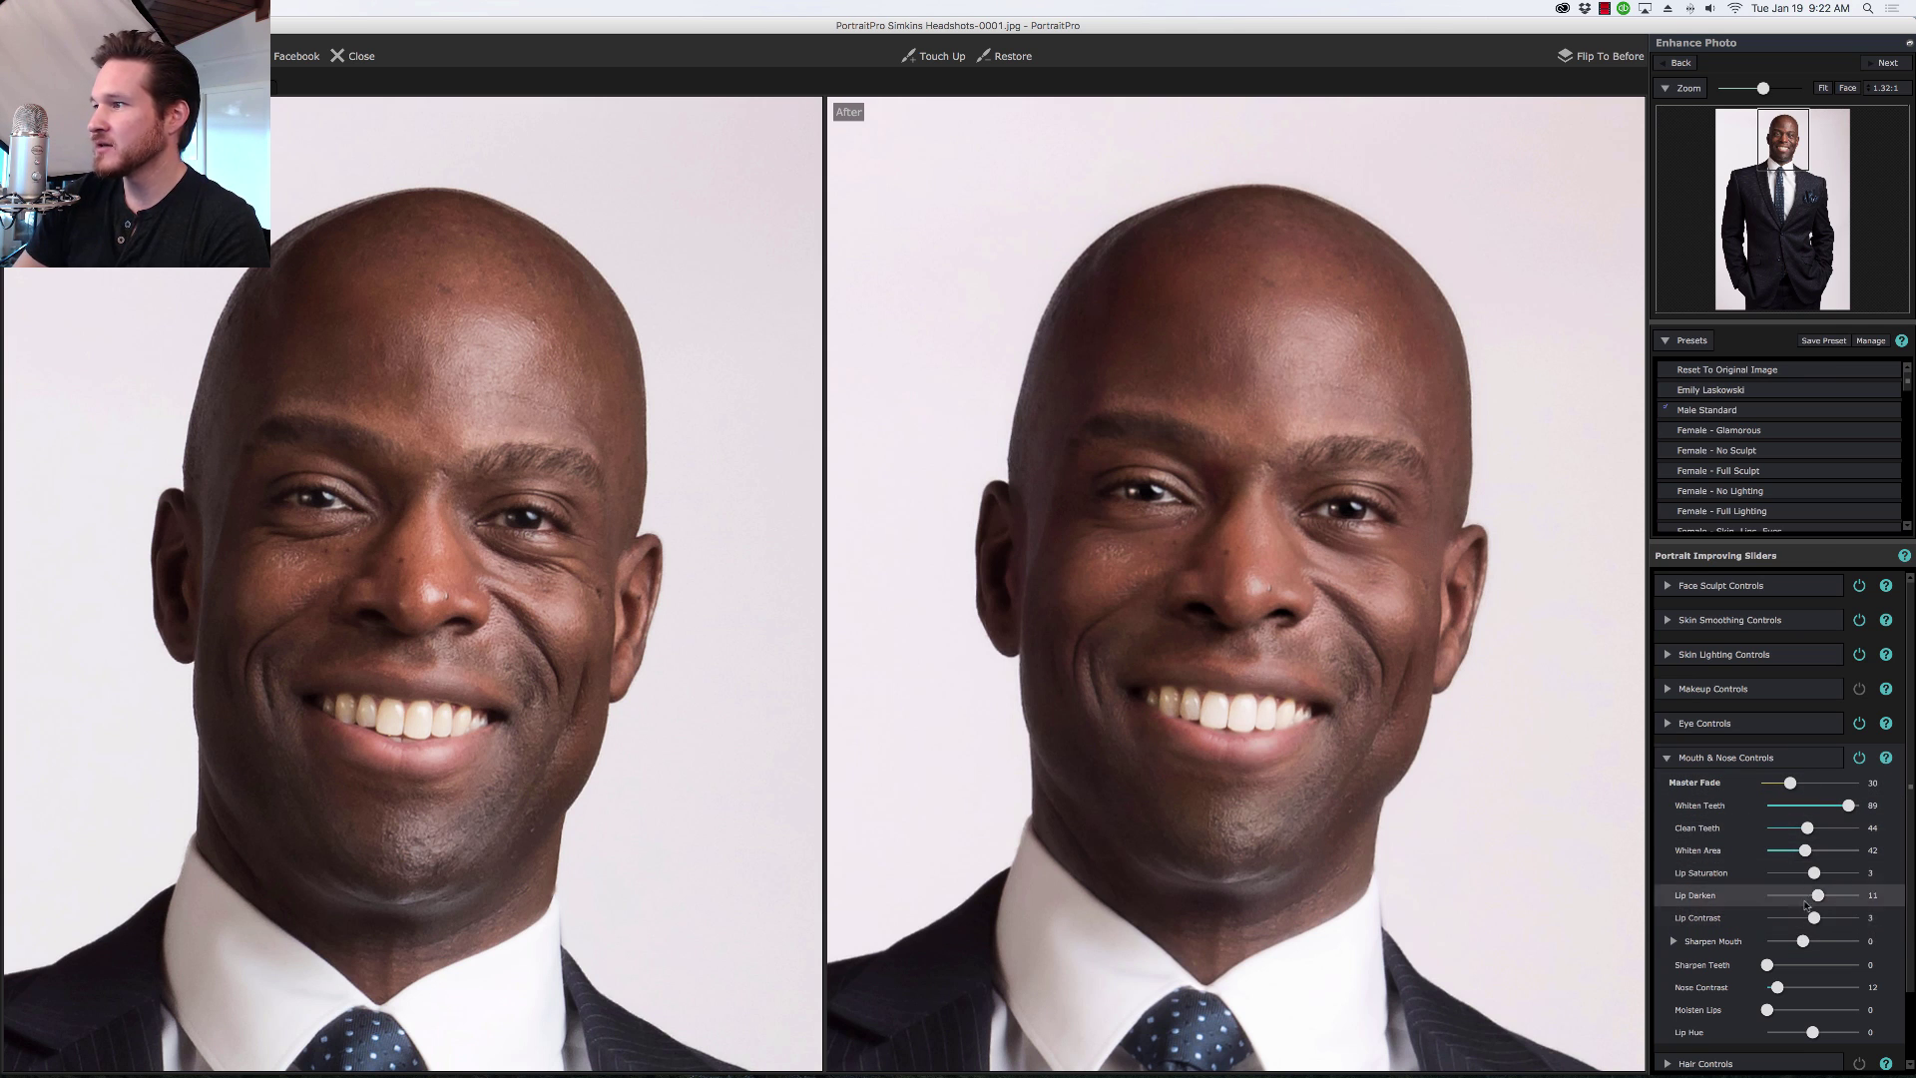
left_click_drag(1816, 876, 1865, 878)
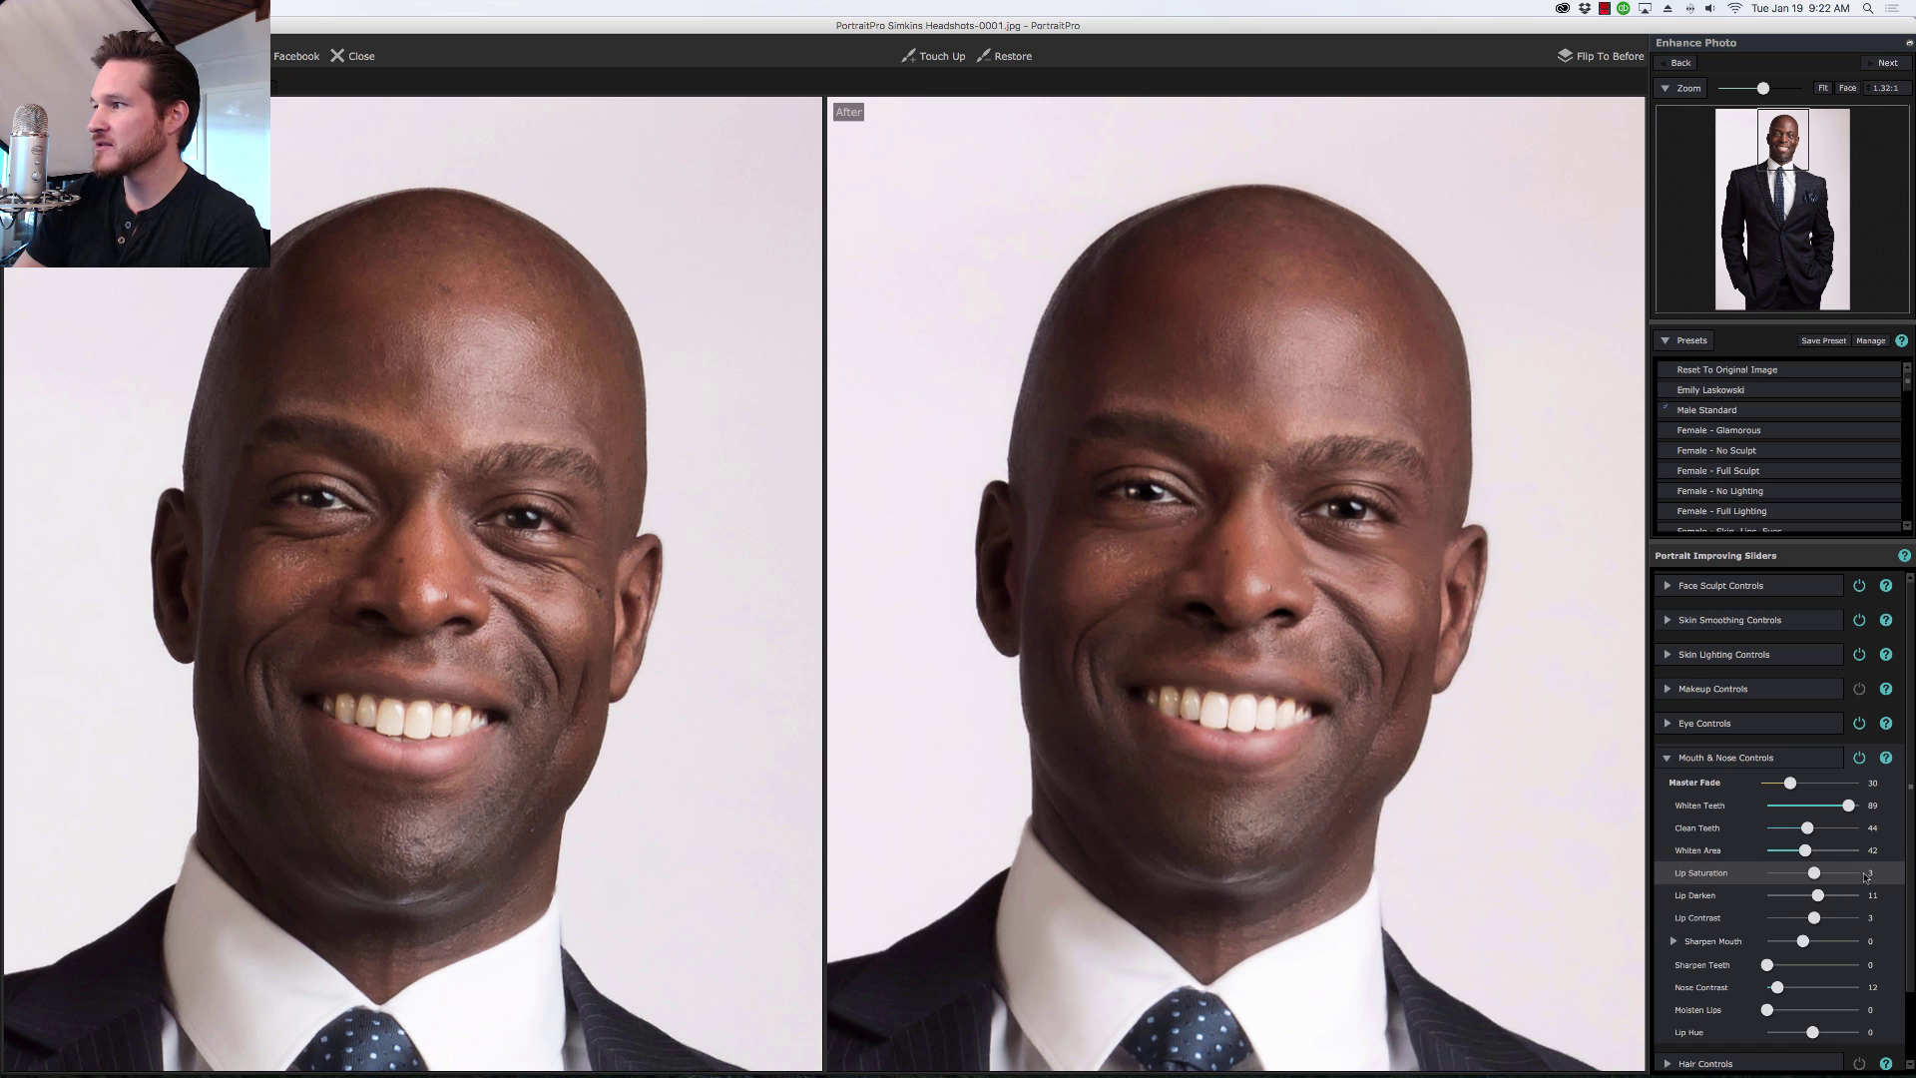
Step: Set Lip Saturation to 0, Lip Contrast to 34, Sharpen Mouth to 43 and Sharpen Teeth to 7
left_click(1873, 874)
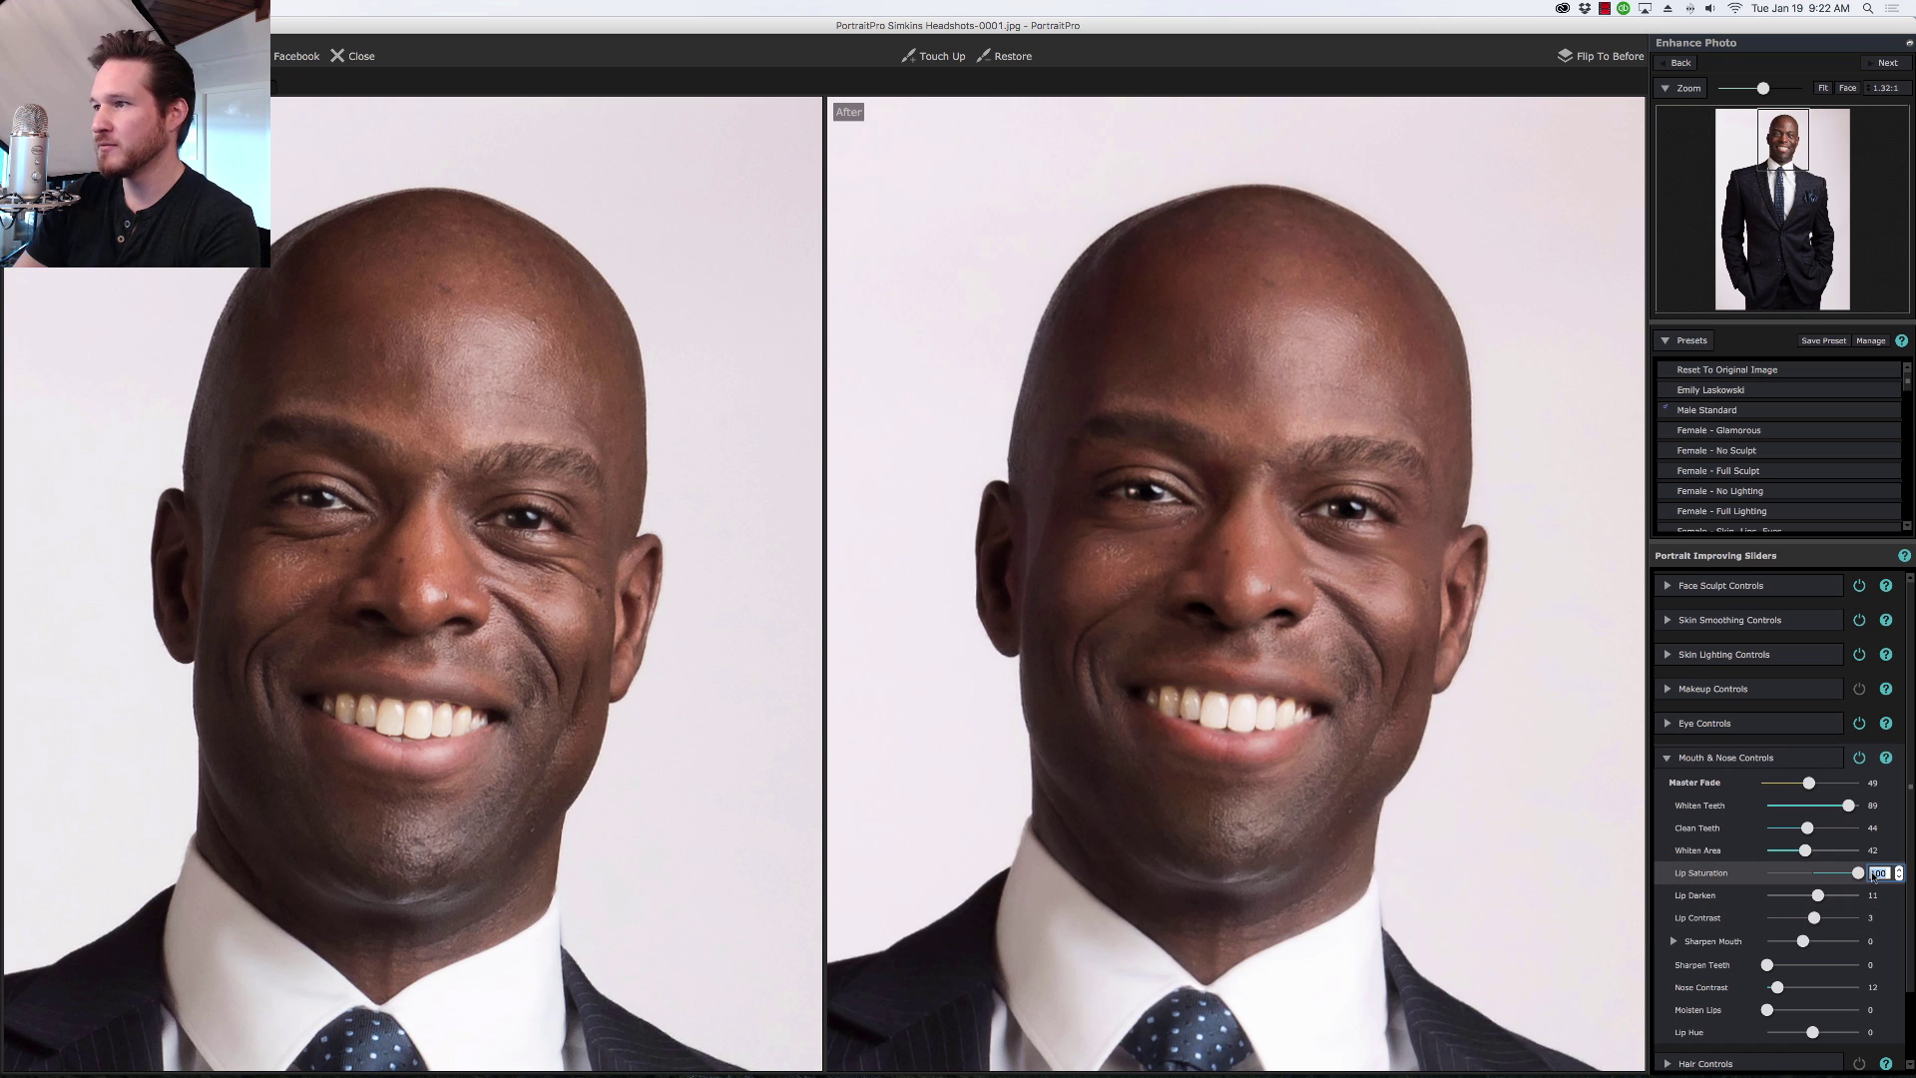
type("0")
key("Return")
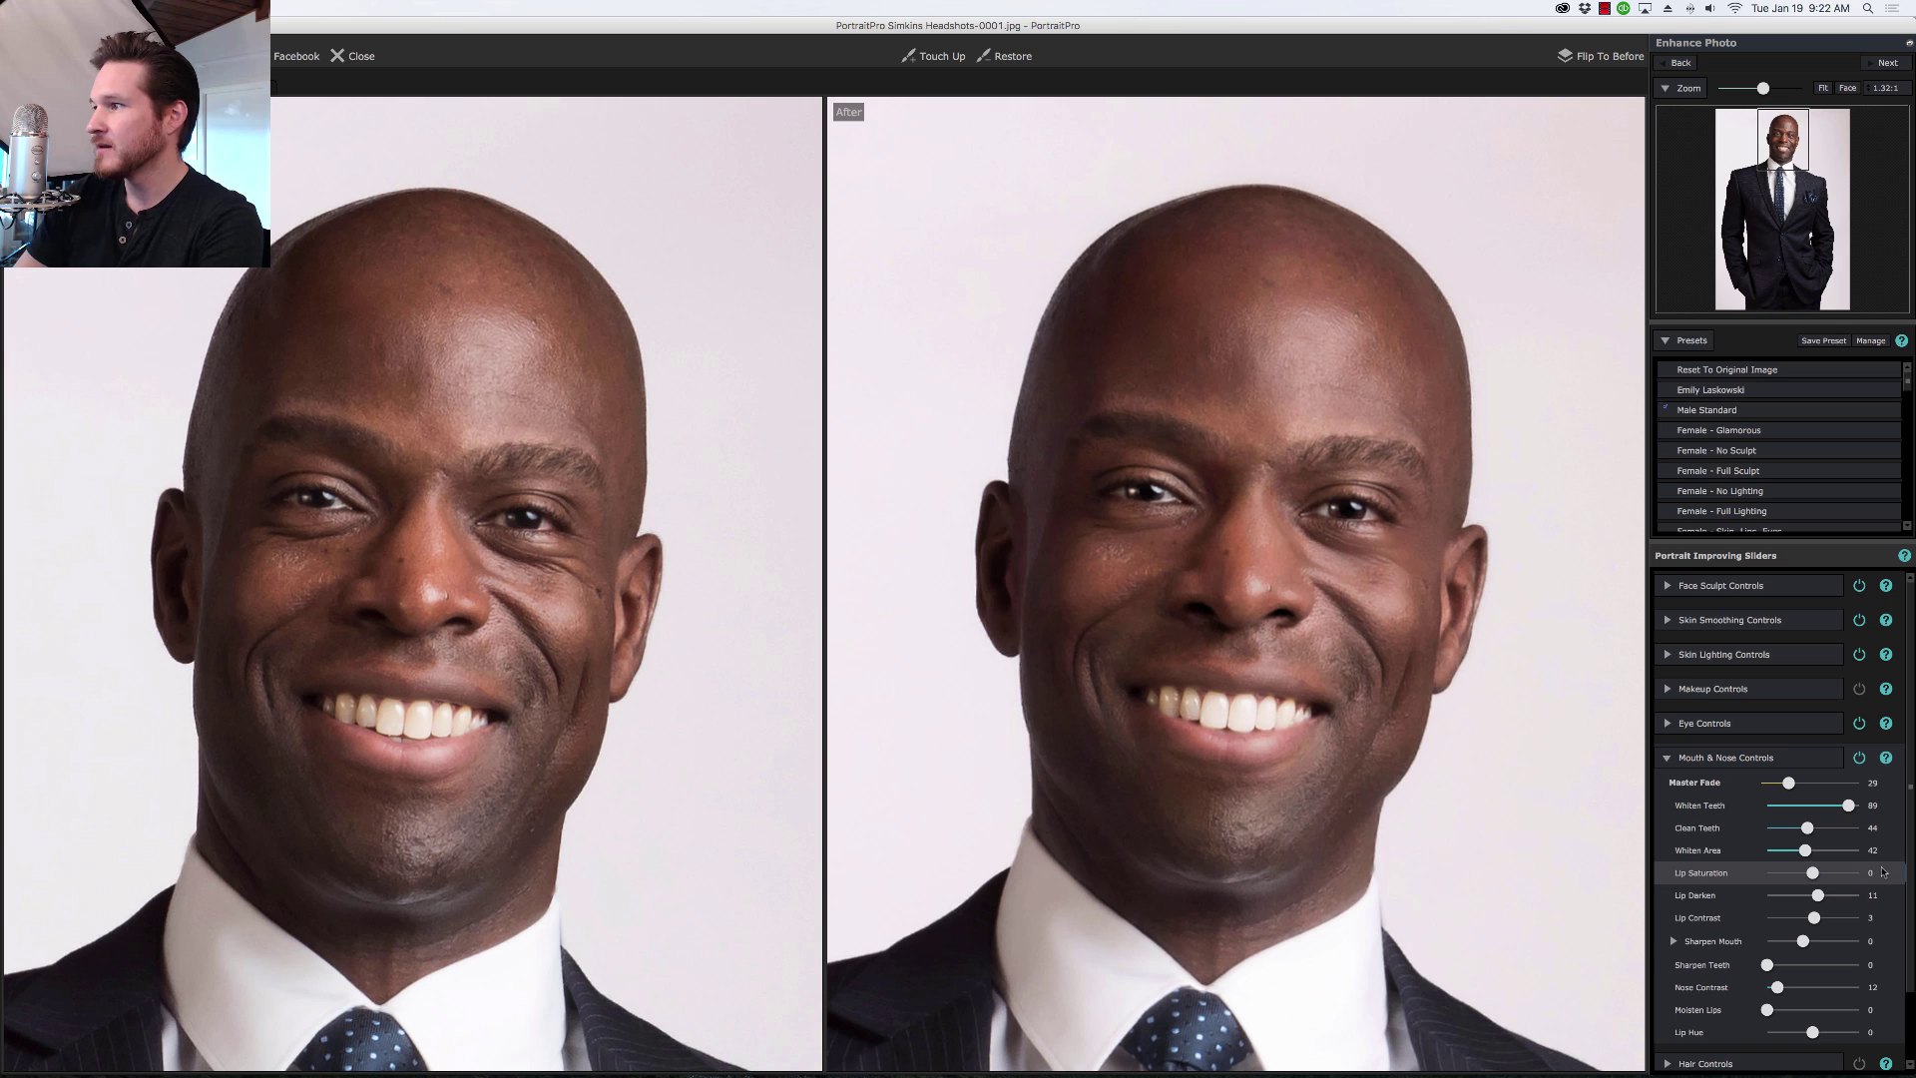
left_click_drag(1817, 920, 1829, 921)
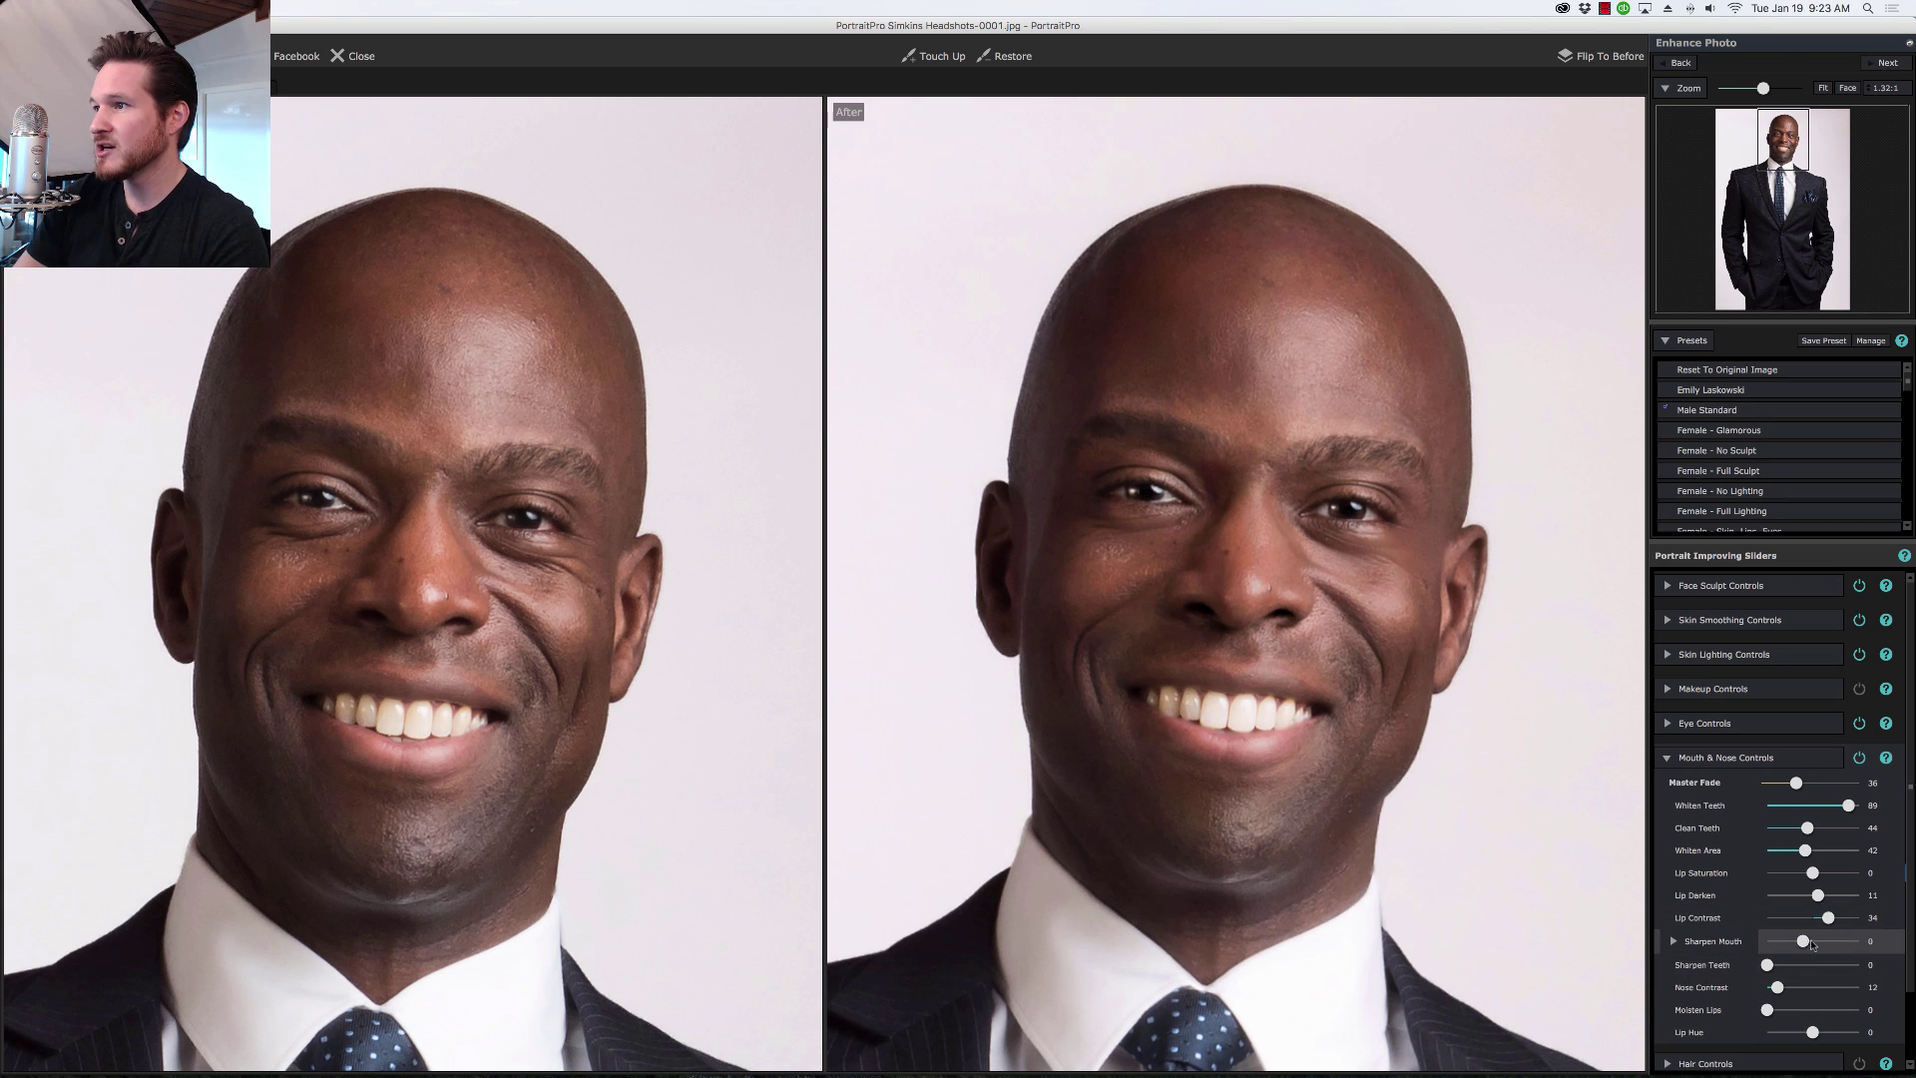
left_click_drag(1810, 943, 1772, 965)
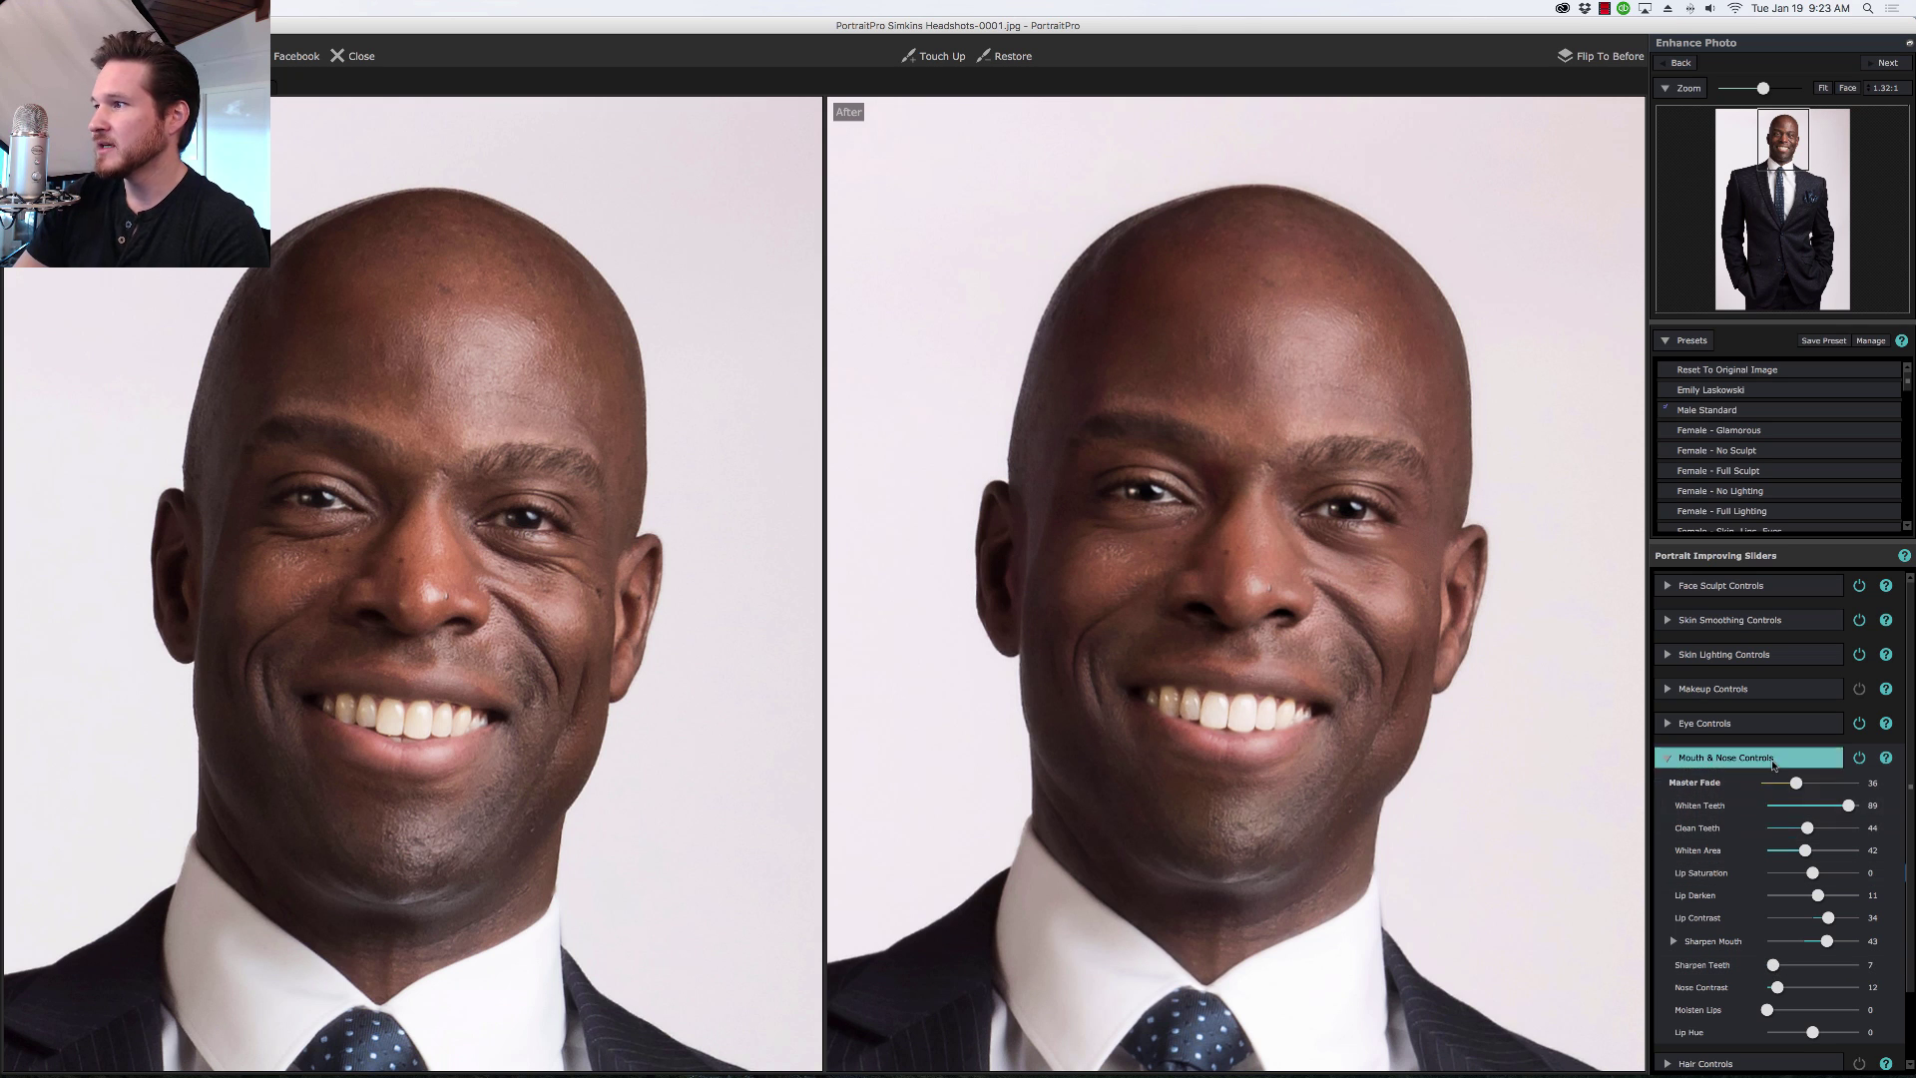
Step: Set Clean Teeth to 65, Whiten Area to 52 and Nose Contrast to 26, and collapse the Mouth & Nose Controls
mouse_move(1807, 827)
left_mouse_down()
mouse_move(1829, 830)
mouse_move(1814, 853)
left_mouse_up()
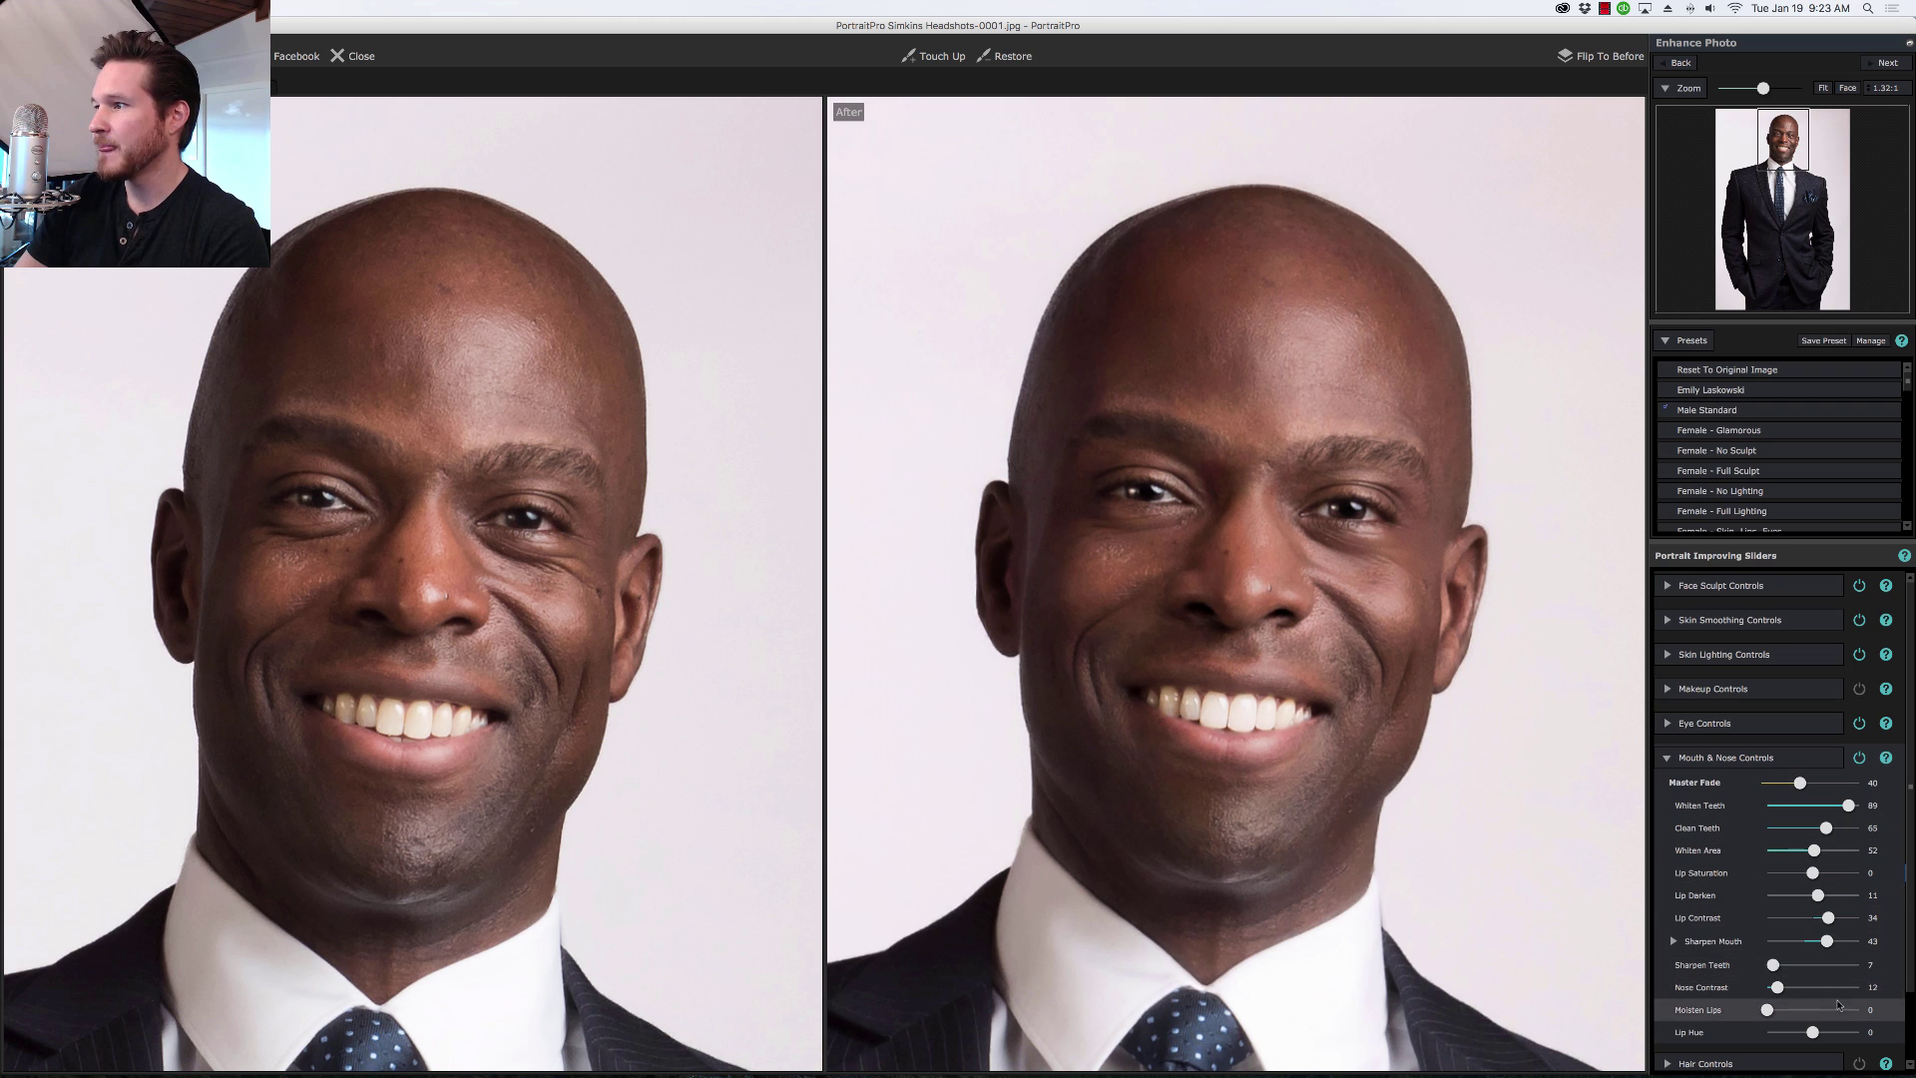
left_click_drag(1778, 988, 1789, 988)
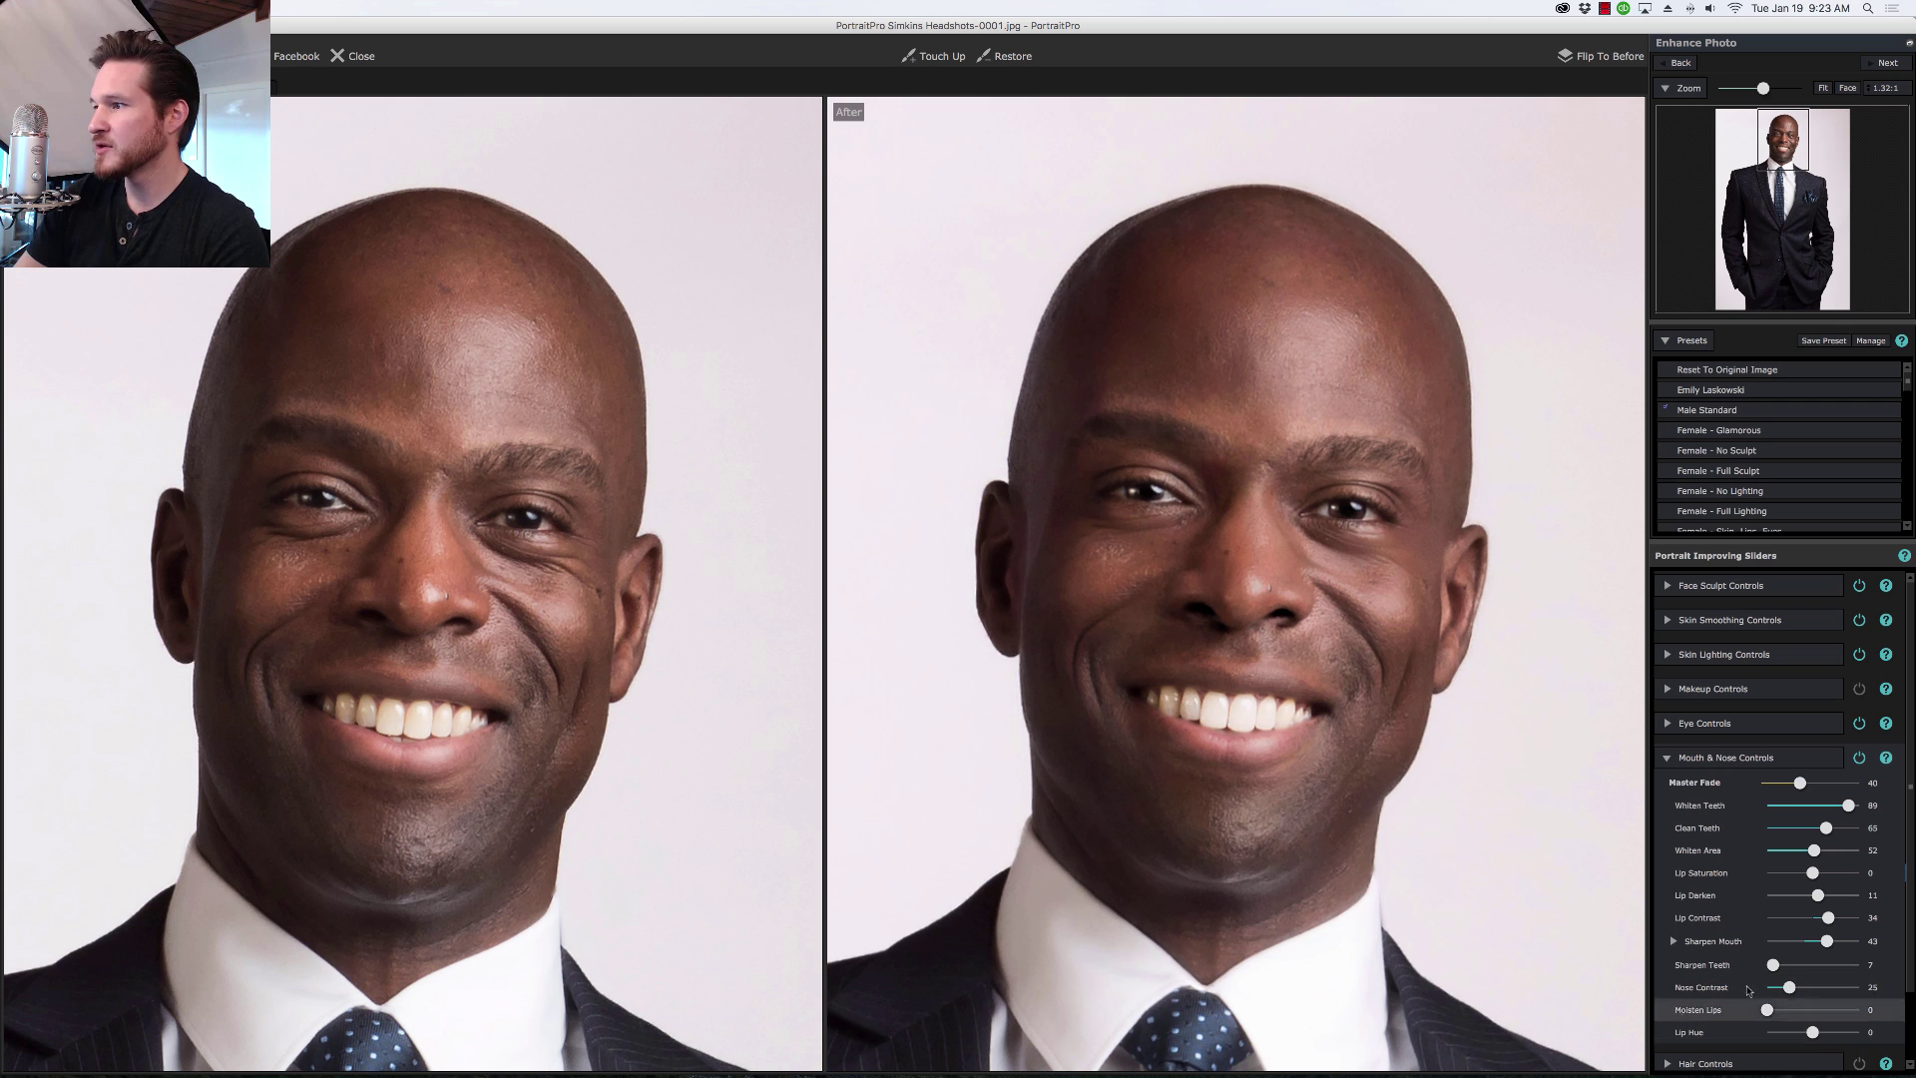
left_click(1737, 764)
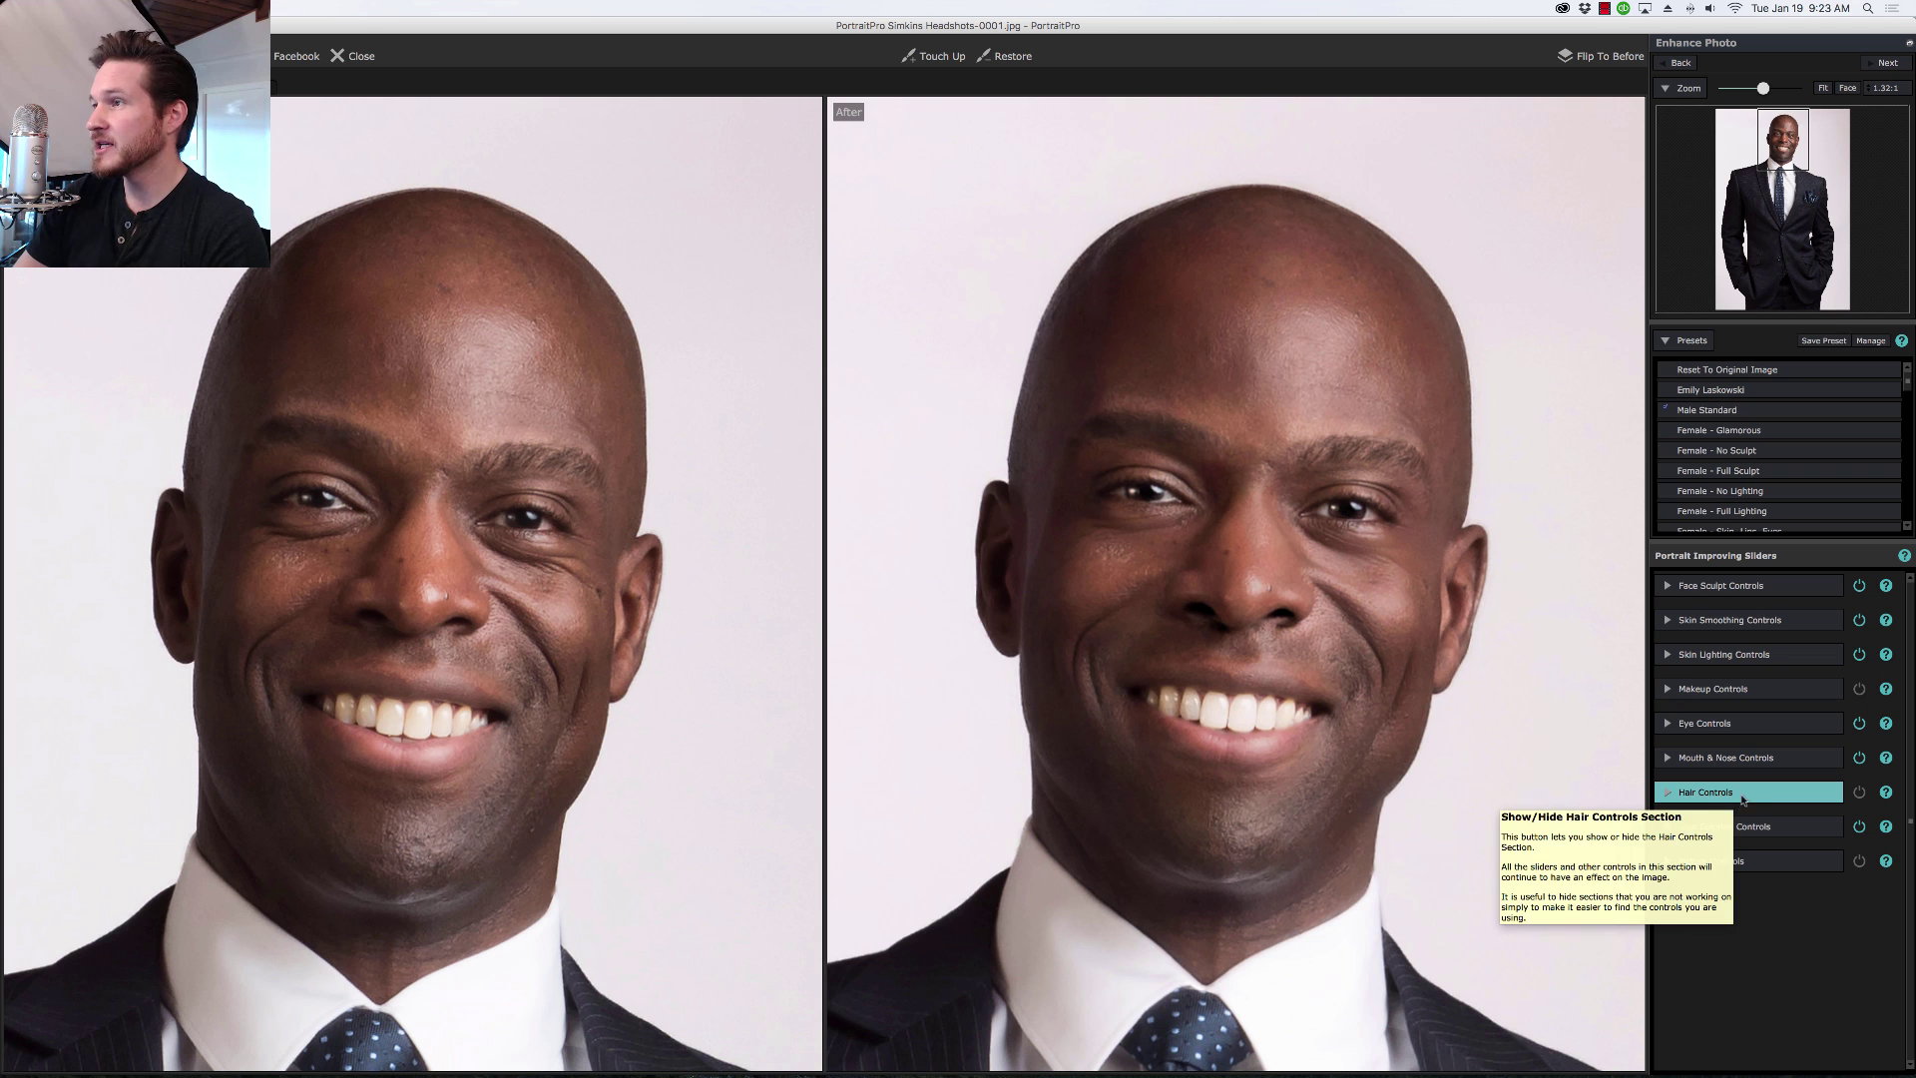
Step: In the Skin Coloring Controls, raise the Natural coloring amount to 17, checking the whole photo and the face, and collapse the section
left_click(1788, 829)
left_click(1817, 88)
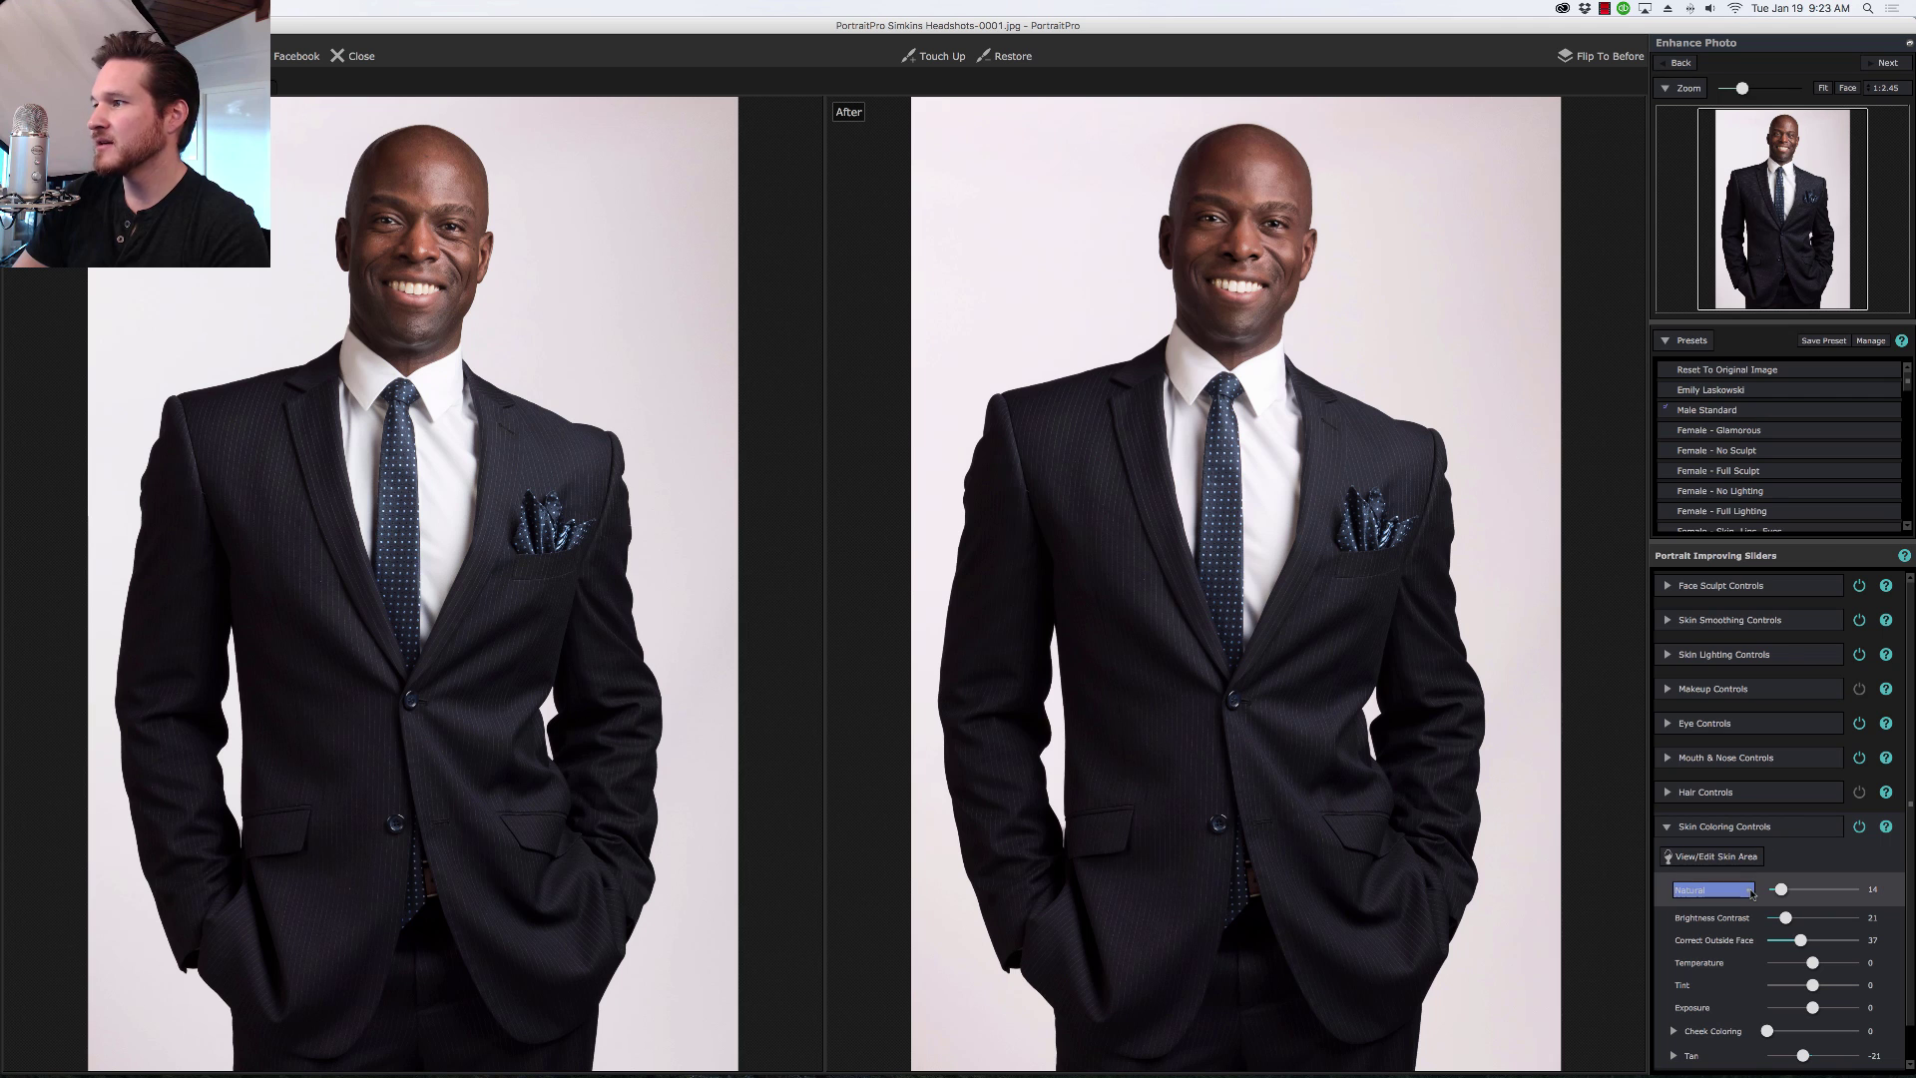
left_click_drag(1781, 894, 1783, 894)
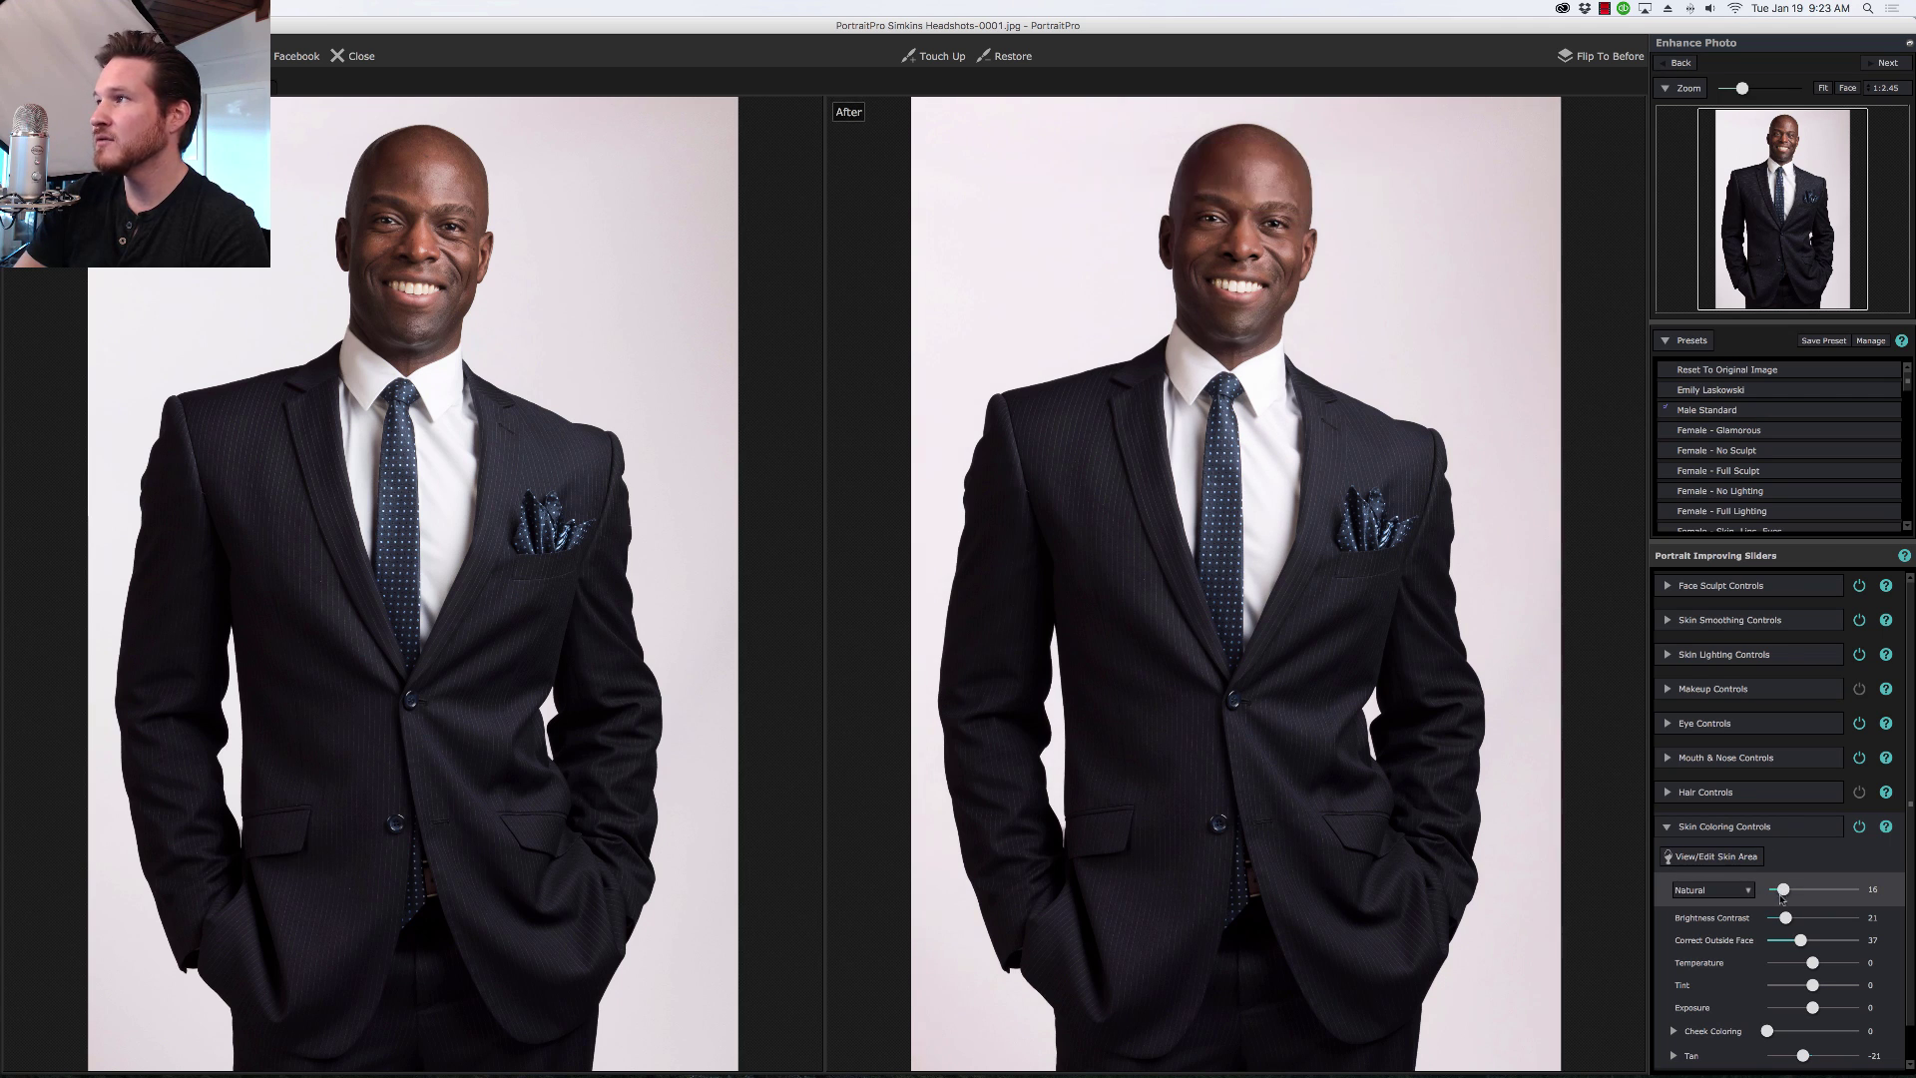
left_click(1847, 89)
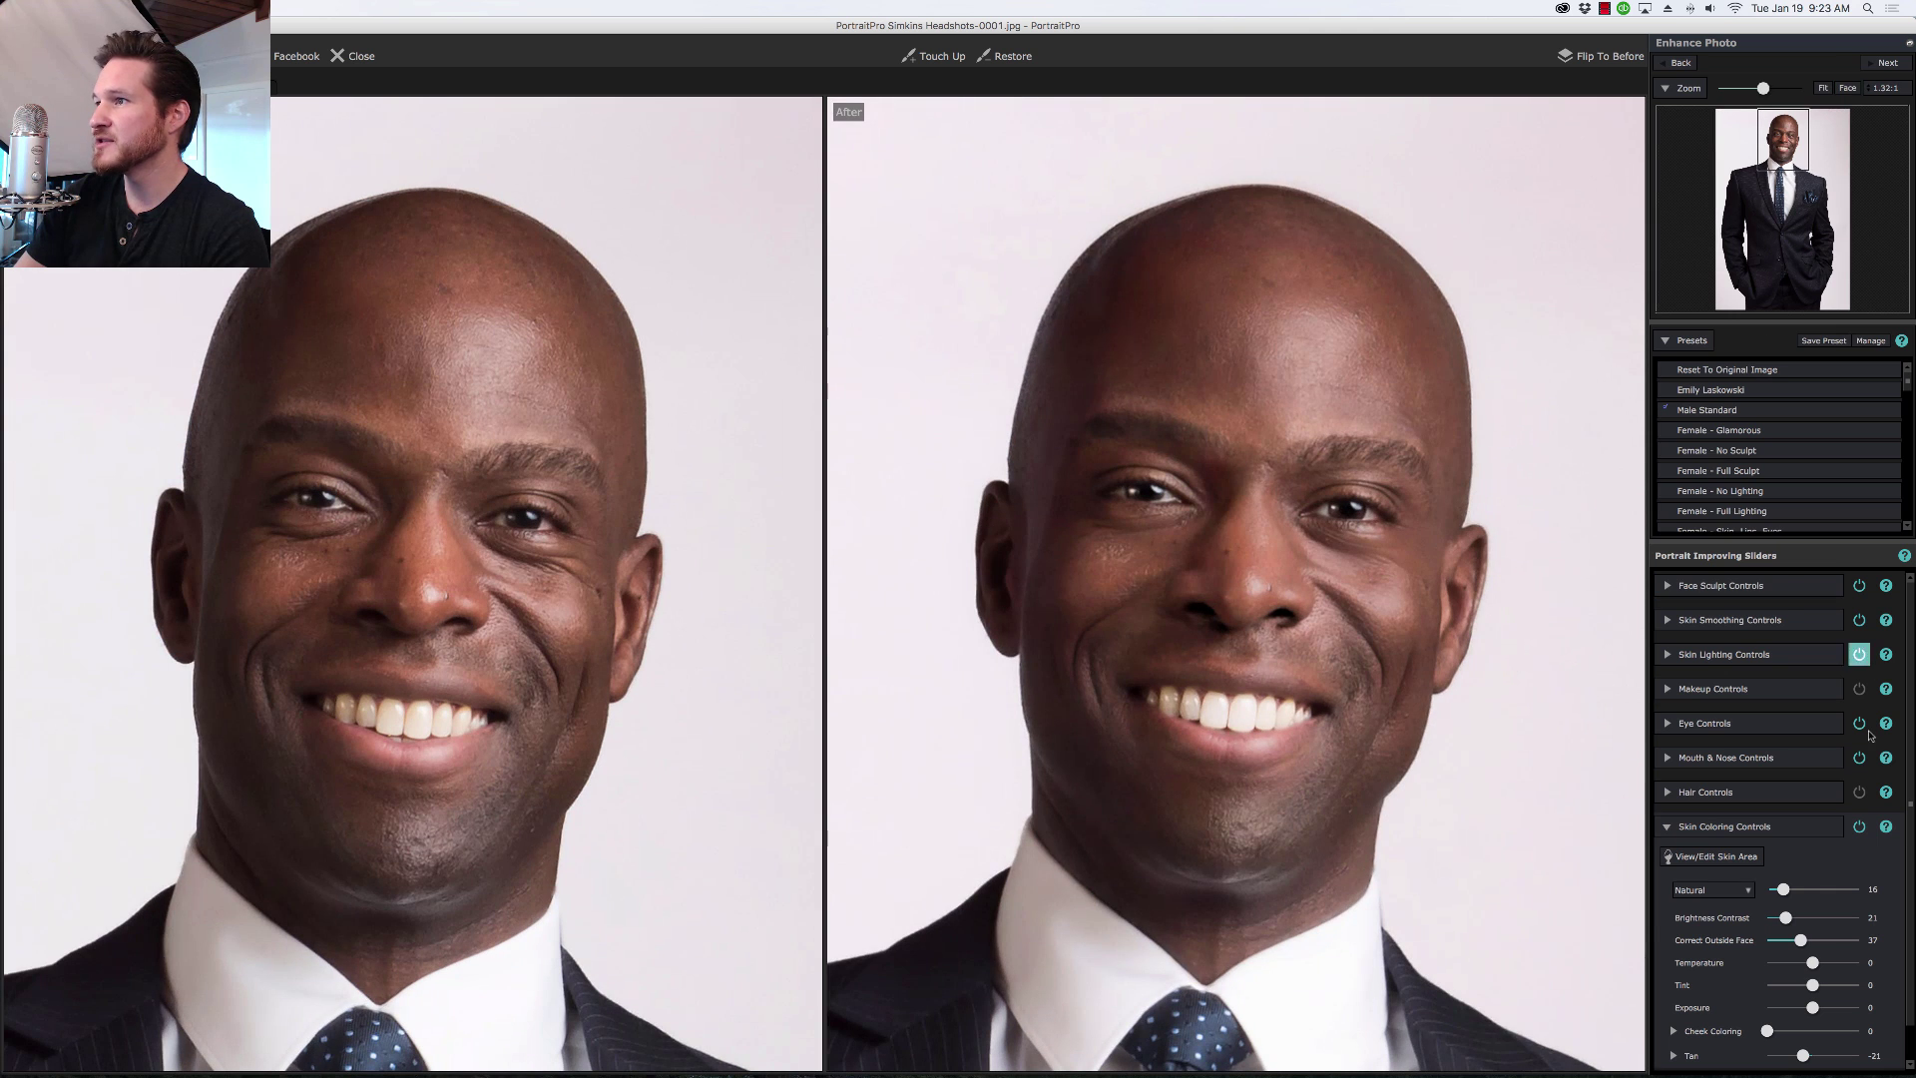
mouse_move(1784, 890)
left_mouse_down()
mouse_move(1913, 887)
mouse_move(1786, 894)
left_mouse_up()
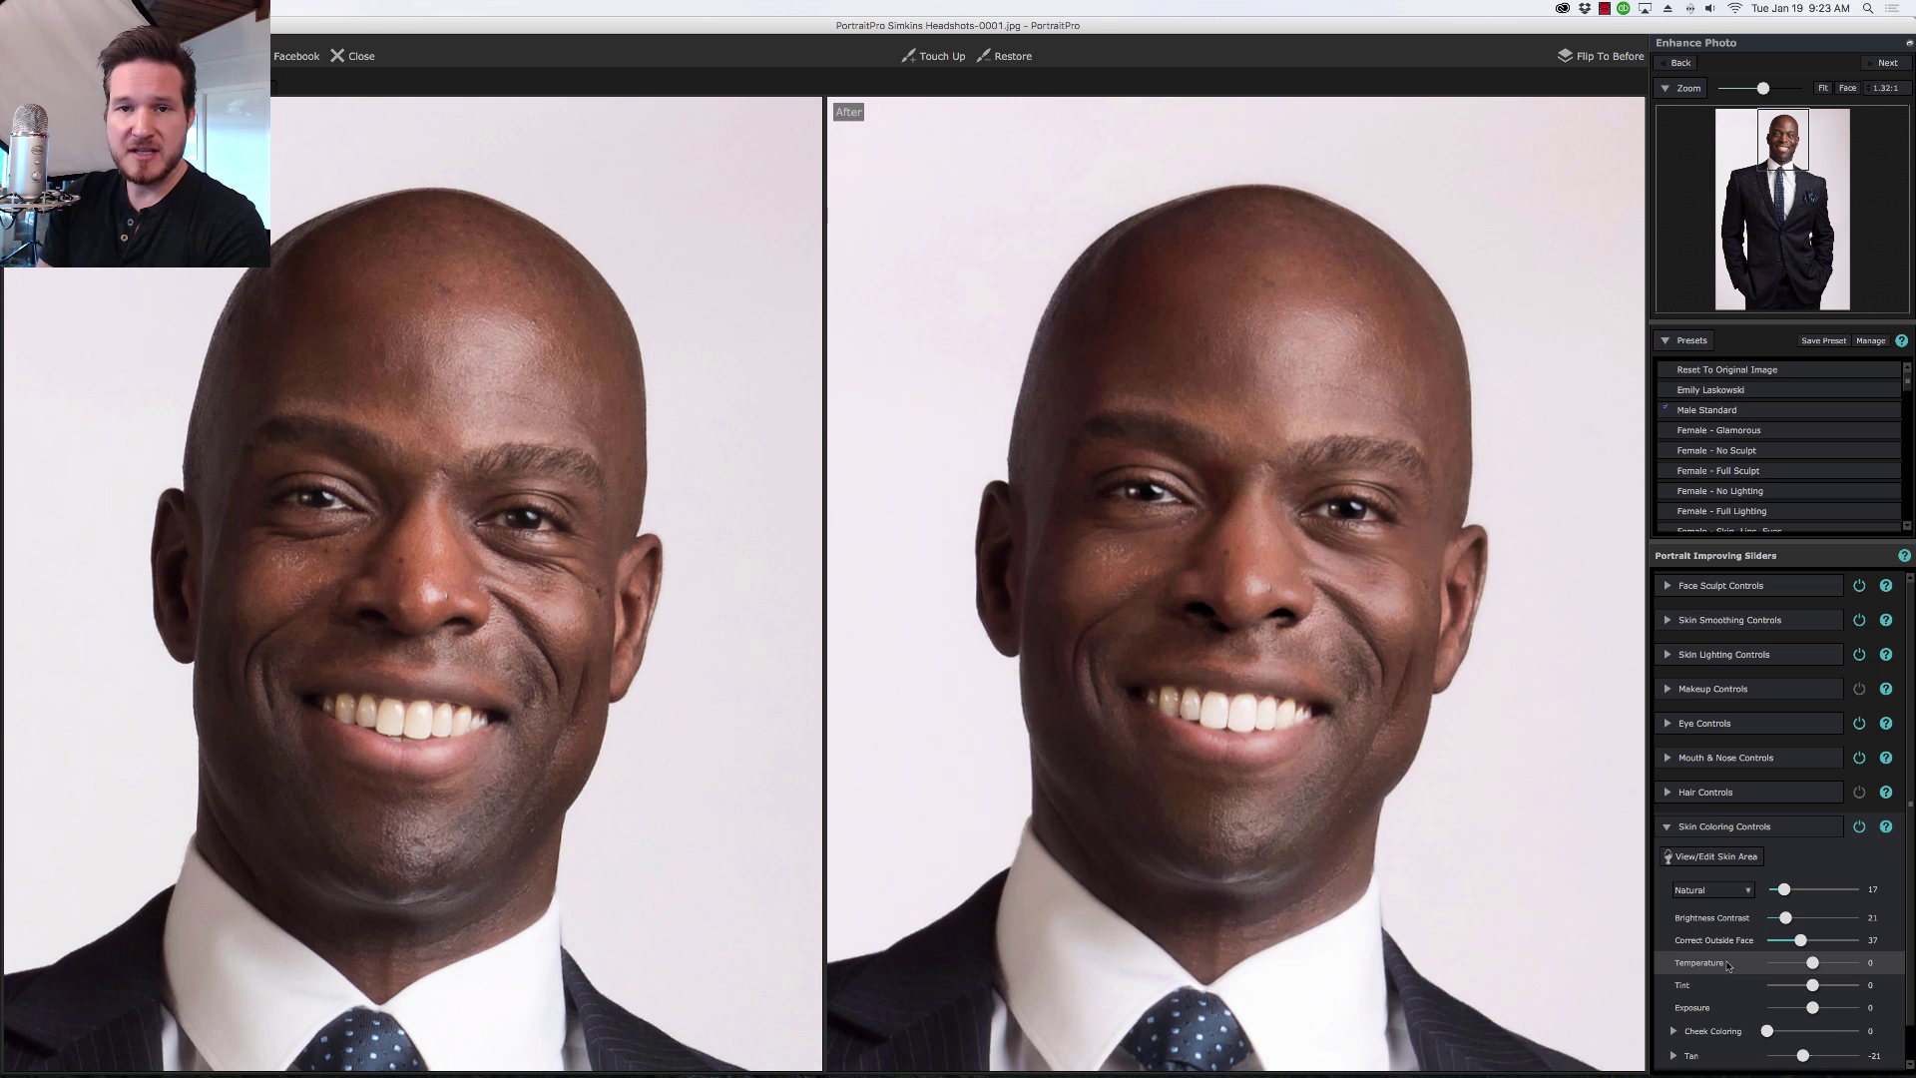
left_click(1754, 829)
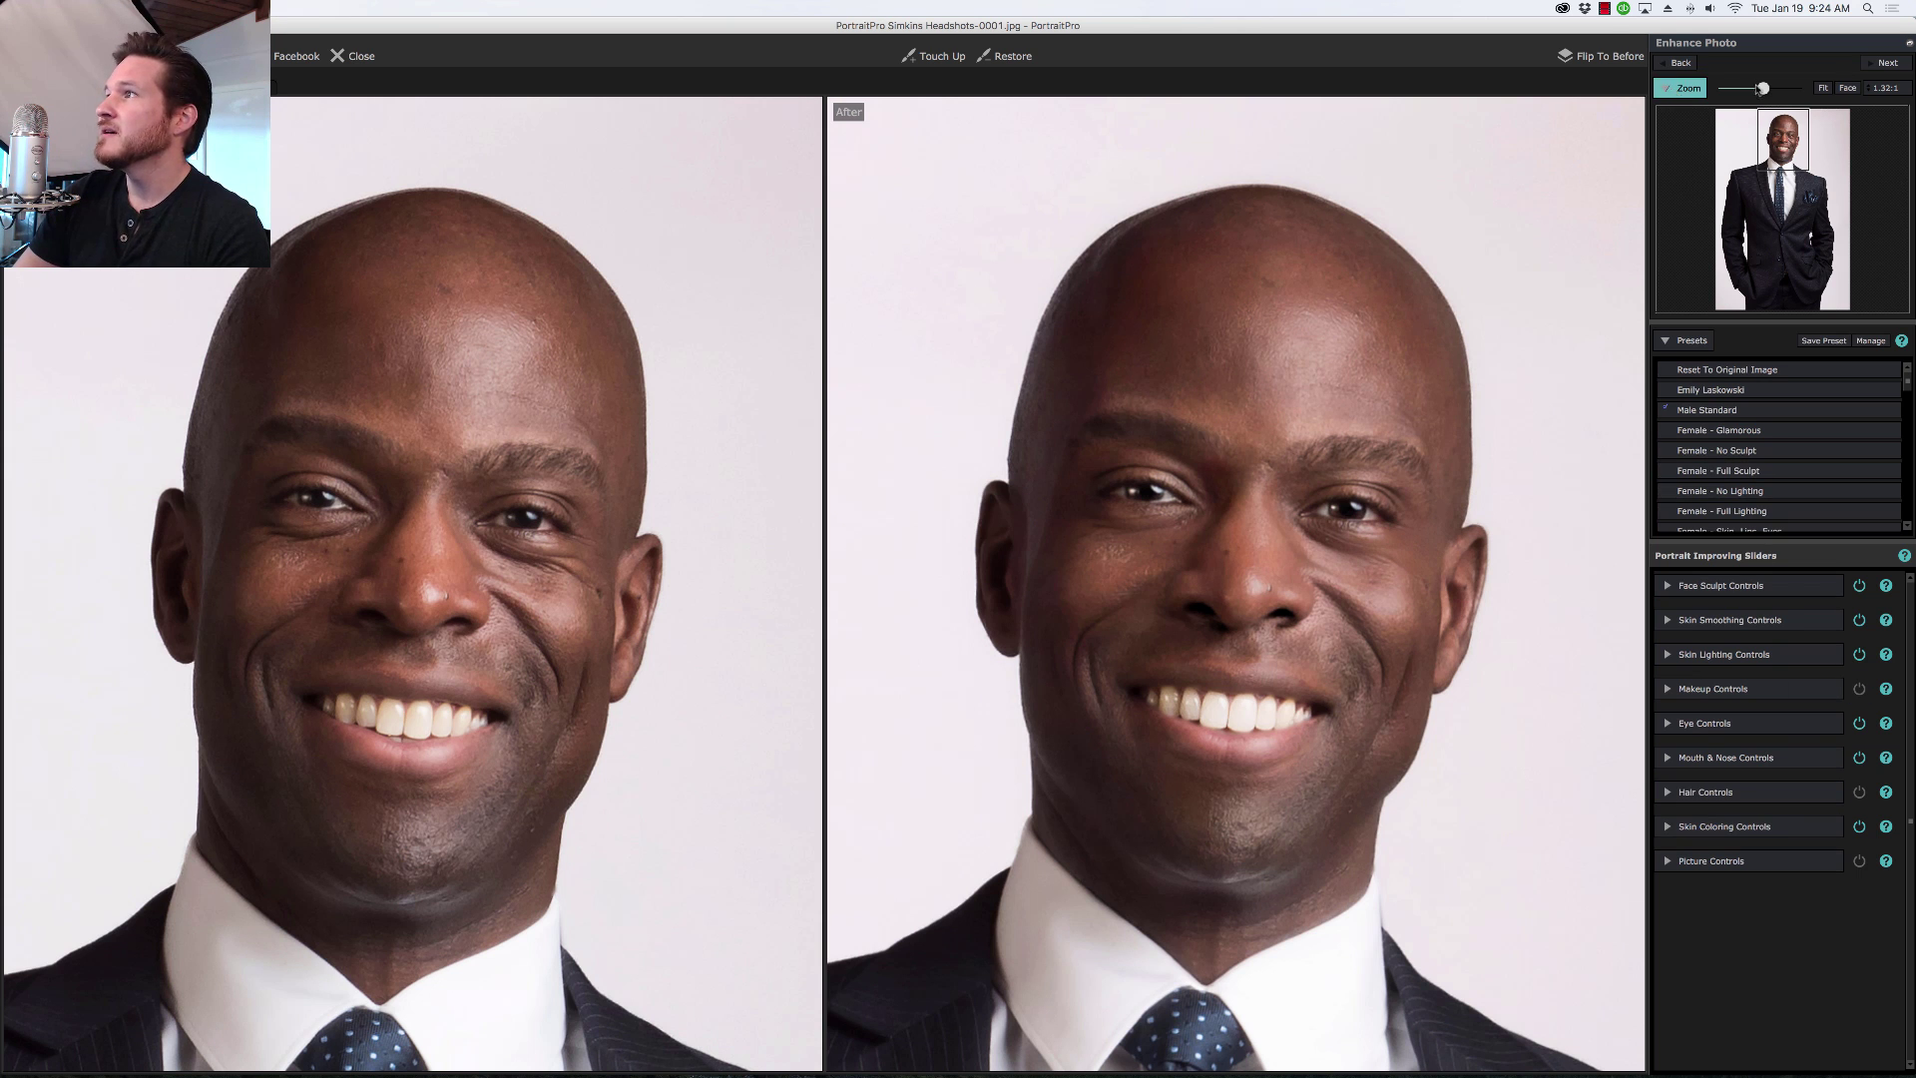
Step: Toggle the Picture Controls to compare their effect on the whole photo, leave them enabled and expand the section
left_click(1823, 88)
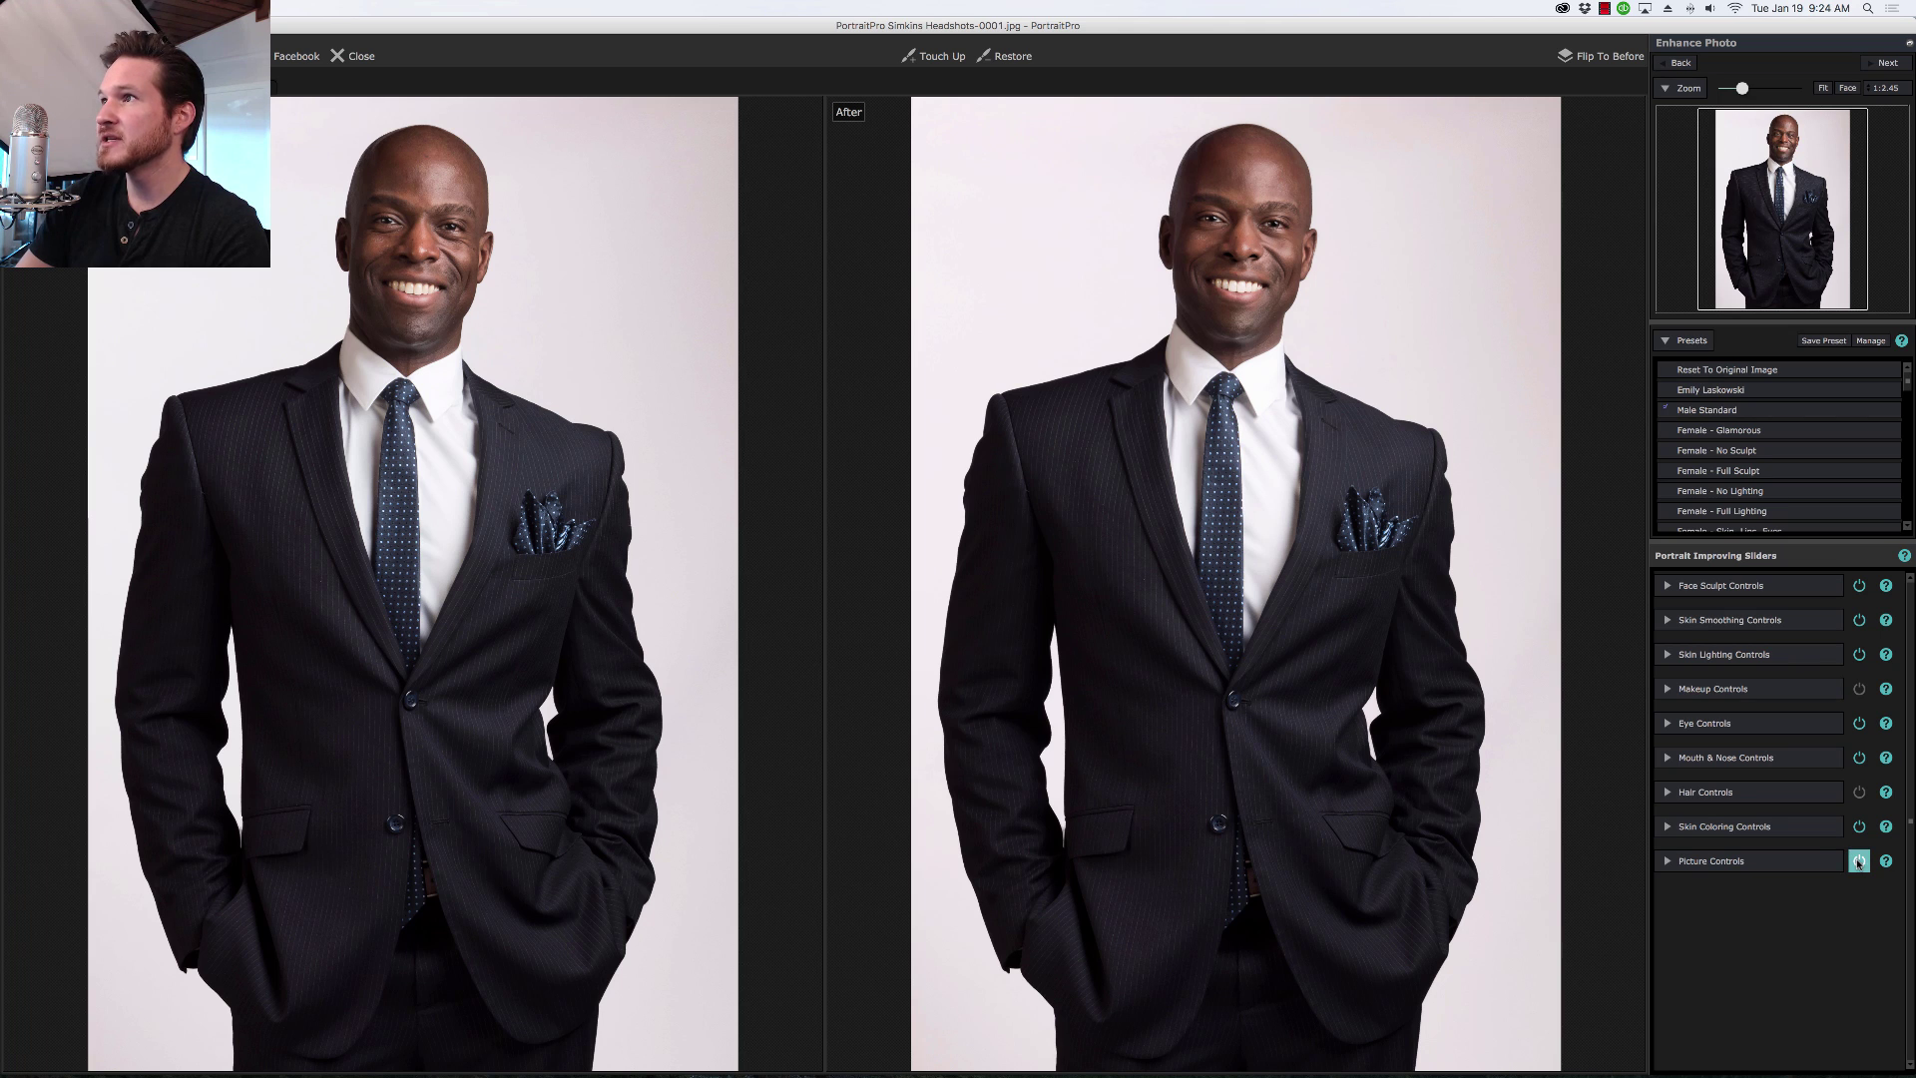
left_click(1857, 862)
left_click(1857, 862)
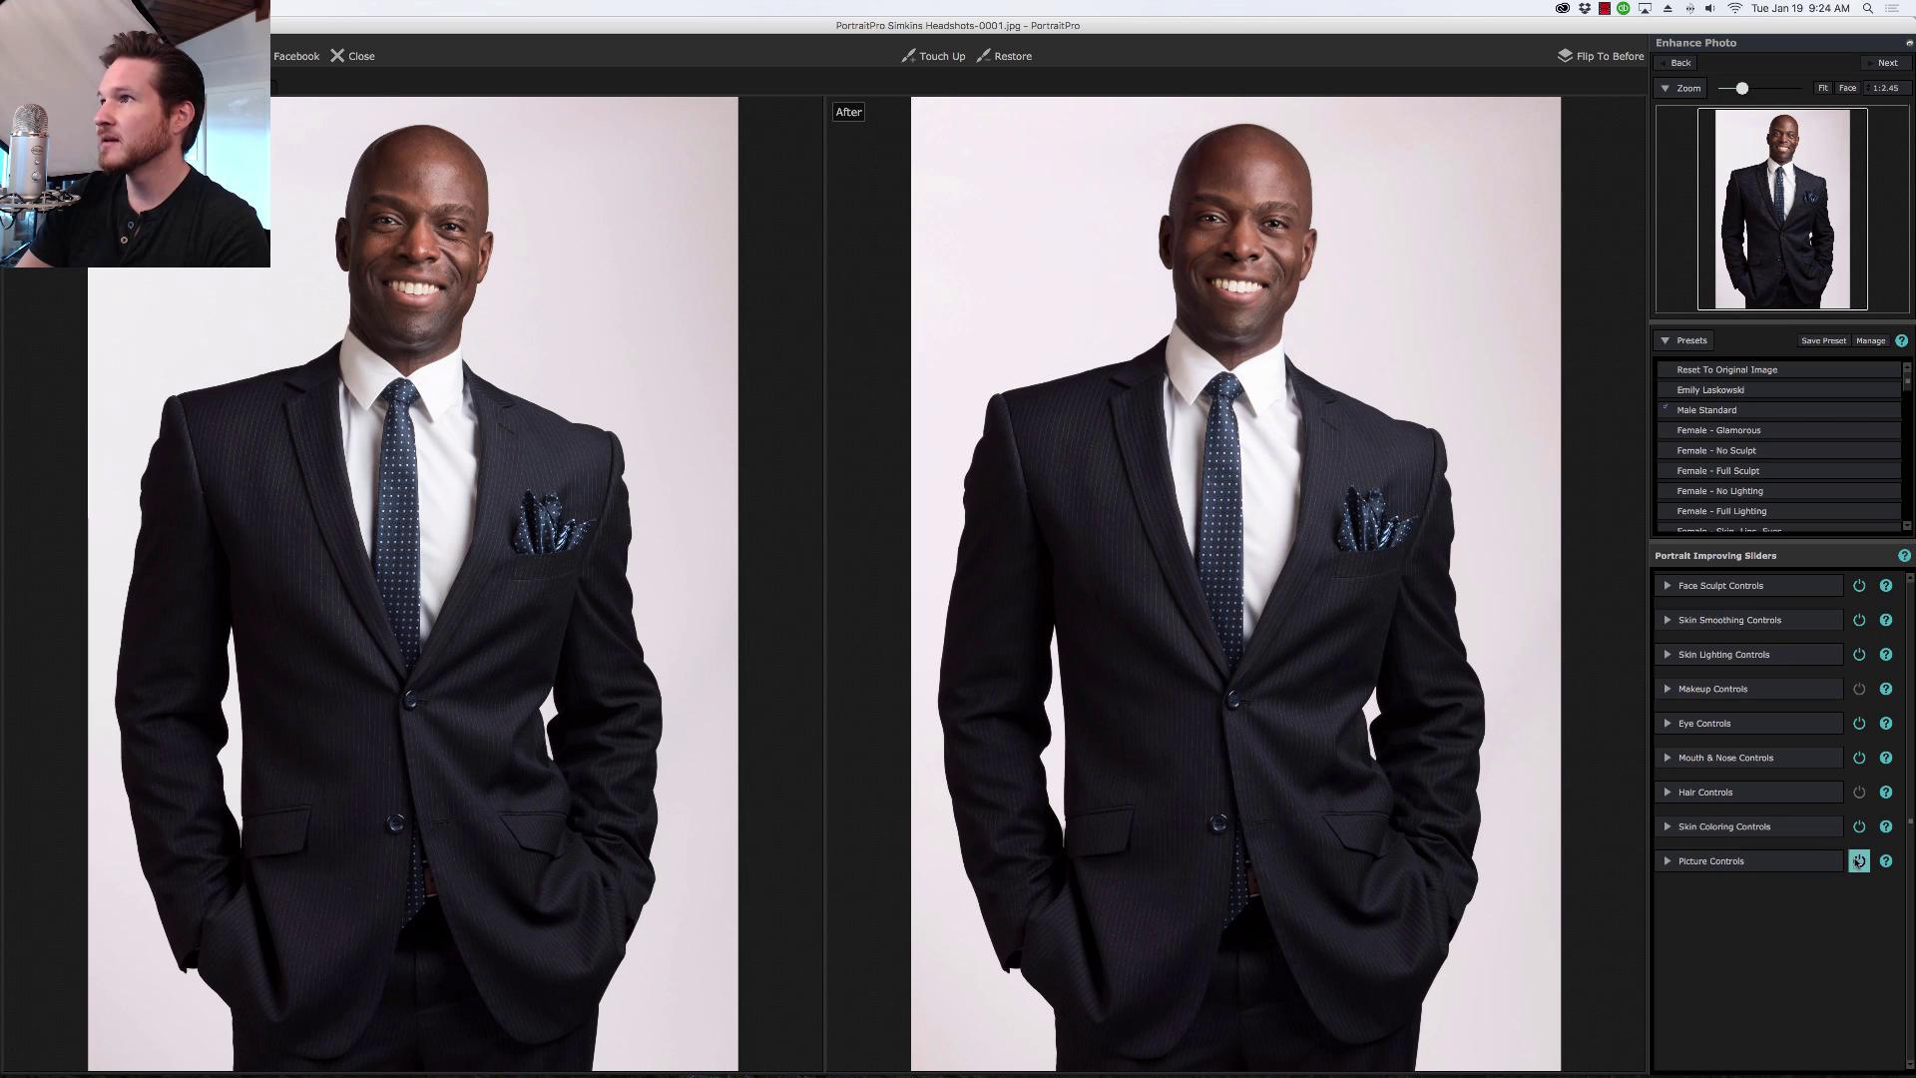
left_click(1794, 871)
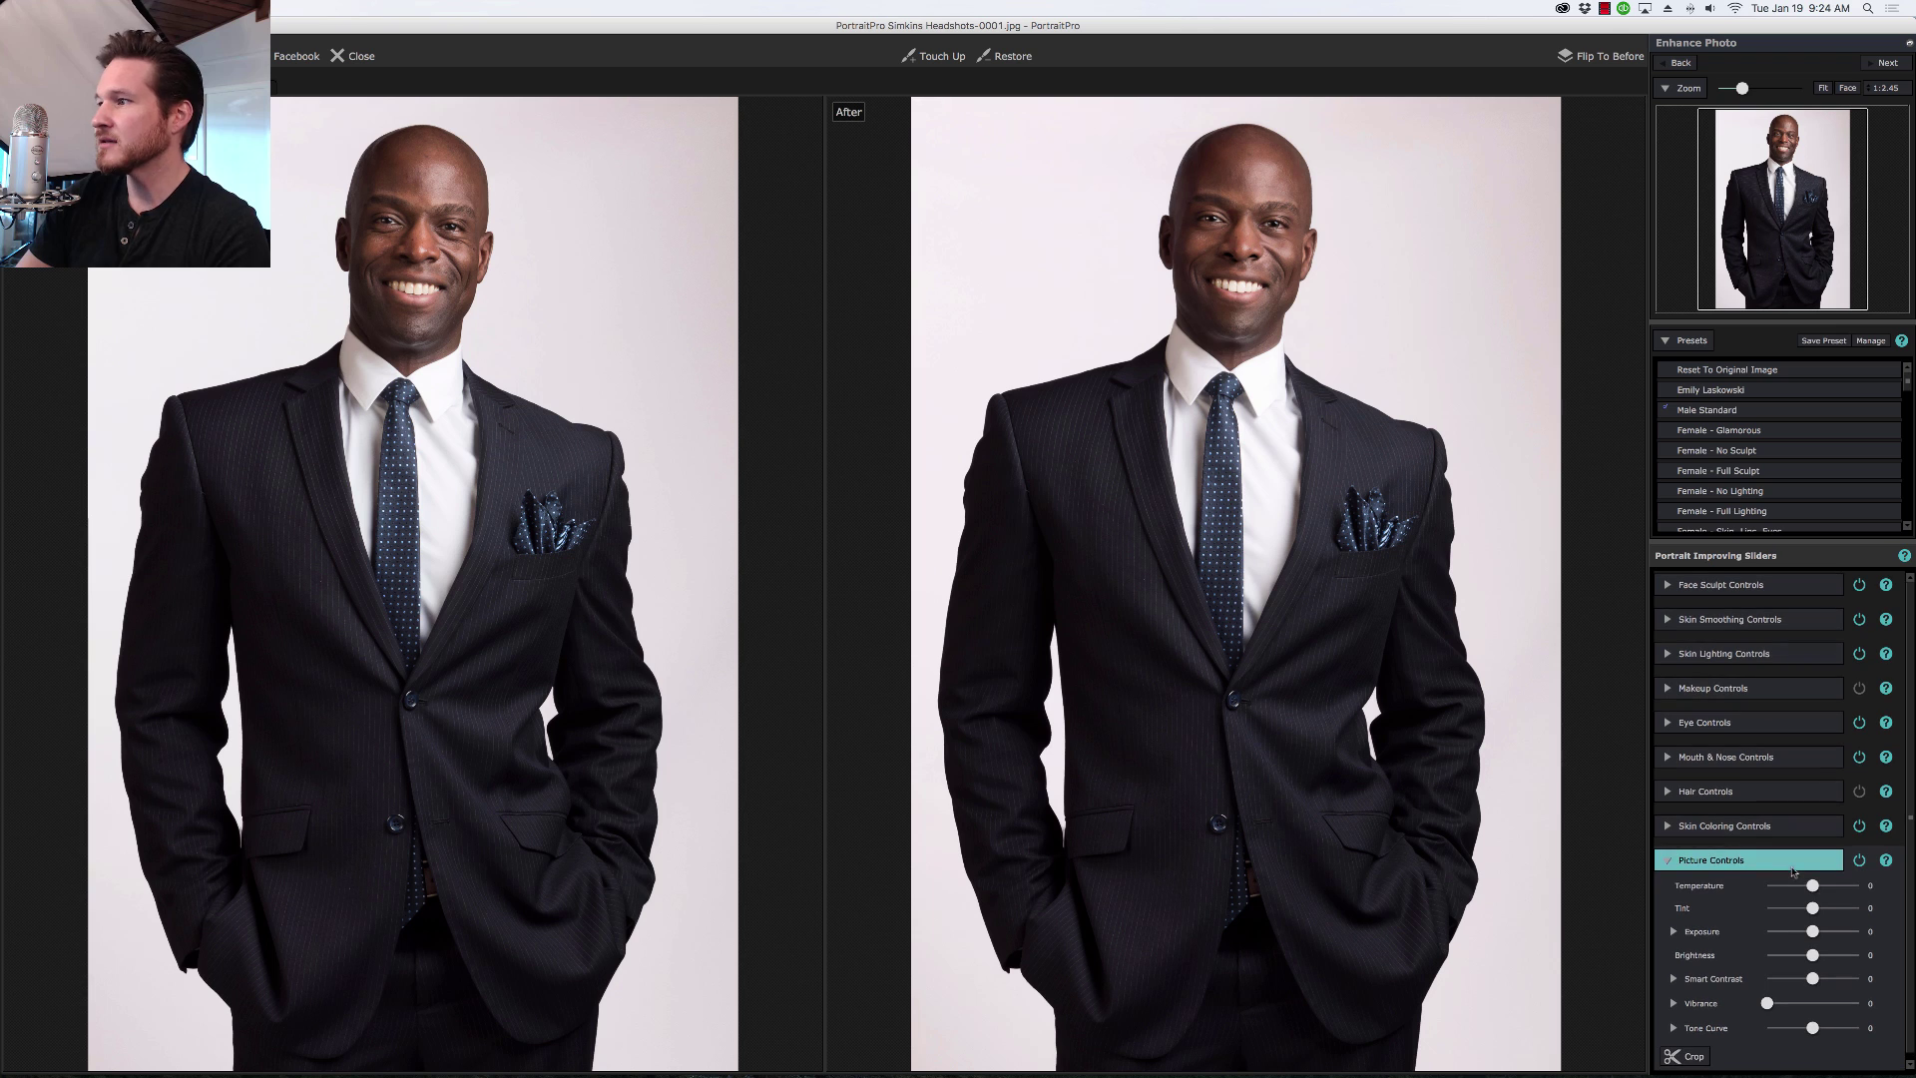
Step: Try the picture's Temperature, Smart Contrast at 21 and Tone Curve, return each to 0, and collapse the Picture Controls
left_click_drag(1812, 886, 1823, 980)
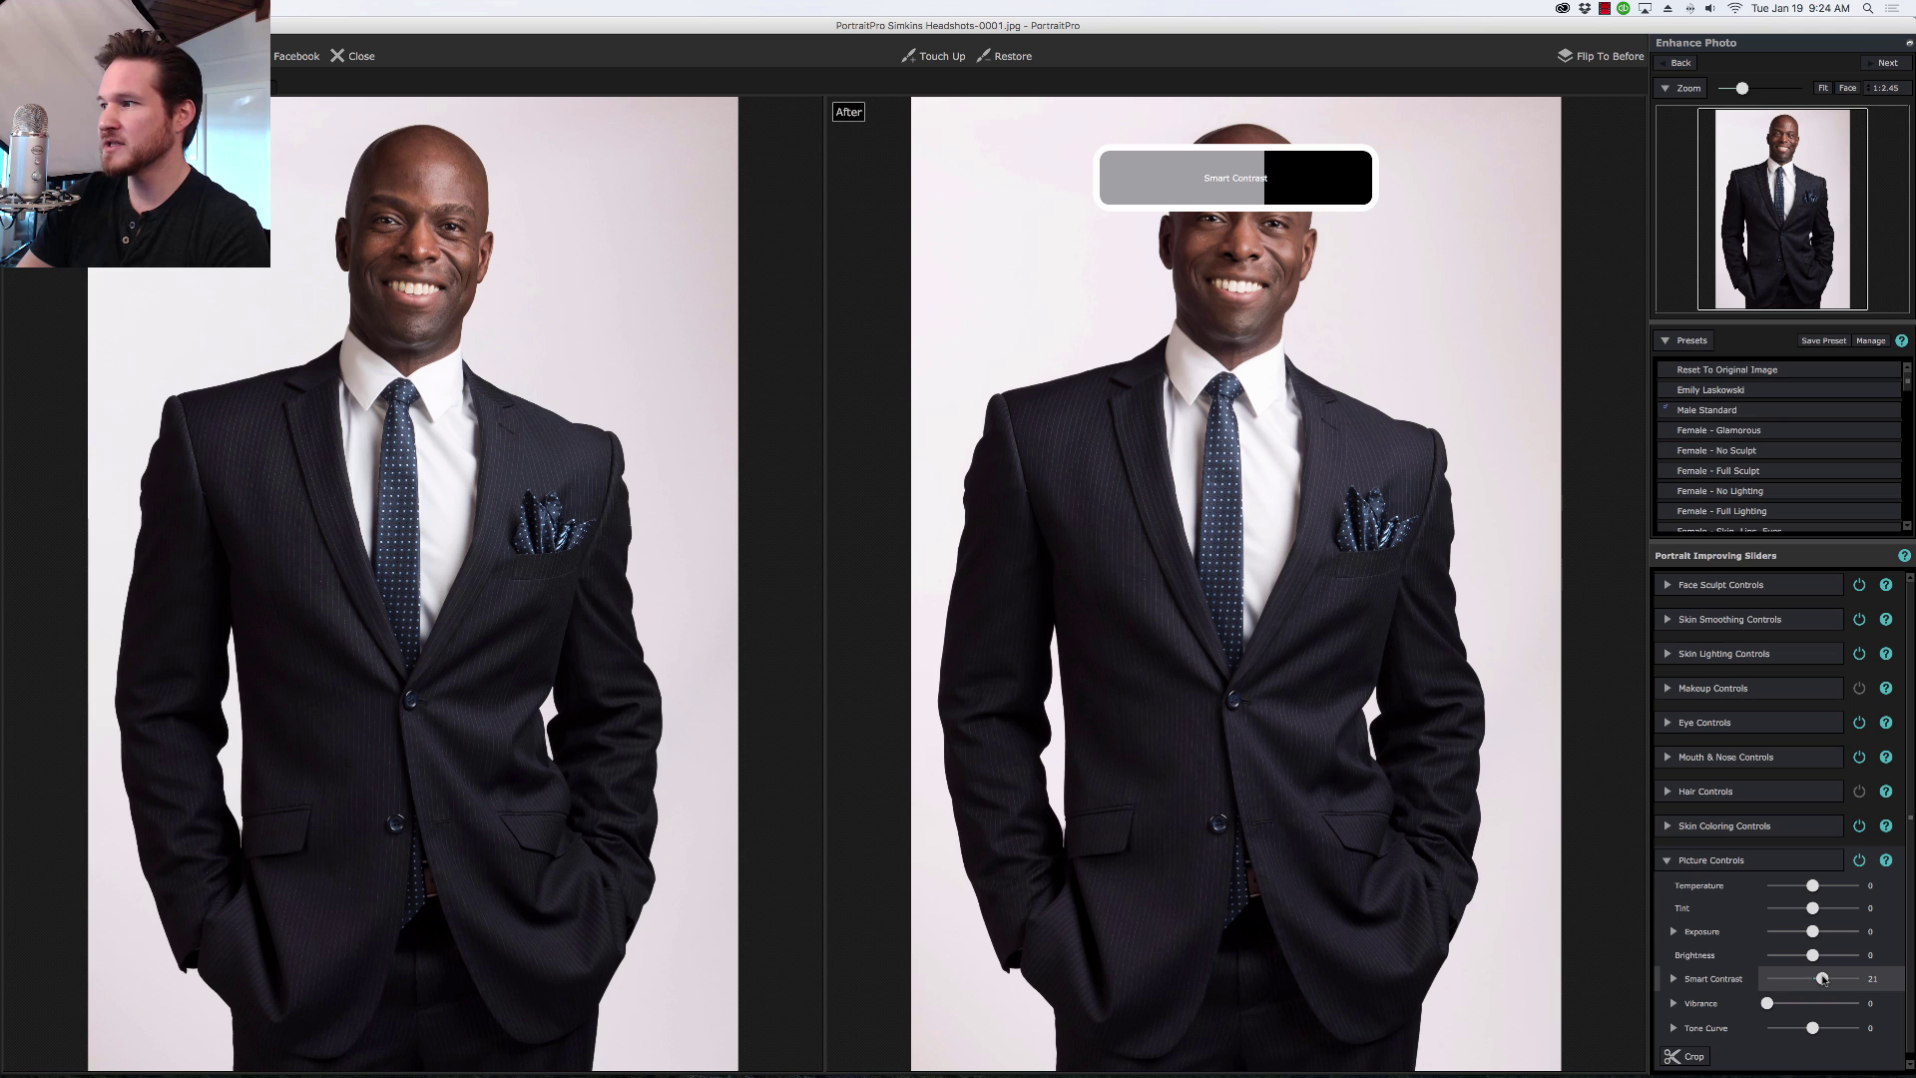
mouse_move(1823, 979)
left_mouse_down()
mouse_move(1847, 980)
mouse_move(1812, 979)
left_mouse_up()
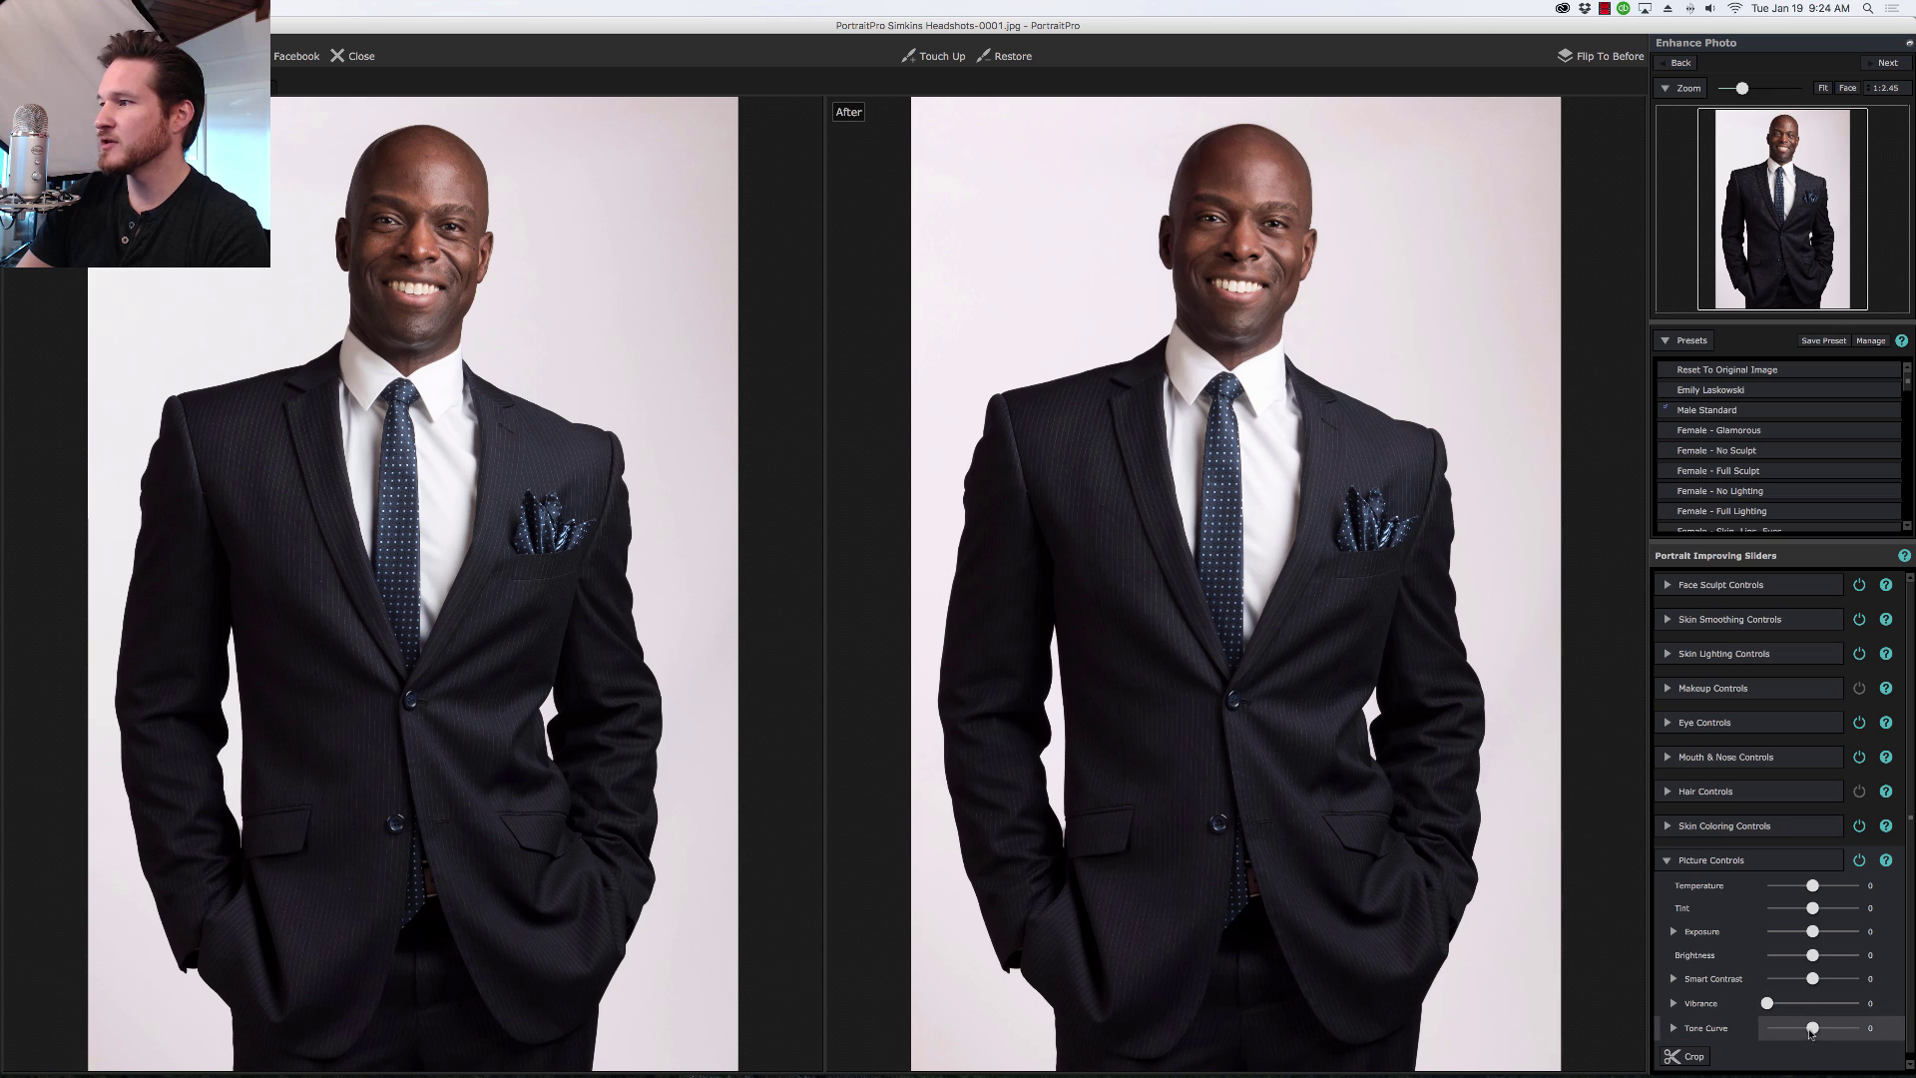
left_click_drag(1813, 1028, 1813, 1033)
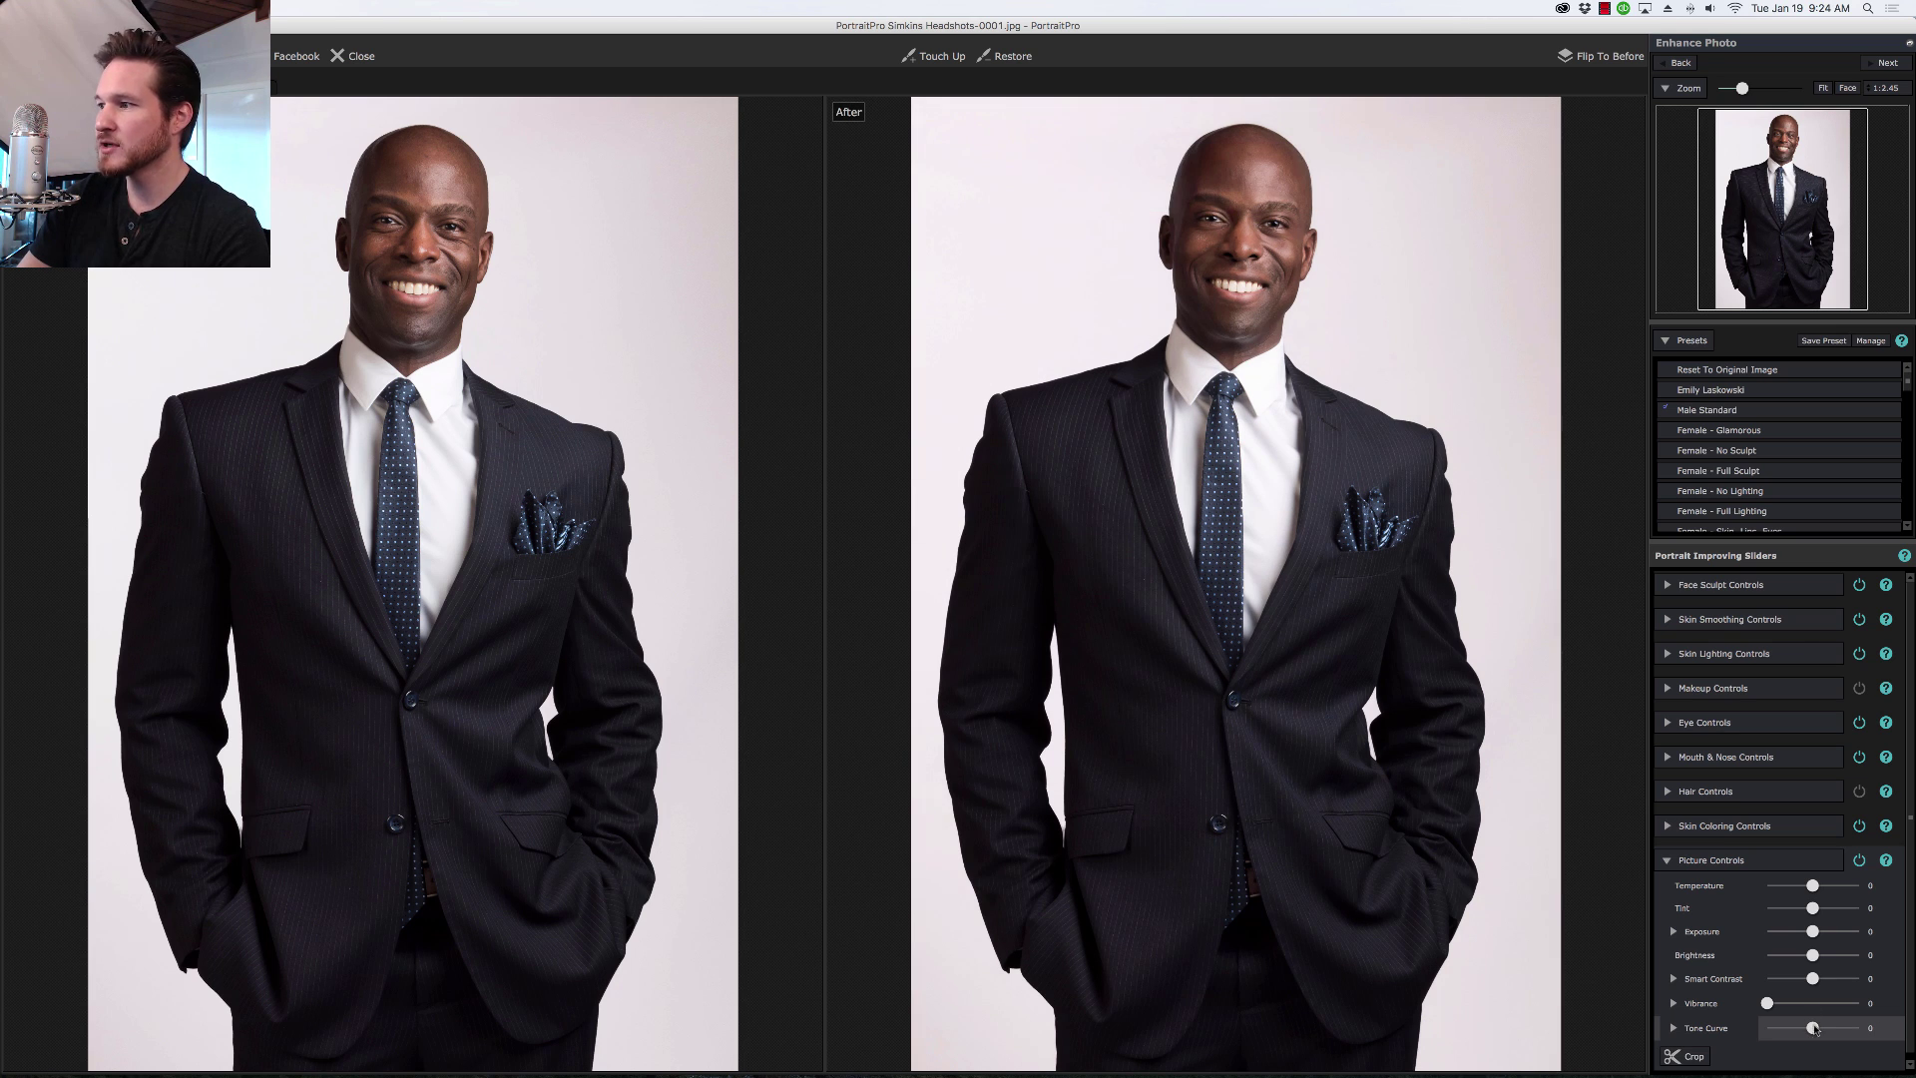
left_click(1774, 858)
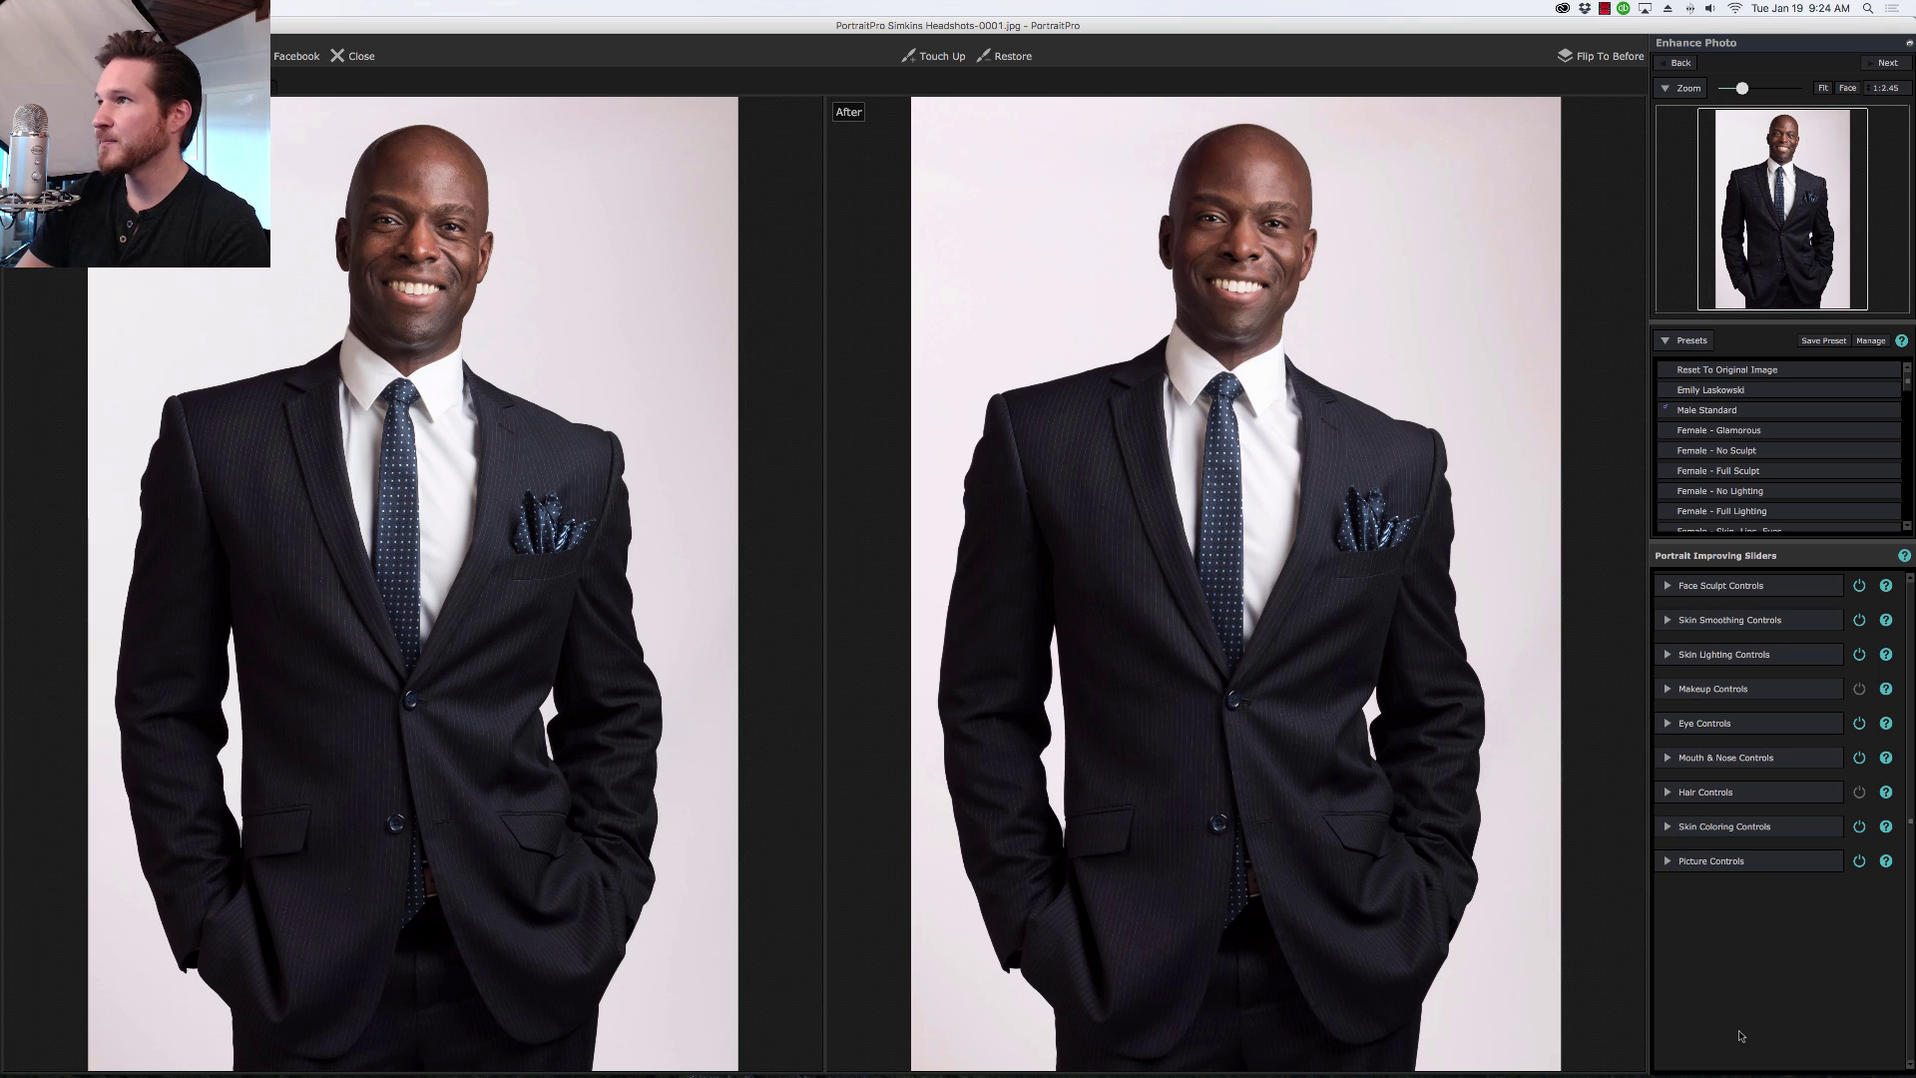